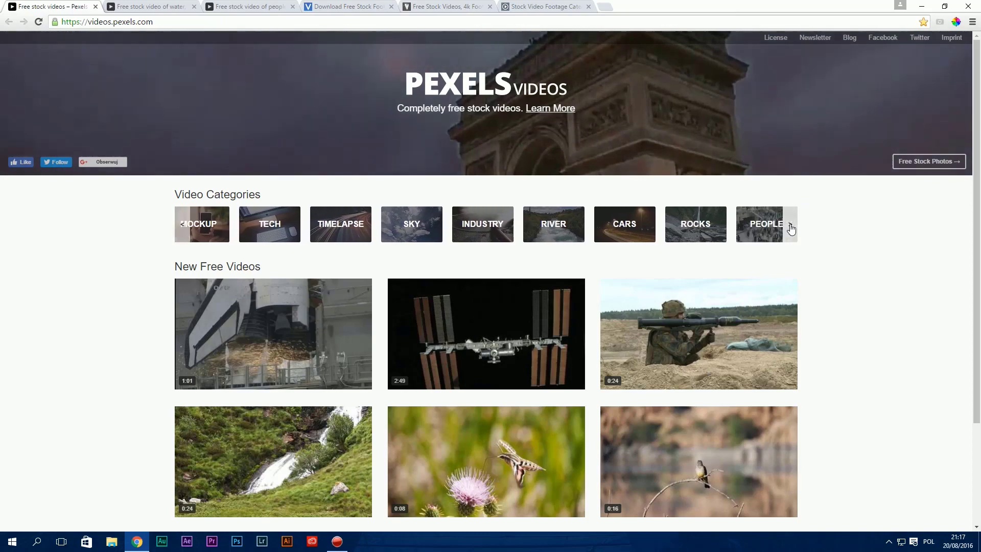
Open the Street category on Pexels Videos and browse its free clips
{"action": "left_click", "coordinate": [717, 228]}
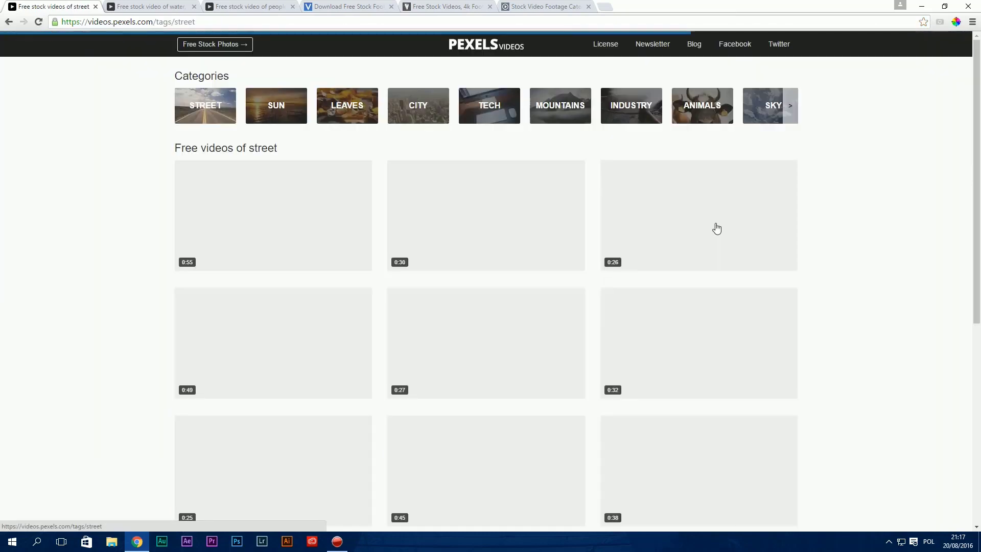
{"action": "scroll", "coordinate": [192, 278], "scroll_direction": "down", "scroll_amount": 3}
{"action": "scroll", "coordinate": [193, 278], "scroll_direction": "up", "scroll_amount": 1}
{"action": "mouse_move", "coordinate": [284, 251]}
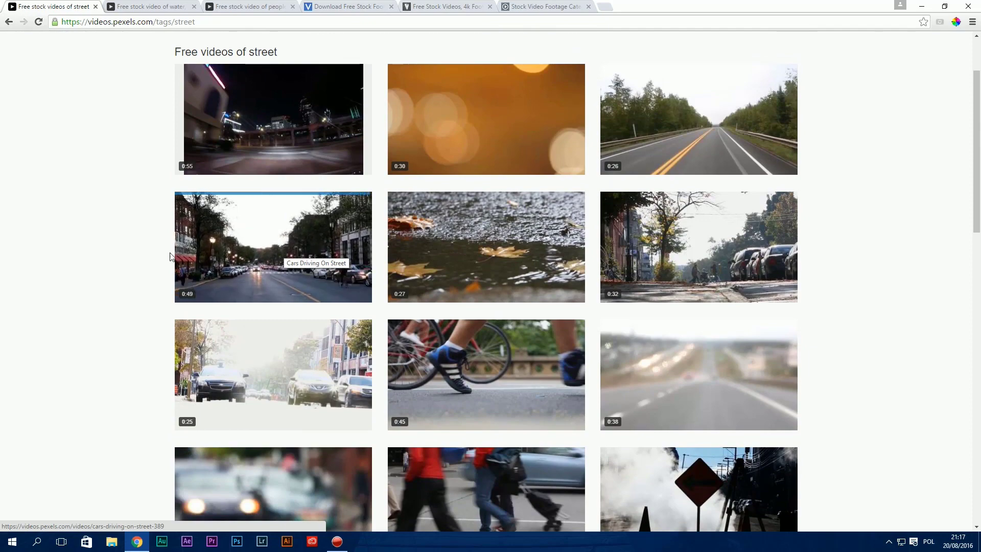
{"action": "scroll", "coordinate": [127, 148], "scroll_direction": "up", "scroll_amount": 2}
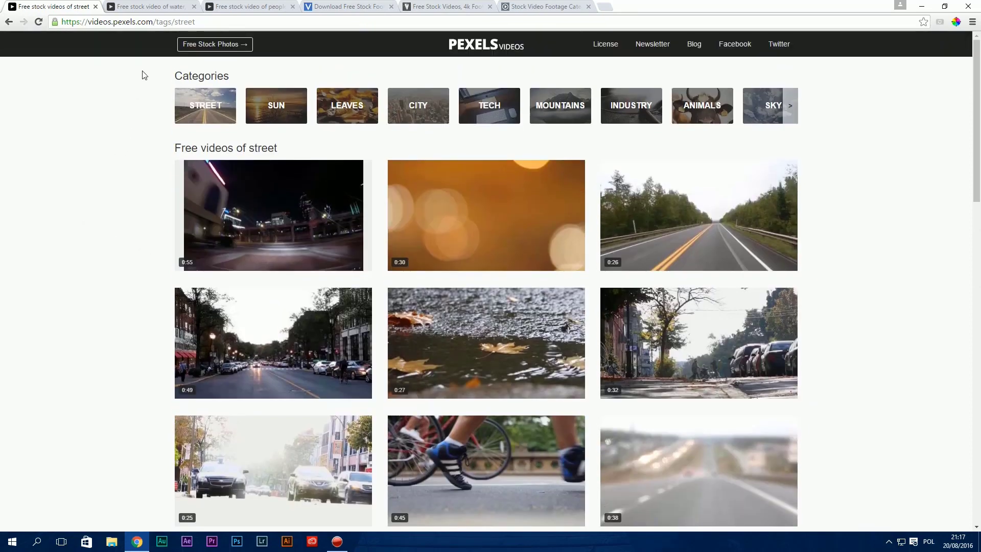
Preview the "Natural spring waterfall" video from near its start and download it for free
{"action": "left_click", "coordinate": [154, 5]}
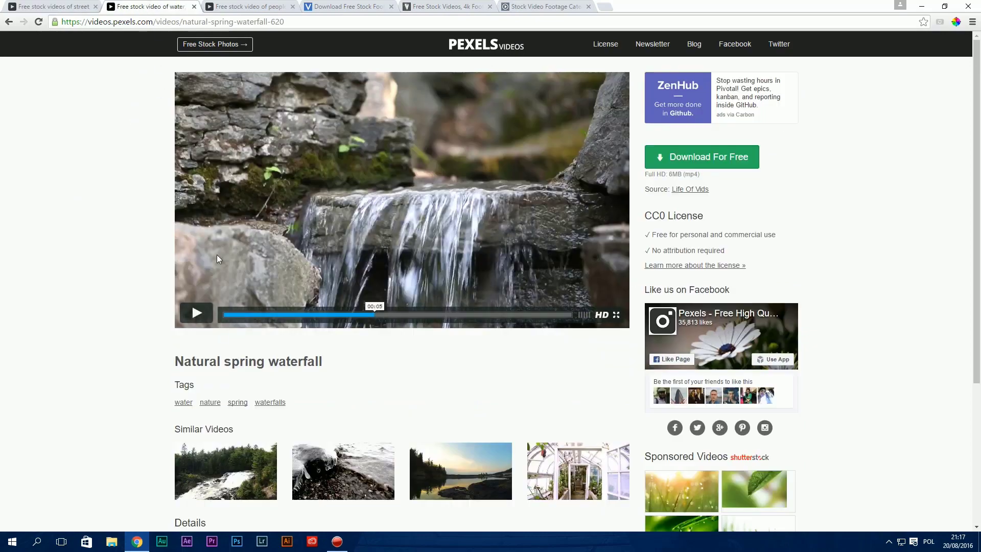
{"action": "left_click", "coordinate": [341, 303]}
{"action": "left_click_drag", "start_coordinate": [339, 315], "coordinate": [228, 324]}
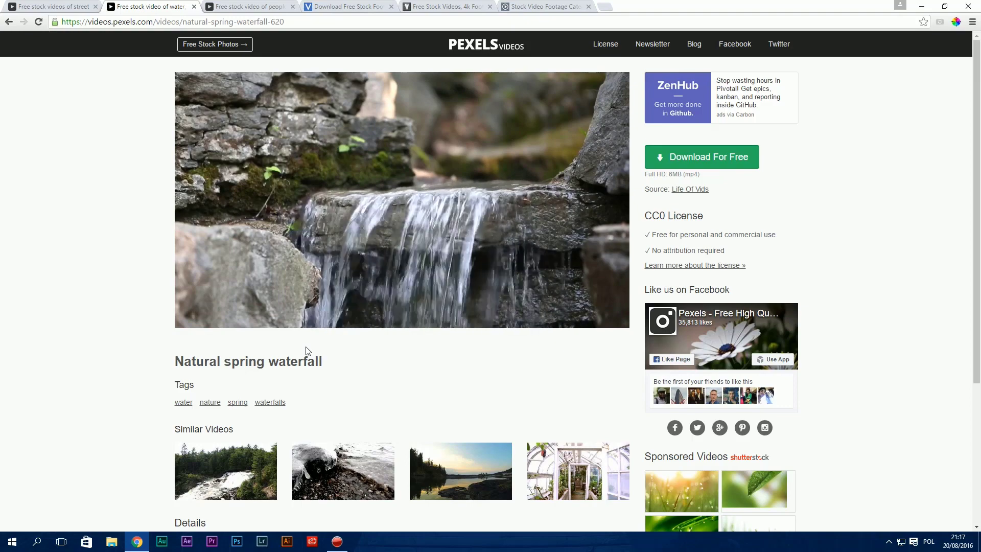
{"action": "left_click", "coordinate": [196, 312]}
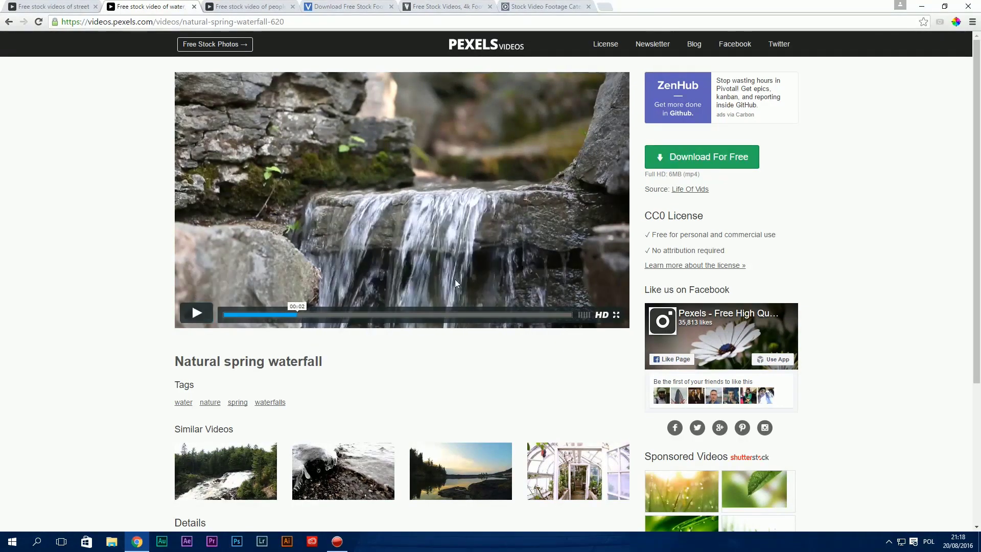
{"action": "left_click", "coordinate": [707, 162]}
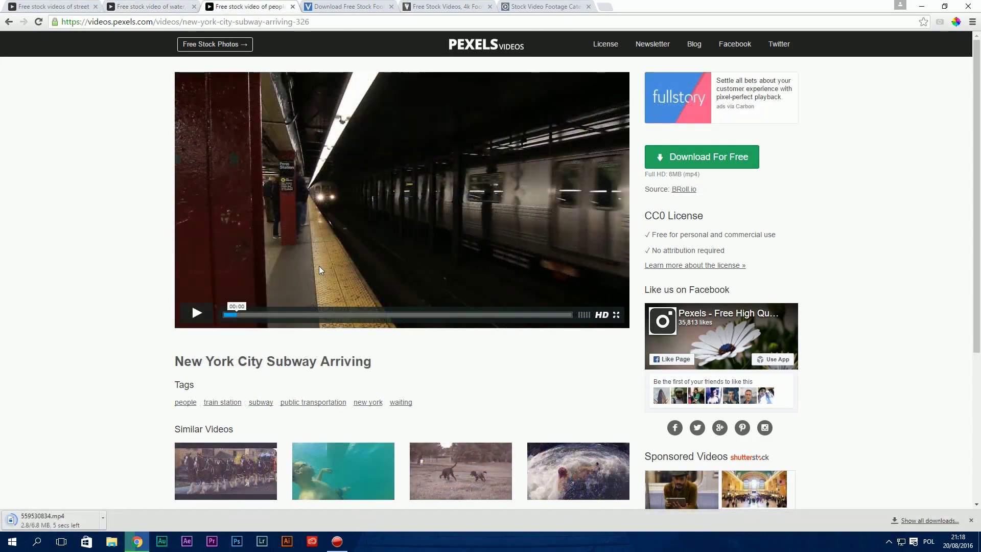
Preview the "New York City Subway Arriving" video and download it for free
{"action": "left_click", "coordinate": [319, 266]}
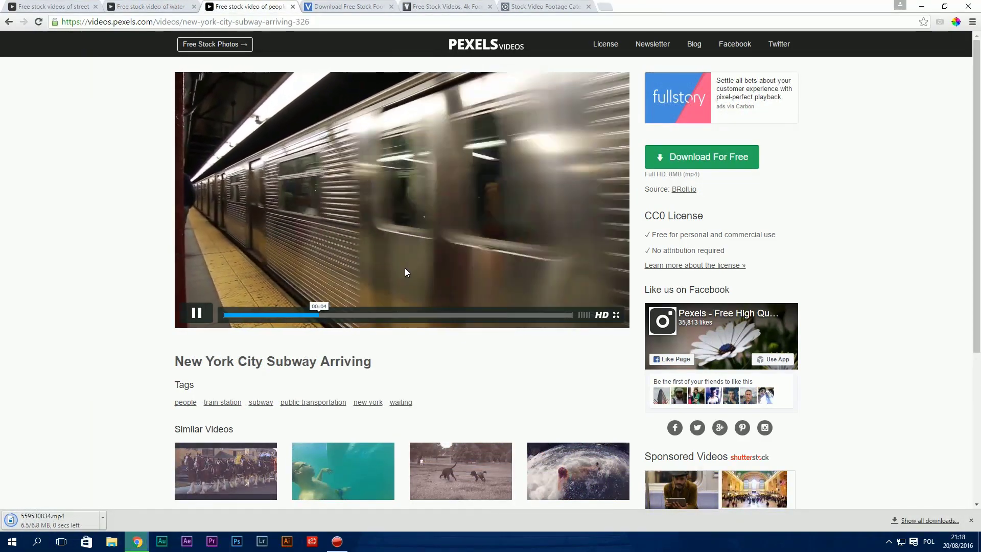
{"action": "left_click_drag", "start_coordinate": [639, 71], "coordinate": [715, 232]}
{"action": "left_click", "coordinate": [715, 233]}
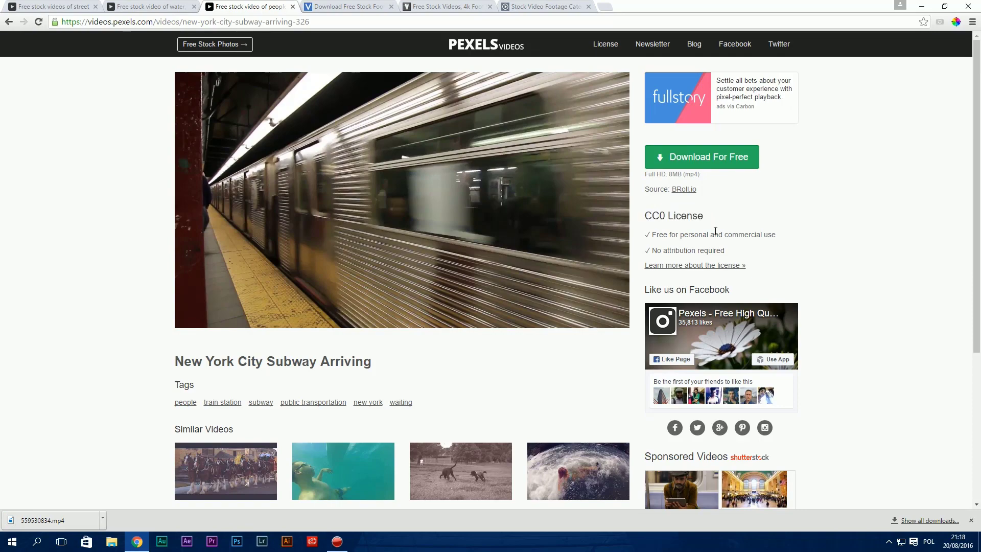
{"action": "left_click", "coordinate": [705, 161]}
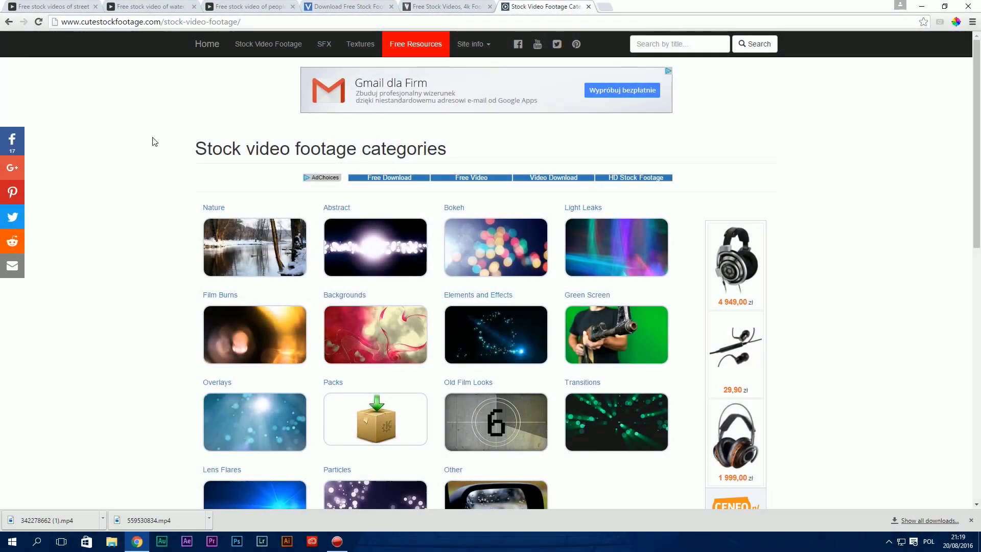
Open the Glass Light Leaks 49 clip from the Light Leaks category and look over its preview, description and keywords
{"action": "scroll", "coordinate": [160, 204], "scroll_direction": "down", "scroll_amount": 3}
{"action": "scroll", "coordinate": [160, 204], "scroll_direction": "up", "scroll_amount": 2}
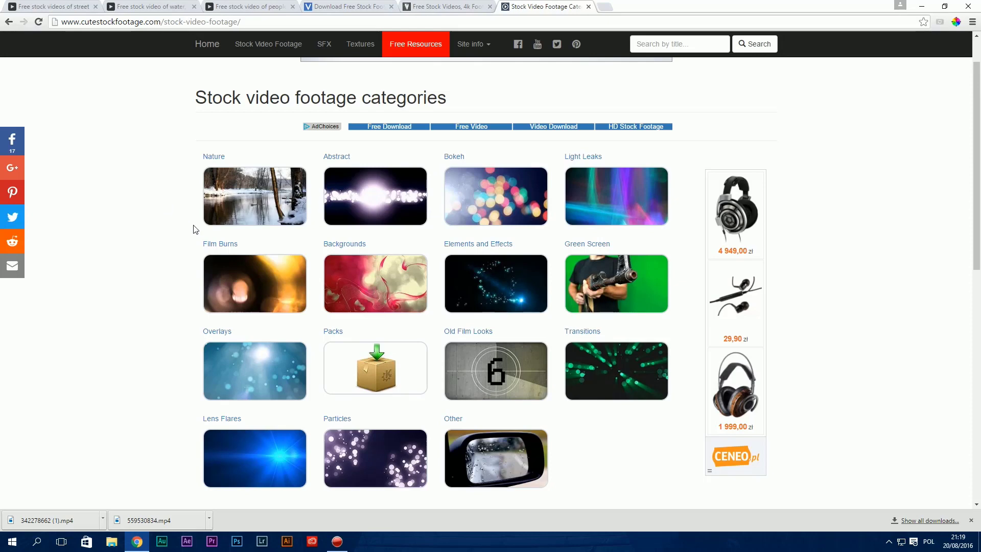
{"action": "left_click", "coordinate": [616, 206]}
{"action": "scroll", "coordinate": [464, 280], "scroll_direction": "down", "scroll_amount": 5}
{"action": "left_click", "coordinate": [454, 370]}
{"action": "scroll", "coordinate": [454, 373], "scroll_direction": "down", "scroll_amount": 4}
{"action": "left_click", "coordinate": [511, 419]}
{"action": "scroll", "coordinate": [508, 407], "scroll_direction": "down", "scroll_amount": 3}
{"action": "left_click", "coordinate": [585, 184]}
{"action": "left_click", "coordinate": [414, 309]}
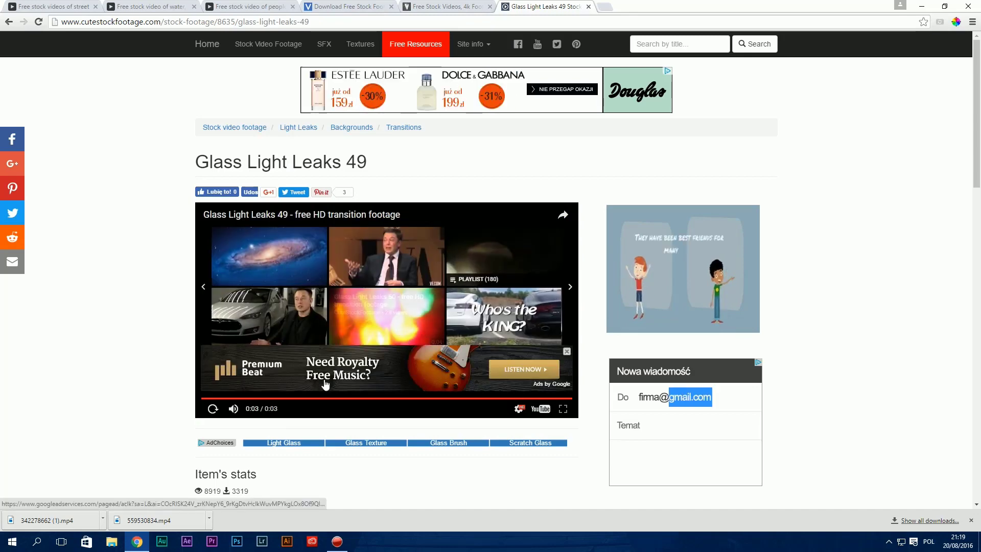
{"action": "scroll", "coordinate": [194, 397], "scroll_direction": "down", "scroll_amount": 3}
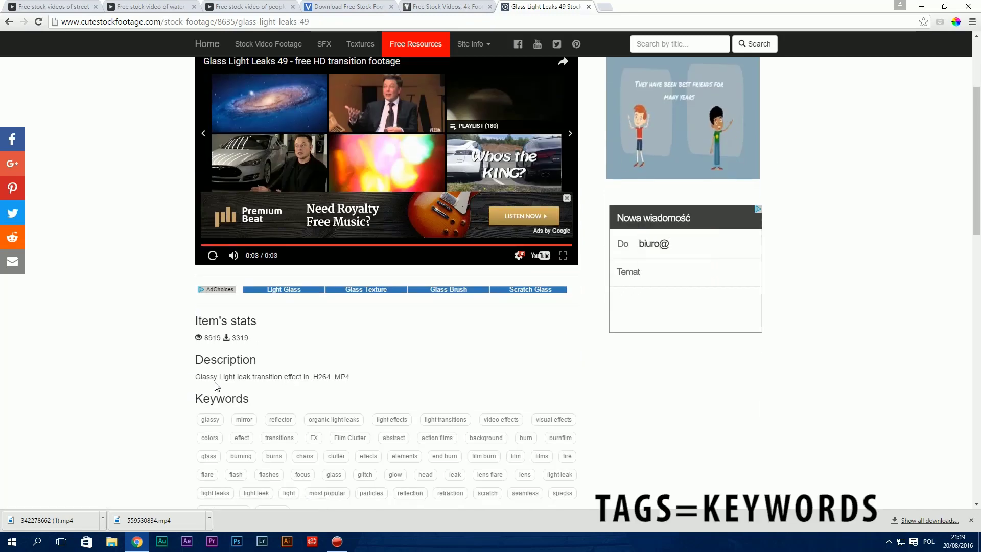
{"action": "scroll", "coordinate": [215, 387], "scroll_direction": "up", "scroll_amount": 3}
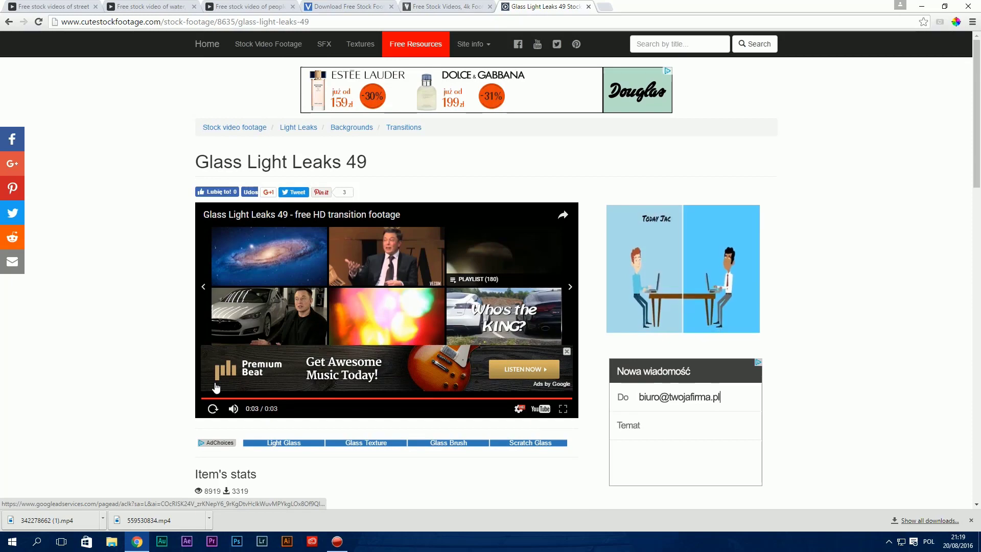
{"action": "scroll", "coordinate": [215, 387], "scroll_direction": "down", "scroll_amount": 5}
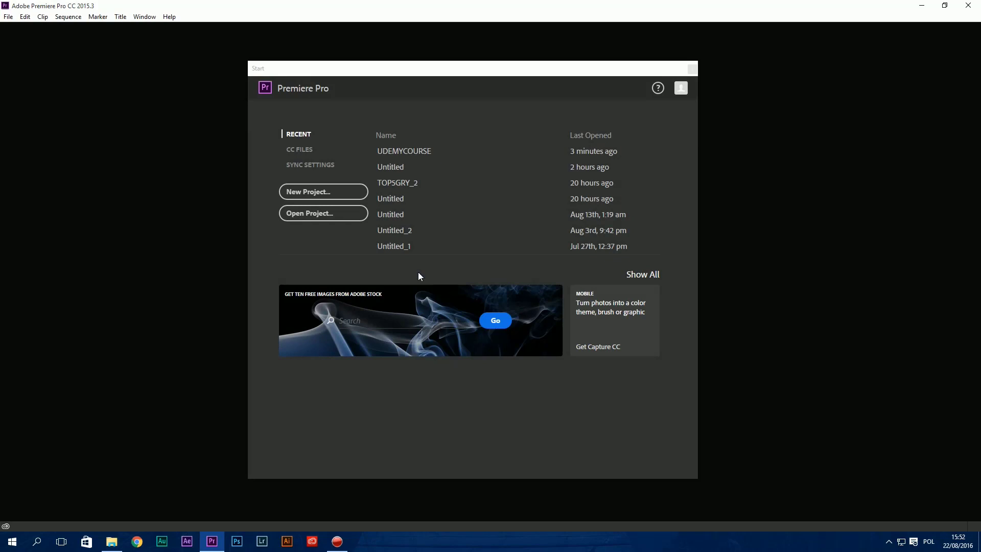
Create a new Premiere Pro project named UDEMY with the default settings
{"action": "left_click", "coordinate": [336, 194]}
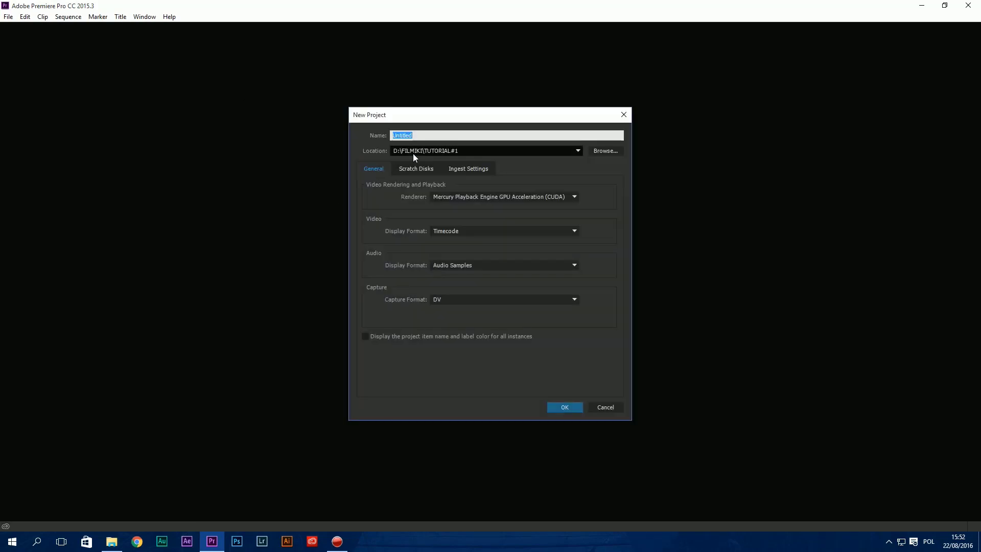
{"action": "type", "text": "UDEMY"}
{"action": "left_click", "coordinate": [564, 406]}
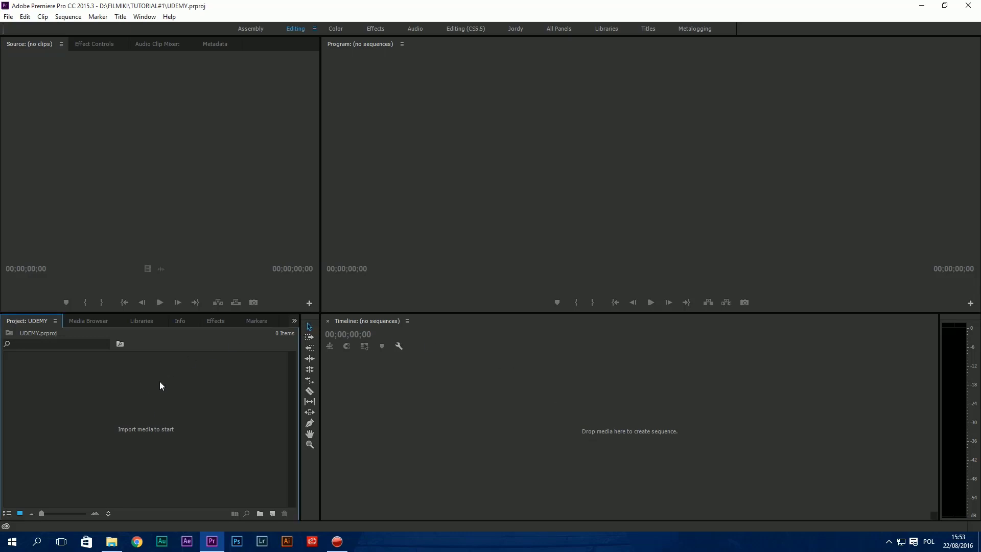
Import all three video clips from the COURSE folder into the project
{"action": "double_click", "coordinate": [132, 391]}
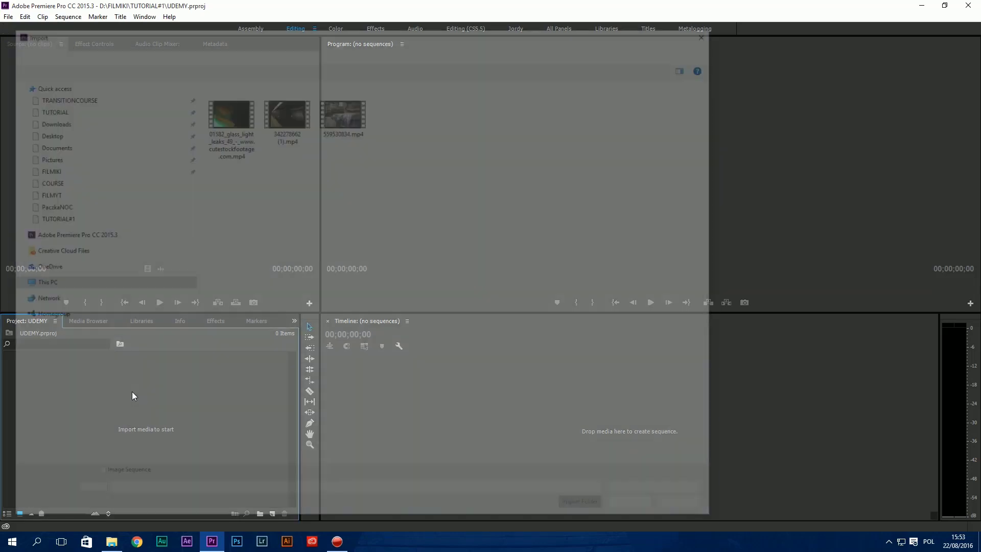
{"action": "left_click_drag", "start_coordinate": [221, 194], "coordinate": [370, 100]}
{"action": "left_click", "coordinate": [639, 510]}
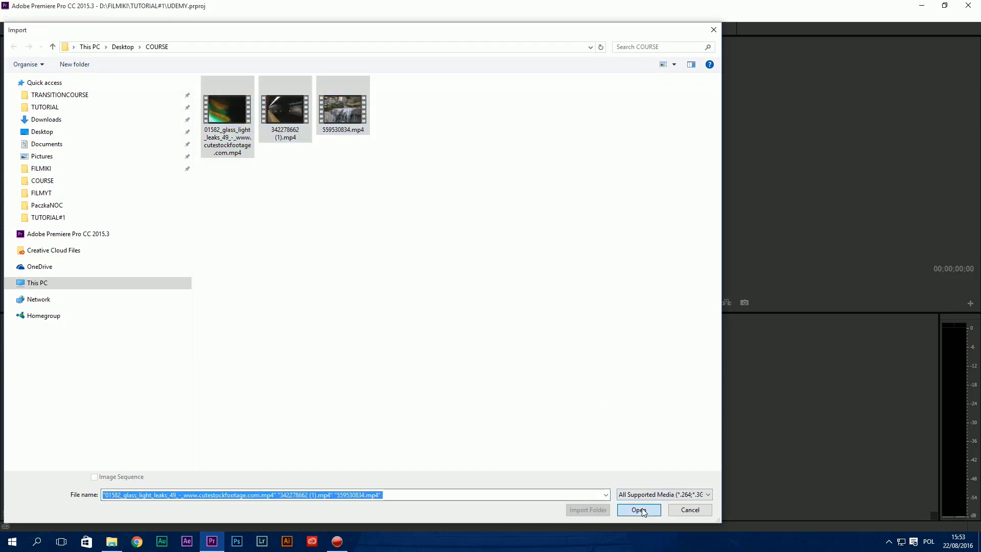
{"action": "left_click", "coordinate": [200, 425]}
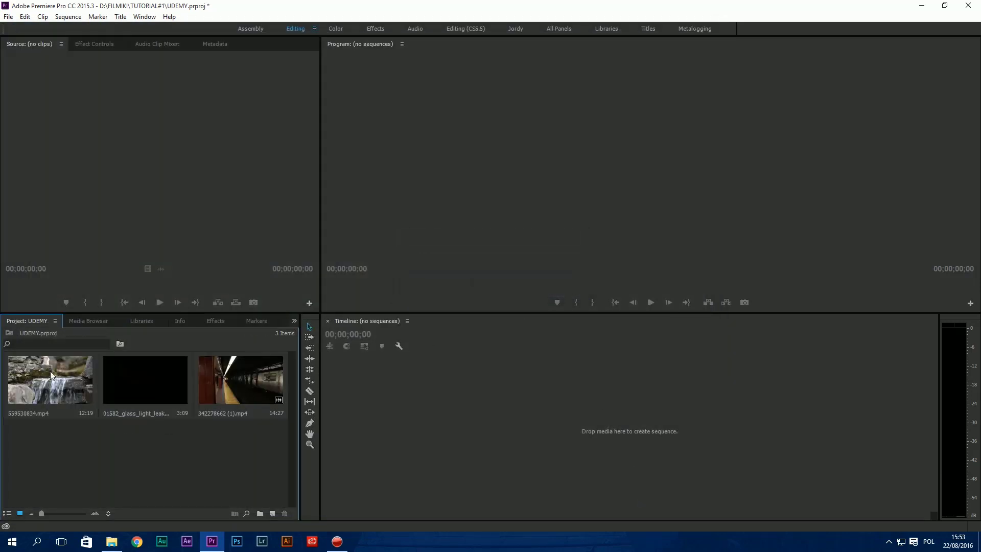
Open waterfall clip 559530834.mp4 as the source and mark its in point at 00:00:03:28 and out point at 00:00:07:29
{"action": "double_click", "coordinate": [50, 381]}
{"action": "mouse_move", "coordinate": [110, 286]}
{"action": "left_mouse_down"}
{"action": "mouse_move", "coordinate": [167, 286]}
{"action": "mouse_move", "coordinate": [46, 284]}
{"action": "mouse_move", "coordinate": [214, 285]}
{"action": "mouse_move", "coordinate": [101, 284]}
{"action": "left_mouse_up"}
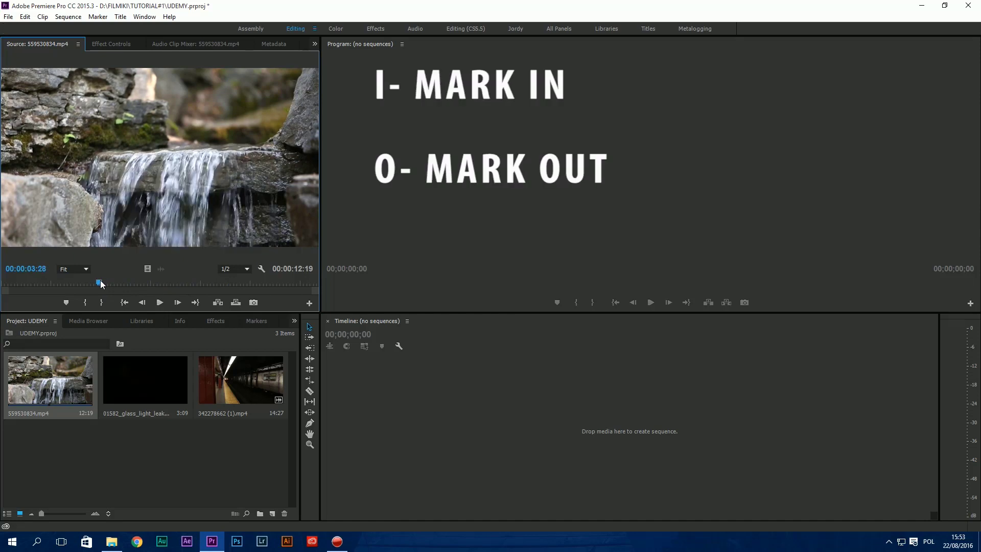
{"action": "key", "text": "i"}
{"action": "left_click_drag", "start_coordinate": [101, 285], "coordinate": [202, 285]}
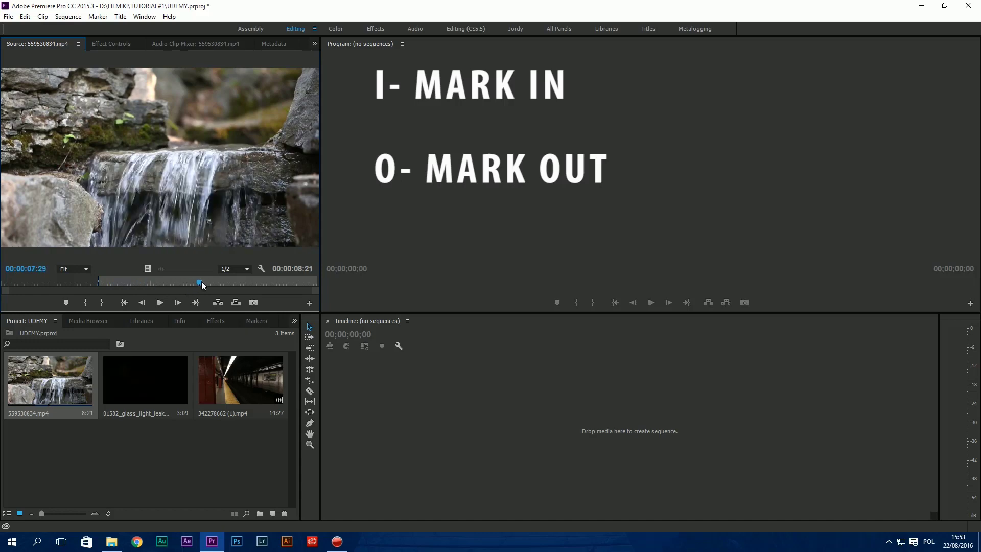
{"action": "key", "text": "o"}
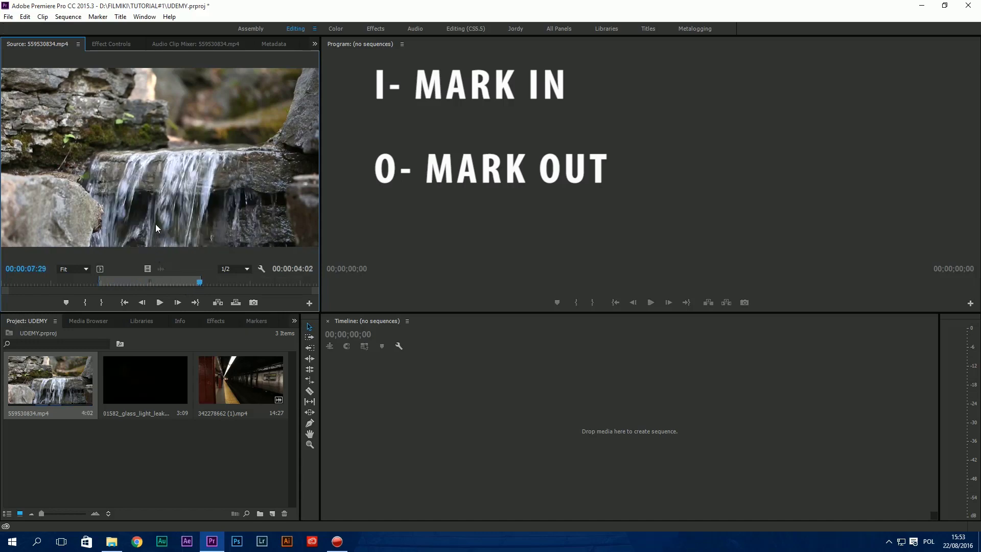
Create a sequence from the trimmed waterfall clip by placing it in the empty timeline
{"action": "left_click_drag", "start_coordinate": [156, 225], "coordinate": [437, 389]}
{"action": "left_click_drag", "start_coordinate": [444, 343], "coordinate": [609, 347]}
{"action": "key", "text": "minus"}
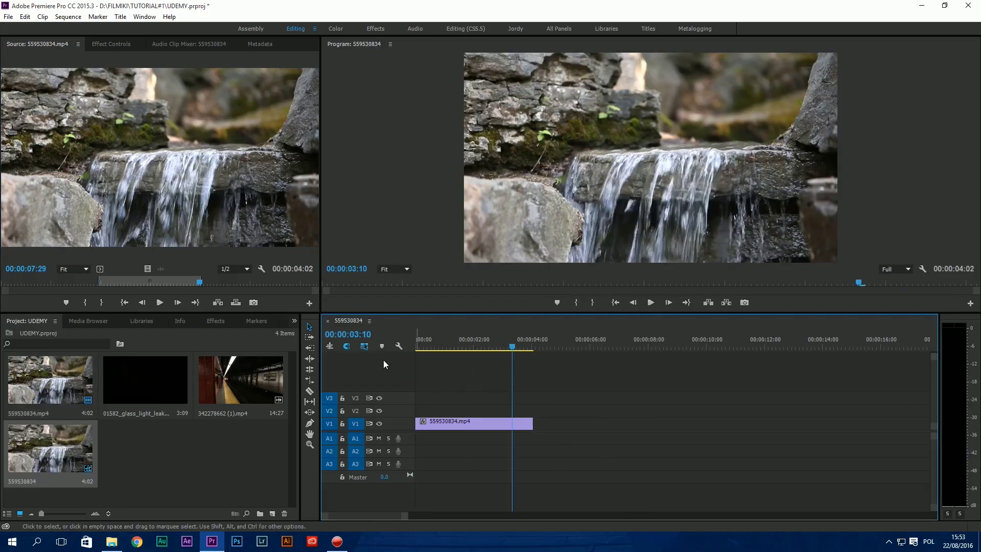
{"action": "double_click", "coordinate": [248, 378]}
{"action": "mouse_move", "coordinate": [184, 283]}
{"action": "left_mouse_down"}
{"action": "mouse_move", "coordinate": [48, 284]}
{"action": "mouse_move", "coordinate": [190, 284]}
{"action": "mouse_move", "coordinate": [171, 284]}
{"action": "left_mouse_up"}
{"action": "key", "text": "i"}
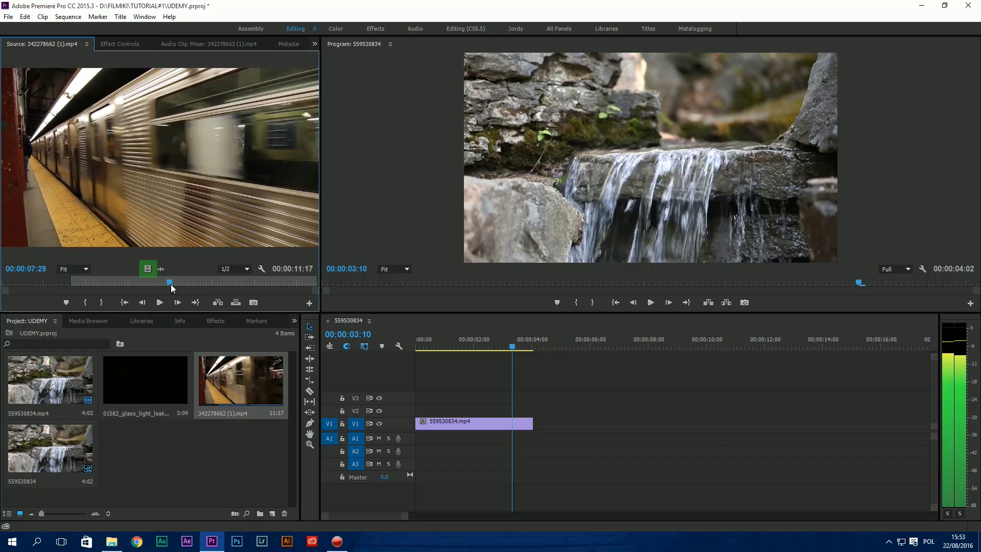
{"action": "key", "text": "o"}
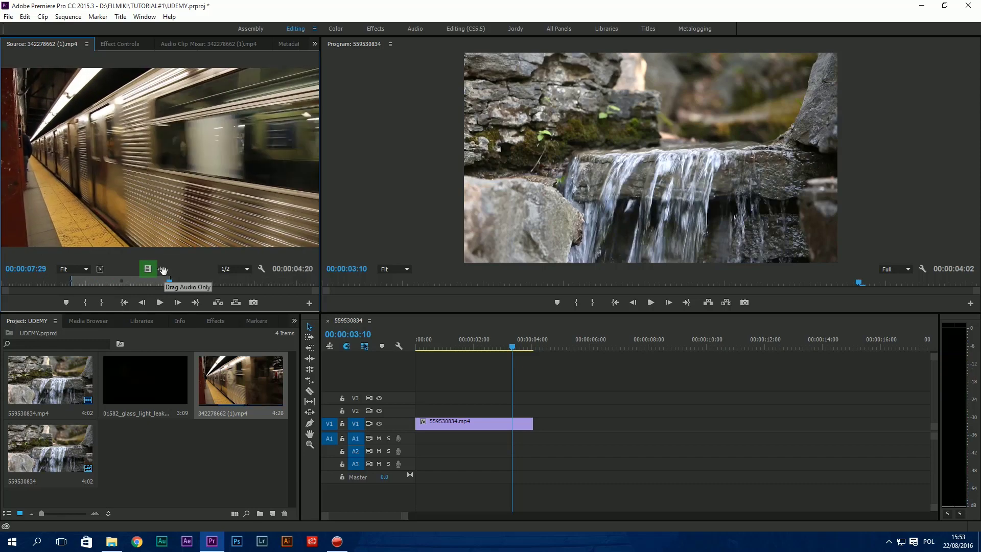
Place only the video of the trimmed subway clip directly after the waterfall clip on V1 and check the cut
{"action": "left_click_drag", "start_coordinate": [148, 268], "coordinate": [538, 425]}
{"action": "left_click", "coordinate": [521, 341]}
{"action": "key", "text": "space"}
{"action": "left_click", "coordinate": [528, 347]}
{"action": "left_click", "coordinate": [541, 423]}
{"action": "key", "text": "="}
{"action": "left_click", "coordinate": [630, 421]}
{"action": "left_click", "coordinate": [677, 419]}
{"action": "left_click", "coordinate": [645, 345]}
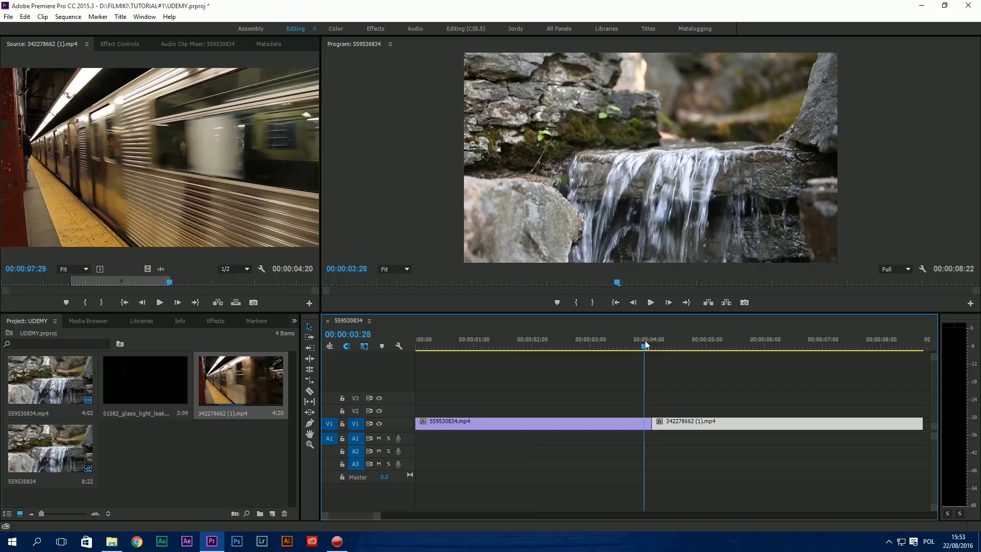
Apply the Cross Dissolve video transition to the cut between the waterfall and subway clips
{"action": "left_click", "coordinate": [216, 321]}
{"action": "left_click", "coordinate": [7, 400]}
{"action": "left_click", "coordinate": [42, 420]}
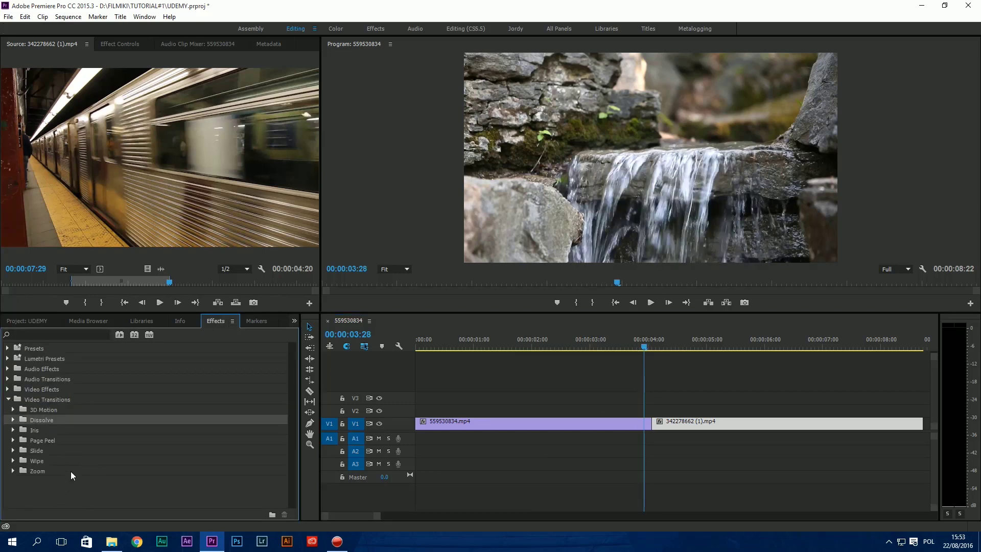
{"action": "left_click", "coordinate": [12, 420]}
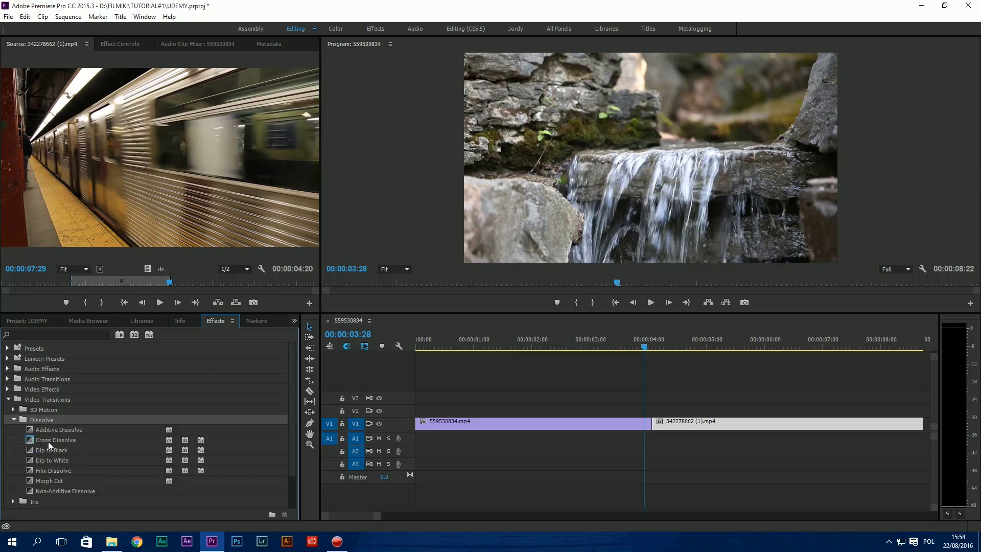
{"action": "left_click", "coordinate": [48, 442]}
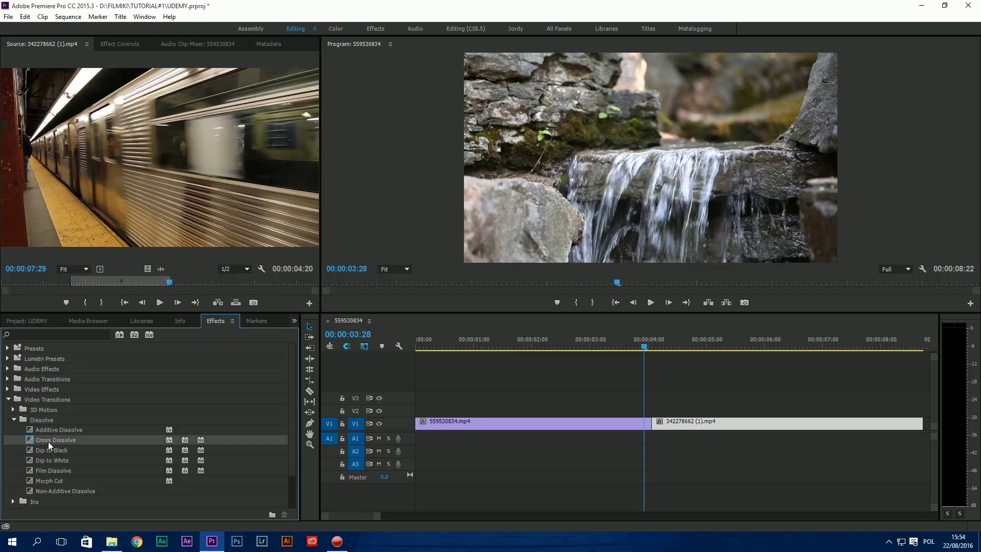
{"action": "left_click_drag", "start_coordinate": [30, 438], "coordinate": [652, 427]}
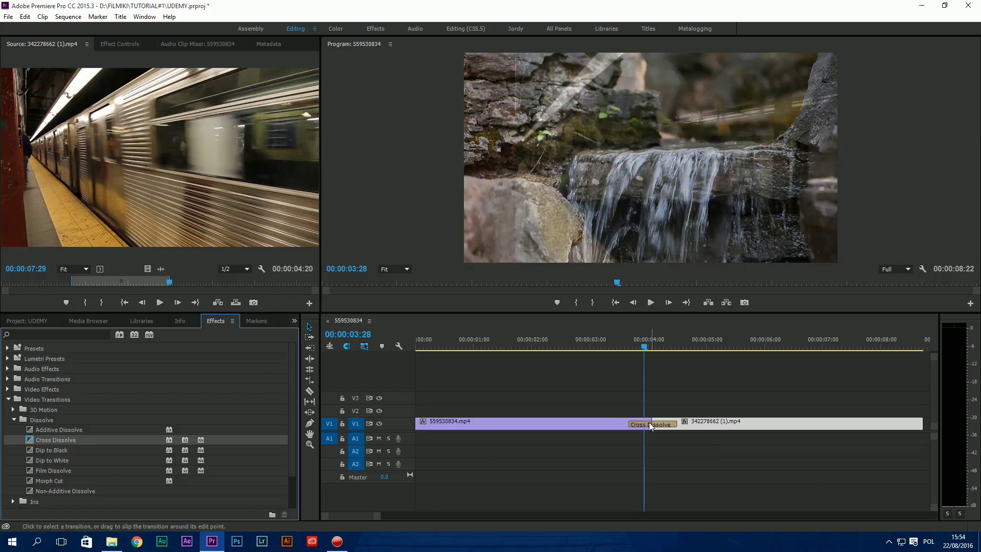
Play back the Cross Dissolve at the cut and select the transition on the timeline
{"action": "left_click", "coordinate": [615, 339]}
{"action": "key", "text": "space"}
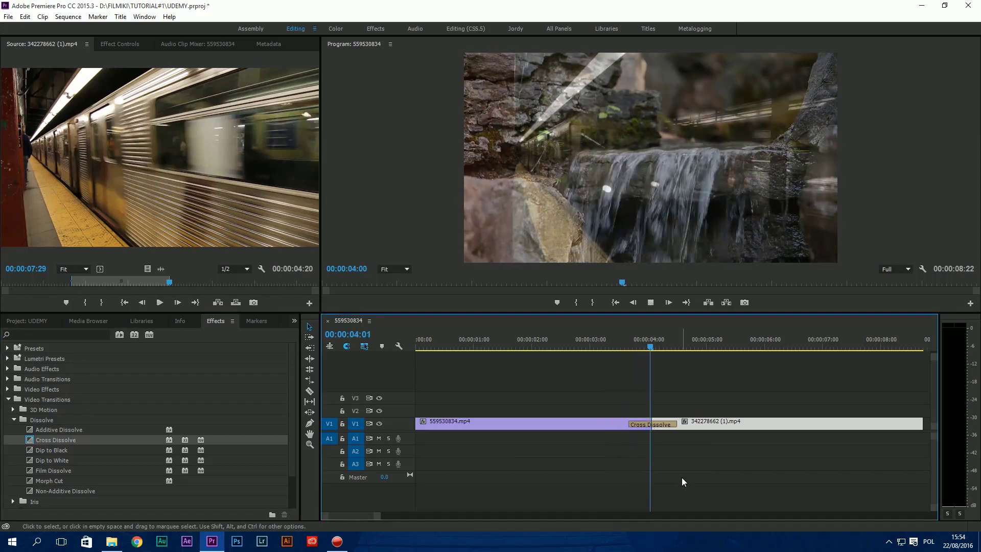
{"action": "key", "text": "space"}
{"action": "left_click", "coordinate": [638, 347]}
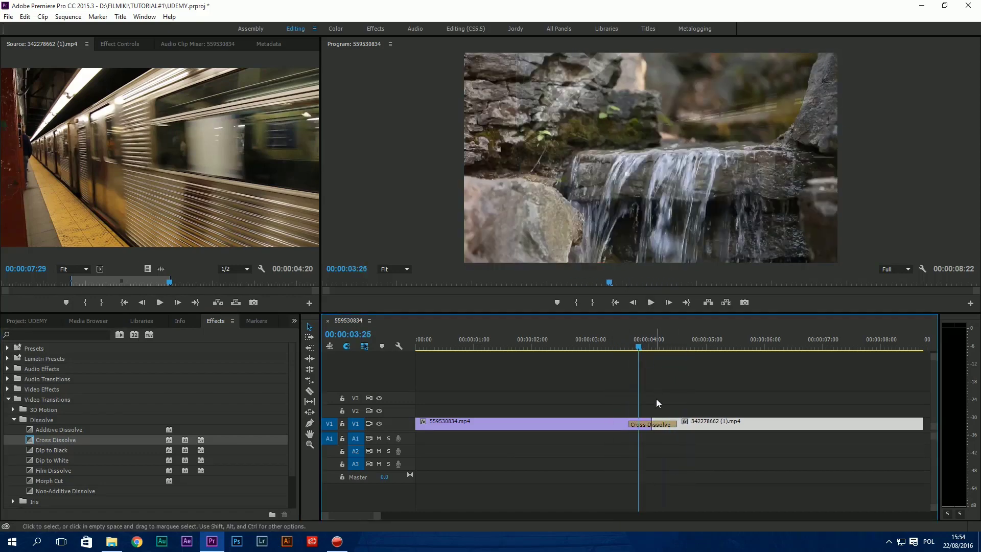
{"action": "left_click", "coordinate": [652, 425]}
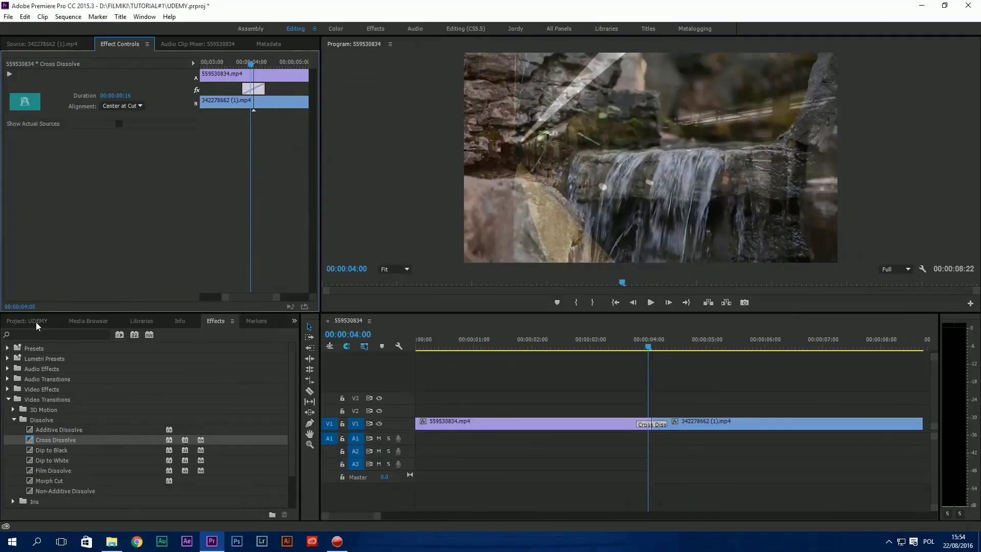
Open the glass light leaks clip as the source, scrub through it and mark an in point near its start
{"action": "left_click", "coordinate": [35, 321]}
{"action": "left_click", "coordinate": [145, 385]}
{"action": "mouse_move", "coordinate": [151, 283]}
{"action": "left_mouse_down"}
{"action": "mouse_move", "coordinate": [14, 280]}
{"action": "mouse_move", "coordinate": [167, 281]}
{"action": "left_mouse_up"}
{"action": "left_click", "coordinate": [84, 302]}
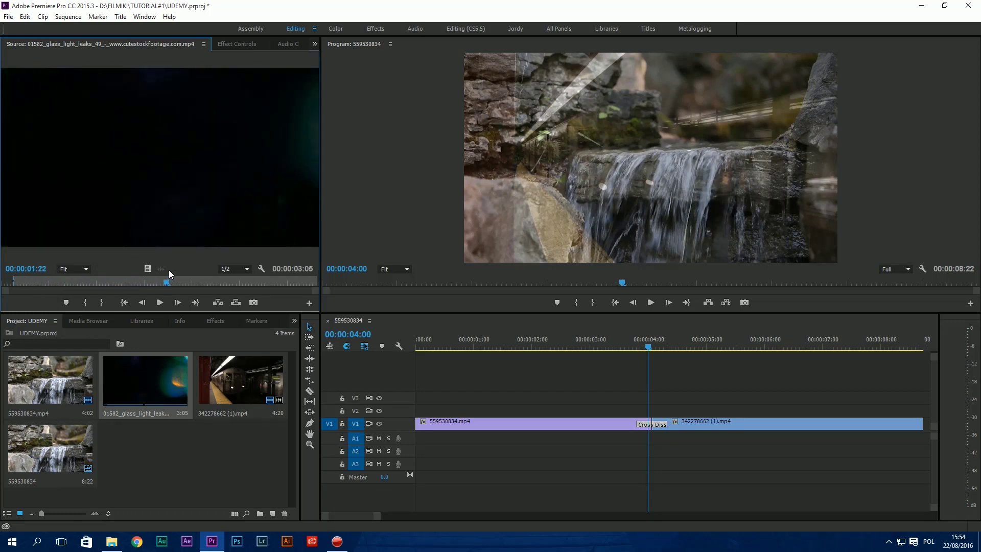
Mark an out point at 00:00:01:22 on the light leaks clip and place only its video on V2 above the cut
{"action": "key", "text": "o"}
{"action": "left_click_drag", "start_coordinate": [162, 232], "coordinate": [616, 410]}
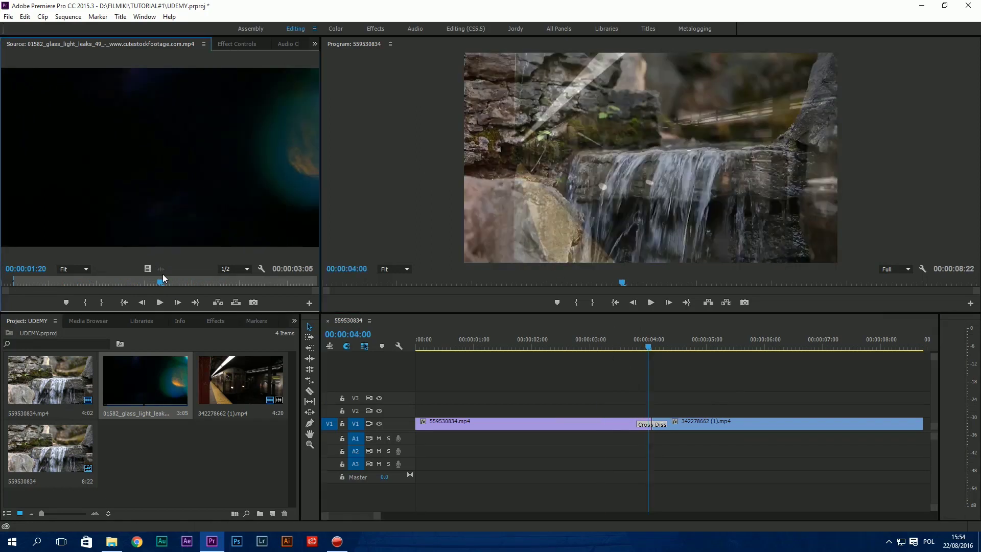
{"action": "left_click_drag", "start_coordinate": [164, 281], "coordinate": [167, 280]}
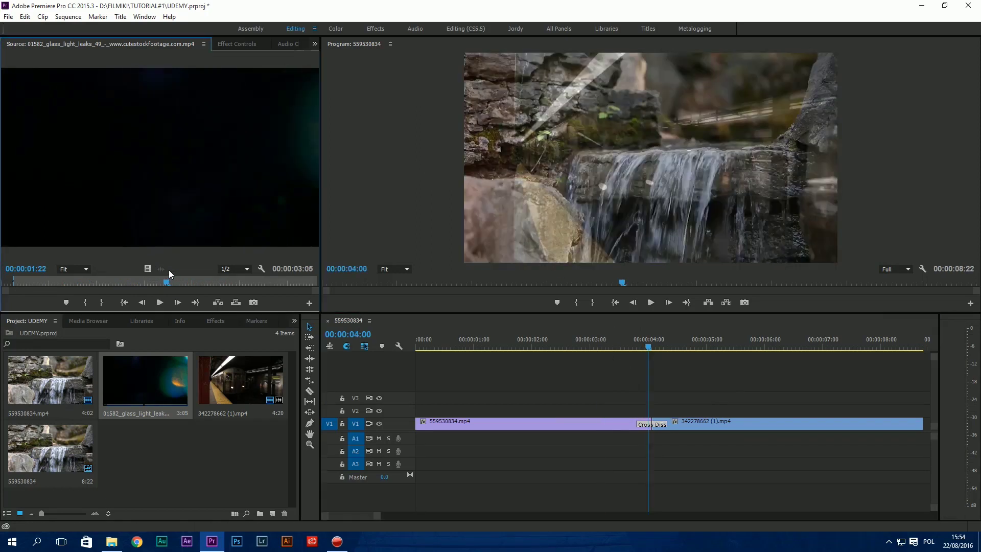
{"action": "key", "text": "o"}
{"action": "left_click_drag", "start_coordinate": [547, 338], "coordinate": [615, 412]}
Play back the sequence from just before the light leak through the cut
{"action": "left_click", "coordinate": [603, 337]}
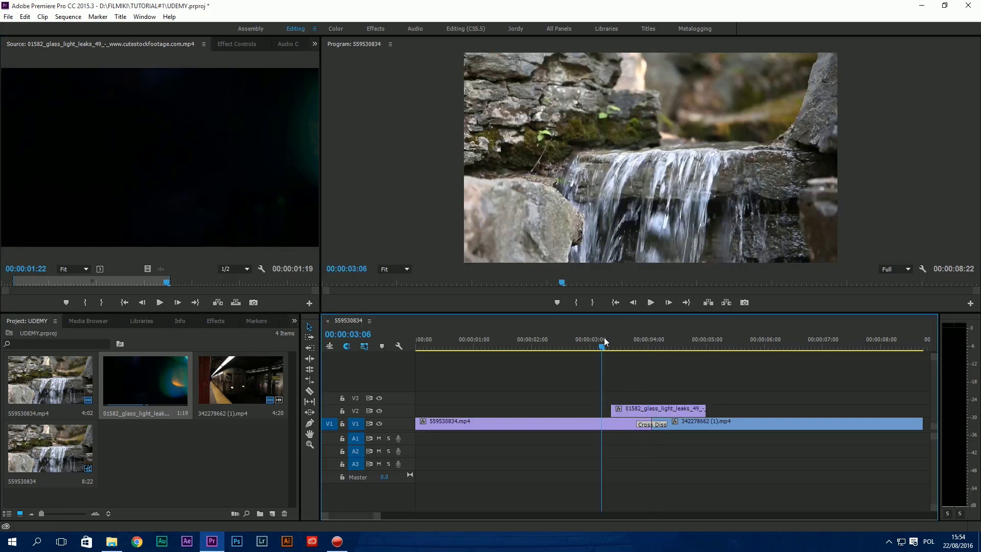
{"action": "key", "text": "space"}
{"action": "key", "text": "space"}
Set the blend mode of the light leaks clip on V2 to Screen
{"action": "left_click", "coordinate": [652, 349]}
{"action": "left_click", "coordinate": [648, 410]}
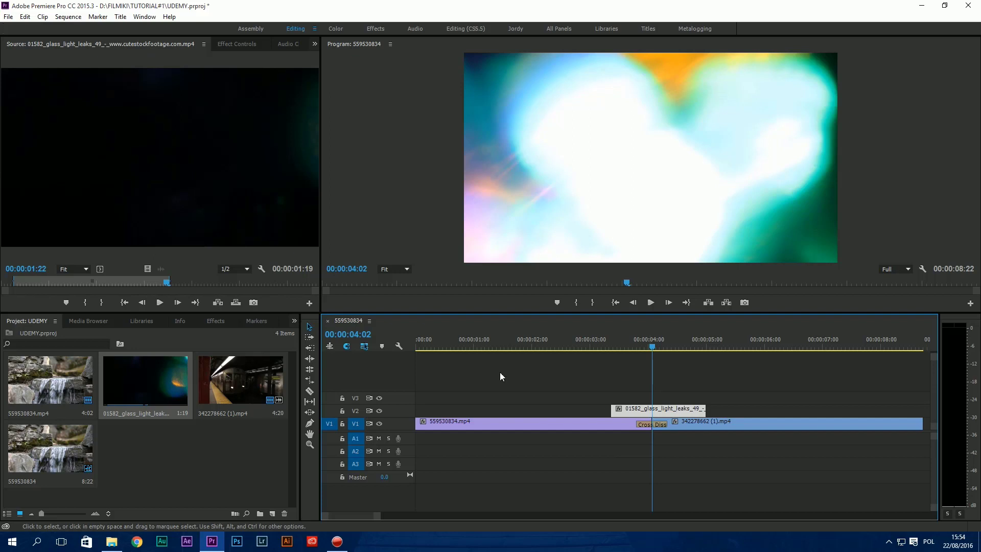
{"action": "left_click", "coordinate": [227, 47]}
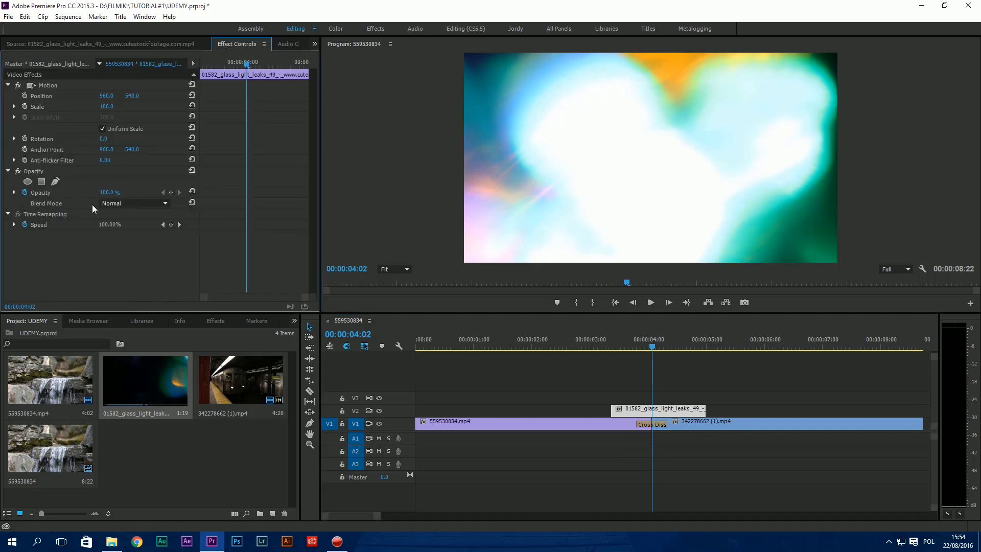
{"action": "left_click", "coordinate": [130, 203]}
{"action": "left_click", "coordinate": [202, 311]}
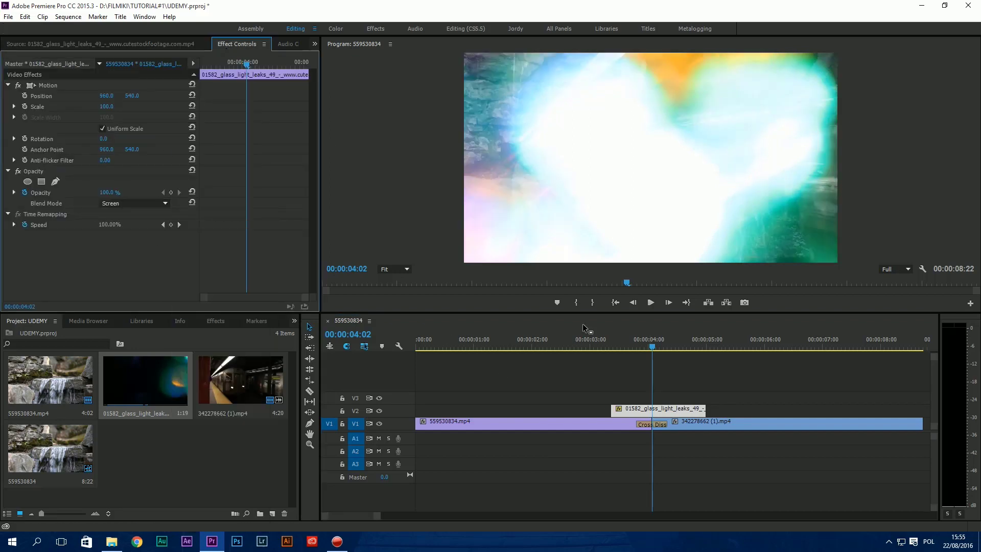
Play back the waterfall-to-subway transition several times to check the screen-blended light leak
{"action": "left_click", "coordinate": [607, 340]}
{"action": "key", "text": "space"}
{"action": "left_click", "coordinate": [606, 340]}
{"action": "key", "text": "space"}
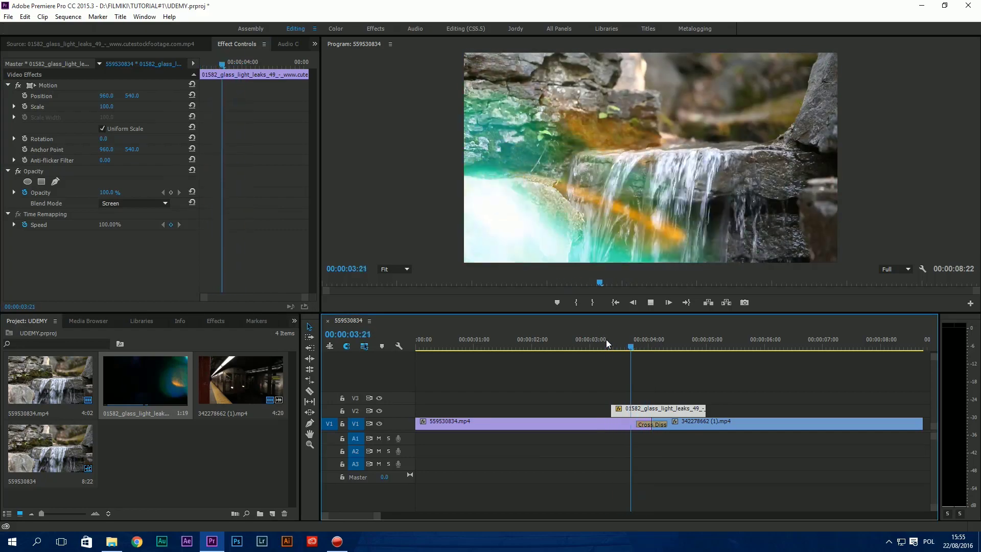
{"action": "left_click", "coordinate": [606, 340]}
{"action": "key", "text": "space"}
{"action": "key", "text": "space"}
Remove the Cross Dissolve from the cut on V1 and play back the transition with only the light leak
{"action": "left_click", "coordinate": [659, 424]}
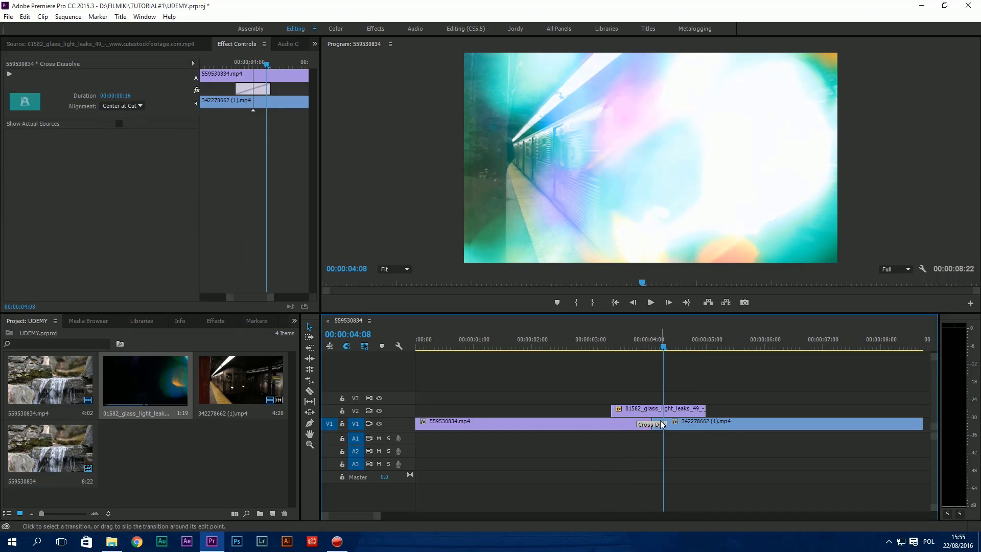
{"action": "left_click", "coordinate": [588, 338]}
{"action": "key", "text": "space"}
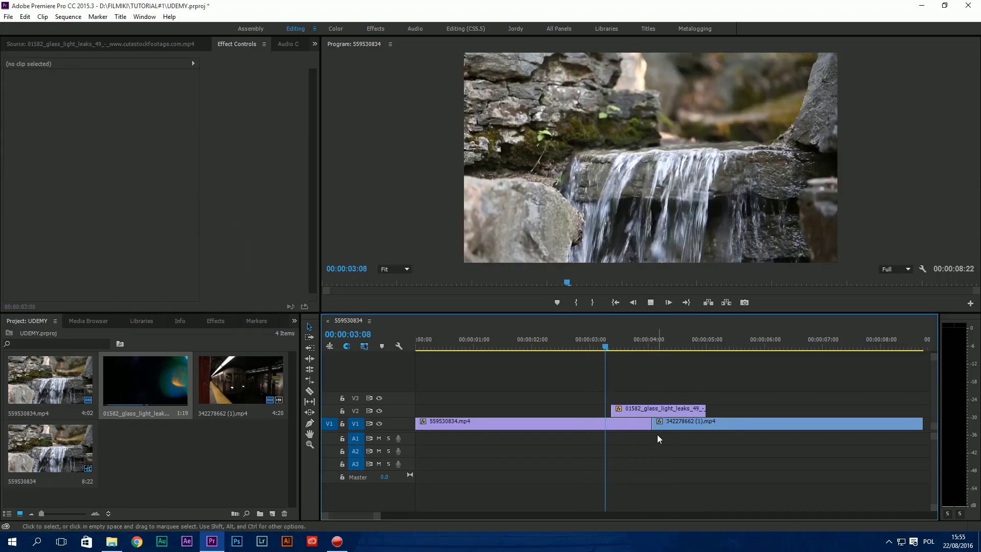
{"action": "key", "text": "space"}
Set the opacity of the light leaks clip on V2 to 70%
{"action": "left_click", "coordinate": [650, 413]}
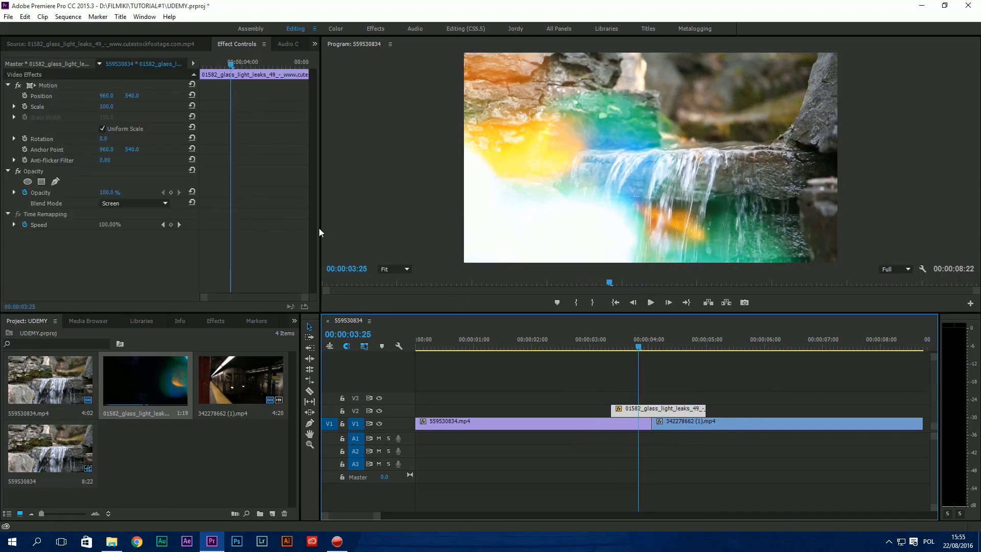
{"action": "left_click", "coordinate": [115, 193]}
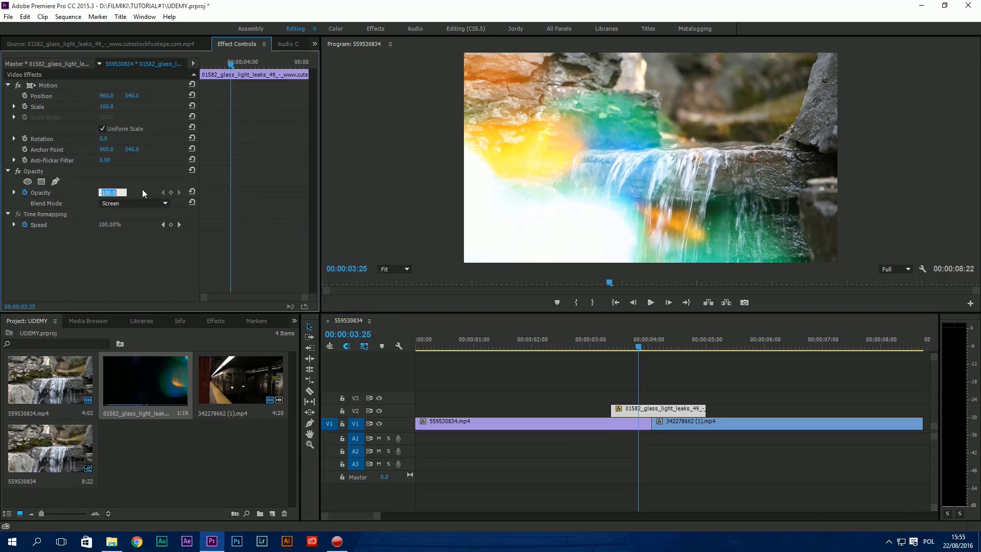
{"action": "type", "text": "70"}
{"action": "key", "text": "Return"}
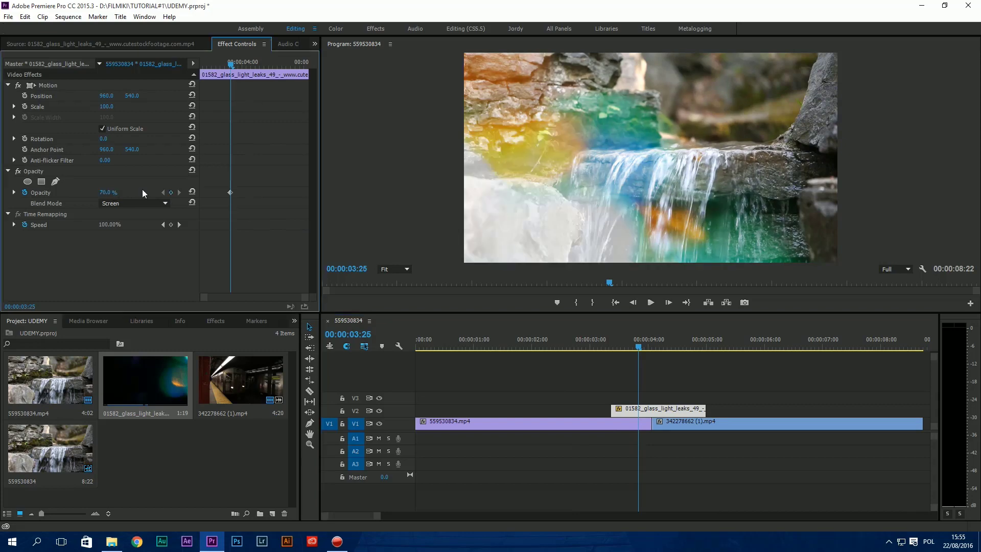
Try the Color Dodge and Overlay blend modes on the light leaks clip, and return it to Screen
{"action": "left_click_drag", "start_coordinate": [594, 339], "coordinate": [646, 340]}
{"action": "left_click", "coordinate": [163, 203]}
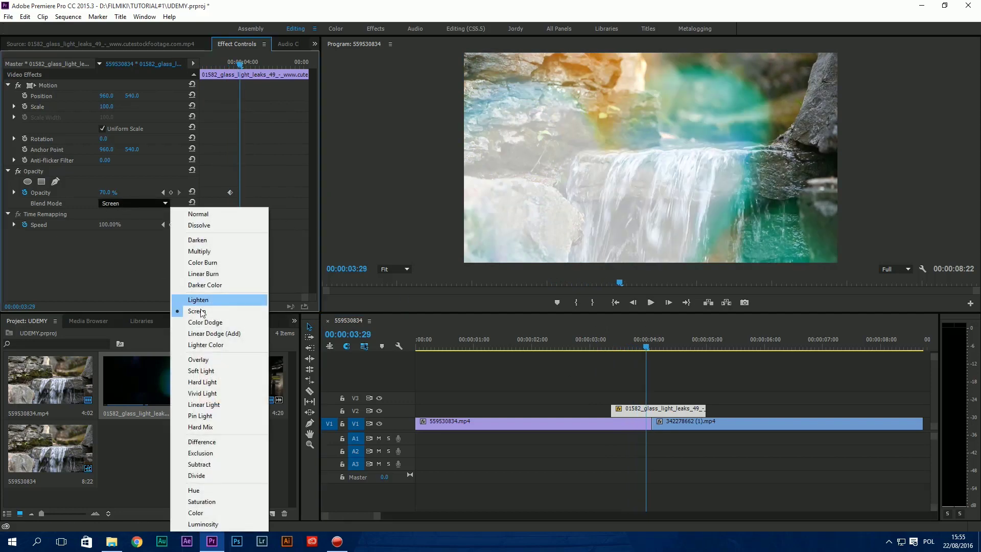
{"action": "left_click", "coordinate": [204, 325]}
{"action": "left_click", "coordinate": [137, 205]}
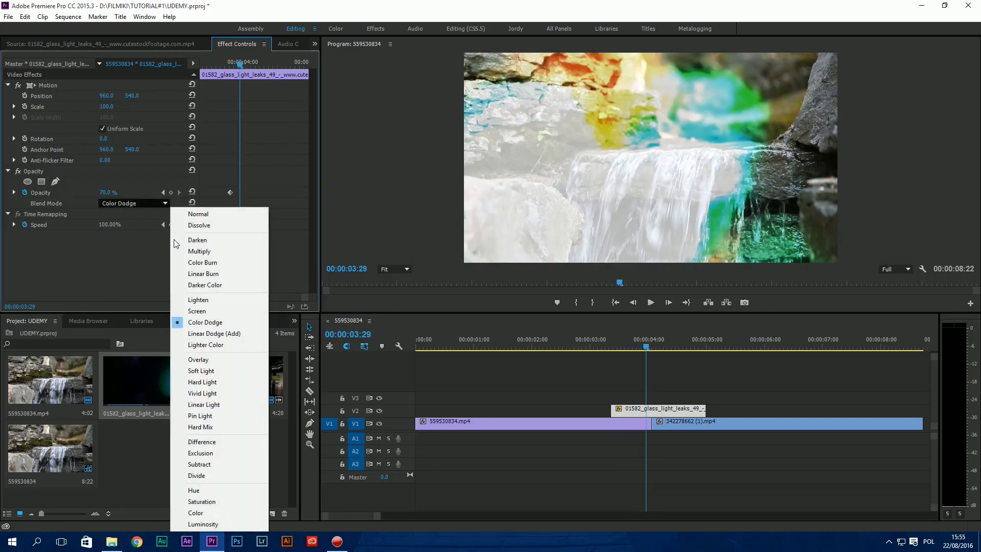
{"action": "left_click", "coordinate": [214, 360]}
{"action": "left_click", "coordinate": [153, 203]}
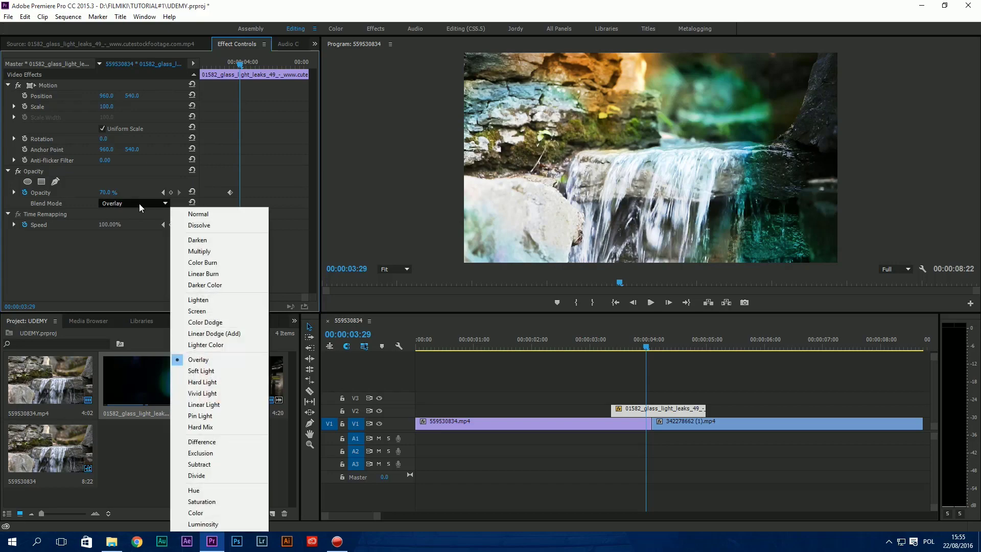
{"action": "left_click", "coordinate": [214, 311]}
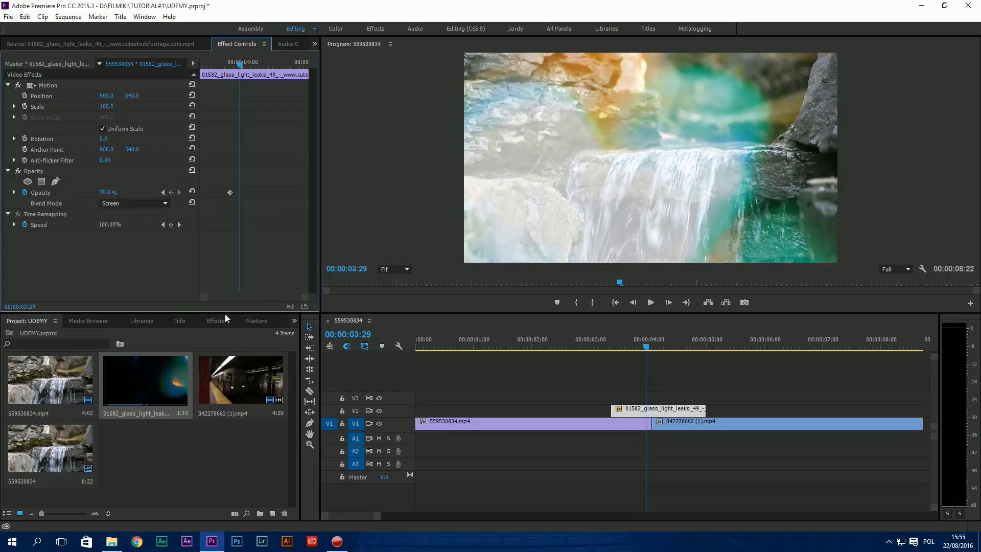
Play back the light leak over the cut and turn off its Opacity keyframing
{"action": "left_click", "coordinate": [592, 345]}
{"action": "key", "text": "space"}
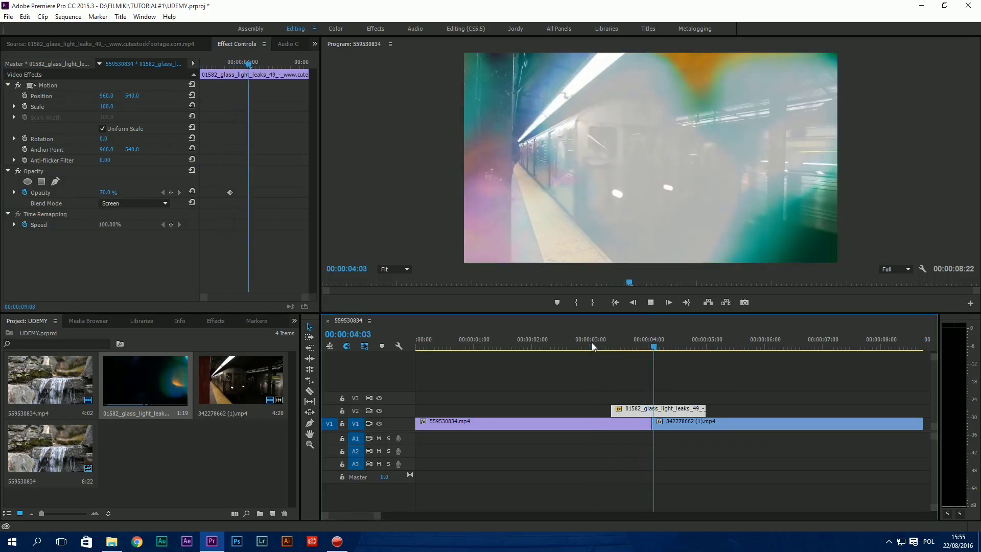
{"action": "left_click", "coordinate": [663, 348]}
{"action": "mouse_move", "coordinate": [663, 348]}
{"action": "left_mouse_down"}
{"action": "mouse_move", "coordinate": [611, 348]}
{"action": "mouse_move", "coordinate": [648, 348]}
{"action": "left_mouse_up"}
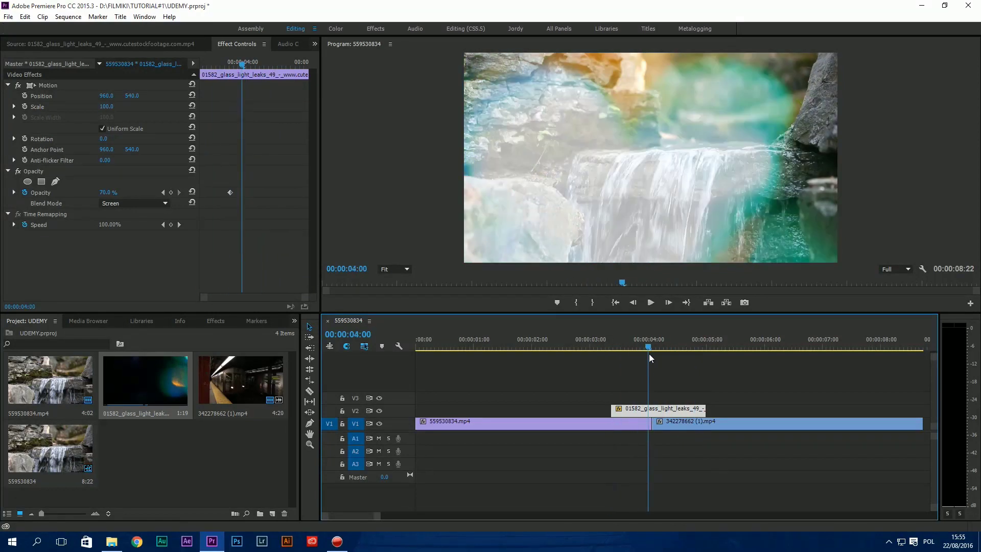
{"action": "left_click", "coordinate": [25, 191]}
{"action": "left_click", "coordinate": [528, 280]}
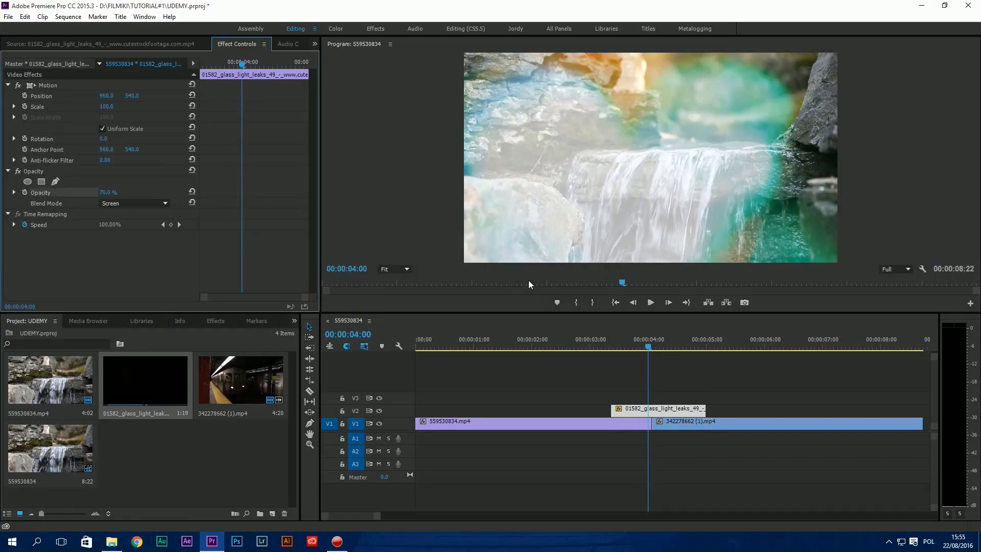
Play back the cut with the light leak at constant opacity
{"action": "left_click", "coordinate": [622, 347]}
{"action": "key", "text": "space"}
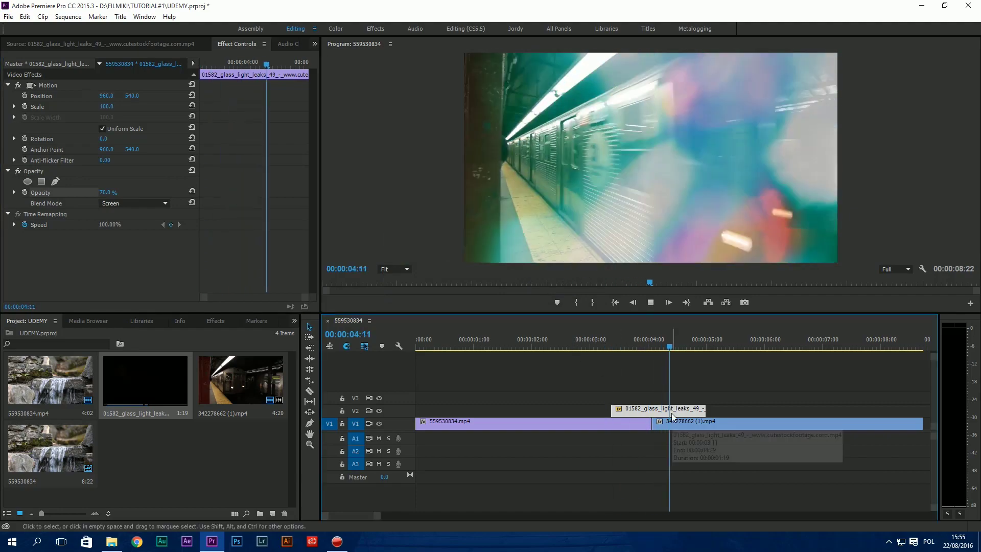
{"action": "left_click", "coordinate": [617, 343]}
{"action": "key", "text": "space"}
Search the effects for "crop" and apply the Crop video effect to the light leaks clip on V2
{"action": "left_click", "coordinate": [626, 342]}
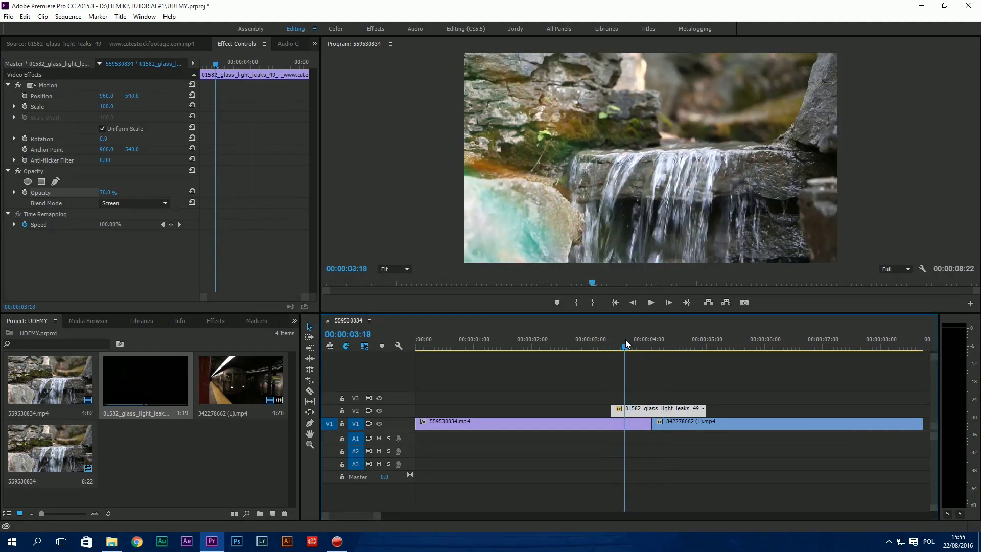
{"action": "left_click_drag", "start_coordinate": [627, 343], "coordinate": [637, 343]}
{"action": "left_click", "coordinate": [215, 320]}
{"action": "left_click", "coordinate": [87, 335]}
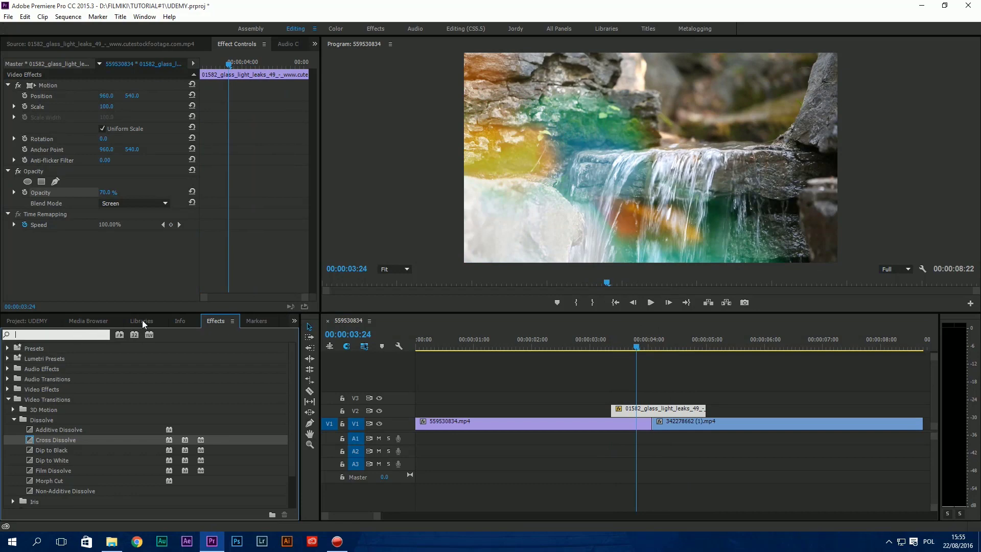
{"action": "type", "text": "ctop"}
{"action": "key", "text": "BackSpace"}
{"action": "key", "text": "BackSpace"}
{"action": "key", "text": "BackSpace"}
{"action": "type", "text": "rop"}
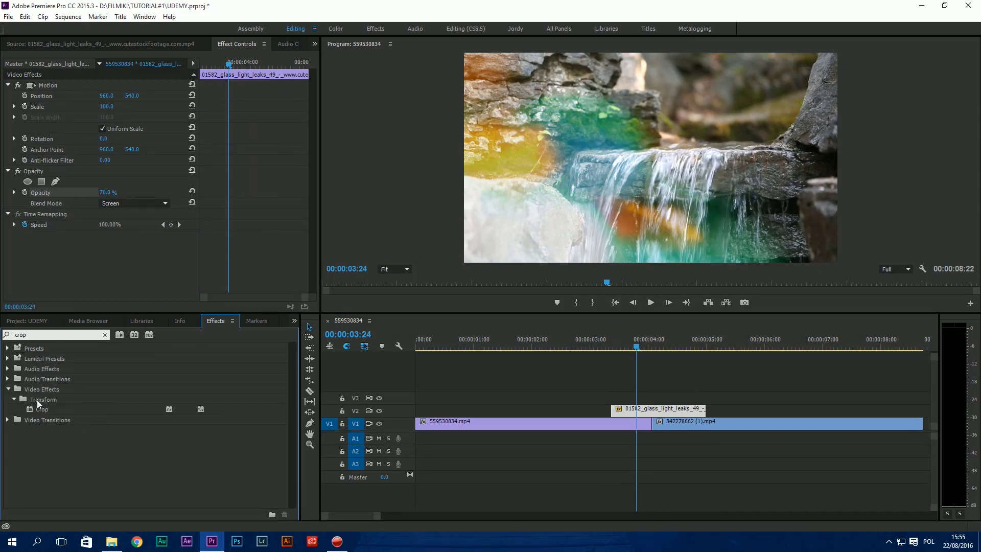
{"action": "left_click_drag", "start_coordinate": [42, 409], "coordinate": [668, 415]}
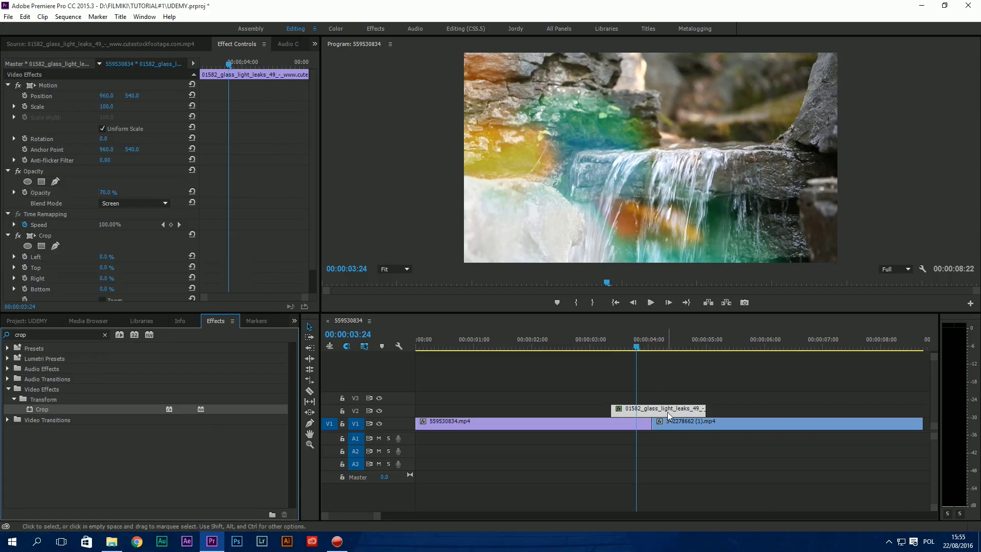
Crop the light leaks clip by 16% at the top, 34% on the right and 20% at the bottom
{"action": "left_click", "coordinate": [41, 269]}
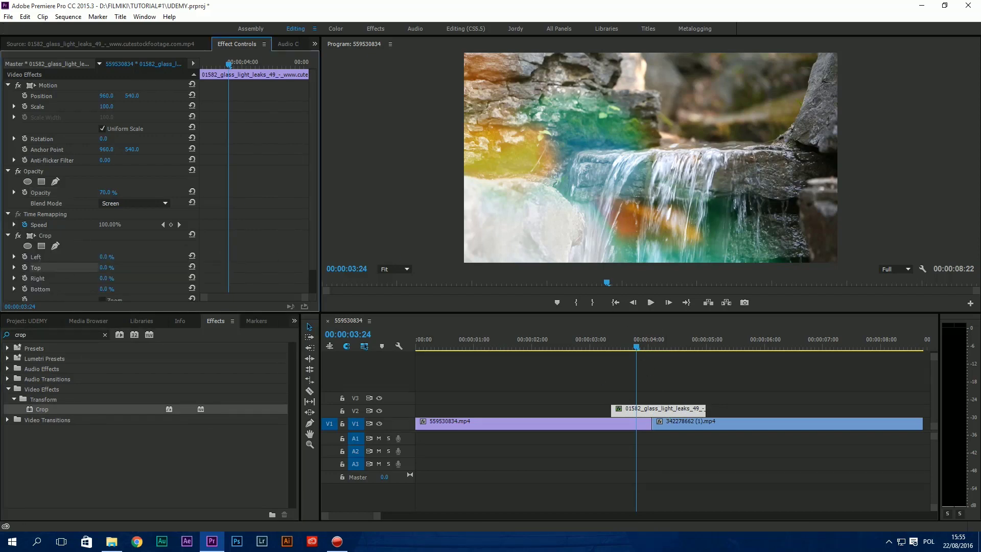
{"action": "left_click_drag", "start_coordinate": [105, 268], "coordinate": [120, 267]}
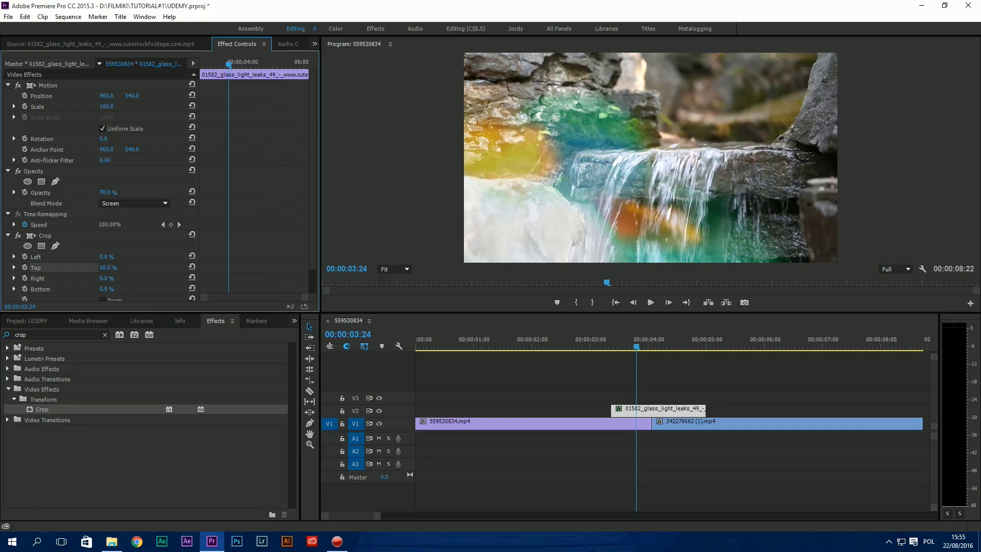
{"action": "mouse_move", "coordinate": [105, 278]}
{"action": "left_mouse_down"}
{"action": "mouse_move", "coordinate": [154, 278]}
{"action": "mouse_move", "coordinate": [113, 280]}
{"action": "mouse_move", "coordinate": [116, 290]}
{"action": "left_mouse_up"}
Enlarge the cropped light leak to about 179% and reposition it at about 1703, 653 to fill the frame
{"action": "left_click", "coordinate": [665, 198]}
{"action": "left_click_drag", "start_coordinate": [838, 261], "coordinate": [980, 343]}
{"action": "left_click_drag", "start_coordinate": [617, 195], "coordinate": [759, 217]}
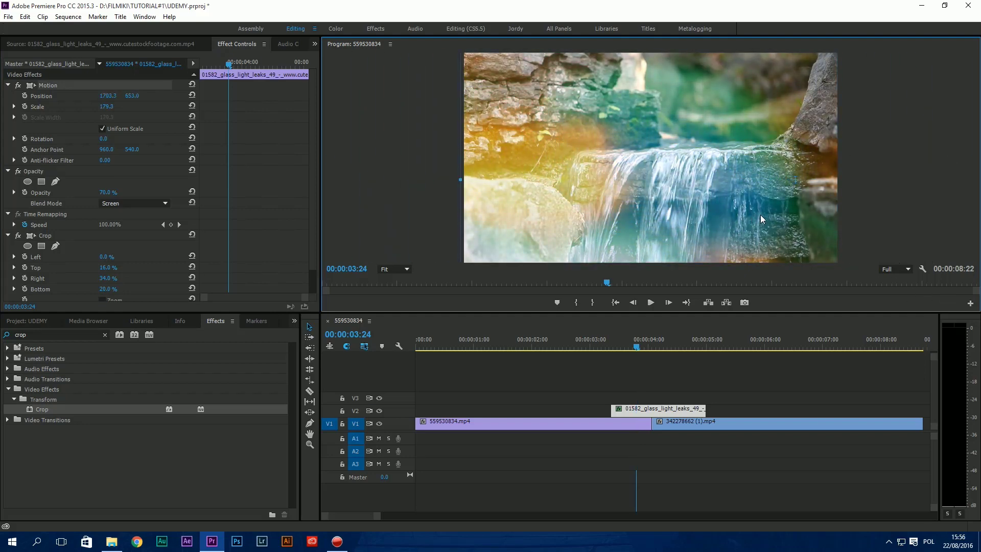
Set the opacity of the enlarged light leaks clip to 50%
{"action": "left_click", "coordinate": [118, 192]}
{"action": "type", "text": "50"}
{"action": "key", "text": "Return"}
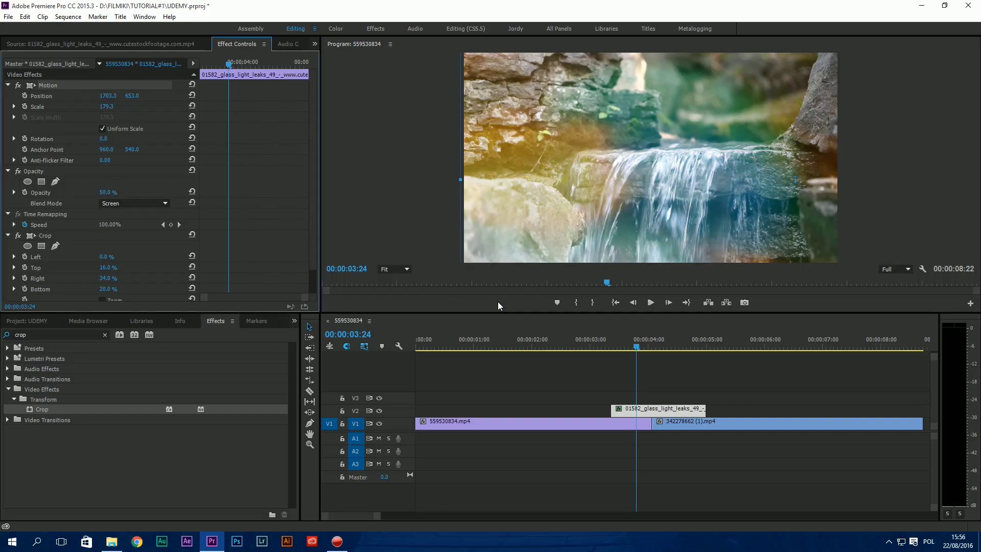
Play back the sequence from the waterfall into the subway shot to review the finished light leak transition
{"action": "left_click", "coordinate": [586, 343]}
{"action": "left_click", "coordinate": [650, 440]}
{"action": "key", "text": "space"}
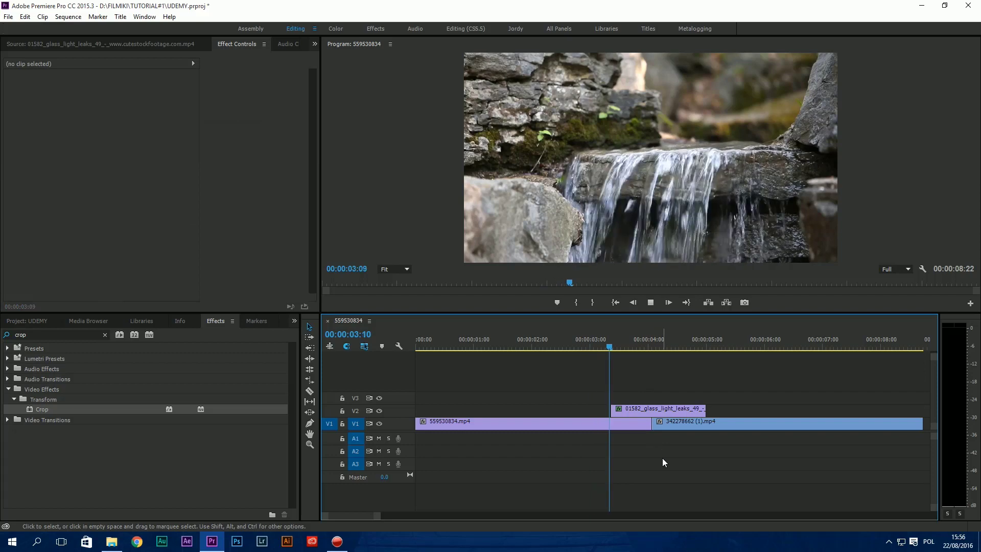
{"action": "key", "text": "space"}
{"action": "left_click", "coordinate": [644, 343]}
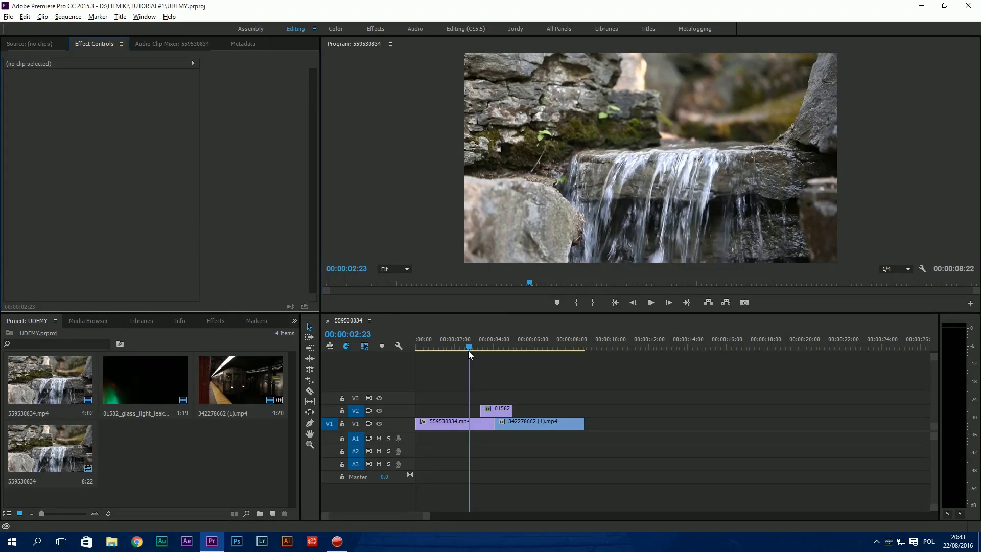
{"action": "key", "text": "space"}
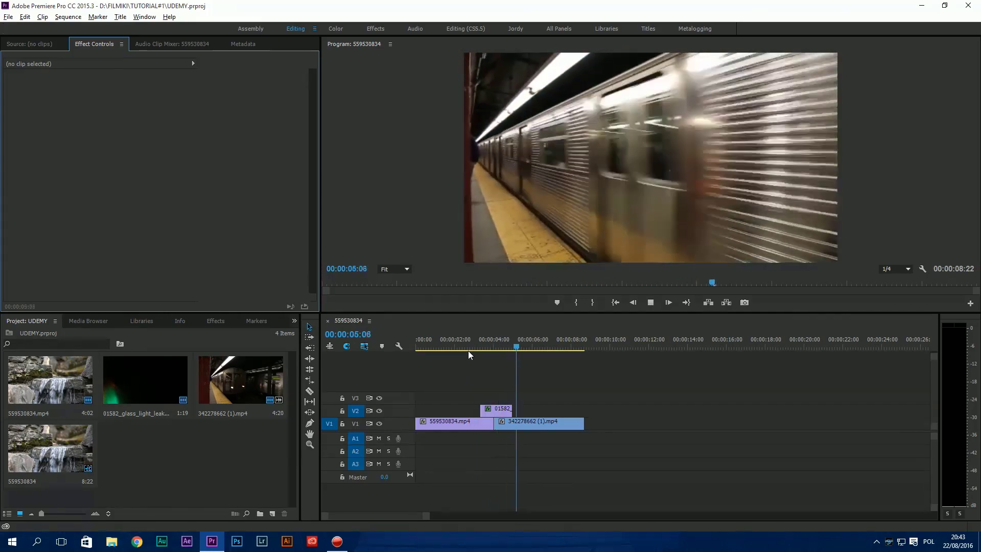
{"action": "key", "text": "space"}
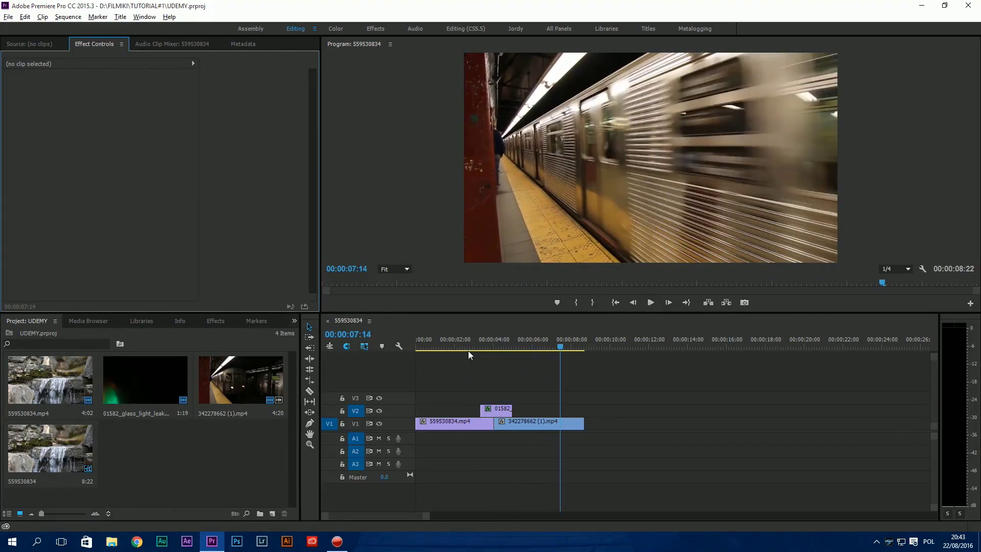
Delete the light leaks clip from V2 and place the playhead near the cut
{"action": "left_click", "coordinate": [500, 408]}
{"action": "left_click_drag", "start_coordinate": [506, 347], "coordinate": [496, 347]}
{"action": "key", "text": "Delete"}
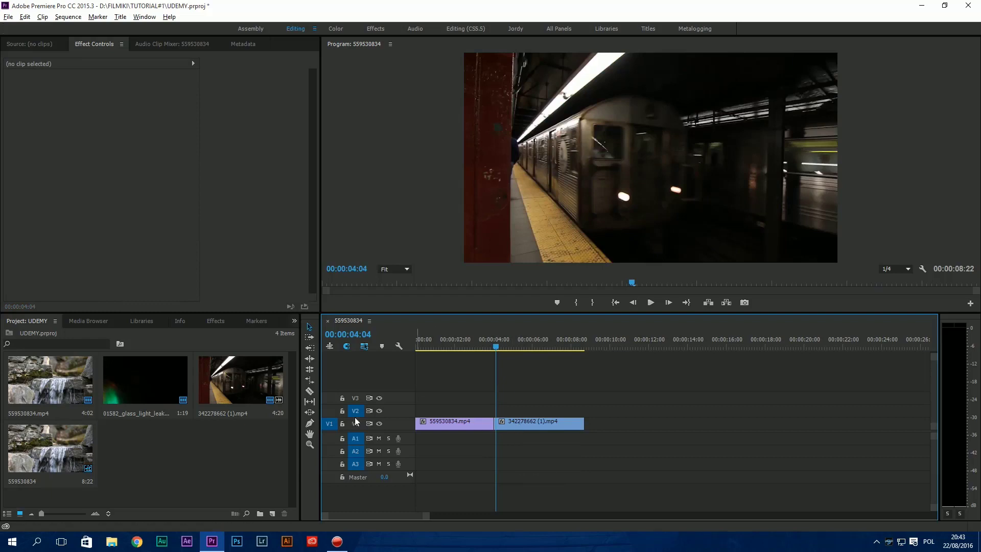
Create a white (FFFFFF) 1920 x 1080 color matte at 29.97 fps and name it "Color Matte#1"
{"action": "left_click", "coordinate": [272, 513]}
{"action": "left_click", "coordinate": [304, 466]}
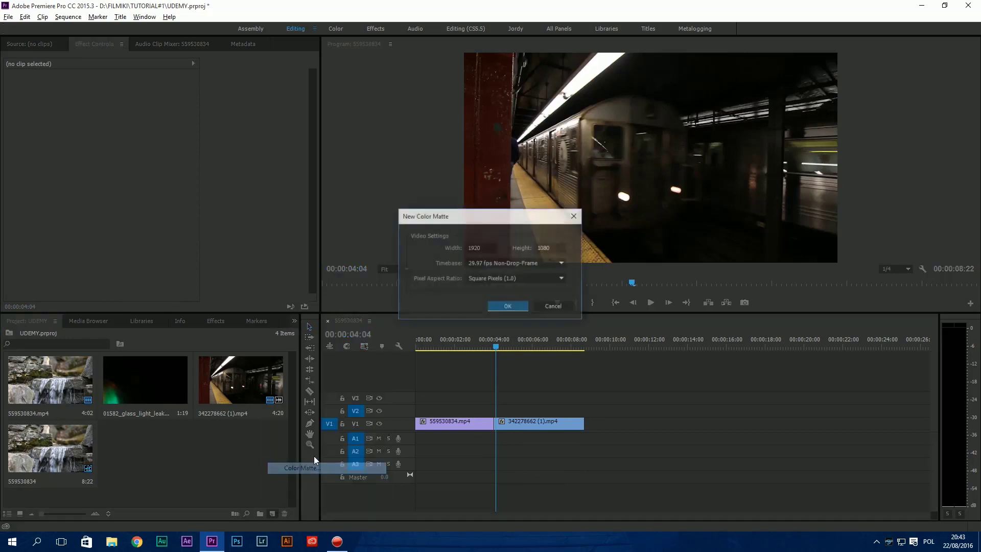
{"action": "left_click", "coordinate": [508, 305]}
{"action": "mouse_move", "coordinate": [433, 271]}
{"action": "left_mouse_down"}
{"action": "mouse_move", "coordinate": [357, 299]}
{"action": "mouse_move", "coordinate": [322, 373]}
{"action": "left_mouse_up"}
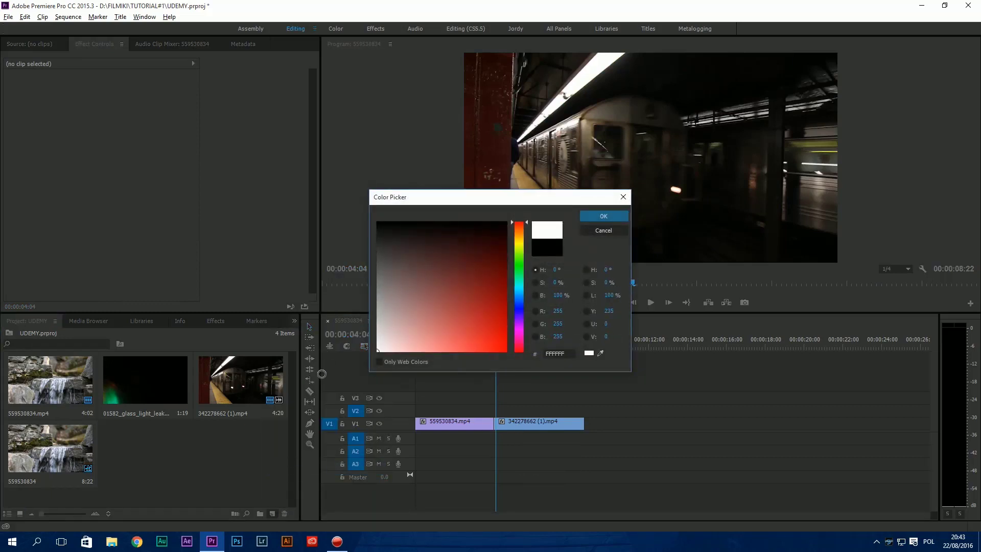
{"action": "left_click", "coordinate": [604, 216]}
{"action": "left_click", "coordinate": [494, 269]}
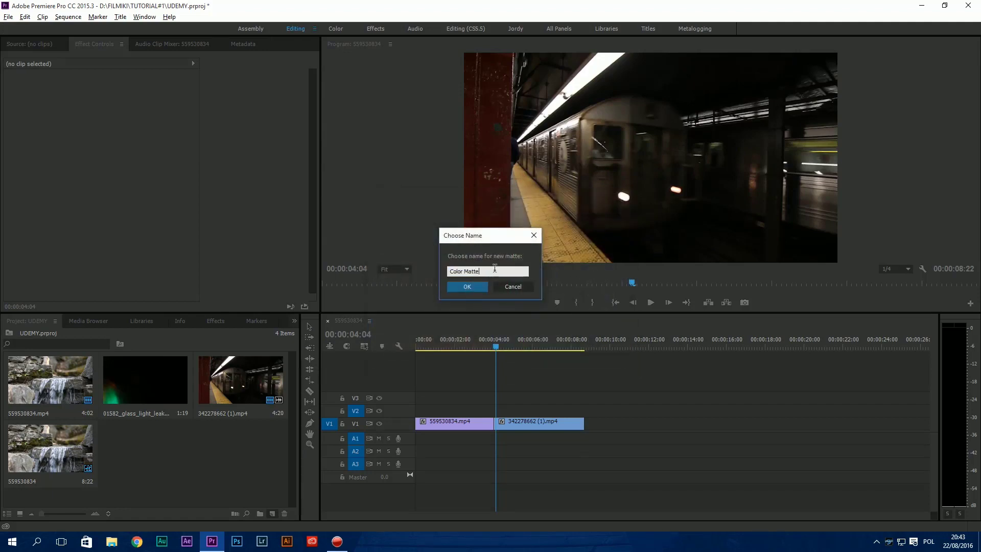
{"action": "type", "text": "#1"}
{"action": "left_click", "coordinate": [466, 287]}
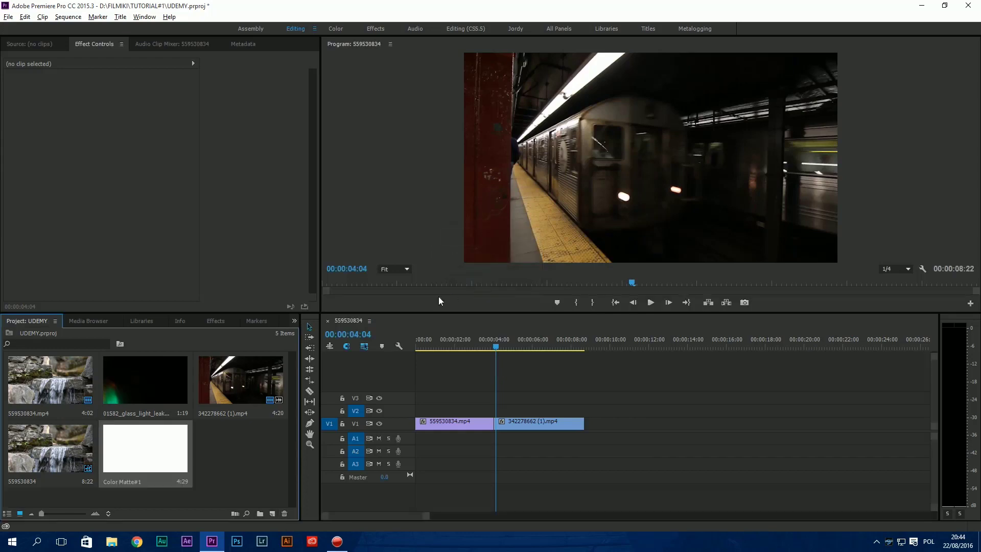
Move Color Matte#1 into a new bin named "COLORMATTES" and open that bin
{"action": "left_click", "coordinate": [259, 514]}
{"action": "type", "text": "COLORMATTES"}
{"action": "key", "text": "Return"}
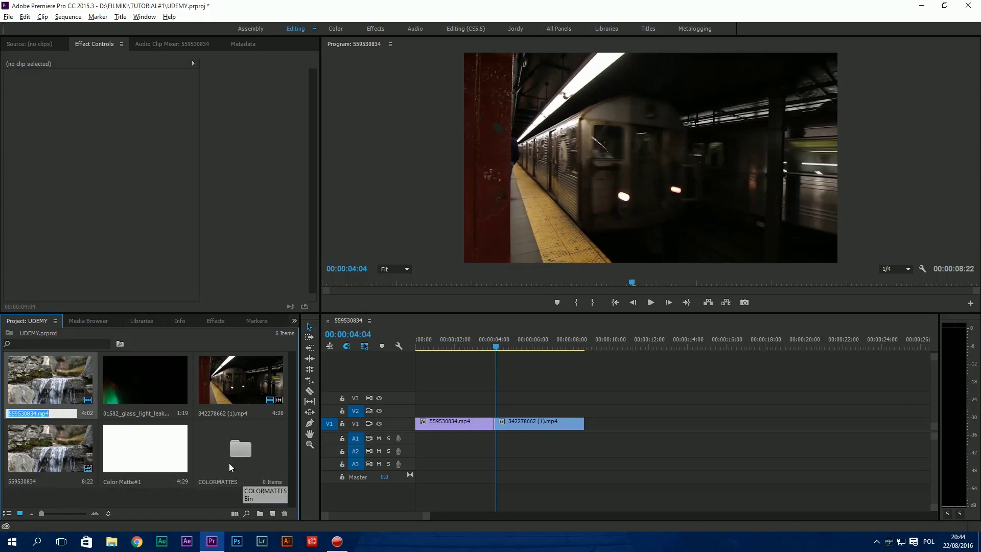
{"action": "left_click", "coordinate": [140, 457]}
{"action": "left_click_drag", "start_coordinate": [168, 461], "coordinate": [241, 460]}
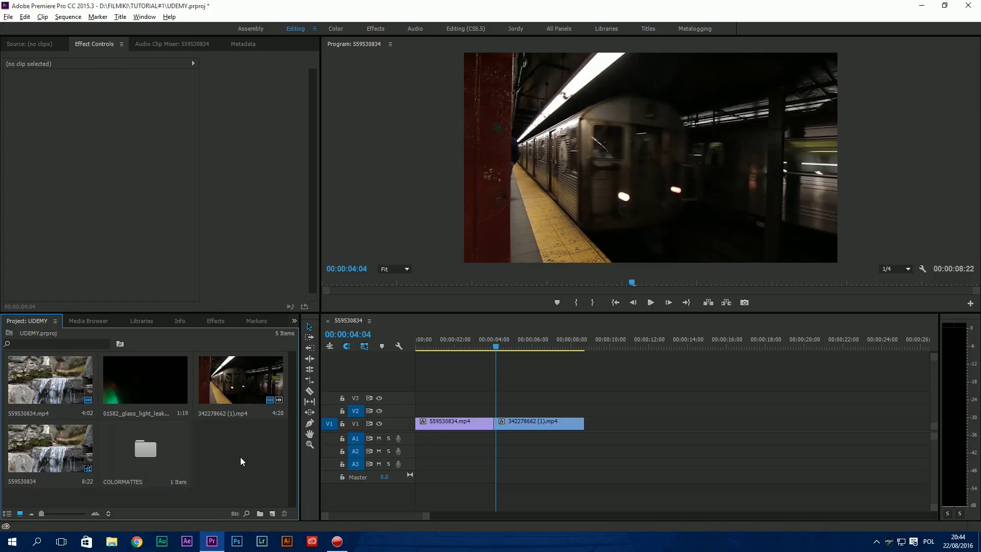
{"action": "double_click", "coordinate": [145, 451]}
{"action": "left_click", "coordinate": [58, 392]}
{"action": "left_click_drag", "start_coordinate": [57, 392], "coordinate": [123, 389]}
Move the subway clip up to V2 so it starts at 00:00:03:00 and overlaps the end of the waterfall clip
{"action": "left_click", "coordinate": [556, 422]}
{"action": "left_click_drag", "start_coordinate": [556, 422], "coordinate": [530, 411]}
{"action": "key", "text": "equal"}
{"action": "left_click_drag", "start_coordinate": [622, 410], "coordinate": [633, 410]}
{"action": "left_click_drag", "start_coordinate": [560, 347], "coordinate": [522, 347]}
{"action": "key", "text": "space"}
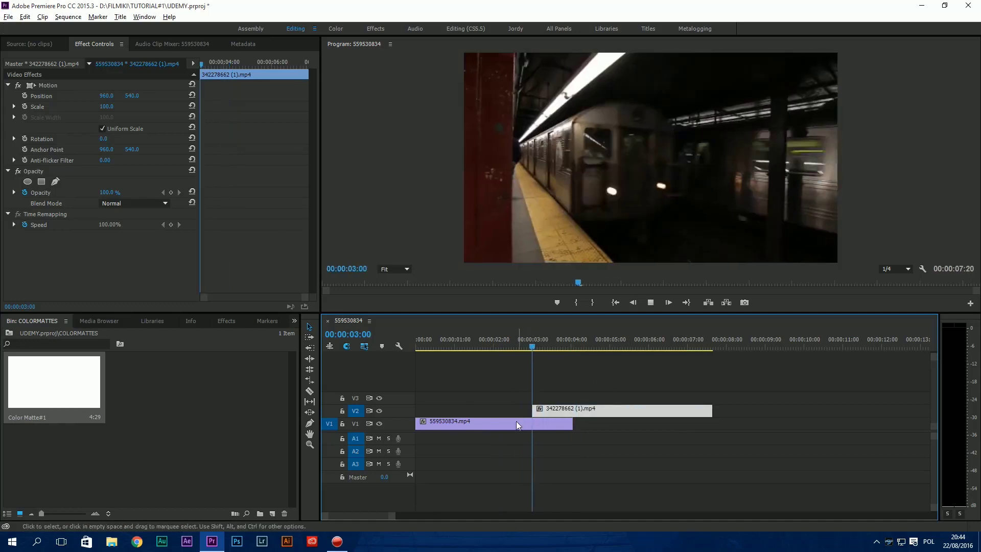
{"action": "key", "text": "space"}
Place Color Matte#1 on V3 at the subway clip's start and trim its end to the waterfall clip's end
{"action": "left_click_drag", "start_coordinate": [63, 399], "coordinate": [531, 396]}
{"action": "left_click_drag", "start_coordinate": [723, 398], "coordinate": [572, 400]}
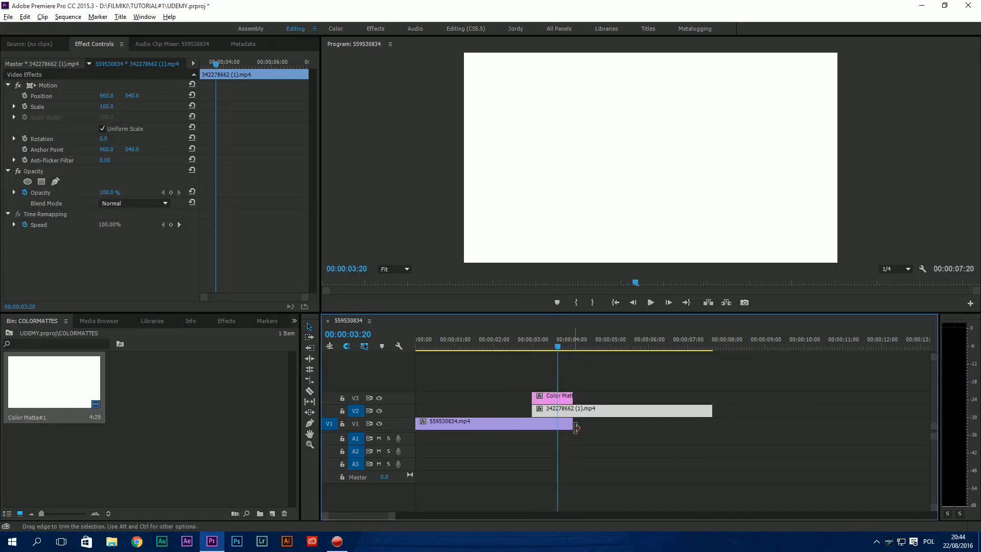
Keyframe the matte's position at 00:00:03:00 and move it horizontally out of frame to about -970
{"action": "left_click", "coordinate": [529, 340]}
{"action": "left_click_drag", "start_coordinate": [531, 339], "coordinate": [535, 339]}
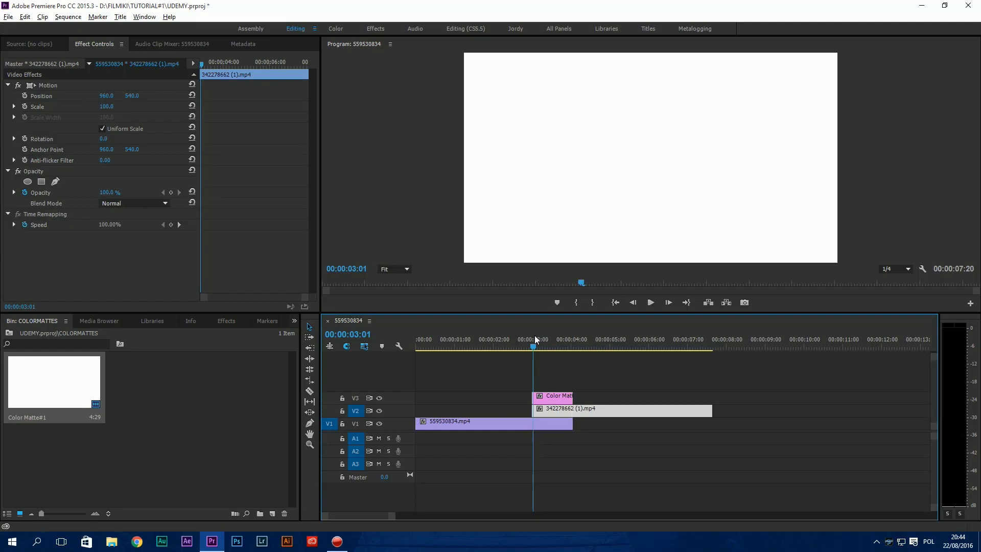
{"action": "left_click", "coordinate": [544, 397]}
{"action": "left_click_drag", "start_coordinate": [537, 341], "coordinate": [534, 340]}
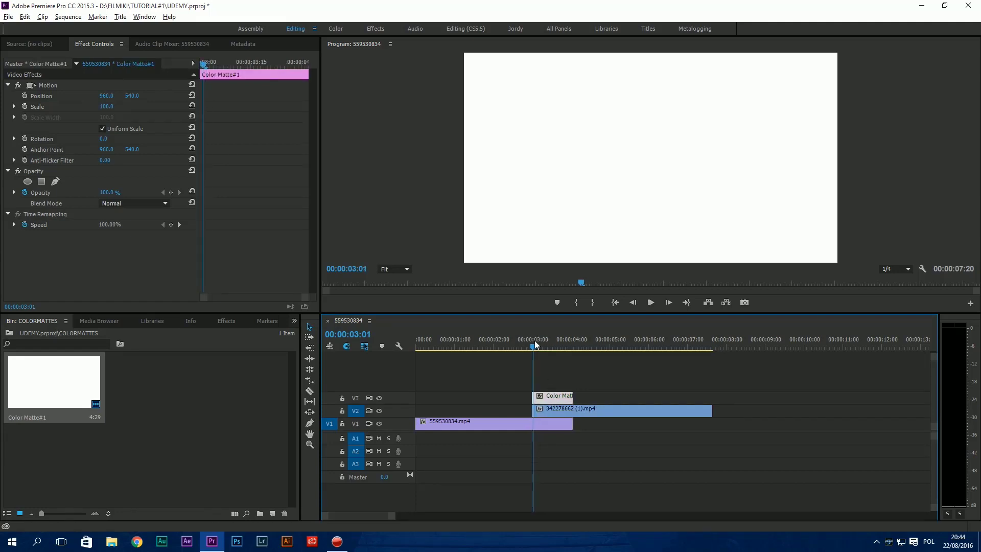
{"action": "left_click_drag", "start_coordinate": [203, 62], "coordinate": [187, 65]}
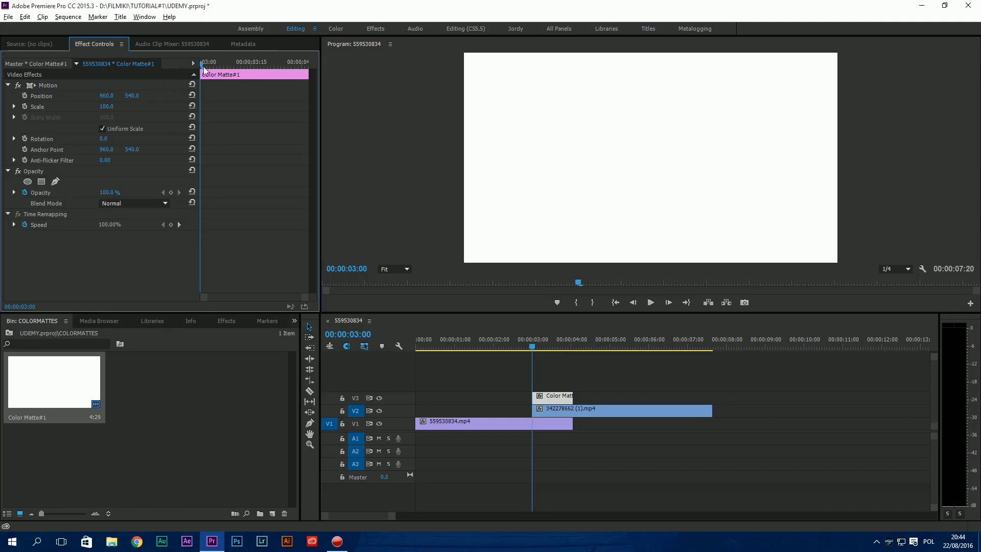
{"action": "left_click", "coordinate": [24, 96]}
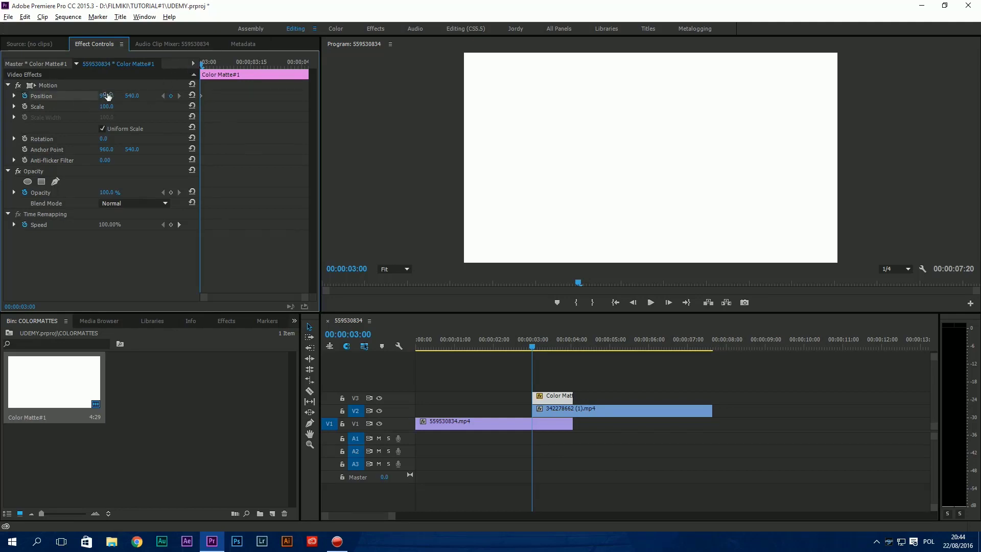
{"action": "left_click_drag", "start_coordinate": [106, 96], "coordinate": [0, 96]}
At 00:00:03:22, set the matte's horizontal position to 962 so it slides in to cover the frame
{"action": "left_click", "coordinate": [540, 348]}
{"action": "left_click_drag", "start_coordinate": [543, 348], "coordinate": [561, 345]}
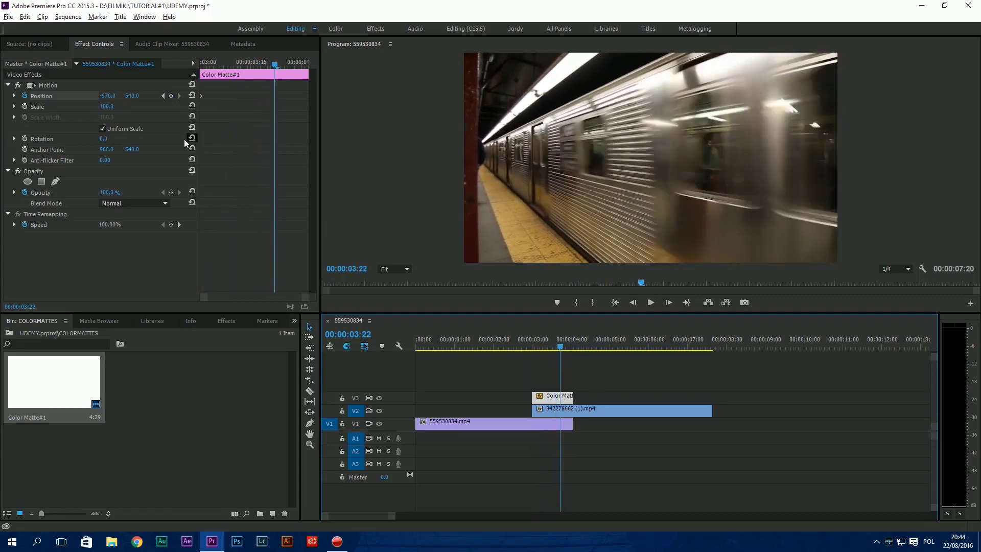
{"action": "left_click_drag", "start_coordinate": [113, 97], "coordinate": [224, 97]}
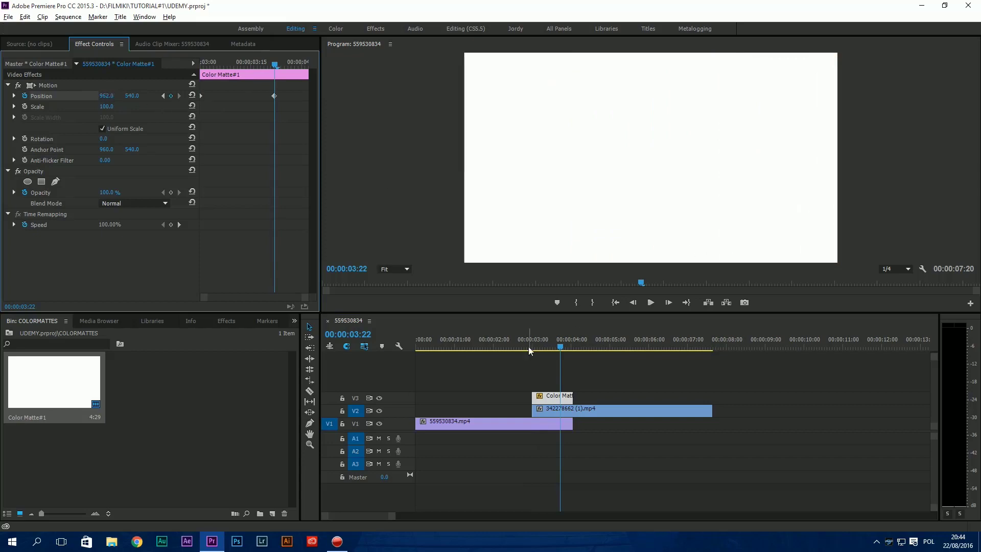
{"action": "mouse_move", "coordinate": [530, 344]}
{"action": "left_mouse_down"}
{"action": "mouse_move", "coordinate": [563, 347]}
{"action": "mouse_move", "coordinate": [531, 347]}
{"action": "mouse_move", "coordinate": [542, 347]}
{"action": "left_mouse_up"}
Apply Ease In temporal interpolation to both of the matte's position keyframes and preview the movement
{"action": "left_click_drag", "start_coordinate": [284, 122], "coordinate": [192, 95]}
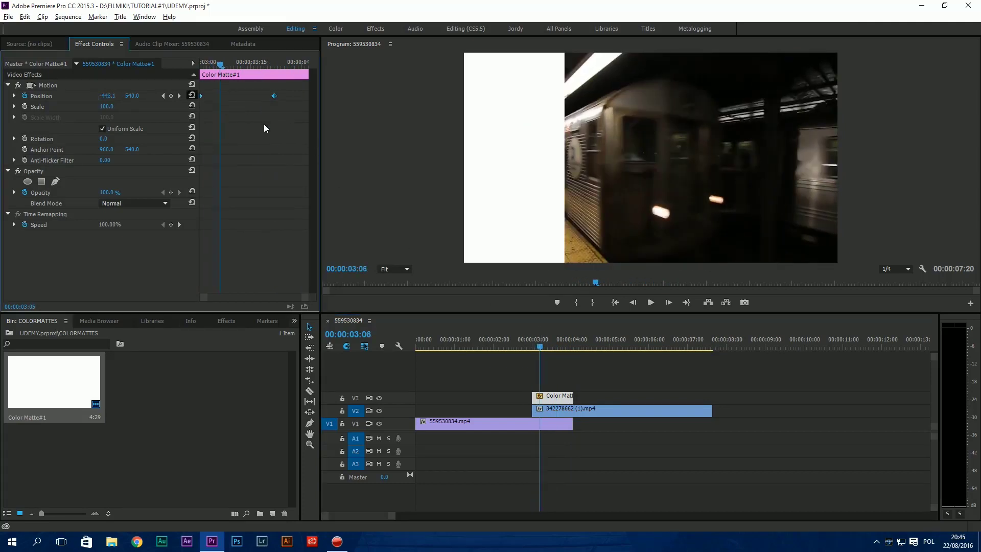
{"action": "right_click", "coordinate": [274, 95]}
{"action": "mouse_move", "coordinate": [351, 184]}
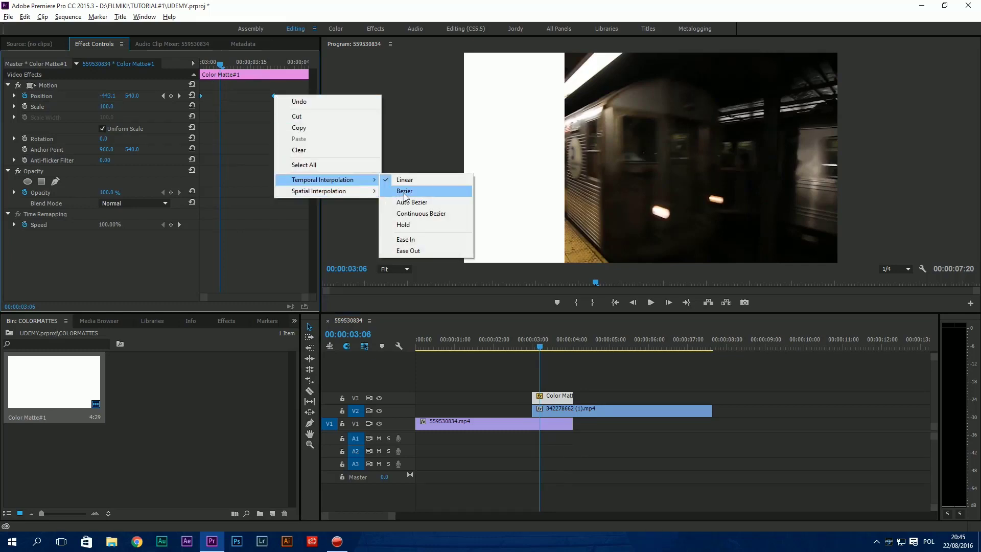
{"action": "left_click", "coordinate": [404, 240]}
{"action": "key", "text": "space"}
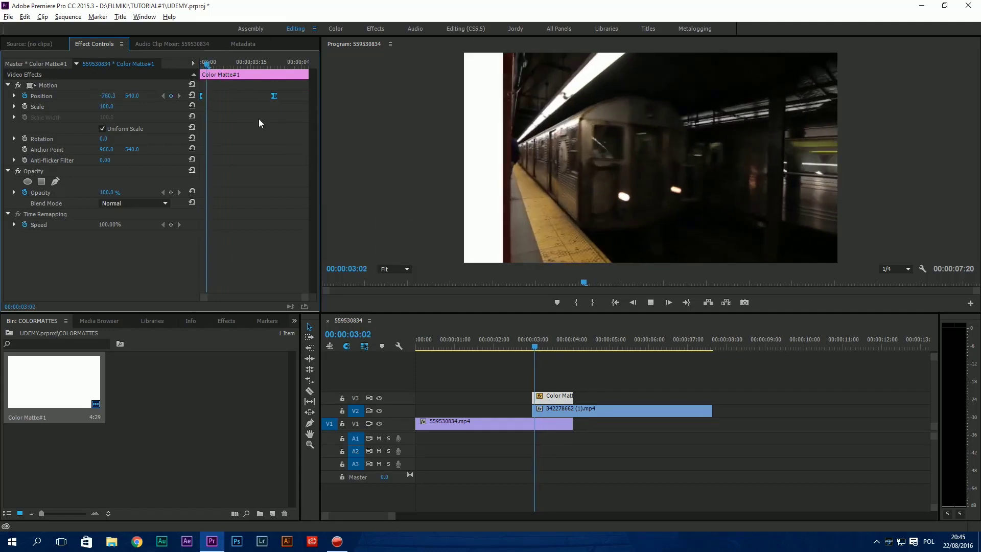
{"action": "left_click", "coordinate": [260, 66]}
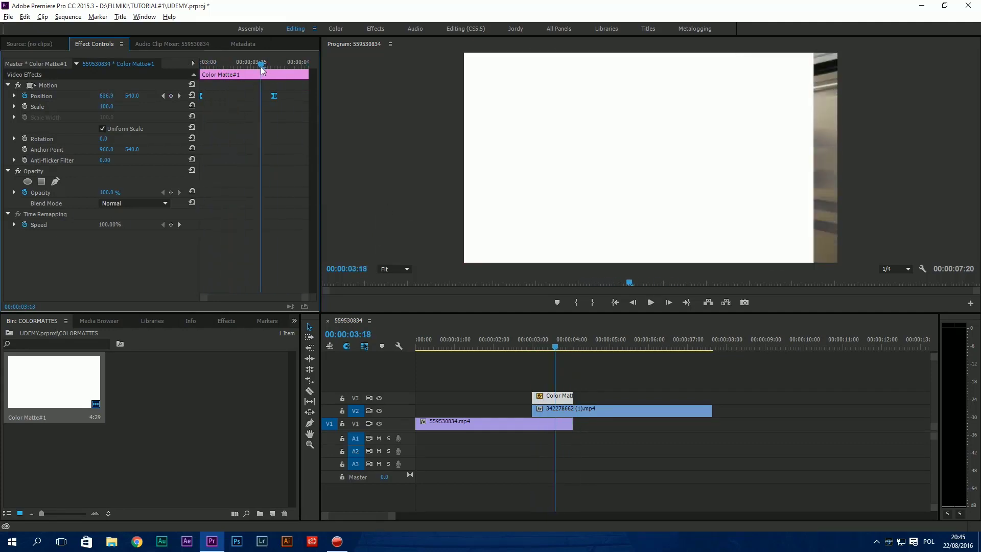
Apply Ease Out temporal interpolation to the matte's position keyframes and play back the slide
{"action": "right_click", "coordinate": [274, 97]}
{"action": "mouse_move", "coordinate": [327, 183]}
{"action": "left_click", "coordinate": [413, 255]}
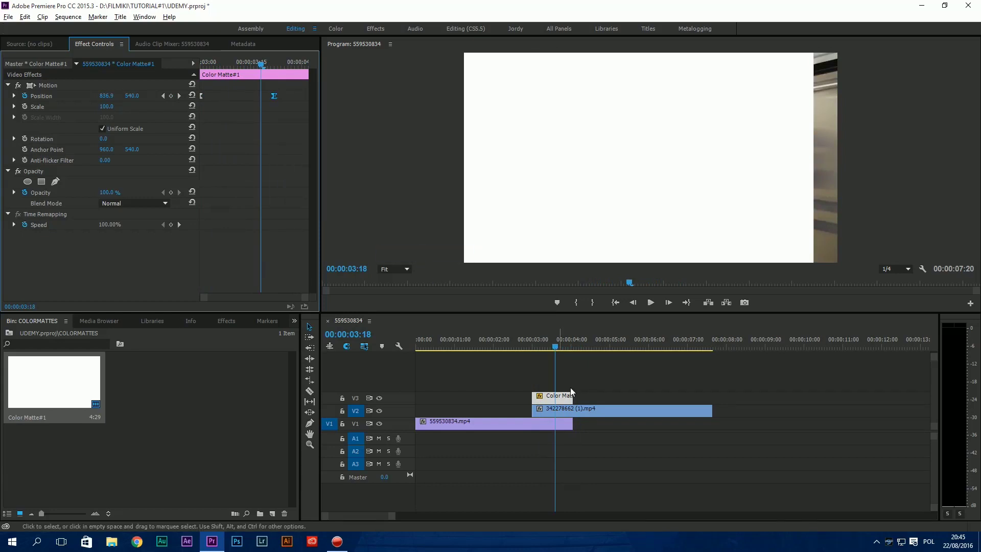
{"action": "left_click", "coordinate": [520, 347]}
{"action": "key", "text": "space"}
{"action": "left_click", "coordinate": [532, 346]}
{"action": "key", "text": "space"}
{"action": "left_click", "coordinate": [531, 348]}
{"action": "left_click_drag", "start_coordinate": [532, 349], "coordinate": [543, 346]}
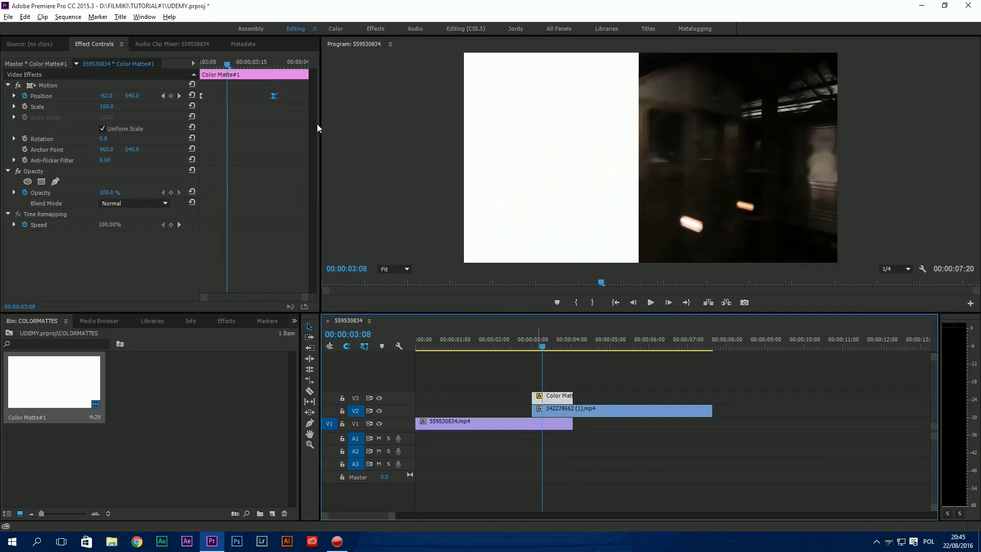
Reshape the matte's position velocity curve into a sharp peak midway between the keyframes and play back the slide
{"action": "left_click_drag", "start_coordinate": [274, 135], "coordinate": [199, 79]}
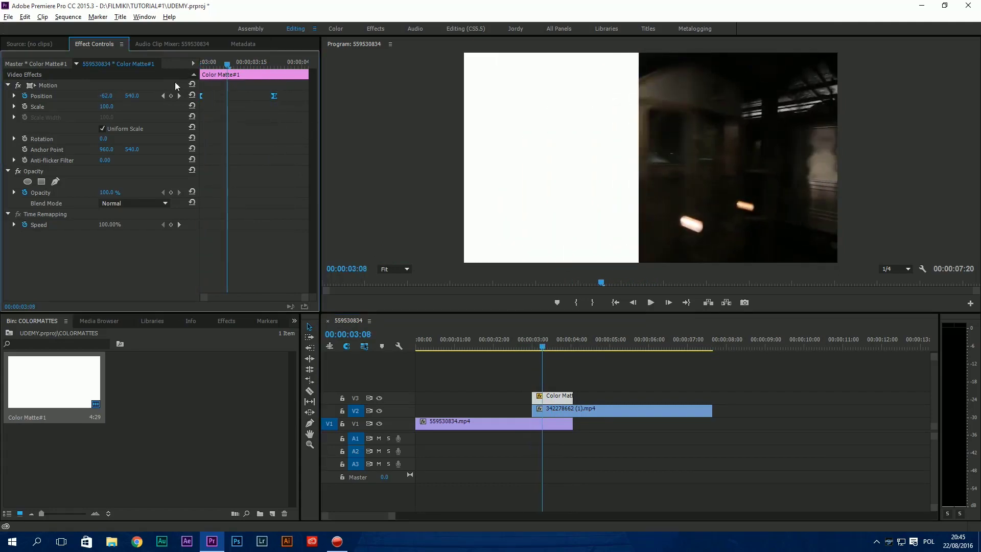
{"action": "left_click", "coordinate": [14, 97]}
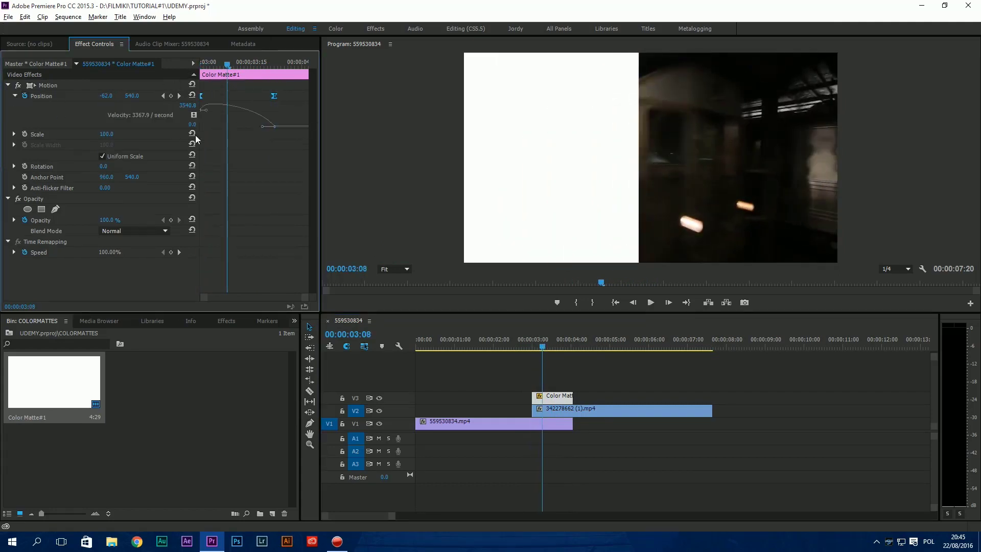
{"action": "left_click_drag", "start_coordinate": [205, 113], "coordinate": [237, 127]}
{"action": "left_click", "coordinate": [201, 96]}
{"action": "left_click_drag", "start_coordinate": [227, 65], "coordinate": [201, 64]}
{"action": "key", "text": "space"}
{"action": "left_click", "coordinate": [529, 346]}
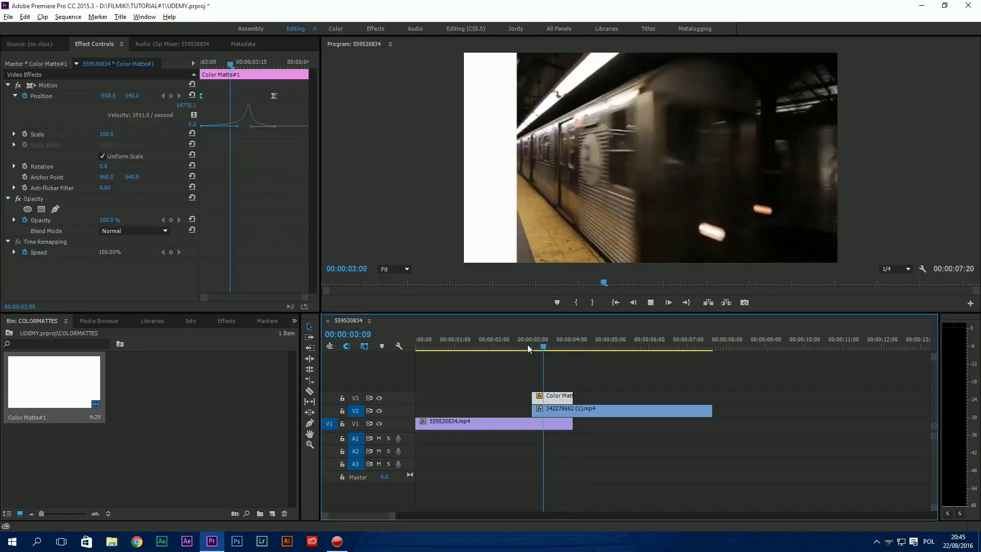
{"action": "key", "text": "space"}
{"action": "key", "text": "Left"}
{"action": "key", "text": "Left"}
{"action": "key", "text": "Left"}
{"action": "key", "text": "Left"}
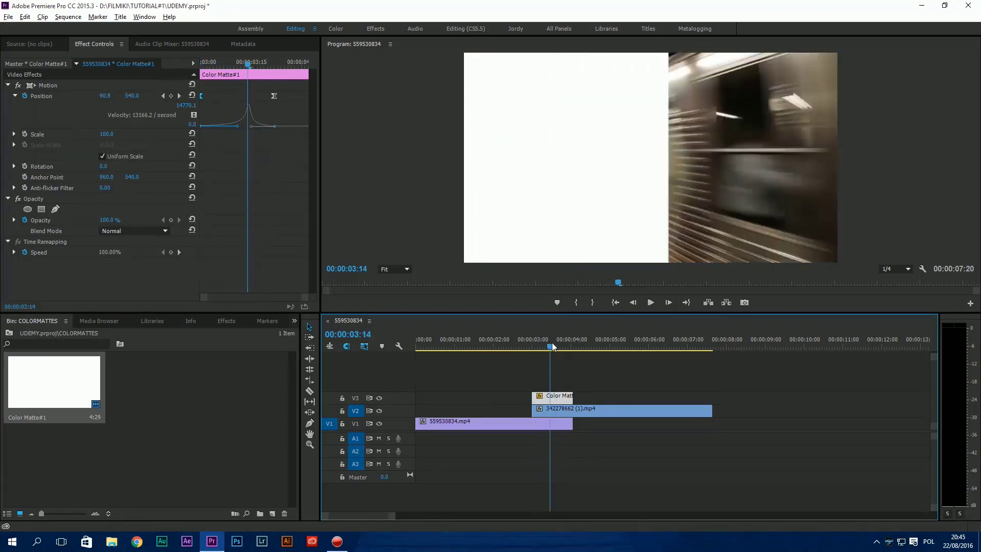
Apply the Track Matte Key effect to the subway clip on V2 and set its matte to Video 3
{"action": "left_click", "coordinate": [225, 323]}
{"action": "left_click", "coordinate": [50, 335]}
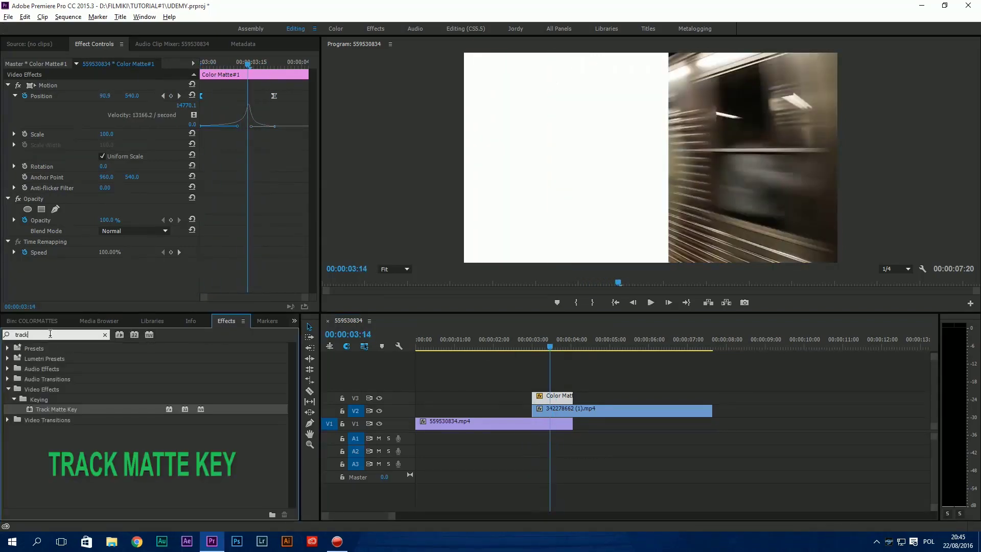
{"action": "type", "text": "trac"}
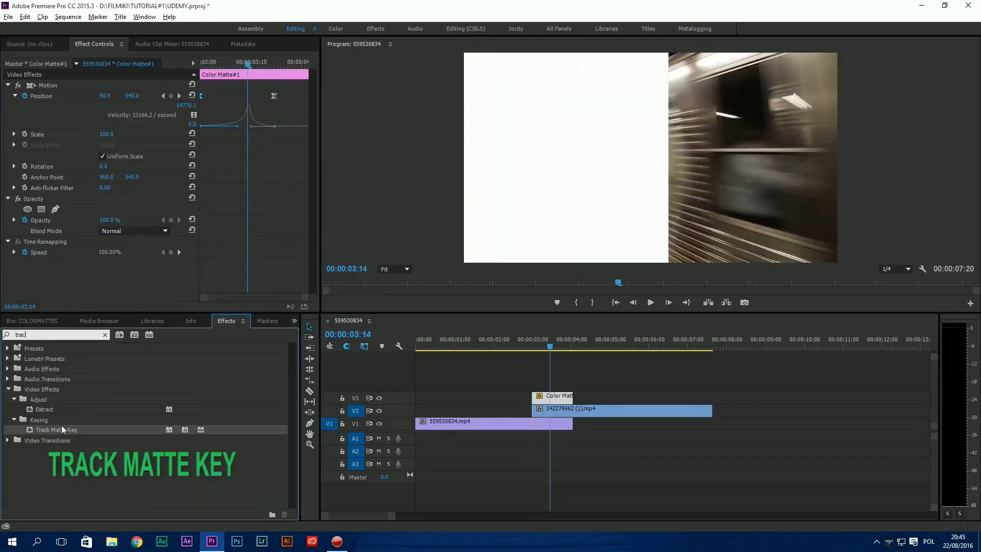
{"action": "left_click", "coordinate": [60, 430]}
{"action": "left_click_drag", "start_coordinate": [168, 333], "coordinate": [571, 416]}
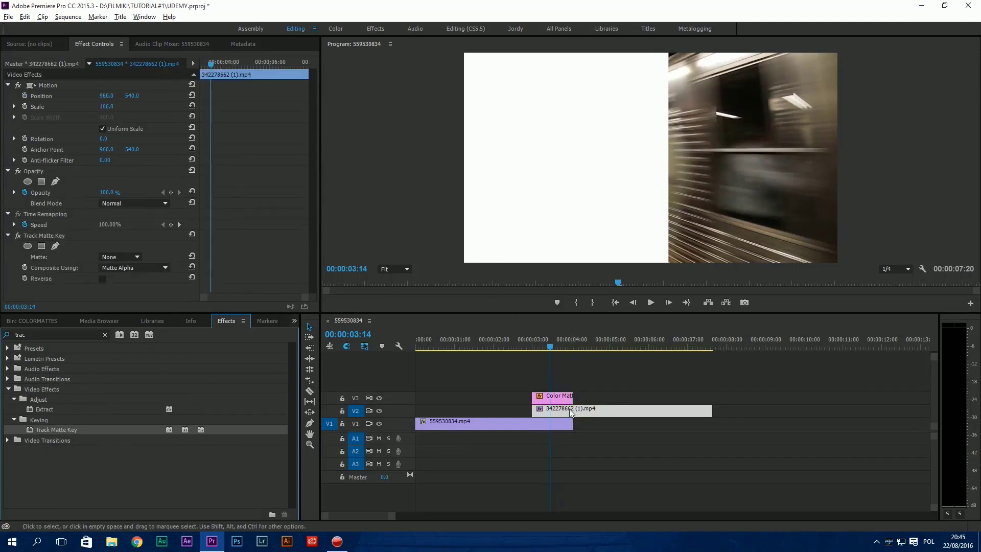
{"action": "left_click", "coordinate": [121, 256]}
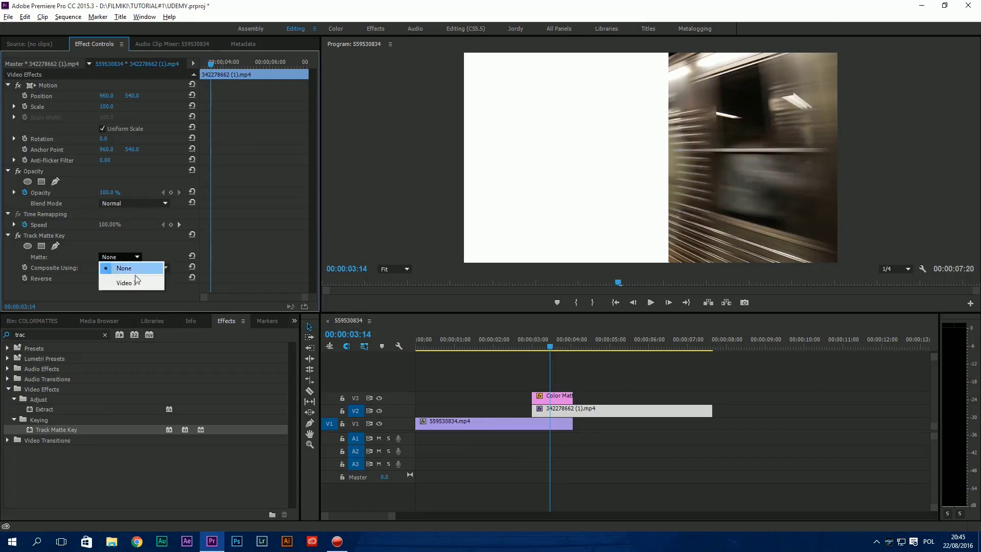
{"action": "left_click", "coordinate": [139, 283]}
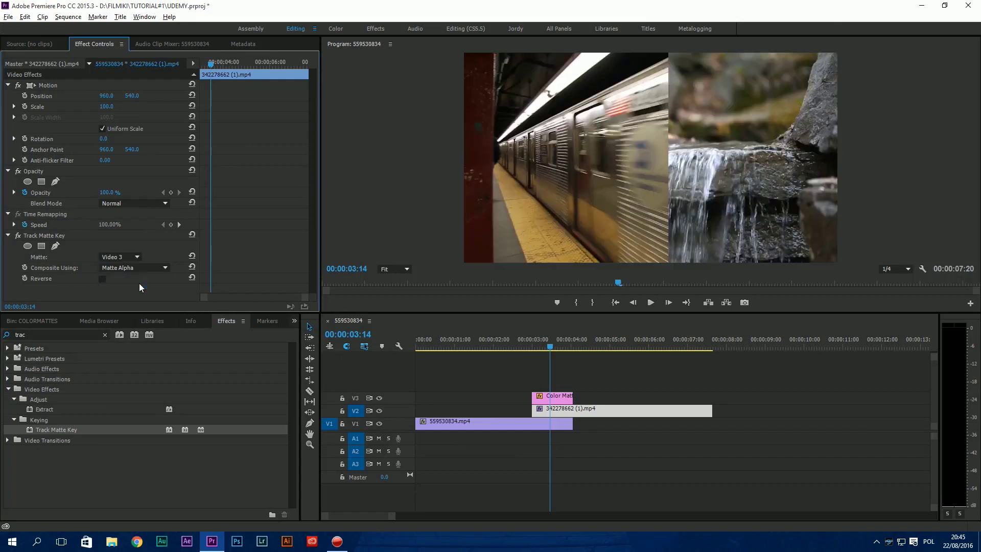
Try Matte Luma compositing for the Track Matte Key and return it to Matte Alpha
{"action": "left_click", "coordinate": [131, 268]}
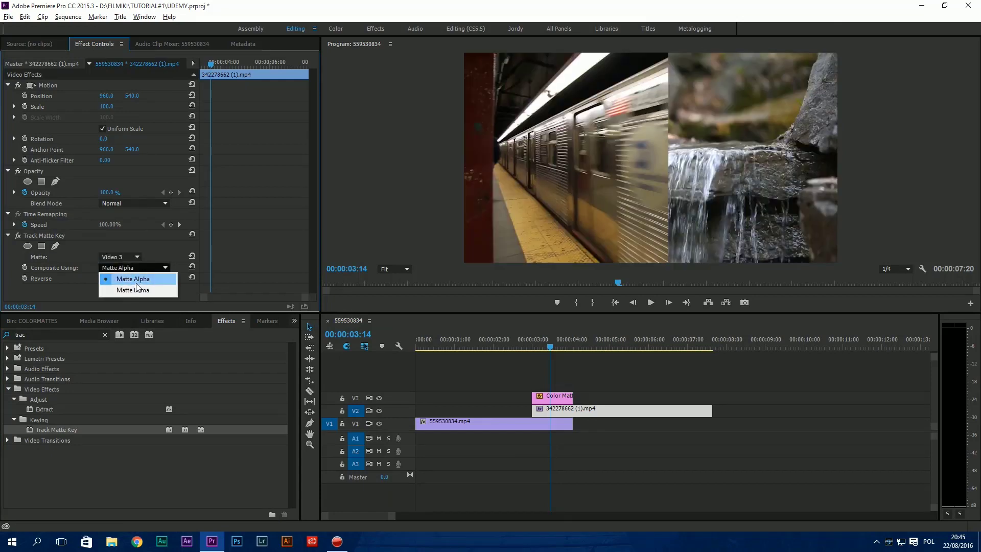
{"action": "left_click", "coordinate": [133, 290]}
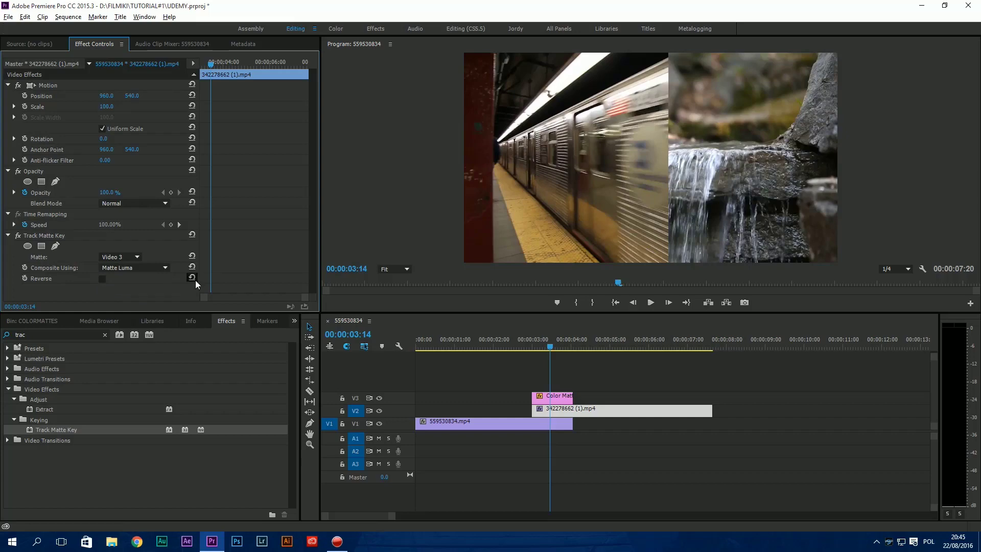
{"action": "left_click", "coordinate": [117, 267]}
{"action": "left_click", "coordinate": [122, 278]}
Play back and scrub through the overlap to review the sliding transition from the waterfall to the subway shot
{"action": "left_click", "coordinate": [524, 347]}
{"action": "left_click", "coordinate": [654, 446]}
{"action": "key", "text": "space"}
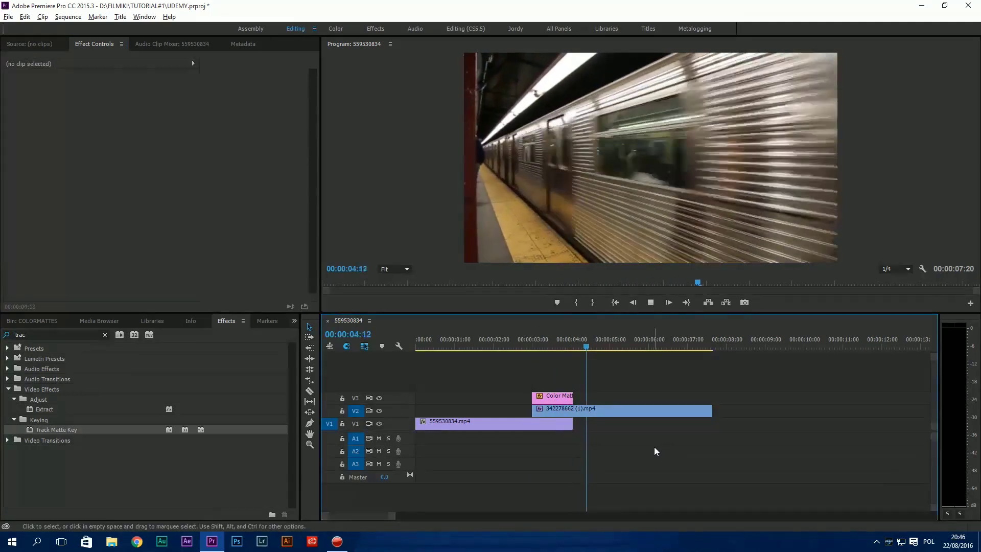
{"action": "left_click", "coordinate": [528, 342]}
{"action": "key", "text": "space"}
{"action": "left_click_drag", "start_coordinate": [530, 341], "coordinate": [563, 340]}
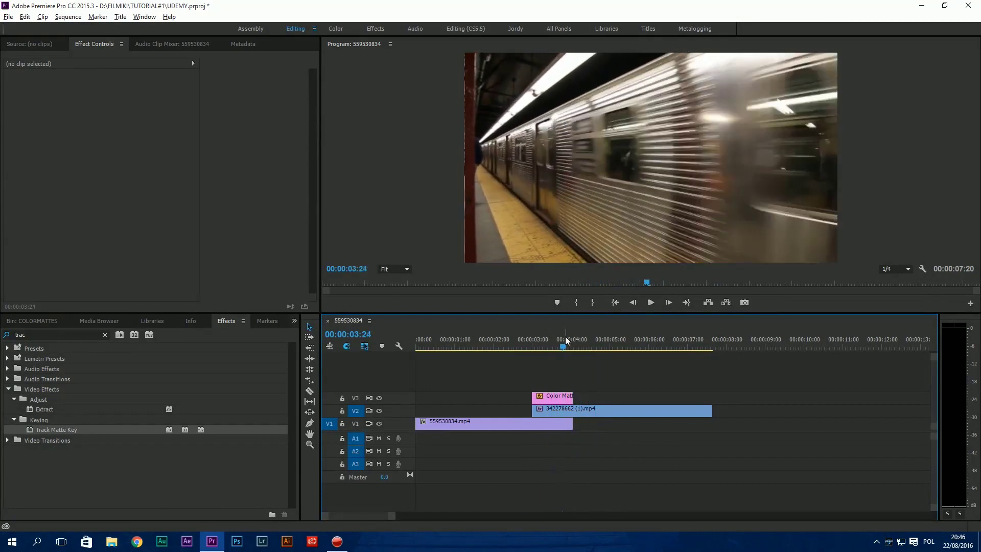
Hide the V2 track to check the color matte's slide on its own, show it again and play back the transition
{"action": "left_click", "coordinate": [561, 396]}
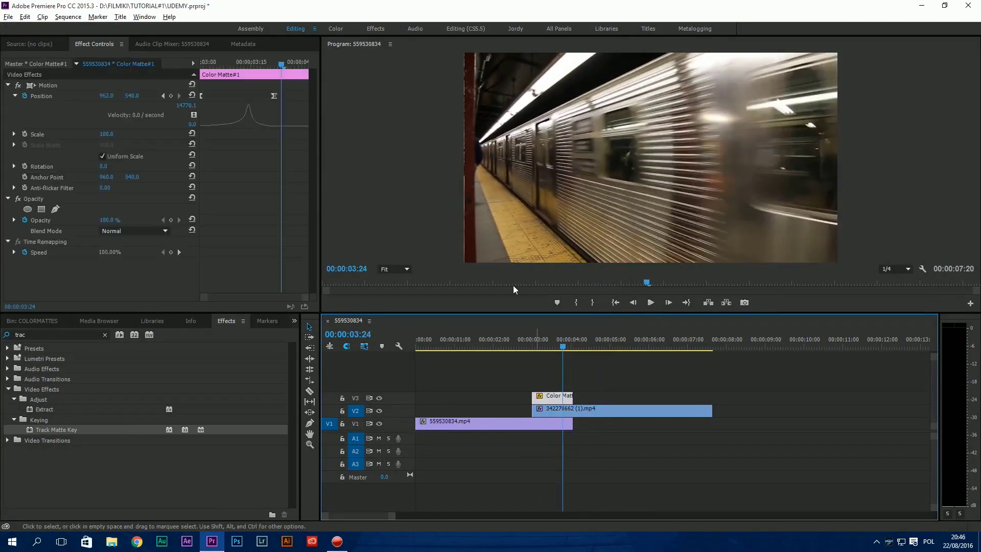
{"action": "left_click", "coordinate": [379, 410]}
{"action": "left_click", "coordinate": [518, 197]}
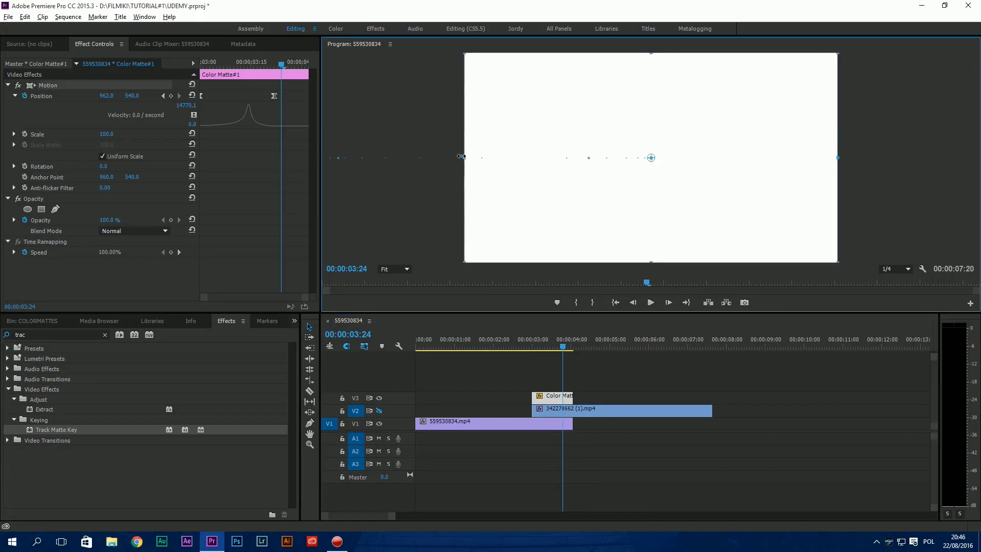
{"action": "left_click", "coordinate": [529, 341]}
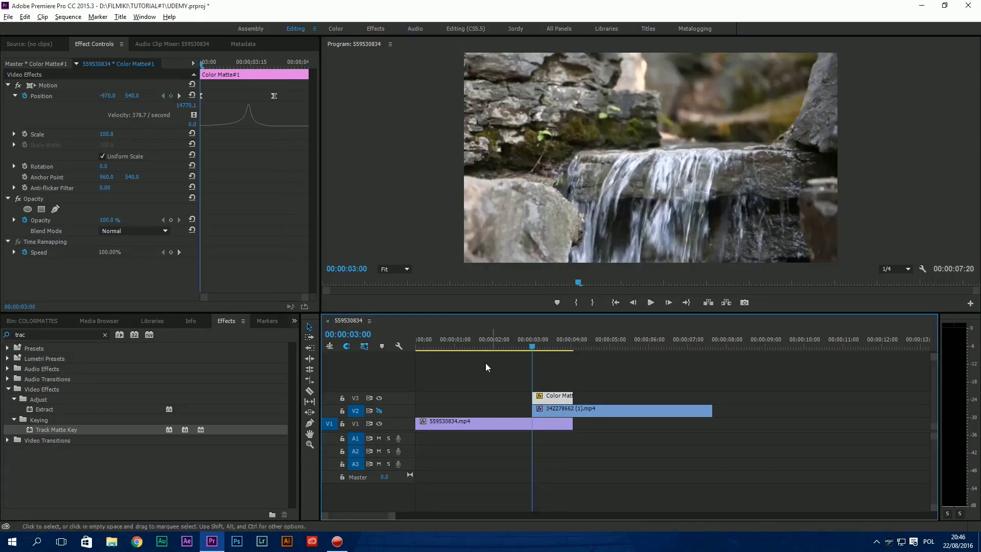
{"action": "key", "text": "space"}
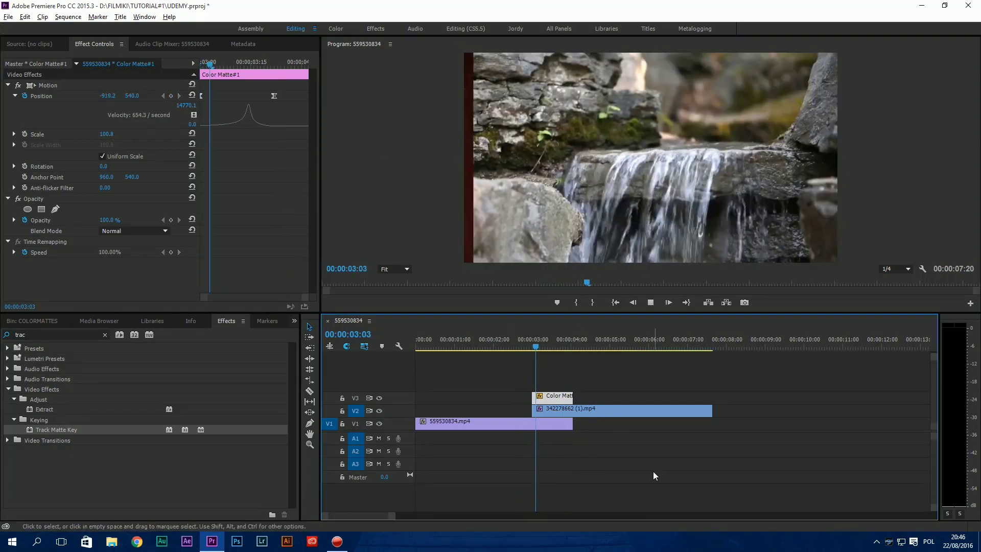
{"action": "left_click", "coordinate": [557, 347]}
{"action": "key", "text": "space"}
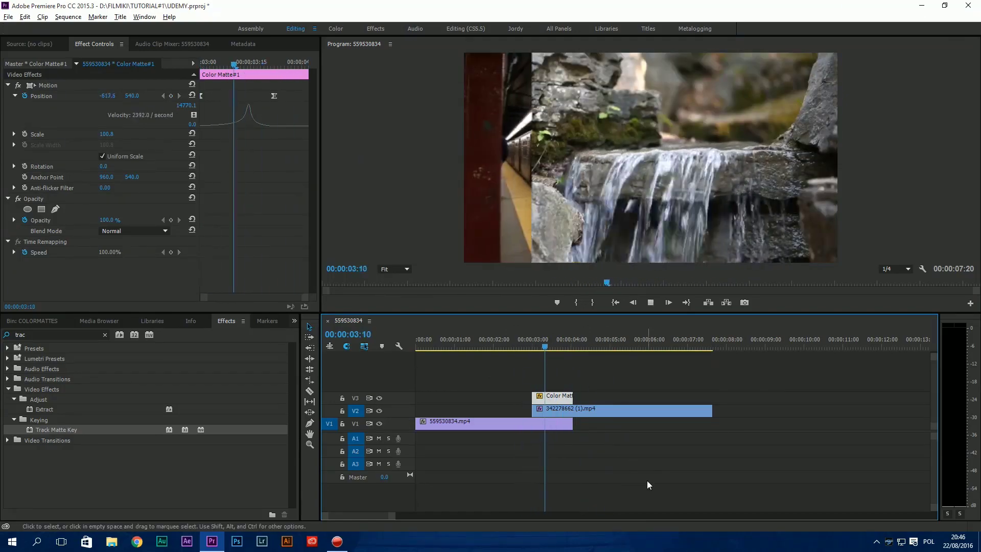
{"action": "key", "text": "space"}
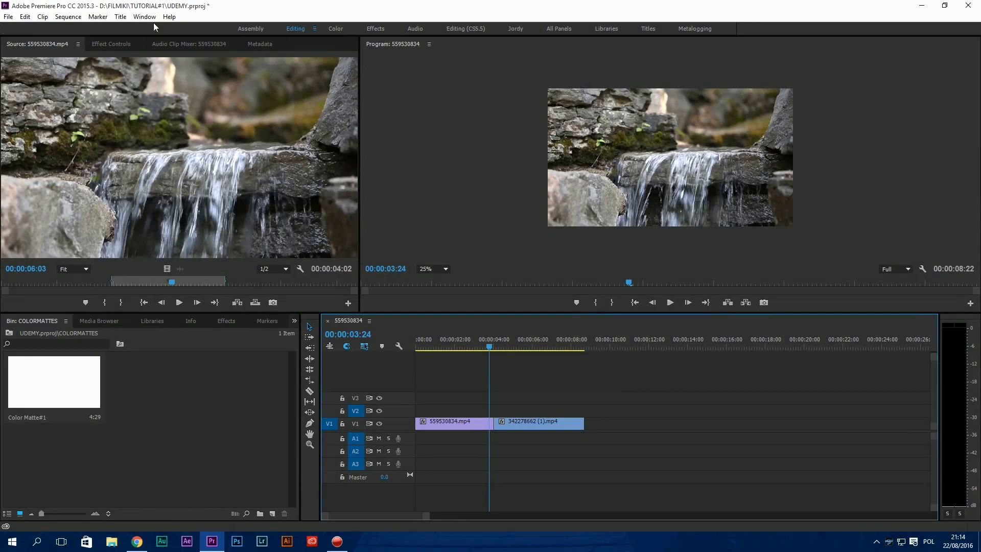
Create a new still title with a width and height of 3000, named Title#1
{"action": "left_click", "coordinate": [120, 17]}
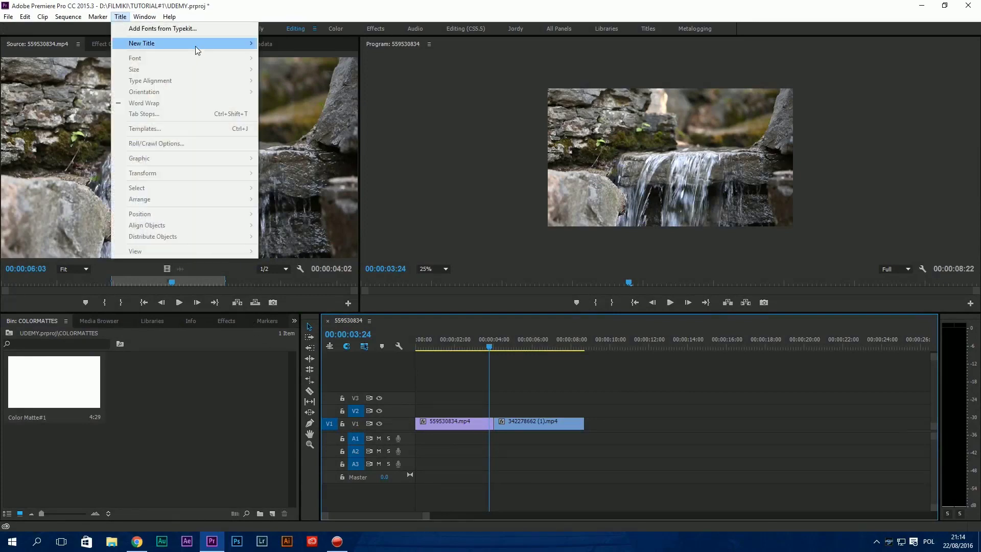
{"action": "mouse_move", "coordinate": [245, 43]}
{"action": "left_click", "coordinate": [289, 44]}
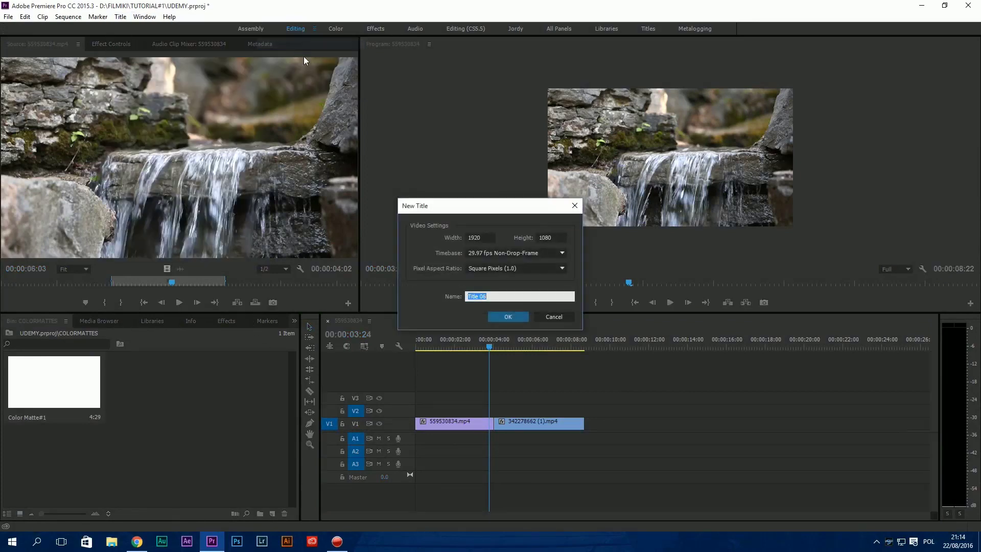
{"action": "double_click", "coordinate": [484, 239]}
{"action": "type", "text": "3000"}
{"action": "key", "text": "Tab"}
{"action": "type", "text": "3"}
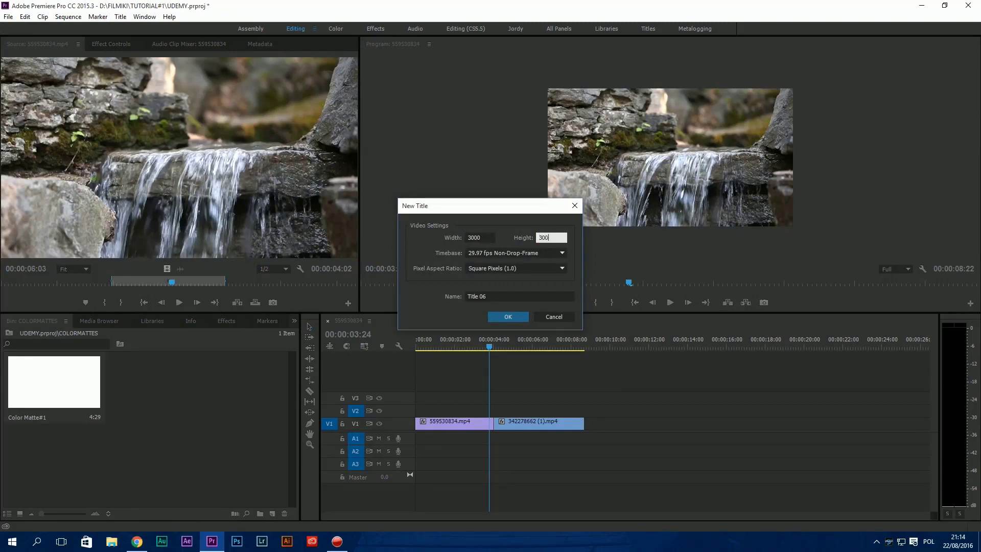
{"action": "left_click", "coordinate": [515, 295]}
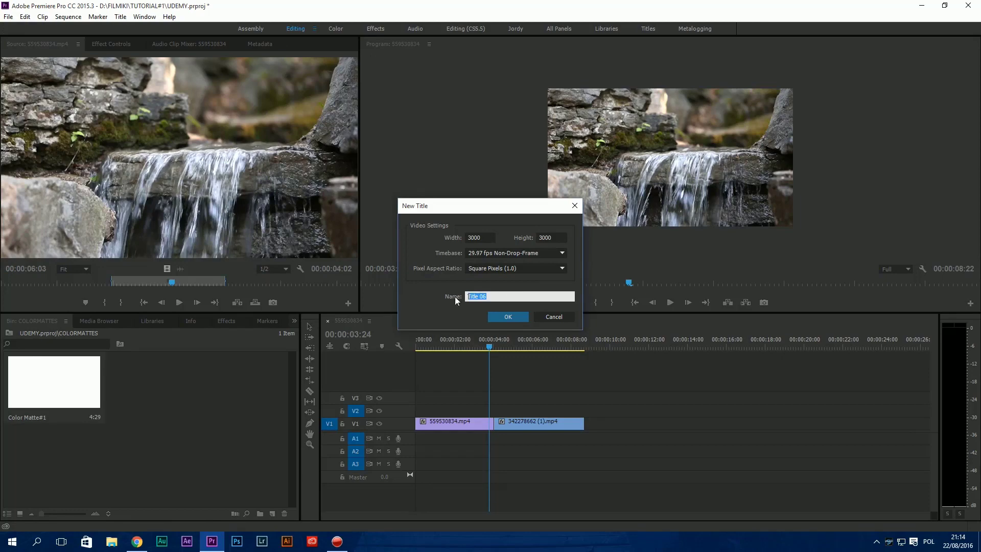
{"action": "type", "text": "#1"}
{"action": "left_click", "coordinate": [517, 316]}
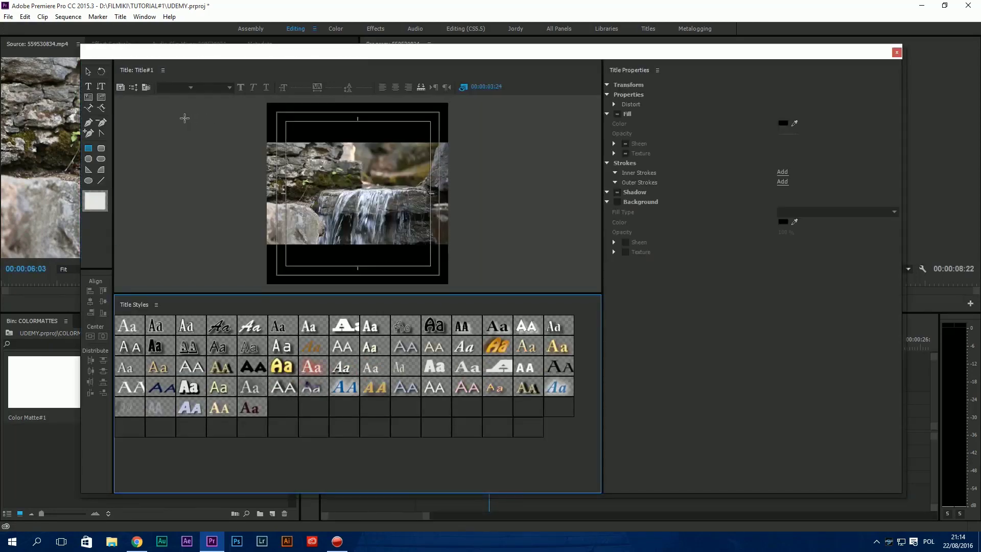
Draw a white rectangle about 4429 by 2891 and shift it left so its right edge lies just inside the title frame
{"action": "left_click", "coordinate": [88, 72]}
{"action": "left_click", "coordinate": [89, 149]}
{"action": "mouse_move", "coordinate": [253, 114]}
{"action": "left_mouse_down"}
{"action": "mouse_move", "coordinate": [283, 161]}
{"action": "mouse_move", "coordinate": [541, 268]}
{"action": "mouse_move", "coordinate": [488, 272]}
{"action": "left_mouse_up"}
{"action": "left_click_drag", "start_coordinate": [355, 114], "coordinate": [354, 97]}
{"action": "left_click_drag", "start_coordinate": [357, 154], "coordinate": [354, 160]}
{"action": "left_click_drag", "start_coordinate": [436, 170], "coordinate": [378, 177]}
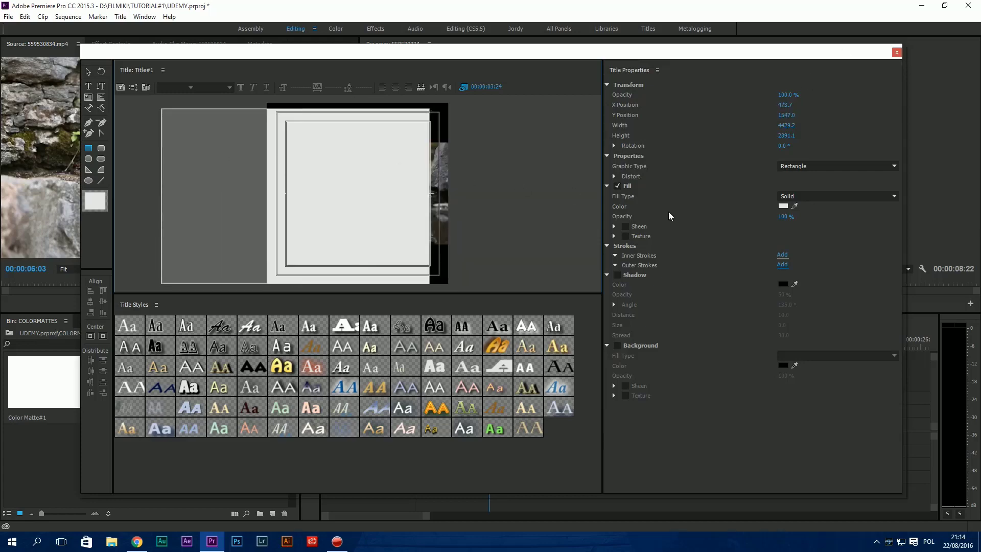
Enable the rectangle's shadow with 75% opacity and a size of 7
{"action": "left_click", "coordinate": [618, 276]}
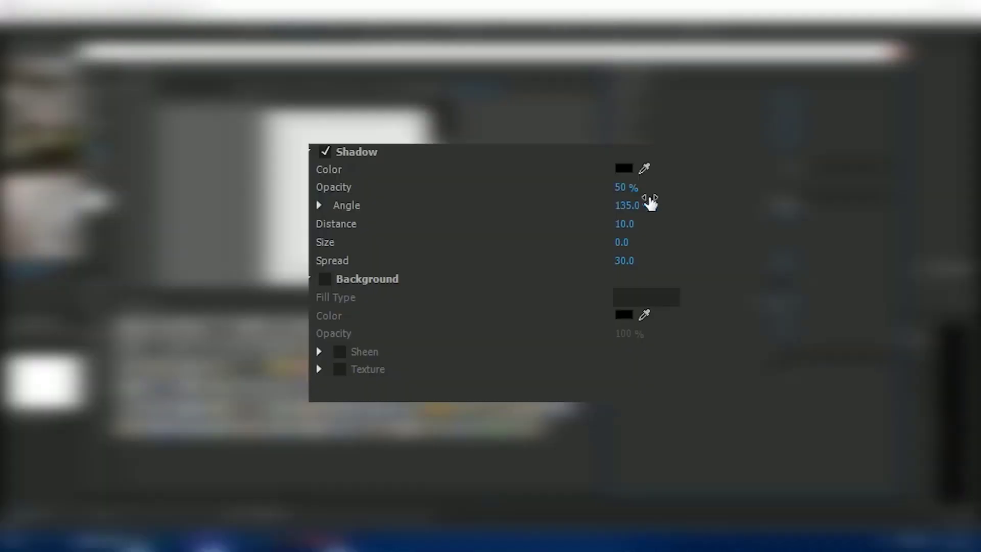
{"action": "left_click", "coordinate": [797, 296]}
{"action": "type", "text": "75"}
{"action": "key", "text": "Return"}
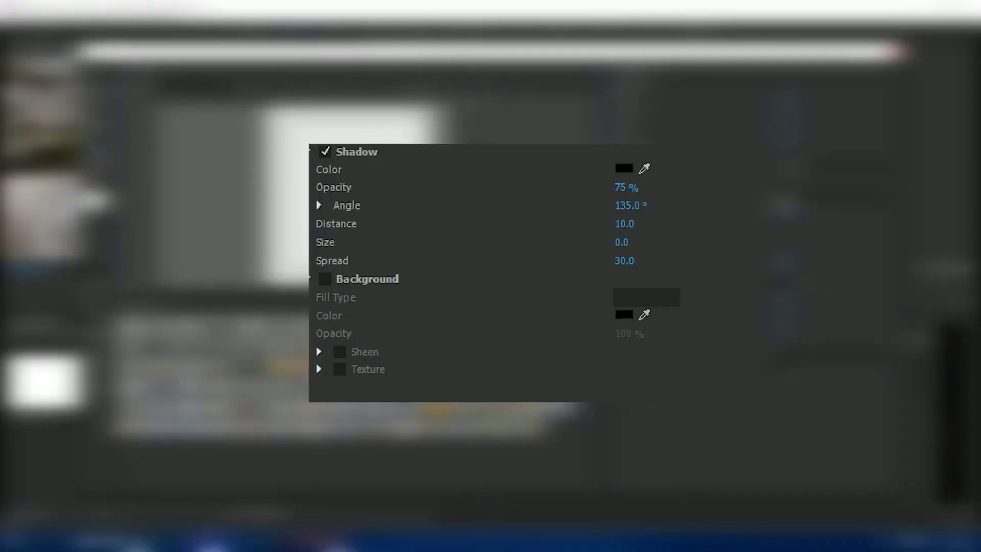
{"action": "left_click", "coordinate": [622, 242]}
{"action": "type", "text": "7"}
{"action": "key", "text": "Return"}
Set the shadow's distance to 15 and spread to 50, and close the title editor
{"action": "left_click", "coordinate": [673, 221]}
{"action": "type", "text": "15"}
{"action": "key", "text": "Return"}
{"action": "left_click", "coordinate": [628, 260]}
{"action": "type", "text": "50"}
{"action": "key", "text": "Return"}
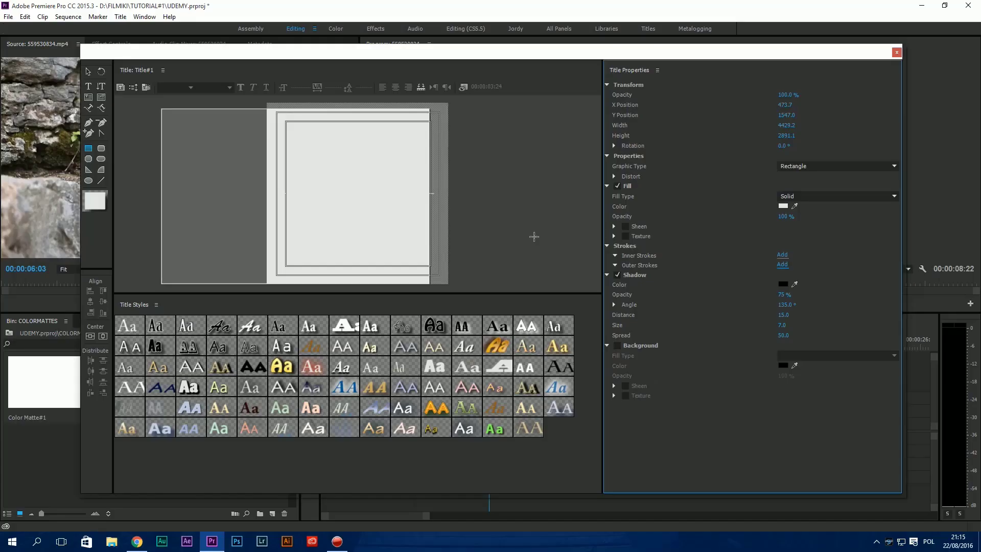
{"action": "key", "text": "v"}
{"action": "left_click", "coordinate": [896, 53]}
Place Title#1 on V3 above the subway clip on V2, both overlapping the end of the waterfall clip from about 00:00:03:09
{"action": "left_click_drag", "start_coordinate": [154, 386], "coordinate": [488, 399]}
{"action": "left_click_drag", "start_coordinate": [466, 342], "coordinate": [492, 348]}
{"action": "left_click", "coordinate": [517, 411], "text": "shift"}
{"action": "key", "text": "equal"}
{"action": "left_click_drag", "start_coordinate": [620, 409], "coordinate": [644, 409]}
{"action": "left_click", "coordinate": [543, 346]}
{"action": "left_click", "coordinate": [582, 379]}
{"action": "left_click", "coordinate": [599, 403]}
Keyframe the title's horizontal position from -1205 at its start to about 793 at 00:00:04:01
{"action": "left_click", "coordinate": [110, 46]}
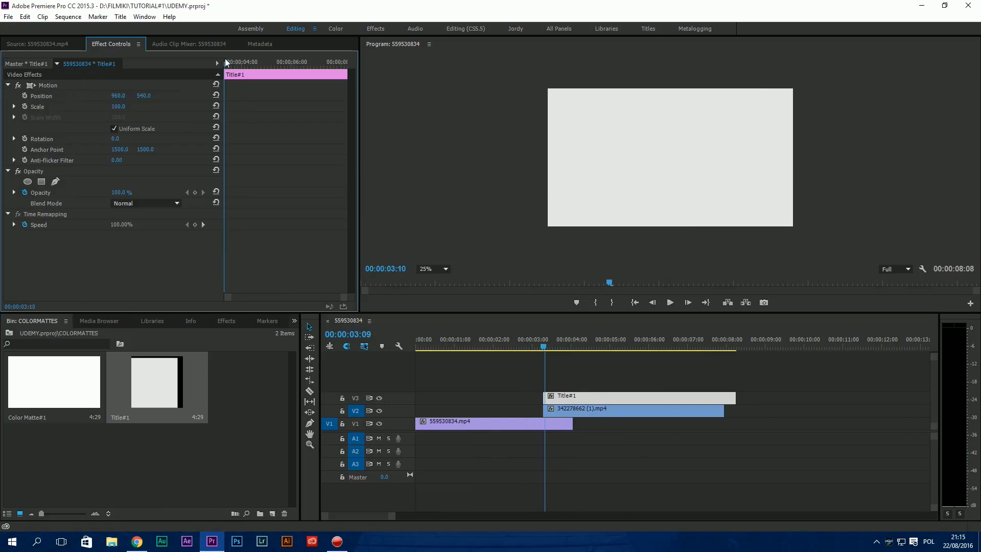
{"action": "left_click", "coordinate": [25, 96]}
{"action": "left_click_drag", "start_coordinate": [719, 277], "coordinate": [443, 277]}
{"action": "left_click_drag", "start_coordinate": [545, 341], "coordinate": [572, 342]}
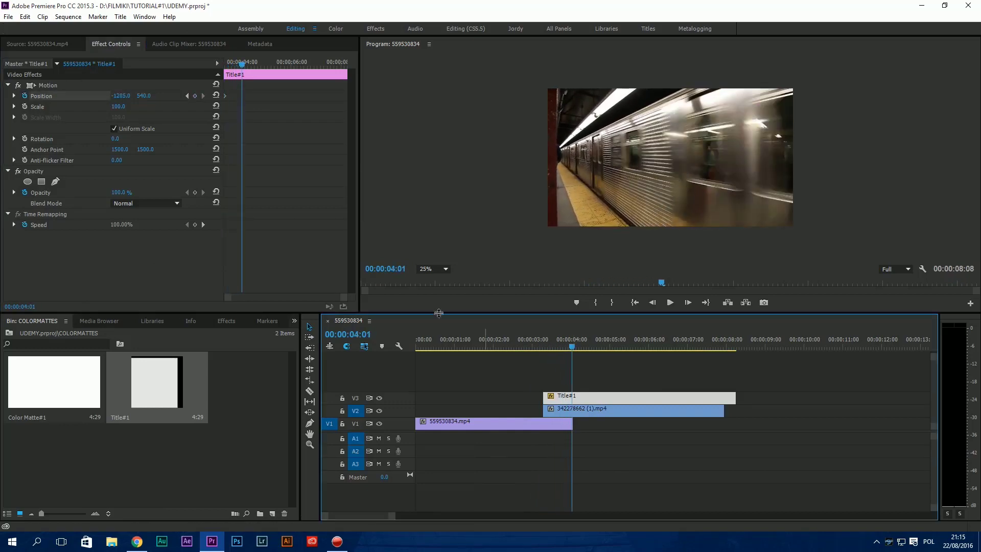
{"action": "left_click_drag", "start_coordinate": [121, 96], "coordinate": [312, 96]}
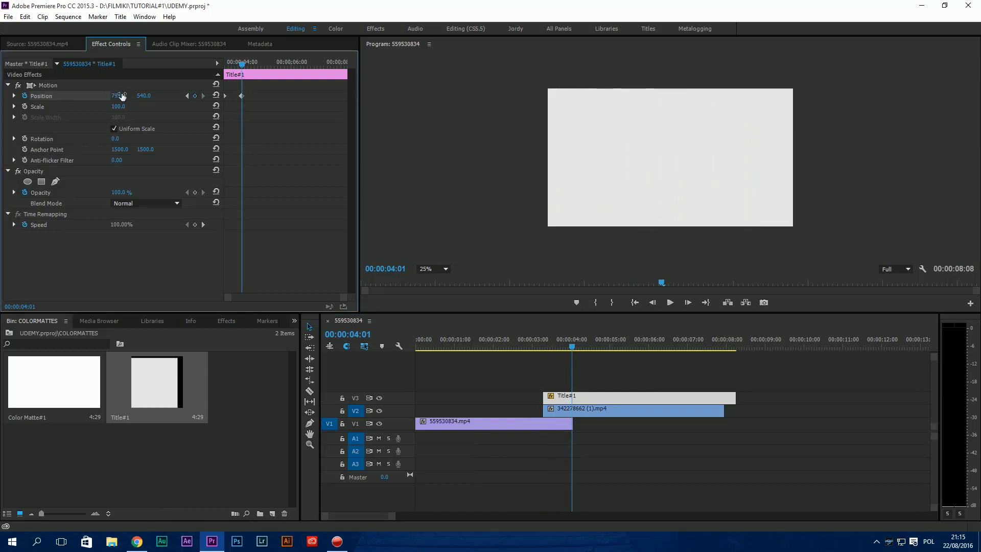
Set the title's rotation to 115° and preview the diagonal slide
{"action": "left_click", "coordinate": [116, 138]}
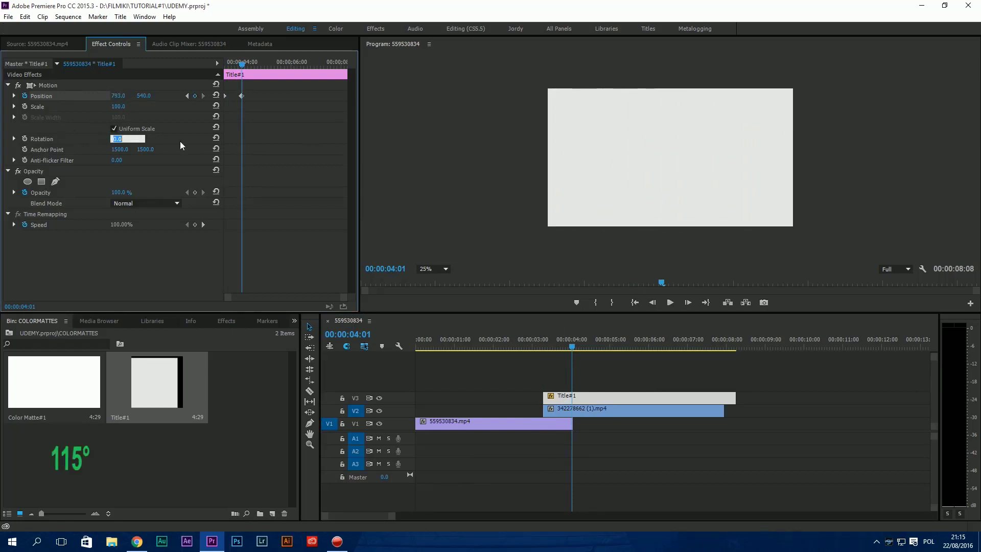
{"action": "type", "text": "115"}
{"action": "key", "text": "Return"}
{"action": "mouse_move", "coordinate": [552, 342]}
{"action": "left_mouse_down"}
{"action": "mouse_move", "coordinate": [544, 342]}
{"action": "mouse_move", "coordinate": [573, 341]}
{"action": "mouse_move", "coordinate": [537, 343]}
{"action": "mouse_move", "coordinate": [557, 344]}
{"action": "left_mouse_up"}
{"action": "left_click", "coordinate": [667, 438]}
{"action": "key", "text": "space"}
Change the temporal interpolation of both title position keyframes to an eased curve and play back the result
{"action": "left_click", "coordinate": [555, 345]}
{"action": "left_click", "coordinate": [562, 397]}
{"action": "left_click_drag", "start_coordinate": [269, 111], "coordinate": [207, 96]}
{"action": "right_click", "coordinate": [241, 96]}
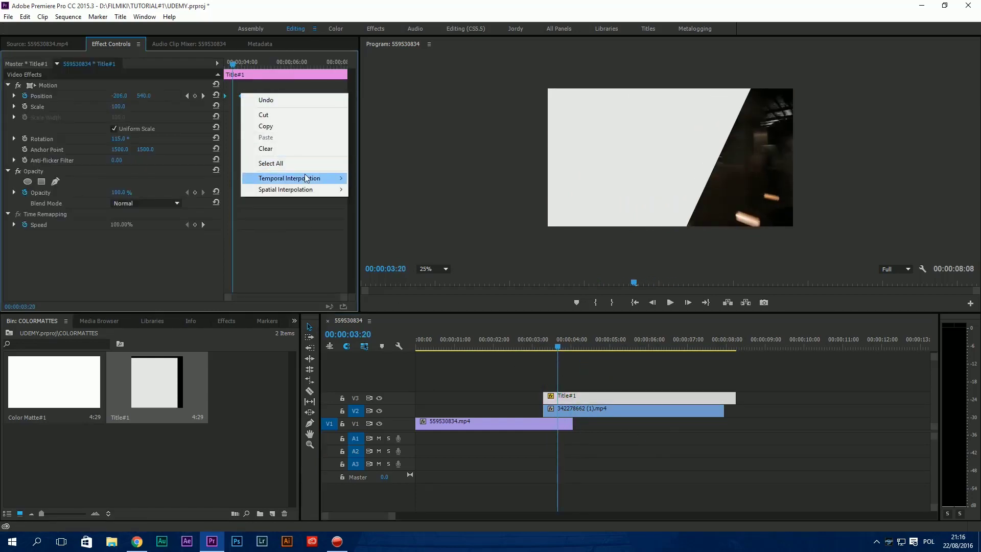
{"action": "left_click", "coordinate": [373, 237]}
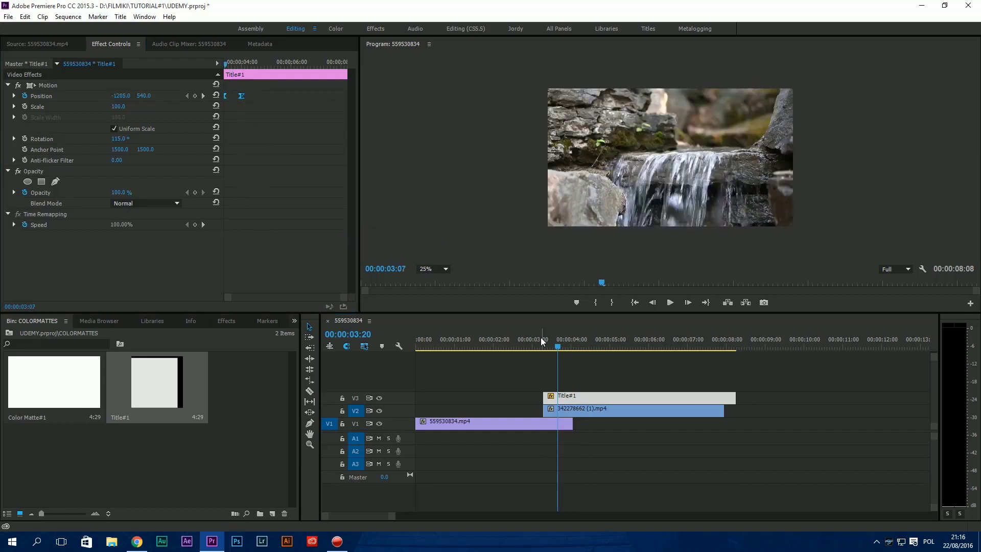
{"action": "left_click", "coordinate": [612, 454]}
{"action": "key", "text": "space"}
{"action": "left_click_drag", "start_coordinate": [552, 346], "coordinate": [543, 346]}
{"action": "left_click", "coordinate": [579, 398]}
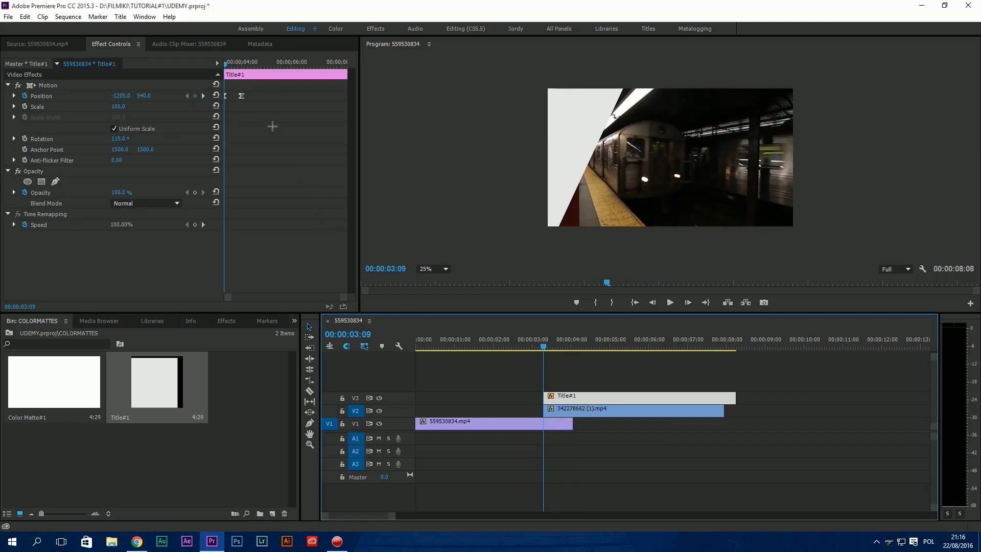
Reshape the title's position velocity curve into a peak between the keyframes and play back the slide
{"action": "left_click", "coordinate": [13, 96]}
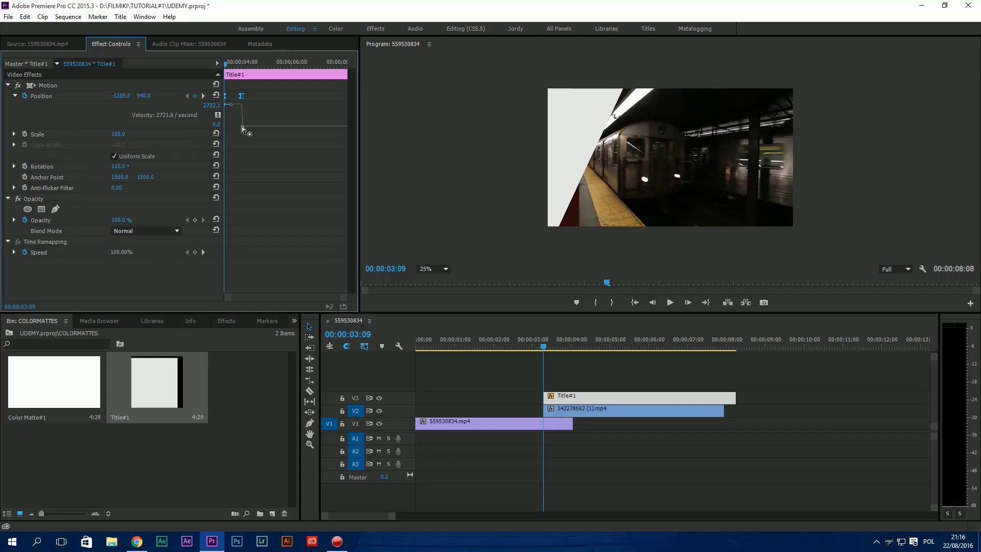
{"action": "key", "text": "space"}
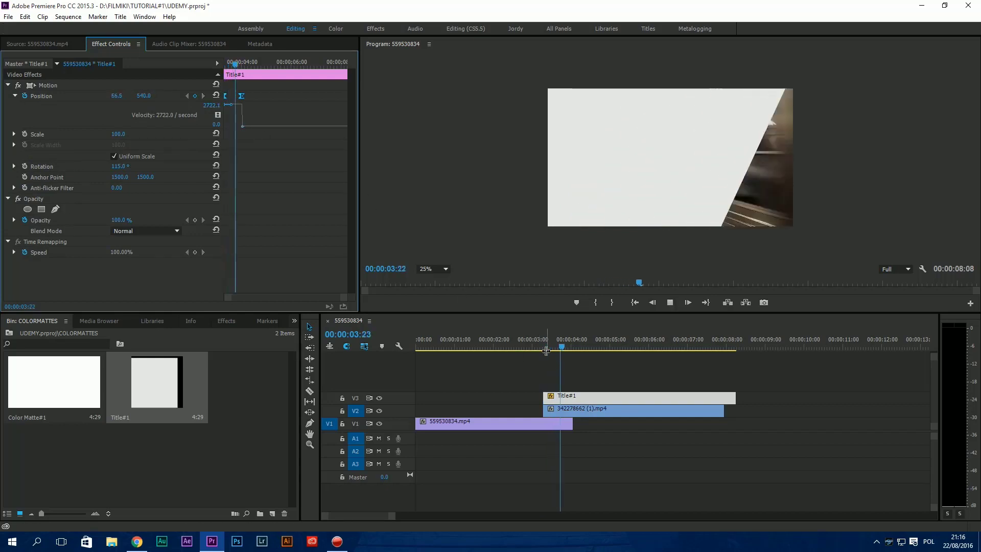
{"action": "key", "text": "space"}
{"action": "left_click_drag", "start_coordinate": [543, 342], "coordinate": [550, 347]}
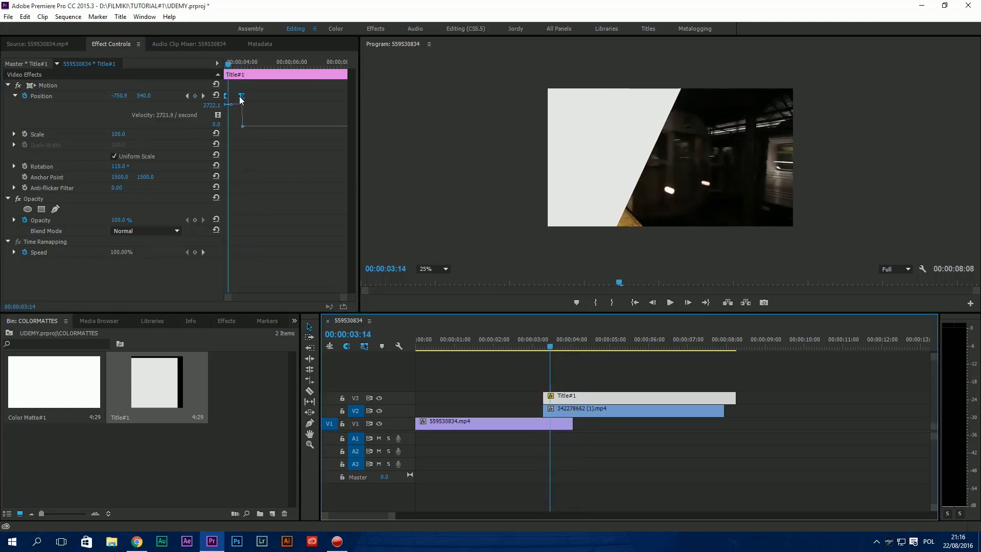
{"action": "left_click_drag", "start_coordinate": [232, 106], "coordinate": [239, 129]}
{"action": "left_click_drag", "start_coordinate": [228, 64], "coordinate": [205, 63]}
{"action": "key", "text": "space"}
{"action": "key", "text": "space"}
{"action": "left_click", "coordinate": [548, 347]}
{"action": "left_click", "coordinate": [531, 341]}
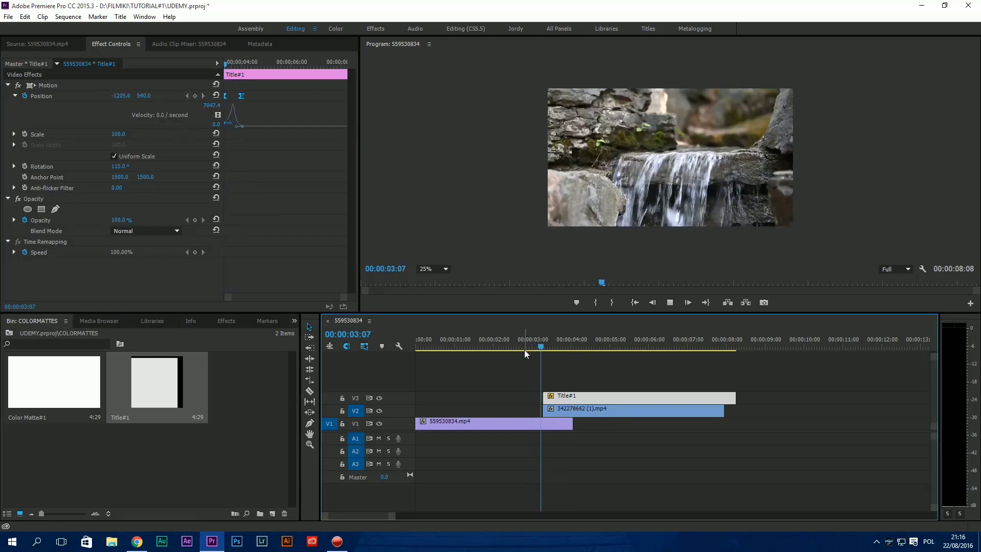
{"action": "key", "text": "space"}
{"action": "left_click_drag", "start_coordinate": [545, 340], "coordinate": [552, 349]}
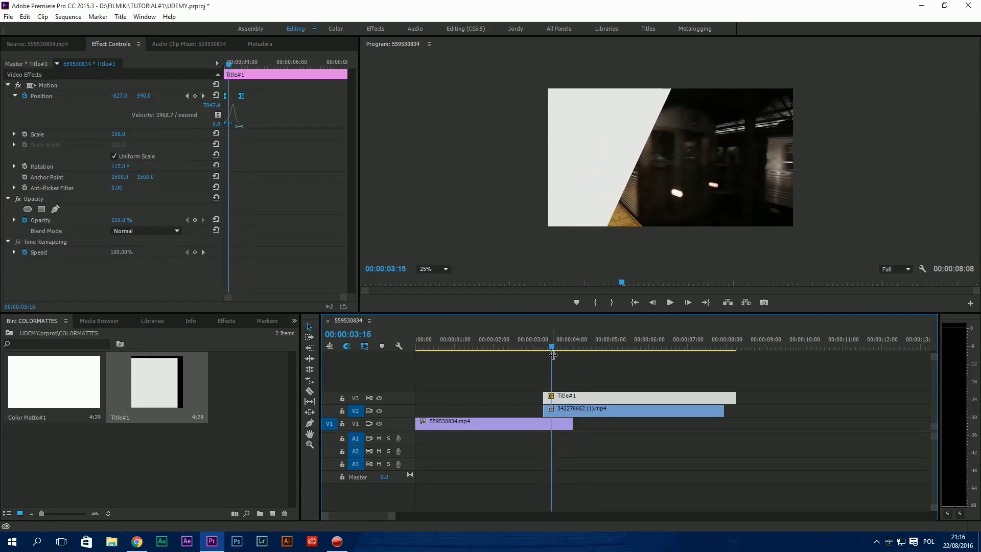
Apply the Track Matte Key effect to the subway clip on V2 with Video 3 as its matte
{"action": "left_click", "coordinate": [588, 408]}
{"action": "left_click", "coordinate": [223, 321]}
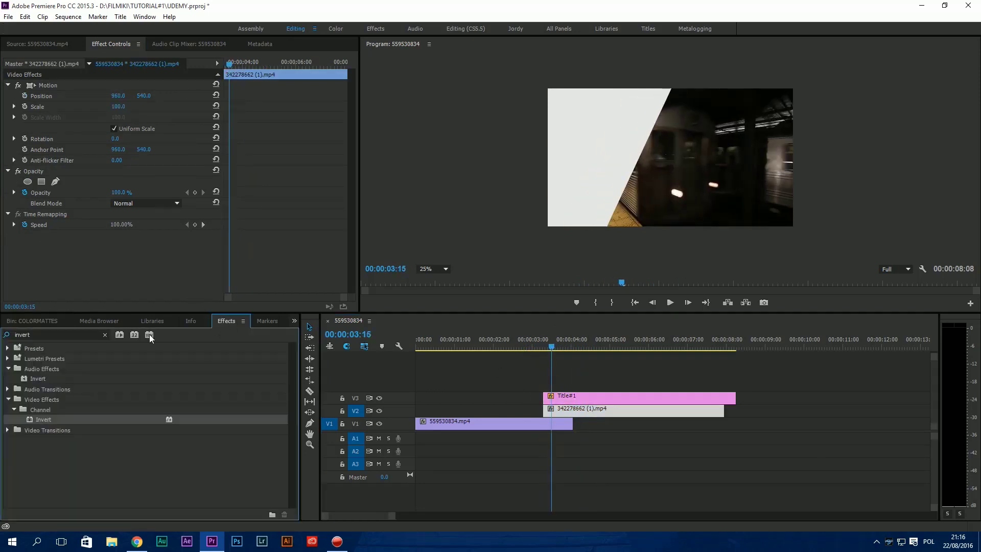
{"action": "double_click", "coordinate": [43, 335]}
{"action": "type", "text": "trac"}
{"action": "left_click_drag", "start_coordinate": [66, 430], "coordinate": [583, 411]}
{"action": "left_click", "coordinate": [132, 257]}
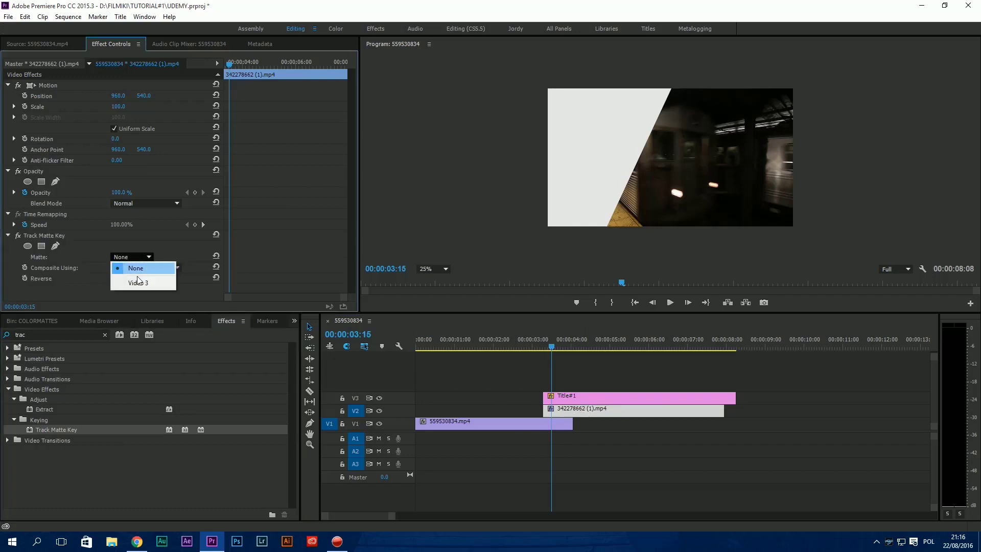
{"action": "left_click", "coordinate": [138, 282]}
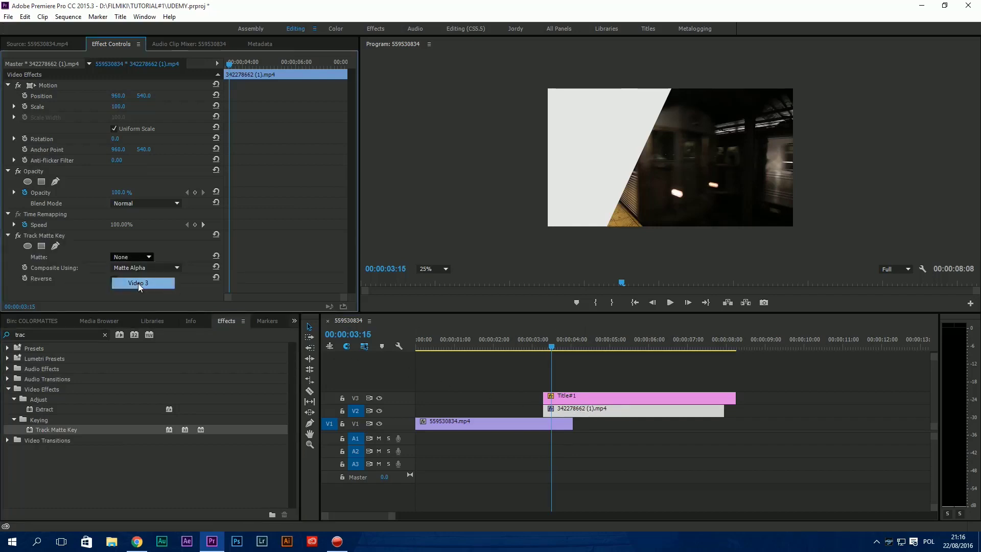
Trim the title on V3 to end with the waterfall clip and play back the diagonal transition
{"action": "left_click", "coordinate": [671, 340]}
{"action": "left_click_drag", "start_coordinate": [729, 398], "coordinate": [570, 402]}
{"action": "left_click_drag", "start_coordinate": [548, 341], "coordinate": [475, 341]}
{"action": "key", "text": "space"}
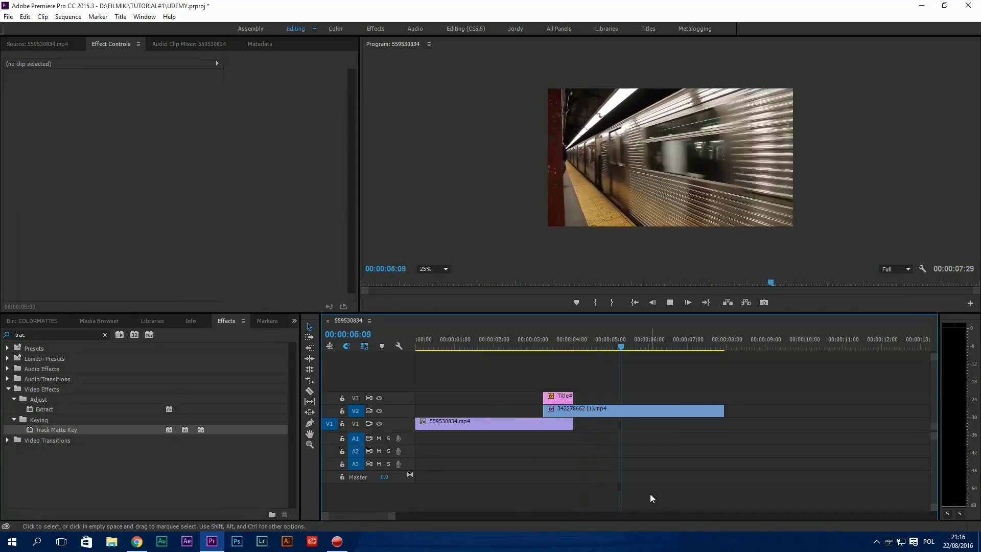
{"action": "key", "text": "space"}
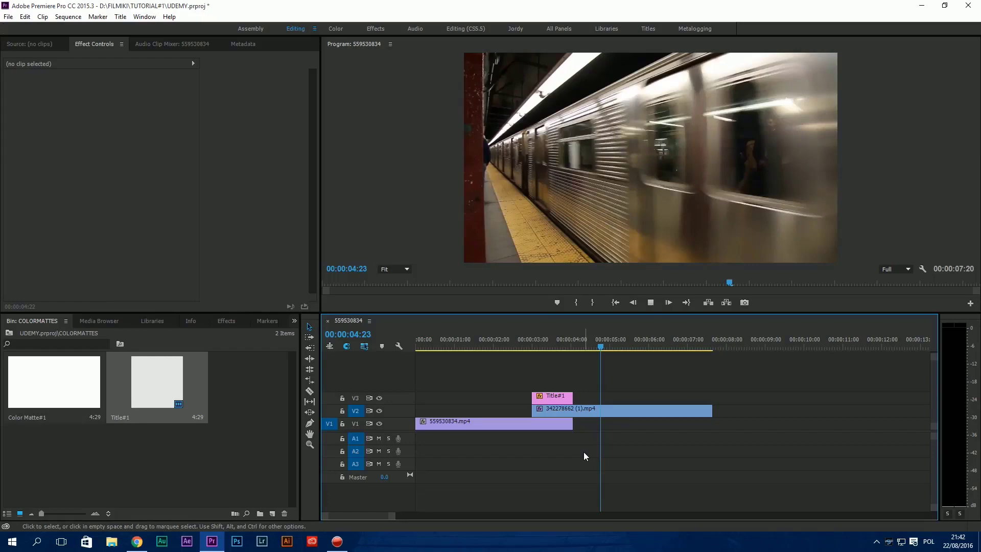
{"action": "key", "text": "space"}
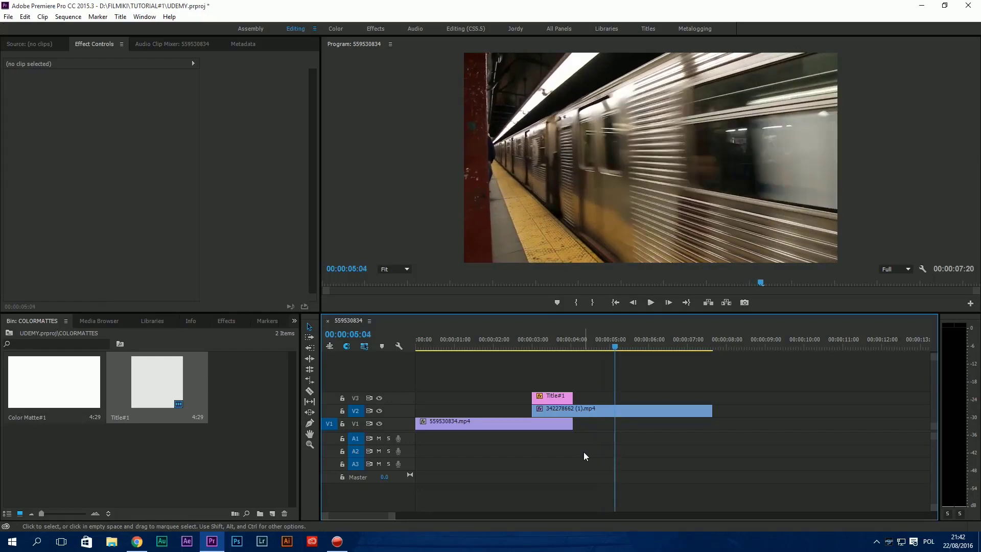
Delete the waterfall clip from V1, close the empty gap before the remaining clips and play back from the start
{"action": "left_click", "coordinate": [499, 422]}
{"action": "key", "text": "Delete"}
{"action": "left_click", "coordinate": [501, 411]}
{"action": "key", "text": "Delete"}
{"action": "left_click", "coordinate": [411, 339]}
{"action": "mouse_move", "coordinate": [412, 338]}
{"action": "left_mouse_down"}
{"action": "mouse_move", "coordinate": [447, 343]}
{"action": "mouse_move", "coordinate": [415, 343]}
{"action": "left_mouse_up"}
{"action": "key", "text": "space"}
{"action": "left_click", "coordinate": [412, 343]}
{"action": "key", "text": "space"}
{"action": "key", "text": "space"}
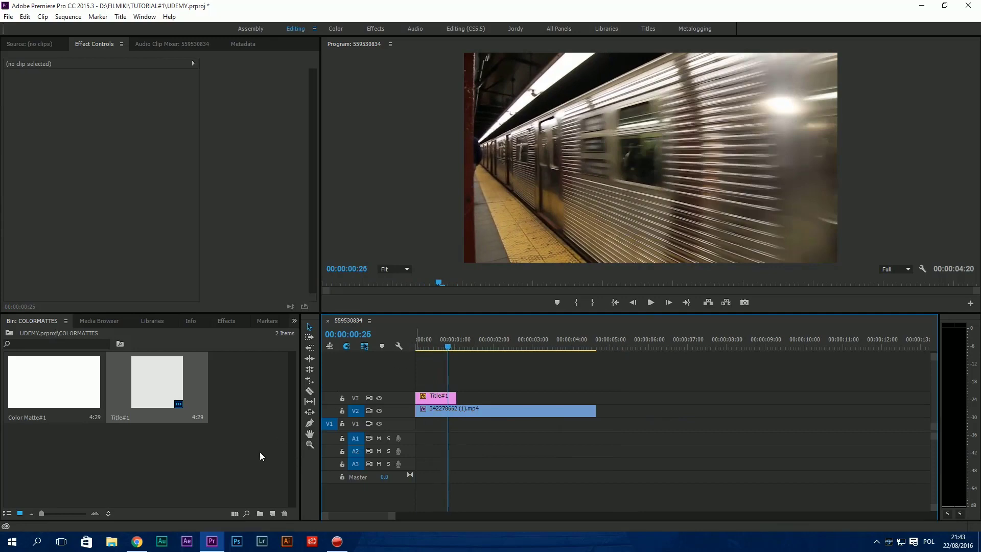
Create a new 1920 x 1080 title named UDEMYTEXT in the COLORMATTES bin
{"action": "left_click", "coordinate": [272, 514]}
{"action": "left_click", "coordinate": [299, 434]}
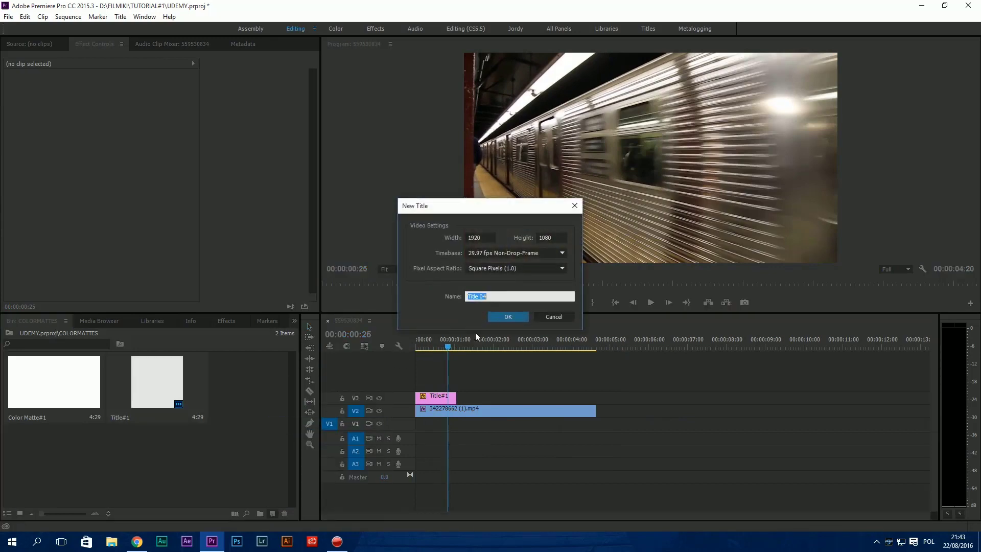
{"action": "left_click", "coordinate": [484, 240]}
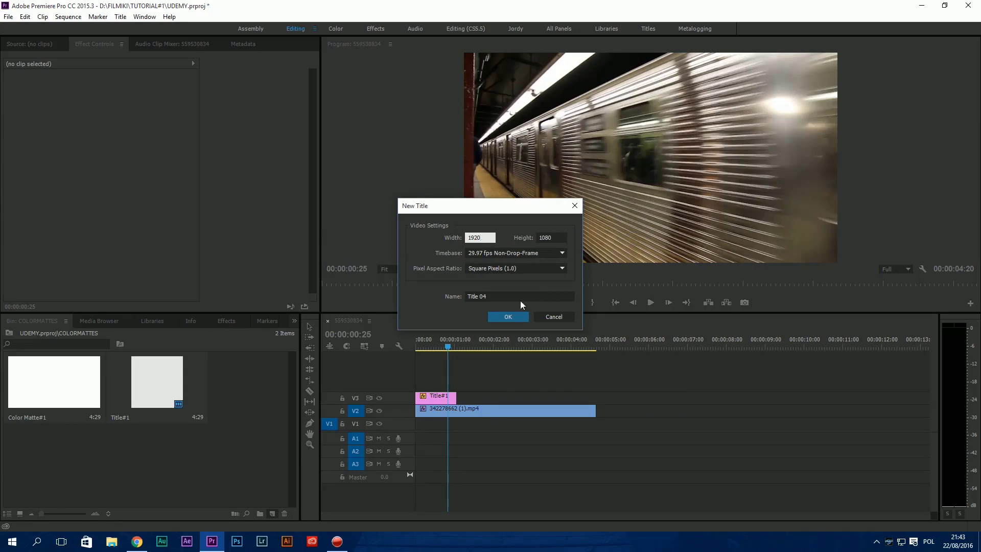
{"action": "left_click", "coordinate": [487, 295]}
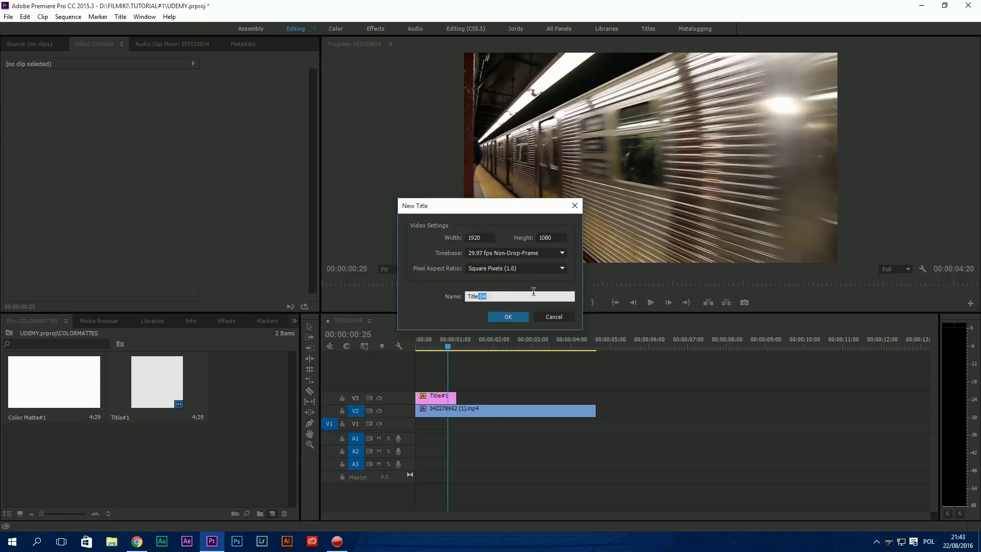
{"action": "type", "text": "UDEMYTEXT"}
{"action": "left_click", "coordinate": [509, 317]}
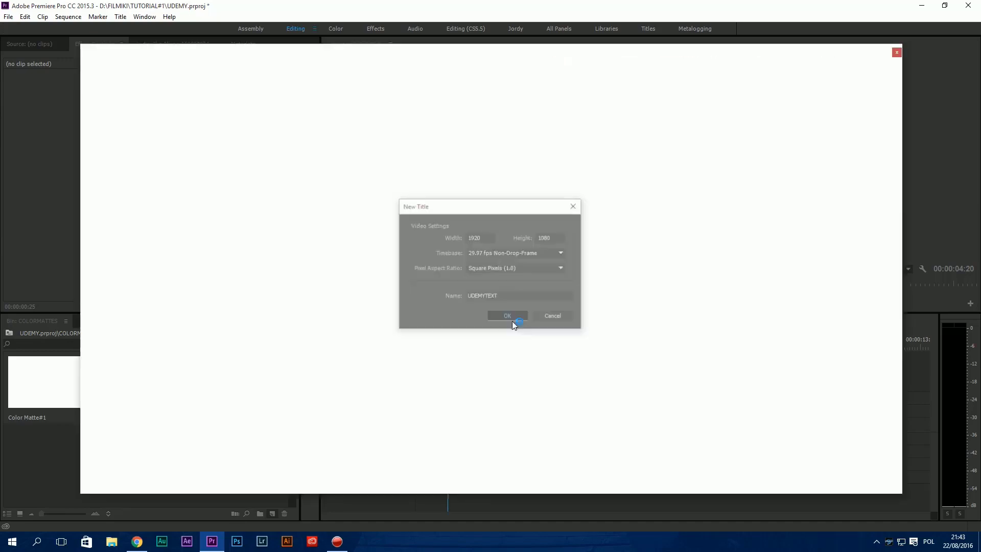
Add the text "UDEMY STUDIO" to the title in the HighlandGothicFLF font
{"action": "left_click", "coordinate": [89, 87]}
{"action": "left_click", "coordinate": [258, 197]}
{"action": "left_click", "coordinate": [193, 87]}
{"action": "type", "text": "HighlandGothicFLF"}
{"action": "key", "text": "Return"}
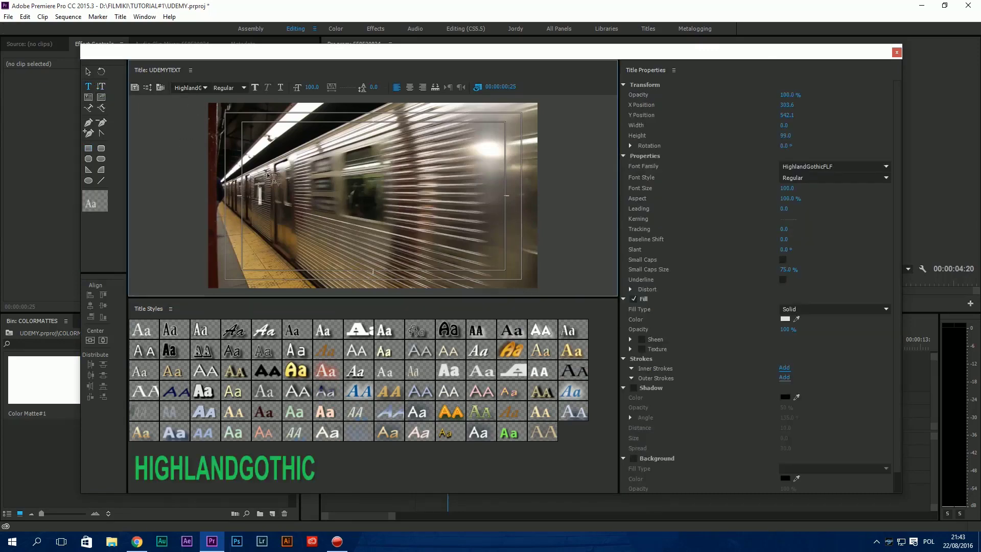
{"action": "type", "text": "UDEMY STUDIO"}
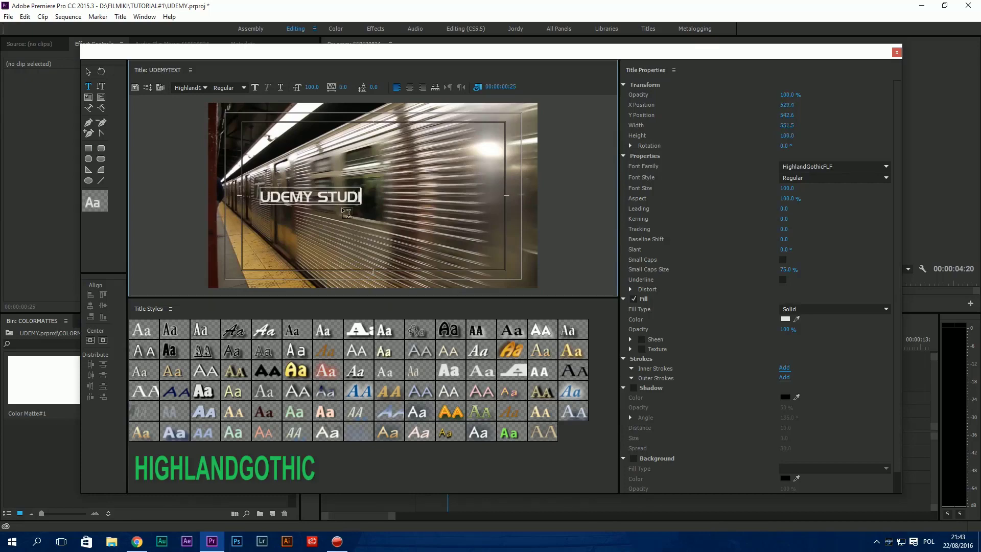
Enlarge the UDEMY STUDIO text to a font size of about 227, place it mid-frame and set its style to Bold
{"action": "left_click", "coordinate": [88, 71]}
{"action": "left_click_drag", "start_coordinate": [373, 188], "coordinate": [512, 133]}
{"action": "left_click_drag", "start_coordinate": [407, 208], "coordinate": [393, 216]}
{"action": "left_click", "coordinate": [229, 88]}
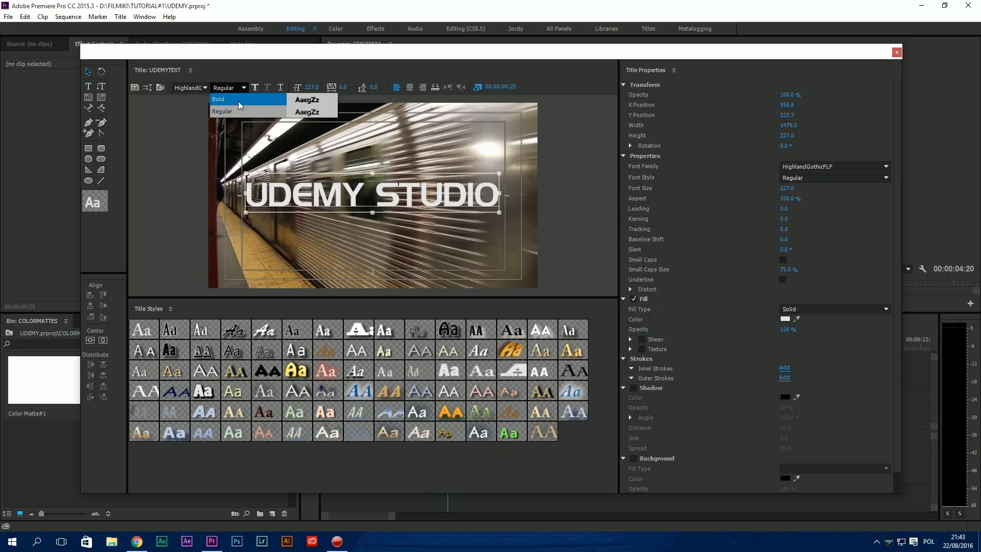
{"action": "left_click", "coordinate": [239, 106]}
Stretch the bold text to about 1723 wide and 352 high so it spans the title-safe area
{"action": "left_click_drag", "start_coordinate": [373, 174], "coordinate": [373, 155]}
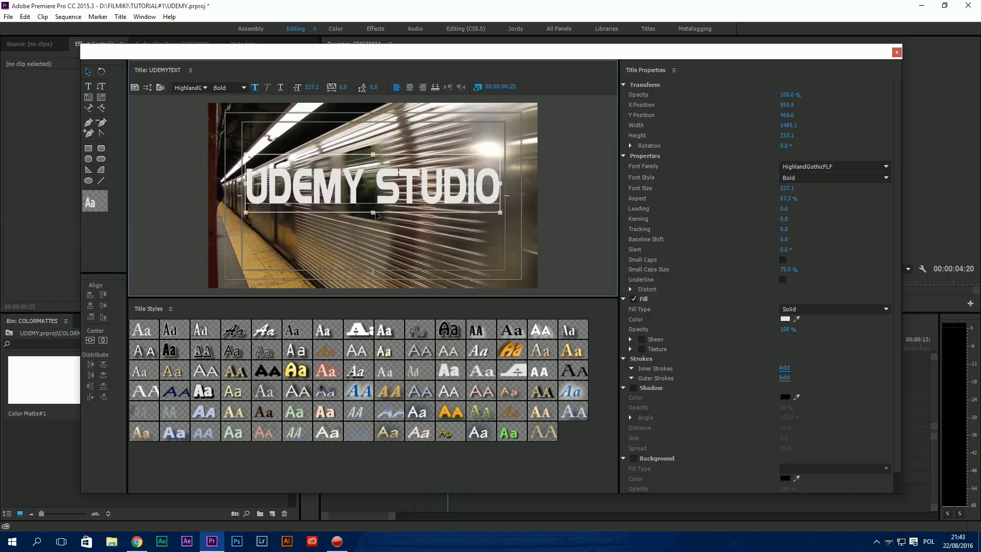
{"action": "left_click_drag", "start_coordinate": [373, 212], "coordinate": [373, 225]}
{"action": "left_click_drag", "start_coordinate": [244, 189], "coordinate": [226, 189]}
{"action": "left_click_drag", "start_coordinate": [500, 188], "coordinate": [521, 189]}
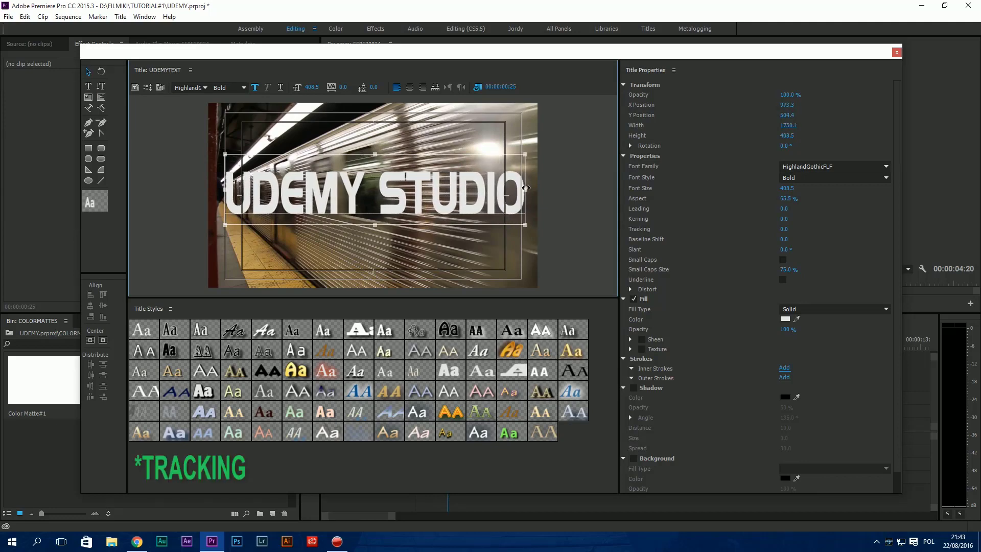
{"action": "left_click_drag", "start_coordinate": [373, 225], "coordinate": [385, 182]}
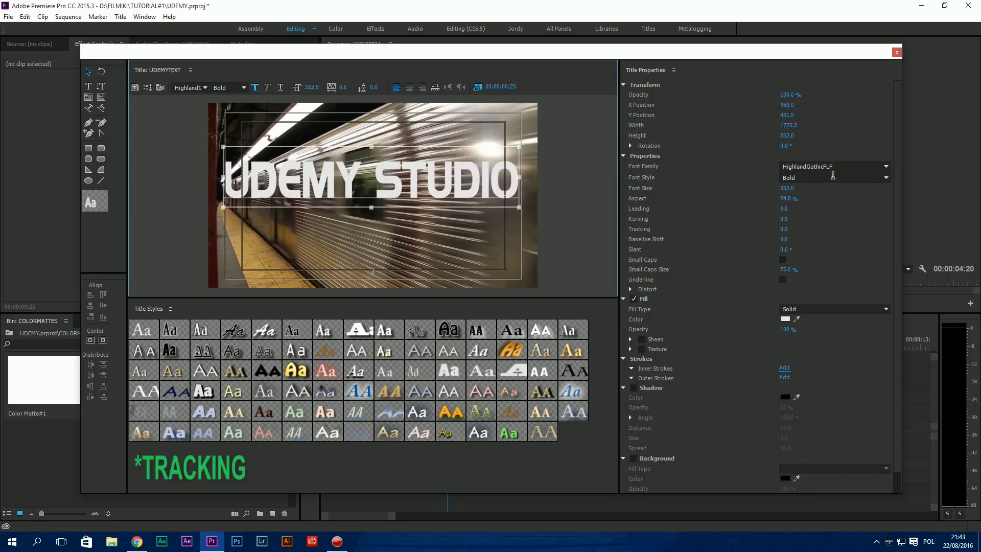
Set the text's tracking to -100 and move the text to about X 970, Y 452
{"action": "key", "text": "t"}
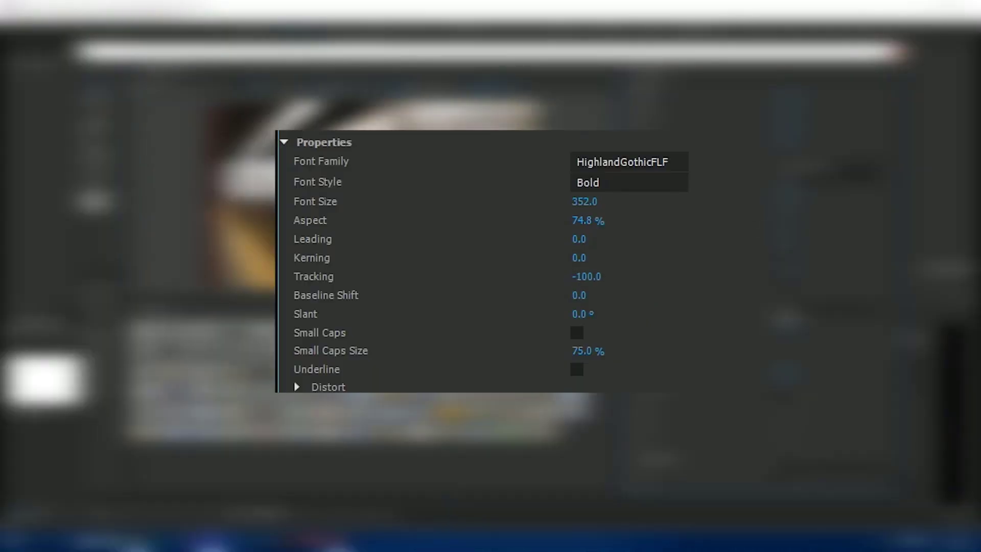
{"action": "left_click_drag", "start_coordinate": [581, 276], "coordinate": [556, 277]}
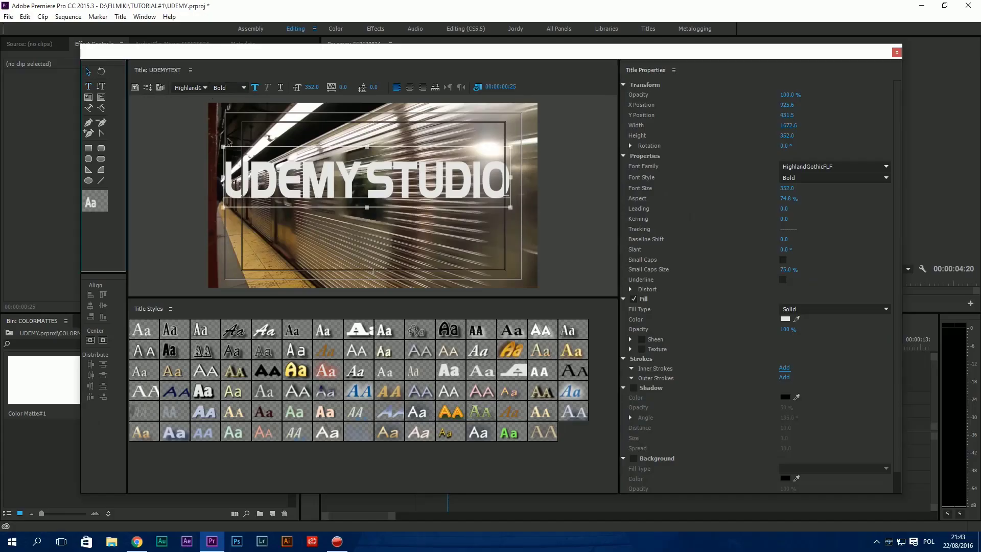
{"action": "left_click_drag", "start_coordinate": [349, 185], "coordinate": [351, 187]}
{"action": "left_click", "coordinate": [478, 87]}
{"action": "left_click_drag", "start_coordinate": [428, 172], "coordinate": [436, 173]}
{"action": "left_click", "coordinate": [477, 87]}
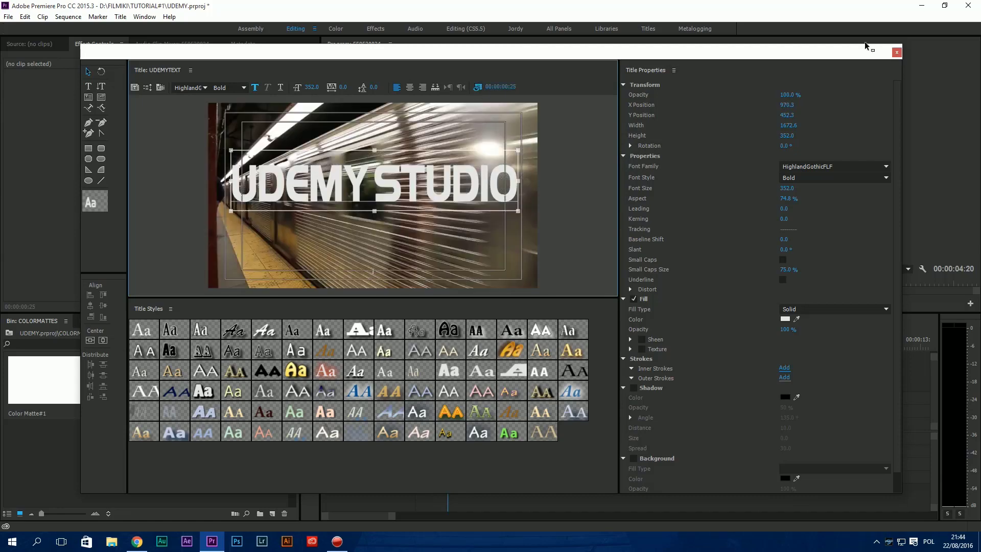
Close the title and place UDEMYTEXT on V4 at the sequence start, trimmed to end with Title#1
{"action": "left_click", "coordinate": [897, 52]}
{"action": "left_click_drag", "start_coordinate": [265, 388], "coordinate": [431, 388]}
{"action": "left_click_drag", "start_coordinate": [608, 385], "coordinate": [456, 387]}
Find Track Matte Key and add a second instance of it to the subway clip on V2
{"action": "left_click", "coordinate": [456, 412]}
{"action": "left_click", "coordinate": [434, 350]}
{"action": "mouse_move", "coordinate": [434, 349]}
{"action": "left_mouse_down"}
{"action": "mouse_move", "coordinate": [422, 348]}
{"action": "mouse_move", "coordinate": [431, 348]}
{"action": "left_mouse_up"}
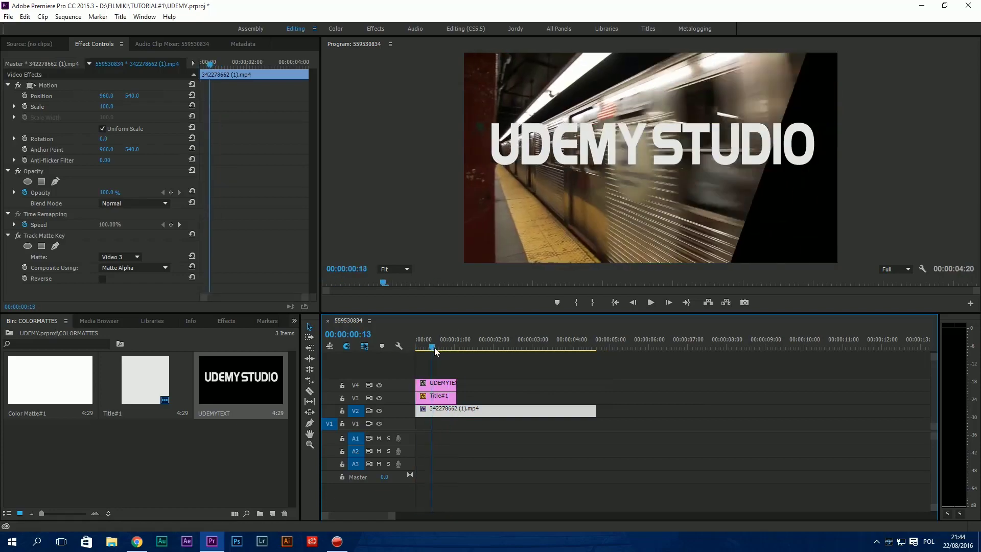
{"action": "left_click", "coordinate": [225, 321]}
{"action": "left_click", "coordinate": [90, 335]}
{"action": "type", "text": "TRACK"}
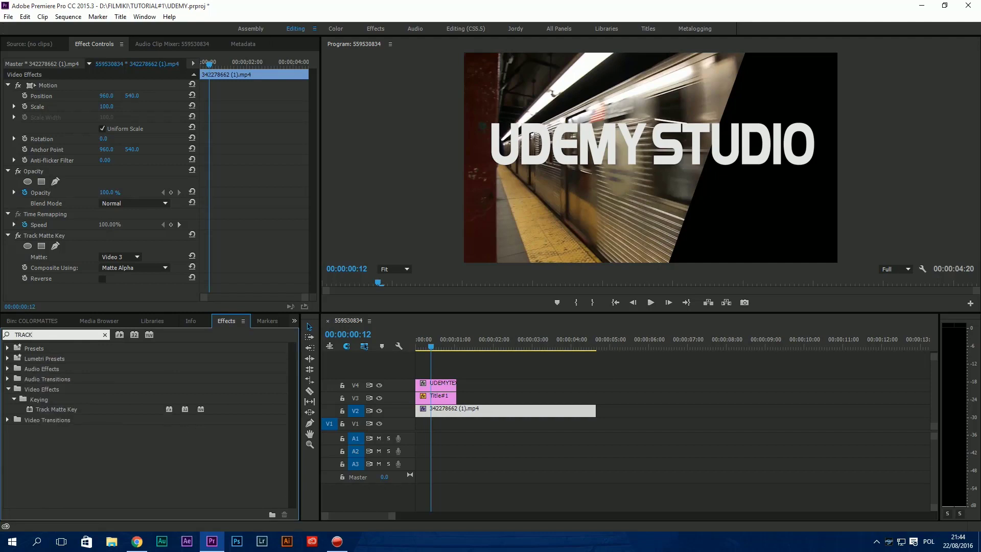
{"action": "left_click_drag", "start_coordinate": [47, 407], "coordinate": [476, 414]}
Set the second Track Matte Key's matte to Video 4 and play back the text reveal from the start
{"action": "scroll", "coordinate": [57, 269], "scroll_direction": "down", "scroll_amount": 2}
{"action": "left_click", "coordinate": [120, 263]}
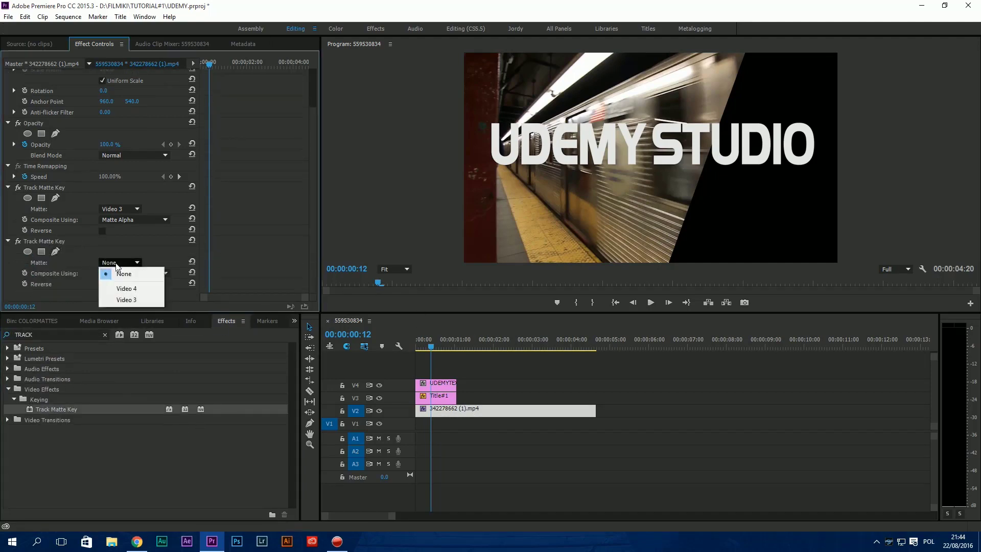
{"action": "left_click", "coordinate": [117, 299]}
{"action": "left_click", "coordinate": [427, 343]}
{"action": "mouse_move", "coordinate": [426, 339]}
{"action": "left_mouse_down"}
{"action": "mouse_move", "coordinate": [442, 339]}
{"action": "mouse_move", "coordinate": [415, 342]}
{"action": "left_mouse_up"}
{"action": "left_click", "coordinate": [506, 430]}
{"action": "key", "text": "space"}
{"action": "key", "text": "space"}
{"action": "key", "text": "space"}
Create a black video, place it on V1 at the sequence start and trim it to end with the subway clip
{"action": "left_click", "coordinate": [32, 321]}
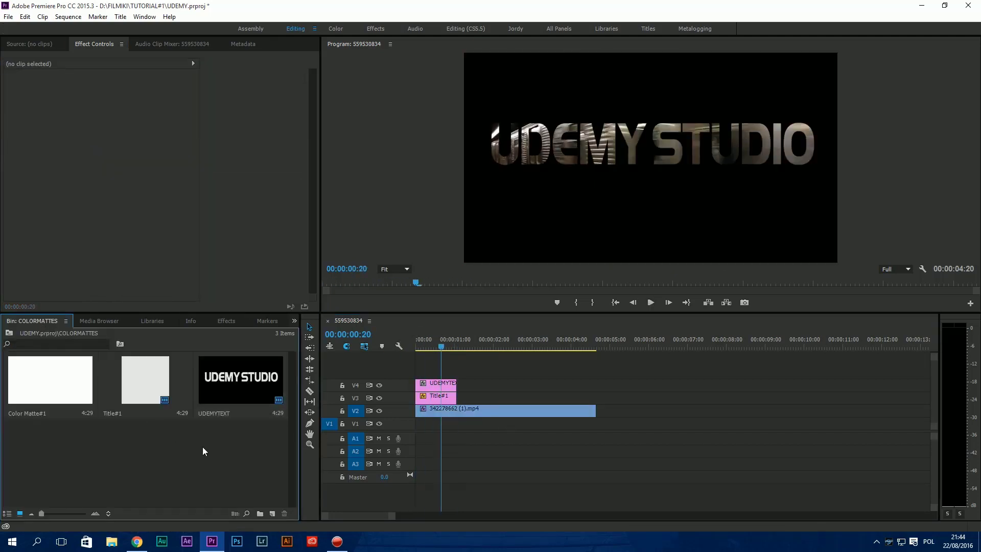
{"action": "left_click", "coordinate": [272, 514]}
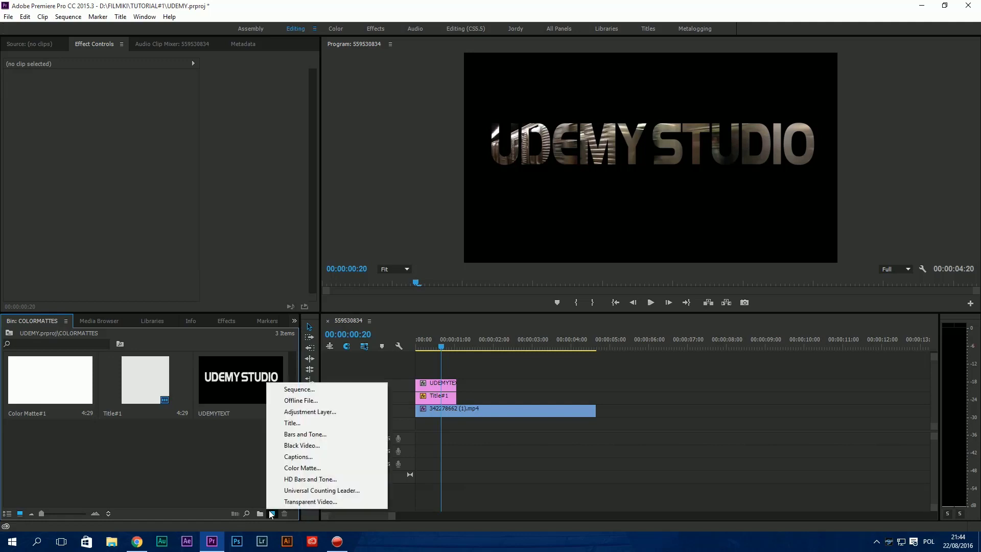
{"action": "left_click", "coordinate": [307, 445]}
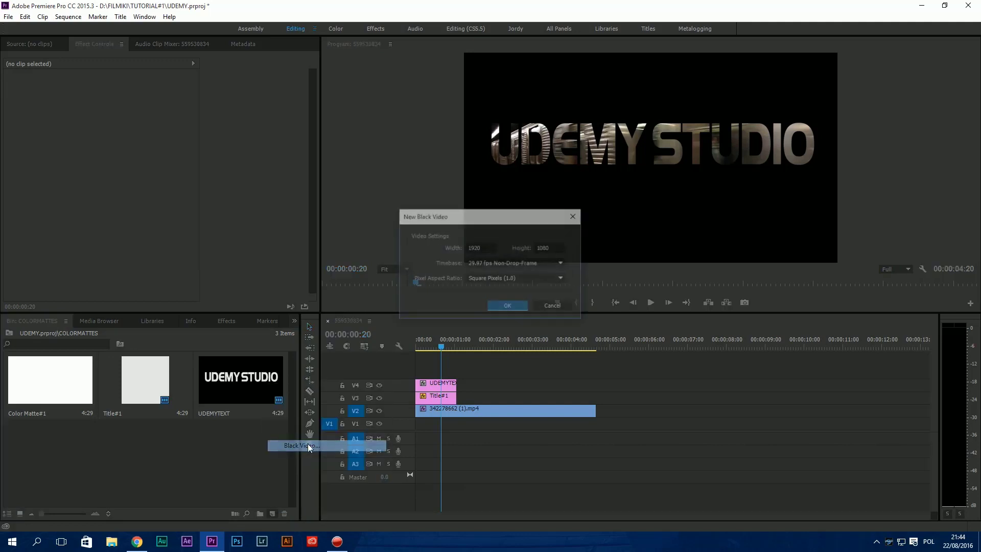
{"action": "left_click", "coordinate": [509, 306]}
{"action": "left_click_drag", "start_coordinate": [59, 458], "coordinate": [462, 428]}
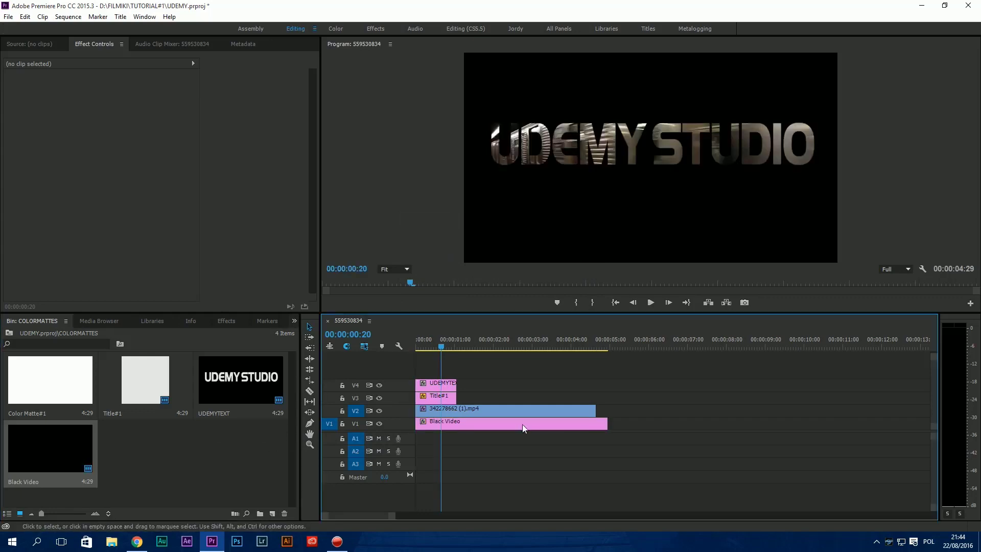
{"action": "left_click_drag", "start_coordinate": [606, 425], "coordinate": [596, 424]}
Find the Ramp effect and apply it to the Black Video clip on V1
{"action": "left_click", "coordinate": [580, 428]}
{"action": "left_click", "coordinate": [217, 322]}
{"action": "left_click", "coordinate": [66, 334]}
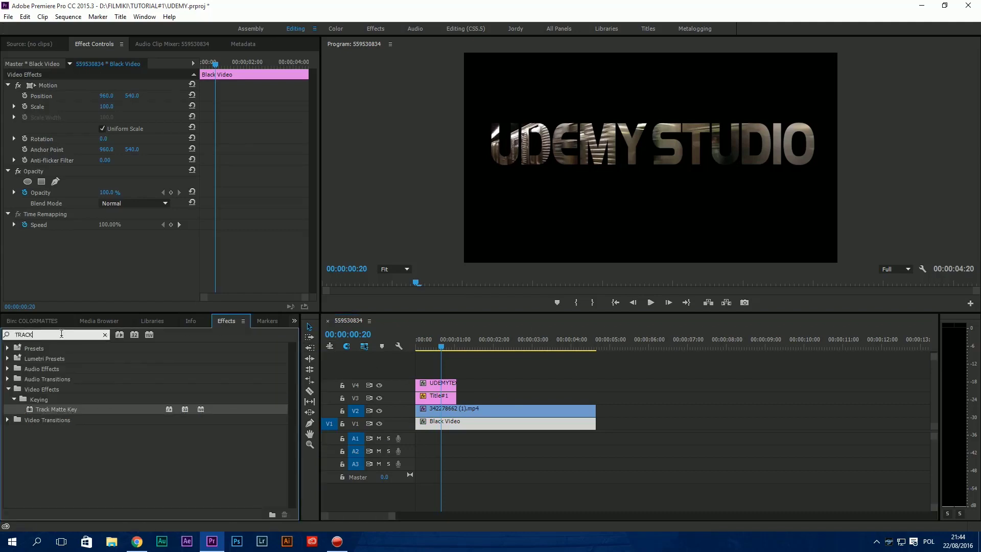
{"action": "key", "text": "ctrl+a"}
{"action": "type", "text": "RAM["}
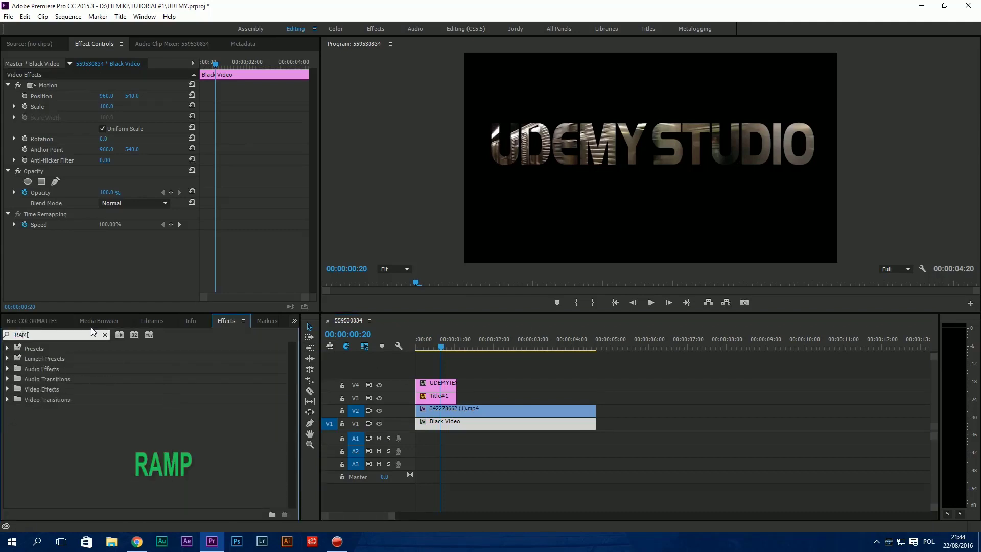
{"action": "key", "text": "BackSpace"}
{"action": "type", "text": "P"}
{"action": "left_click_drag", "start_coordinate": [38, 407], "coordinate": [477, 429]}
Set the ramp's start color to white (FFFFFF) and its end color to dark gray
{"action": "left_click", "coordinate": [104, 268]}
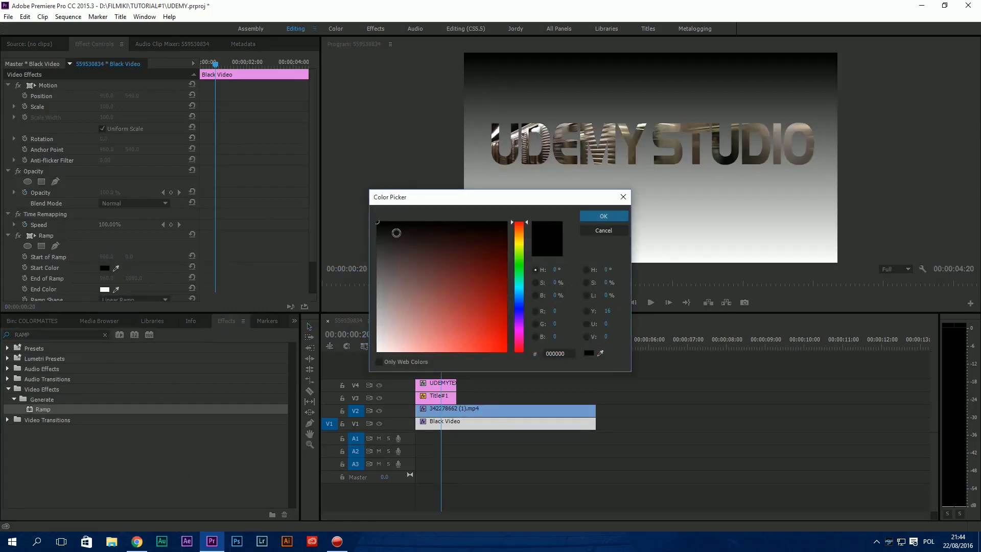
{"action": "left_click_drag", "start_coordinate": [384, 275], "coordinate": [377, 221]}
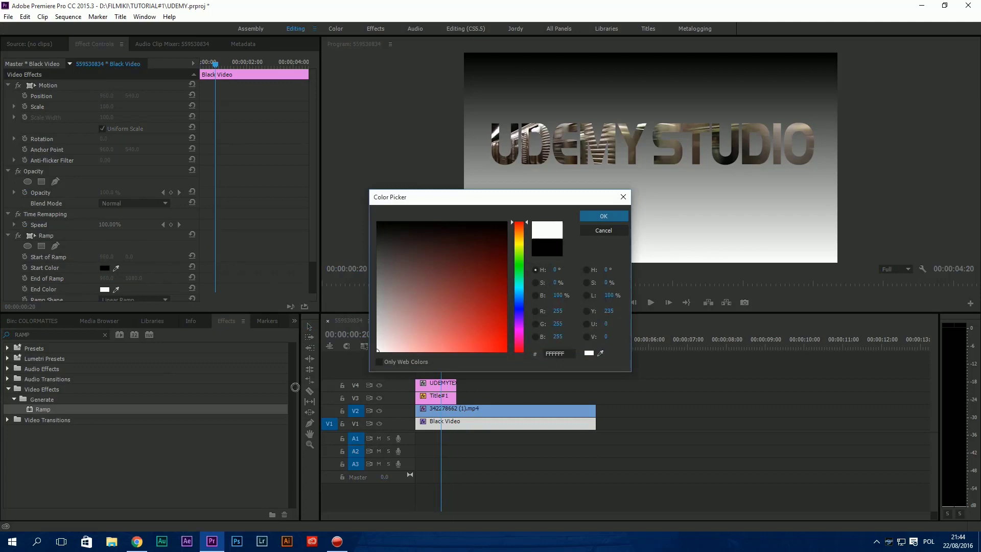
{"action": "left_click", "coordinate": [603, 216]}
{"action": "left_click", "coordinate": [104, 290]}
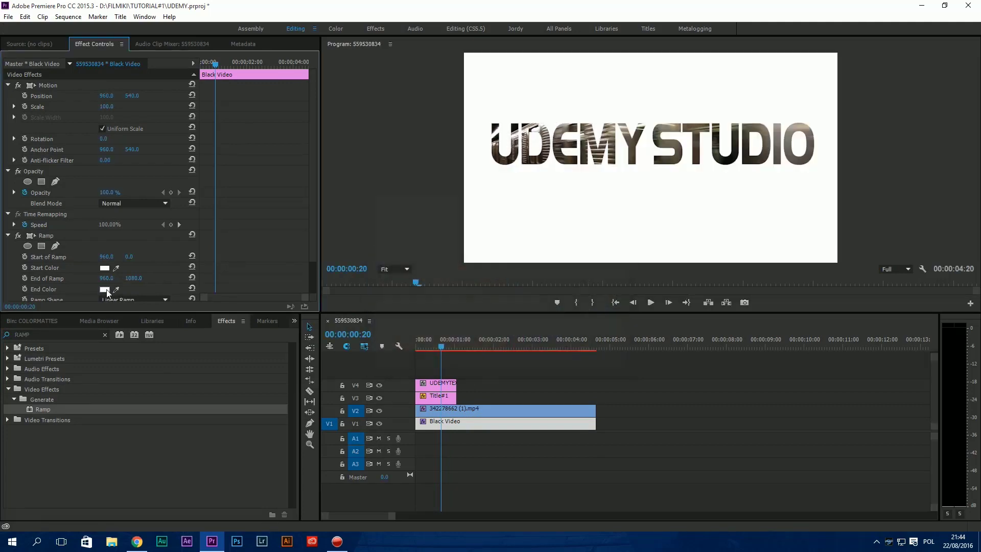
{"action": "left_click", "coordinate": [603, 216]}
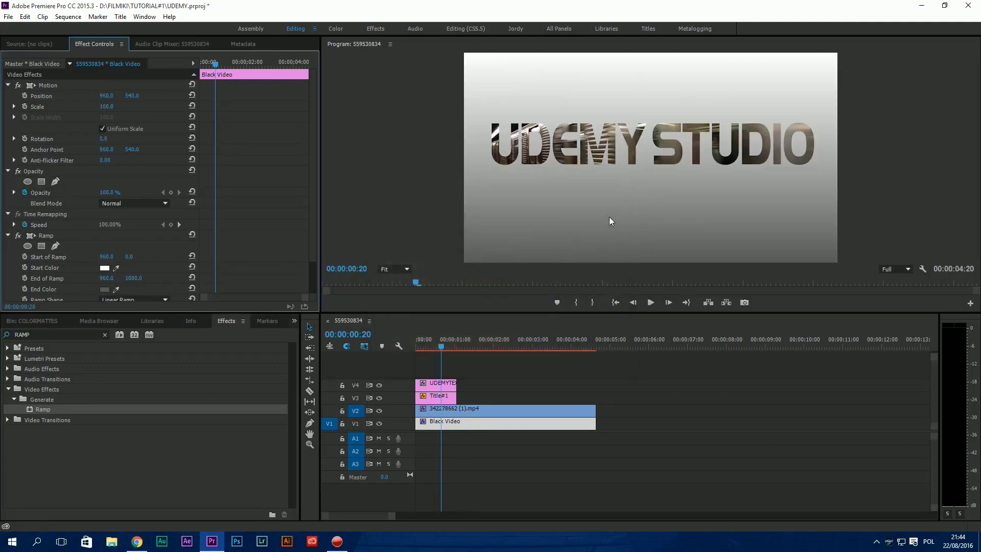
Change the ramp shape to Radial Ramp
{"action": "scroll", "coordinate": [117, 299], "scroll_direction": "down", "scroll_amount": 2}
{"action": "left_click", "coordinate": [134, 290]}
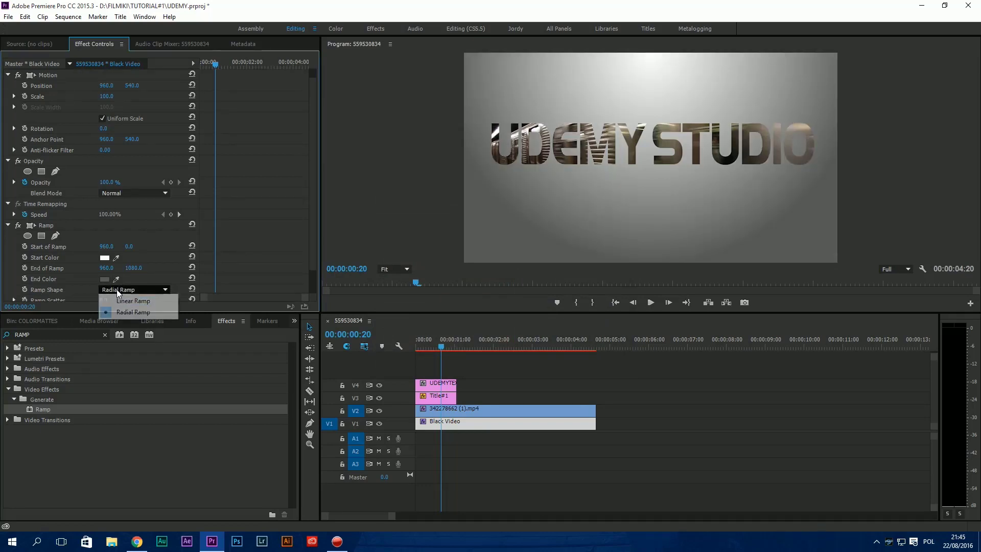
{"action": "left_click", "coordinate": [132, 312]}
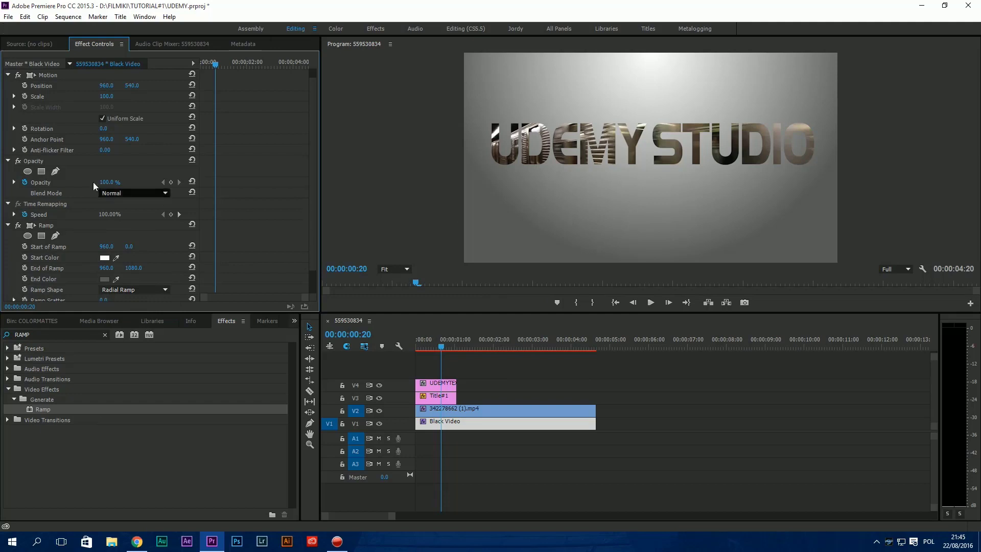
Place the ramp's start point at about 972, -4 and its end point below the frame at about 944, 1712
{"action": "left_click", "coordinate": [387, 269]}
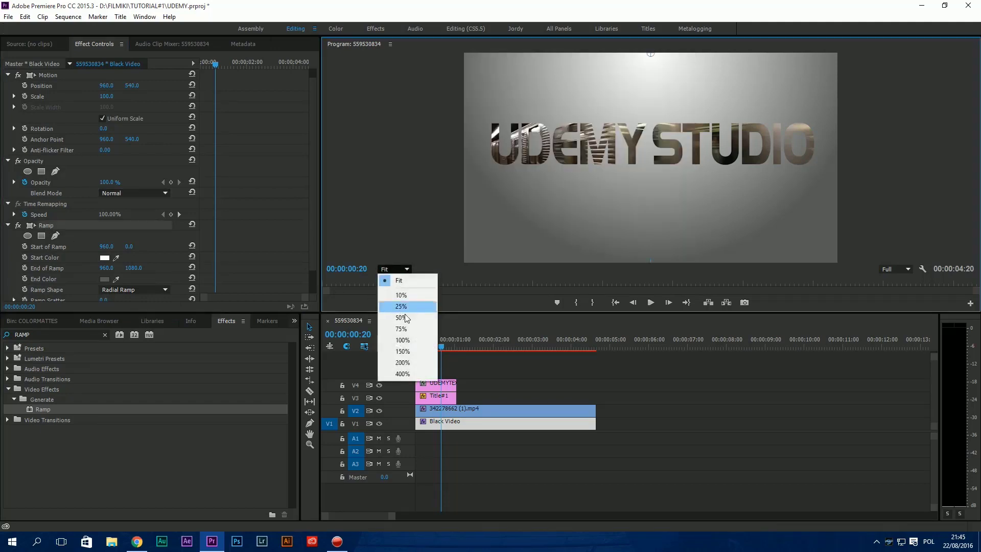
{"action": "left_click", "coordinate": [401, 318]}
{"action": "left_click", "coordinate": [391, 269]}
{"action": "left_click", "coordinate": [401, 306]}
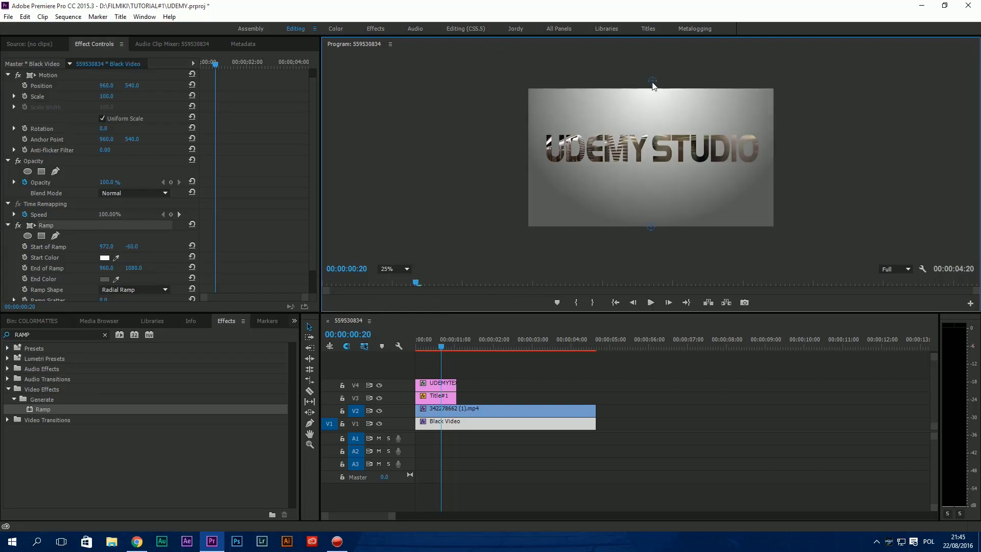
{"action": "left_click_drag", "start_coordinate": [654, 93], "coordinate": [654, 92]}
{"action": "left_click_drag", "start_coordinate": [651, 225], "coordinate": [649, 307]}
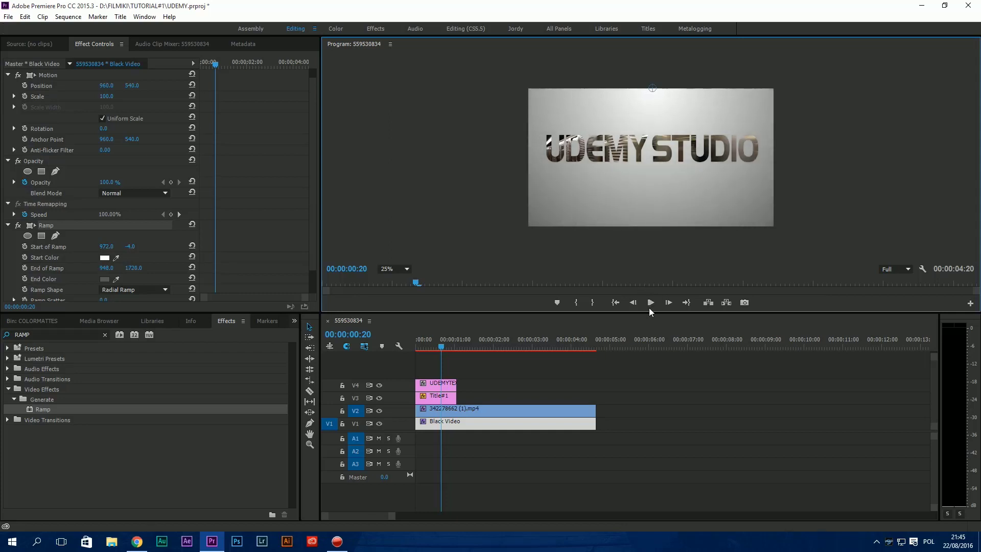
{"action": "left_click", "coordinate": [404, 269]}
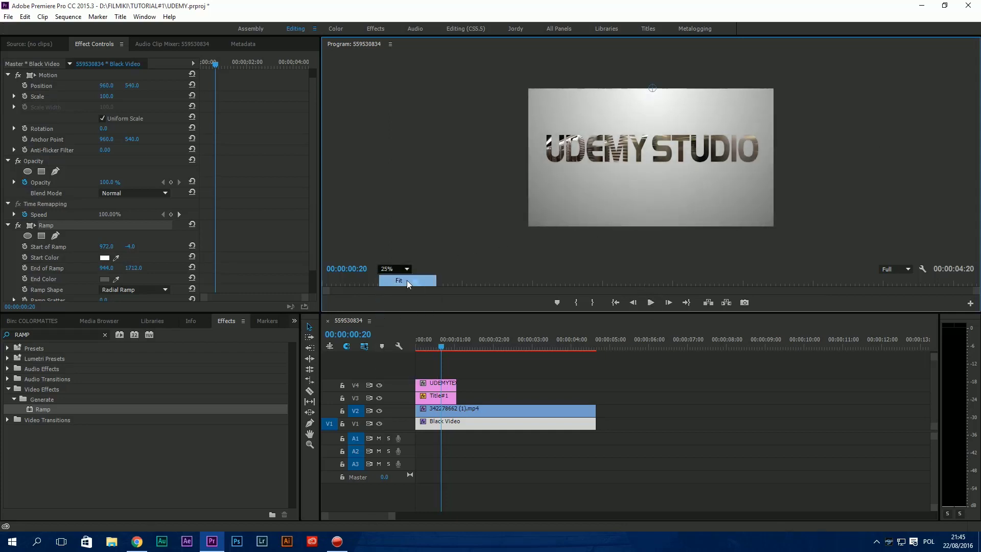
{"action": "left_click", "coordinate": [407, 280]}
Play back the text reveal over the radial gradient background from the start
{"action": "left_click", "coordinate": [373, 341]}
{"action": "key", "text": "Home"}
{"action": "key", "text": "space"}
{"action": "left_click_drag", "start_coordinate": [446, 347], "coordinate": [411, 351]}
{"action": "key", "text": "space"}
{"action": "key", "text": "space"}
Move both Position keyframes of Title#1 on V3 toward the end of the clip
{"action": "left_click", "coordinate": [438, 387]}
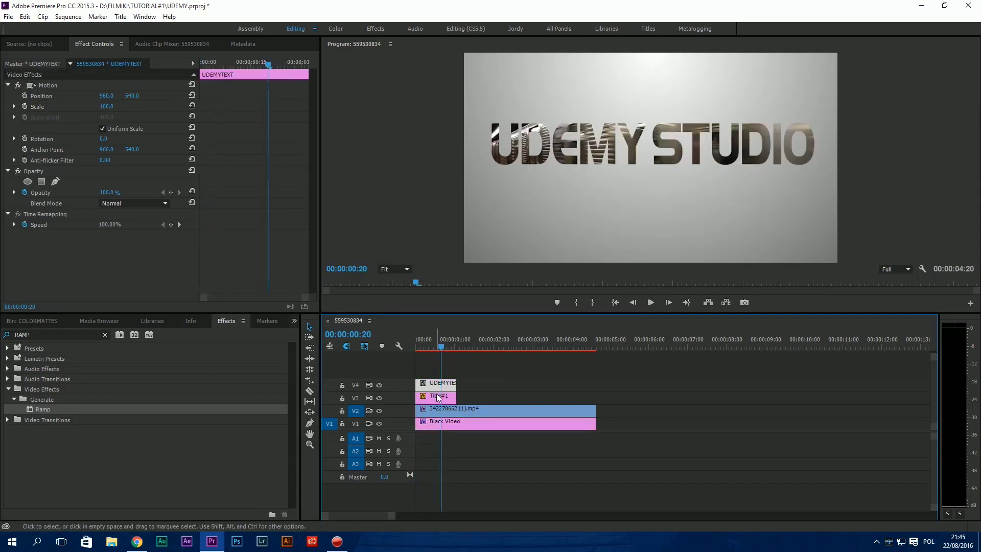
{"action": "left_click", "coordinate": [439, 398]}
{"action": "left_click_drag", "start_coordinate": [200, 96], "coordinate": [306, 96]}
{"action": "left_click", "coordinate": [298, 95]}
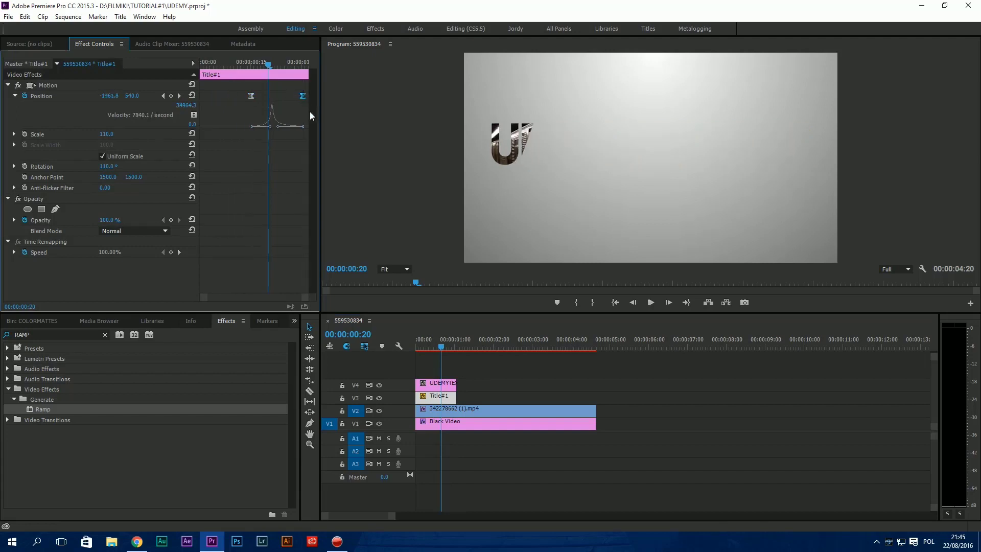
Turn on the shadow for the square in the Title#1 title and enter 75 for its shadow setting
{"action": "double_click", "coordinate": [444, 398]}
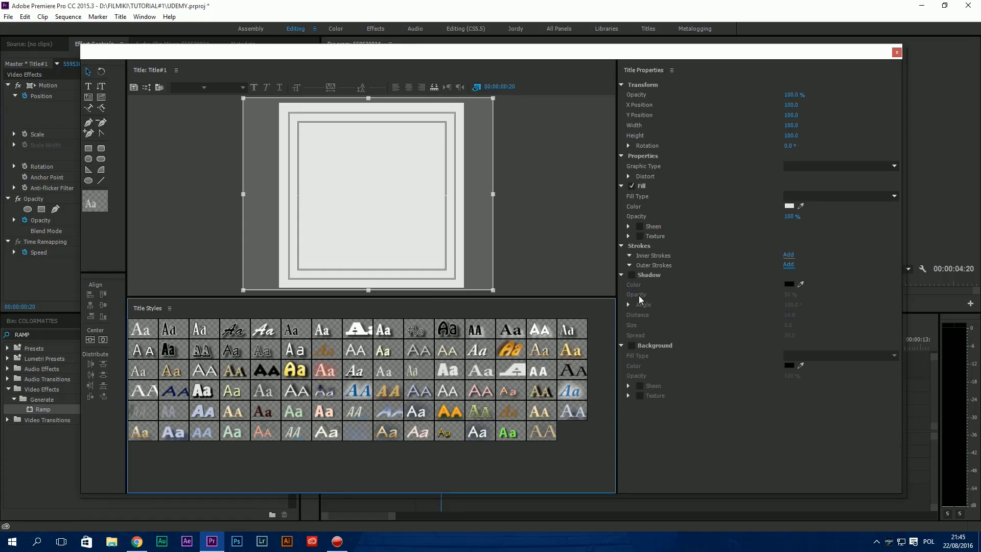
{"action": "left_click", "coordinate": [632, 275]}
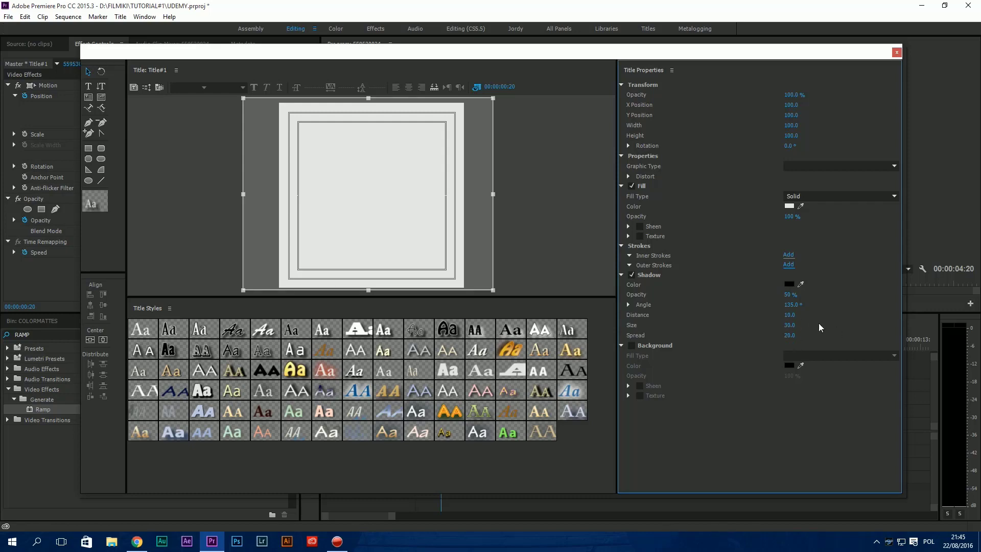
{"action": "type", "text": "75"}
{"action": "key", "text": "Return"}
{"action": "left_click", "coordinate": [898, 54]}
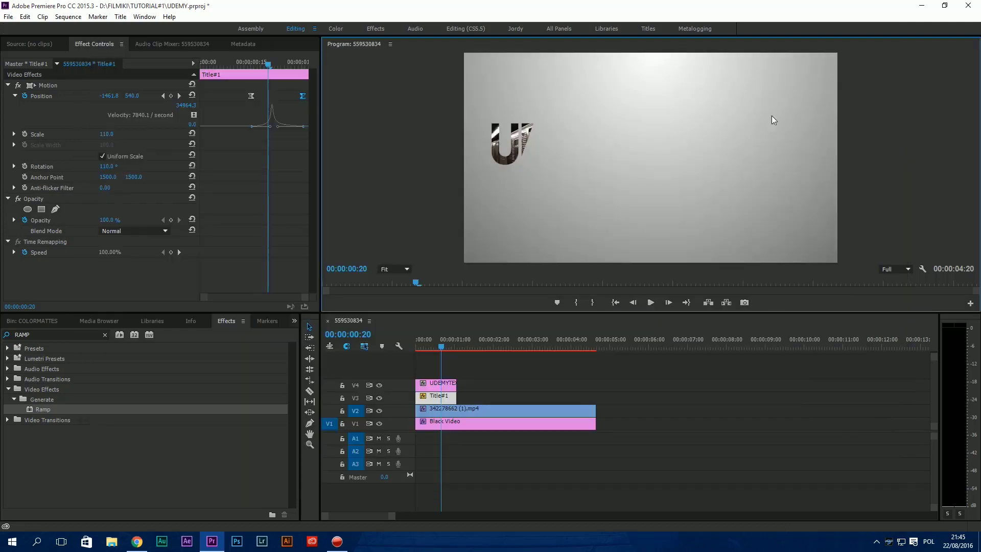
Render the sequence and play back the UDEMY STUDIO text reveal with the shadowed matte
{"action": "left_click_drag", "start_coordinate": [442, 347], "coordinate": [437, 347]}
{"action": "key", "text": "Return"}
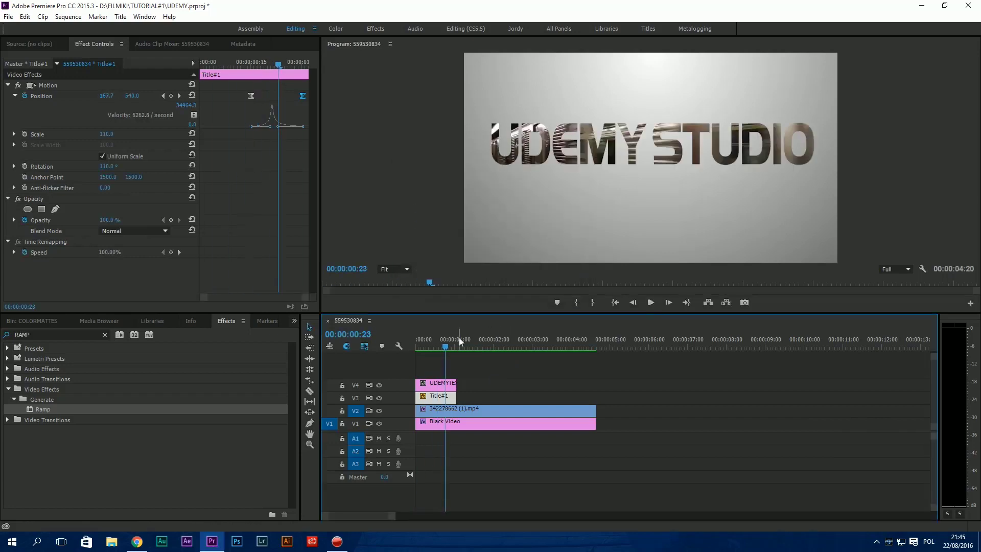
{"action": "key", "text": "space"}
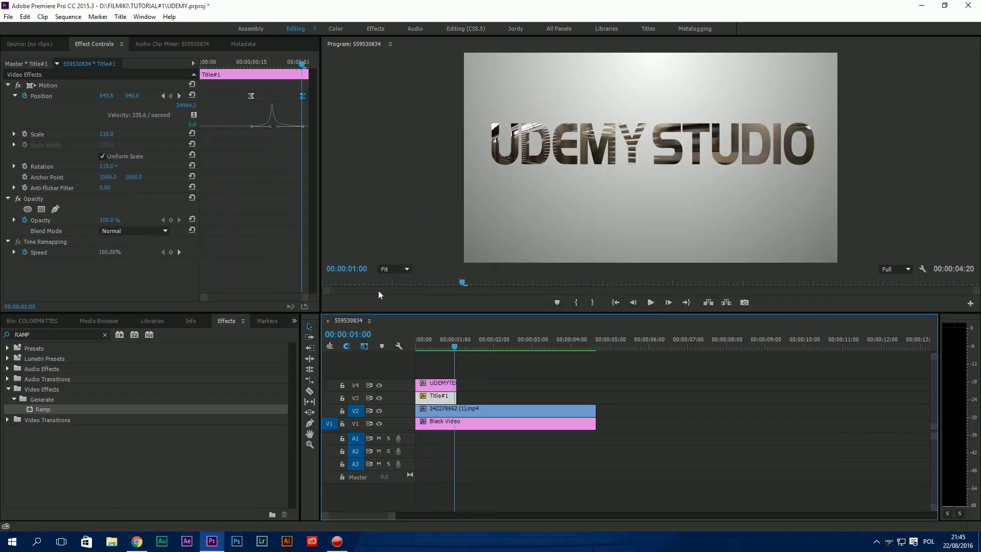
Move both Title#1 Position keyframes earlier and extend the Title#1 and UDEMYTEXT clips to about two seconds
{"action": "left_click", "coordinate": [249, 95]}
{"action": "left_click_drag", "start_coordinate": [250, 95], "coordinate": [226, 95]}
{"action": "left_click_drag", "start_coordinate": [302, 96], "coordinate": [278, 104]}
{"action": "left_click_drag", "start_coordinate": [455, 385], "coordinate": [494, 398]}
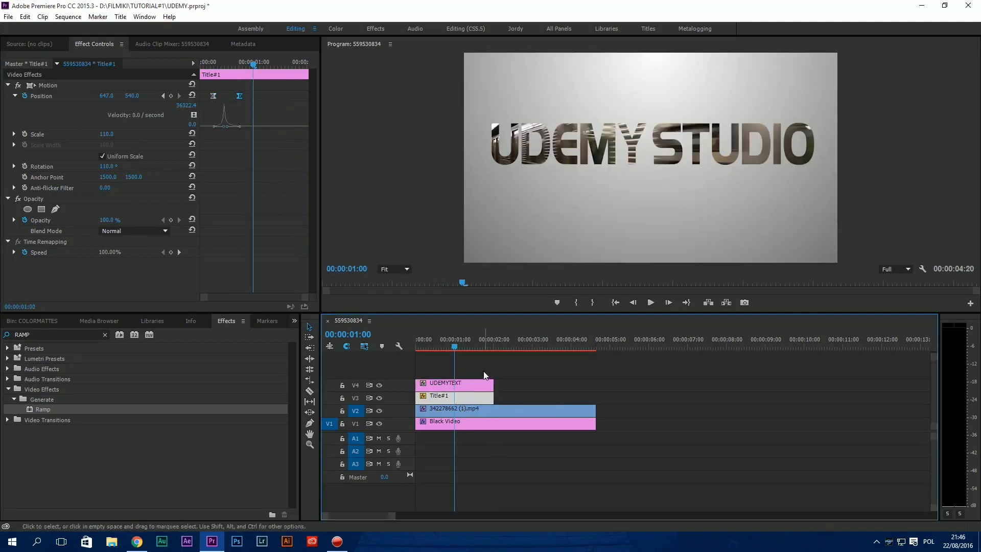
Widen the Position velocity curve of Title#1 and move a Position keyframe toward the end of the clip
{"action": "key", "text": "Home"}
{"action": "left_click_drag", "start_coordinate": [418, 342], "coordinate": [439, 346]}
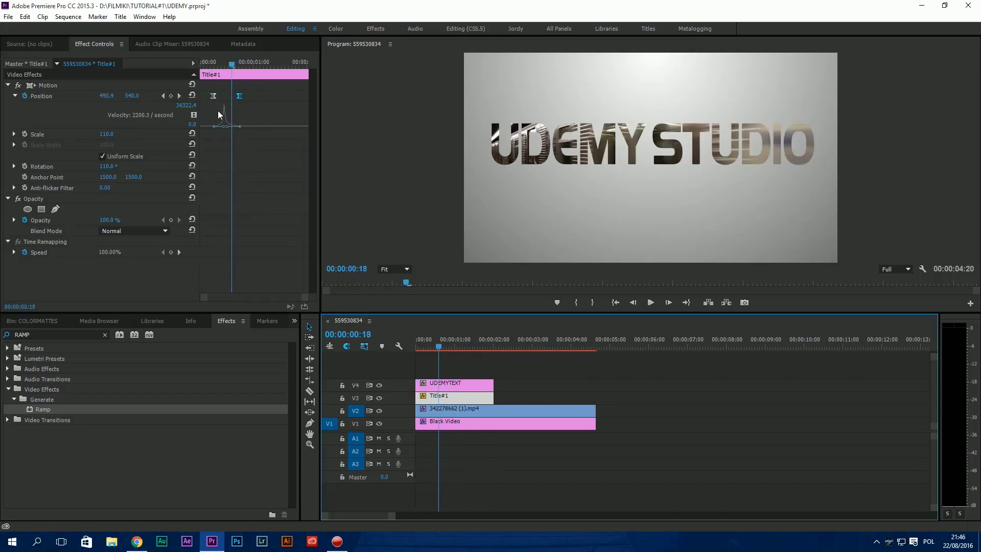
{"action": "mouse_move", "coordinate": [227, 132]}
{"action": "left_mouse_down"}
{"action": "mouse_move", "coordinate": [222, 123]}
{"action": "mouse_move", "coordinate": [234, 127]}
{"action": "left_mouse_up"}
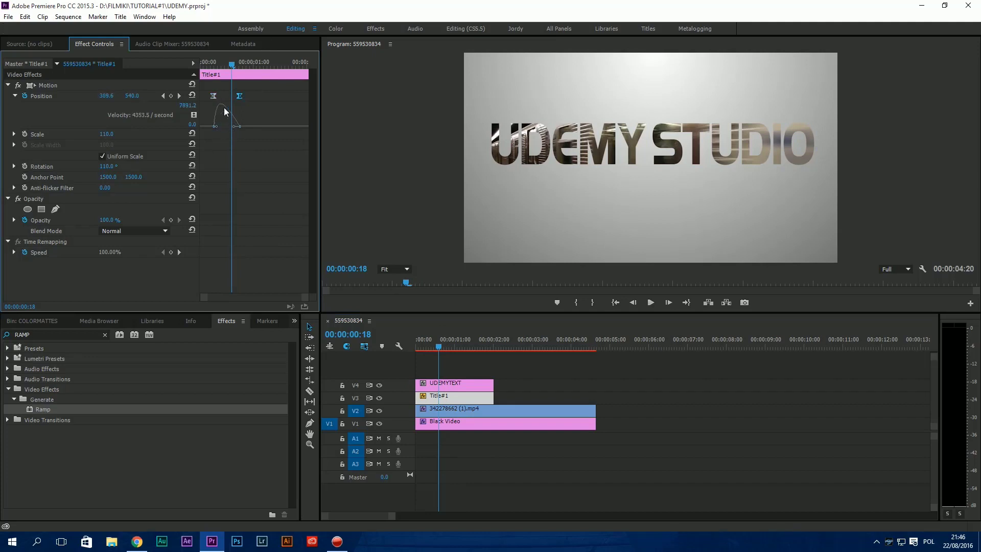
{"action": "left_click_drag", "start_coordinate": [213, 95], "coordinate": [291, 95]}
Play back the retimed text animation from the start of the sequence
{"action": "left_click_drag", "start_coordinate": [437, 340], "coordinate": [396, 347]}
{"action": "left_click", "coordinate": [497, 473]}
{"action": "key", "text": "space"}
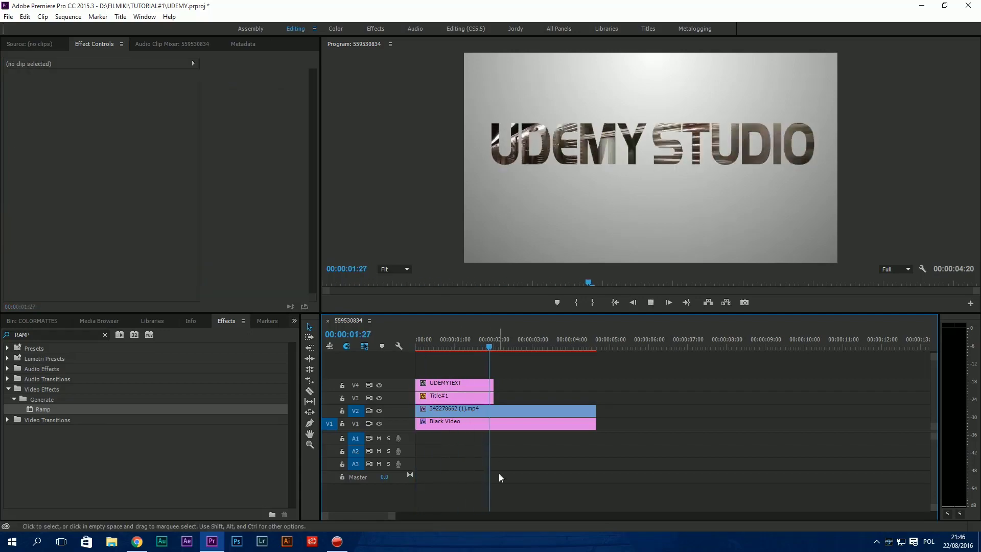
{"action": "key", "text": "space"}
{"action": "left_click_drag", "start_coordinate": [444, 351], "coordinate": [407, 347]}
{"action": "key", "text": "space"}
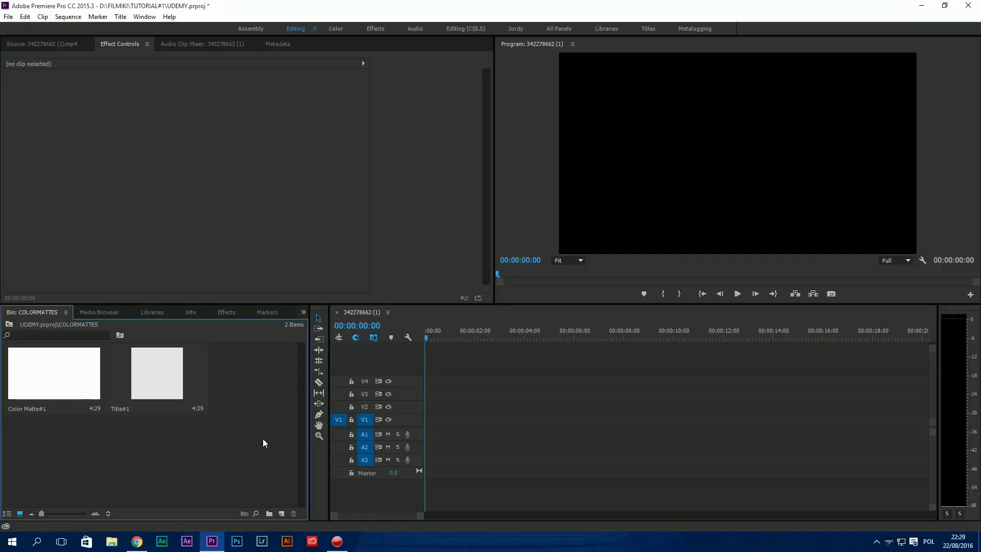
Place Title#1 on V1 at the start of the empty sequence and extend it to 00:00:06:02
{"action": "left_click_drag", "start_coordinate": [175, 394], "coordinate": [414, 425]}
{"action": "left_click_drag", "start_coordinate": [548, 420], "coordinate": [574, 419]}
Set an In point in 559530834.mp4, place it on V2 above Title#1, and match its end to the title clip
{"action": "left_click", "coordinate": [9, 324]}
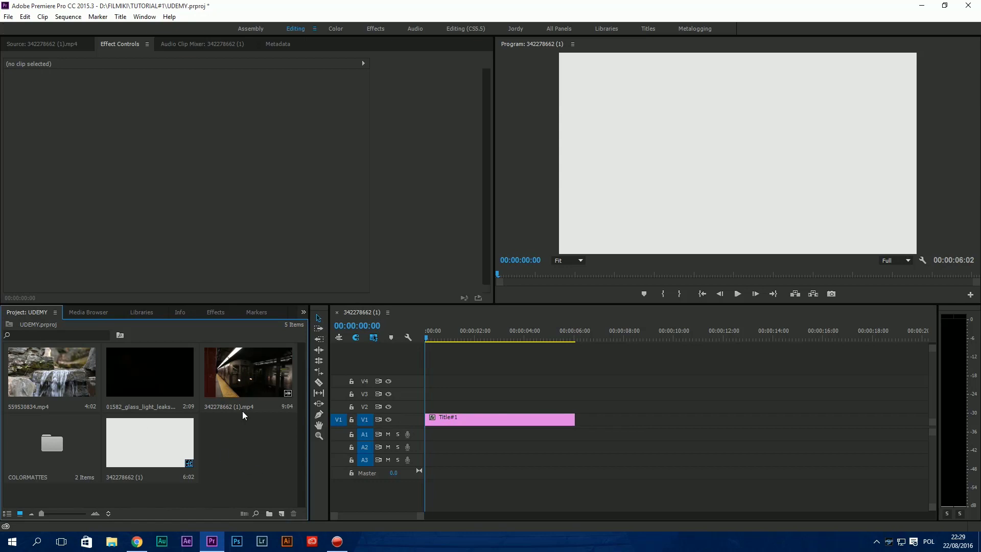
{"action": "double_click", "coordinate": [51, 372]}
{"action": "left_click_drag", "start_coordinate": [151, 279], "coordinate": [114, 272]}
{"action": "key", "text": "i"}
{"action": "left_click_drag", "start_coordinate": [245, 210], "coordinate": [418, 406]}
{"action": "left_click_drag", "start_coordinate": [551, 405], "coordinate": [575, 405]}
Create a new 1920 by 1080 title named Title 26, with the waterfall frame at 00:00:03:20 as background
{"action": "left_click_drag", "start_coordinate": [429, 339], "coordinate": [517, 341]}
{"action": "left_click", "coordinate": [484, 405]}
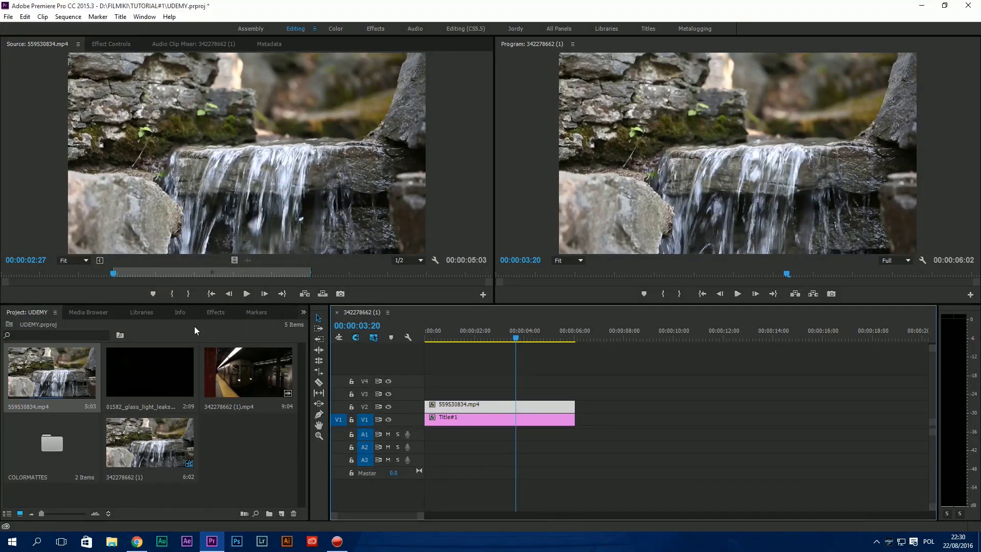
{"action": "left_click", "coordinate": [120, 17]}
{"action": "mouse_move", "coordinate": [240, 43]}
{"action": "left_click", "coordinate": [286, 44]}
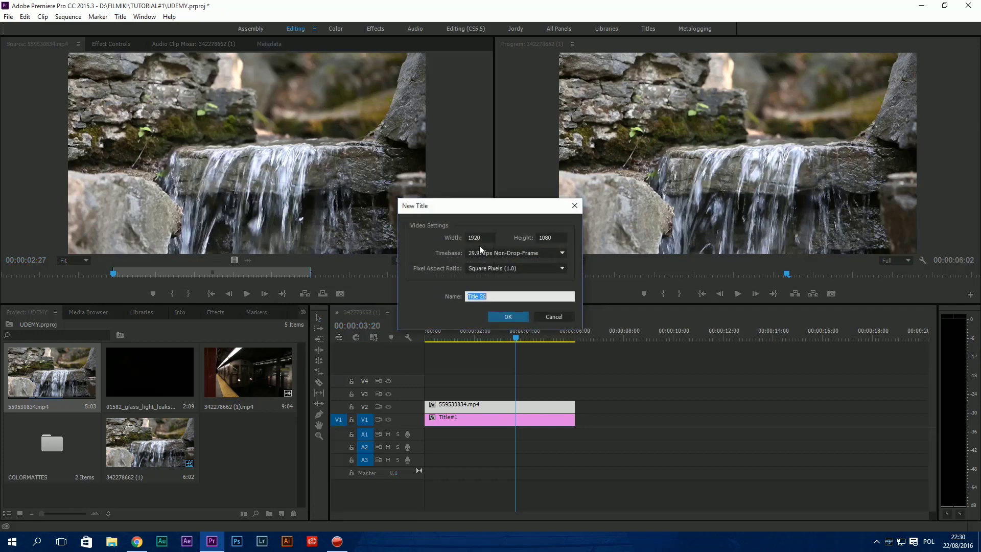
{"action": "left_click", "coordinate": [512, 319]}
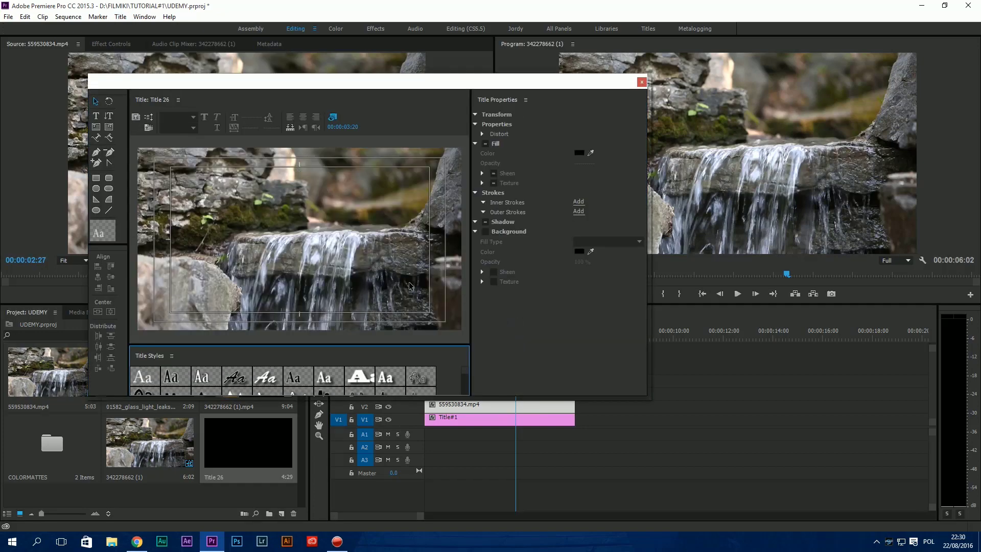
Draw a rectangle about 679 by 630 near the middle of the title and set its graphic type to Graphic
{"action": "left_click", "coordinate": [96, 177]}
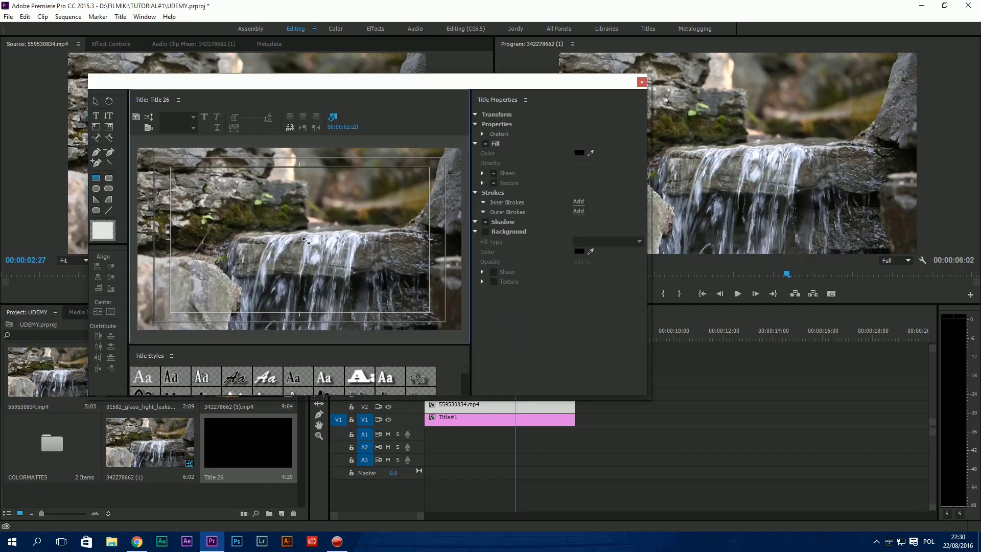
{"action": "left_click_drag", "start_coordinate": [243, 182], "coordinate": [358, 287]}
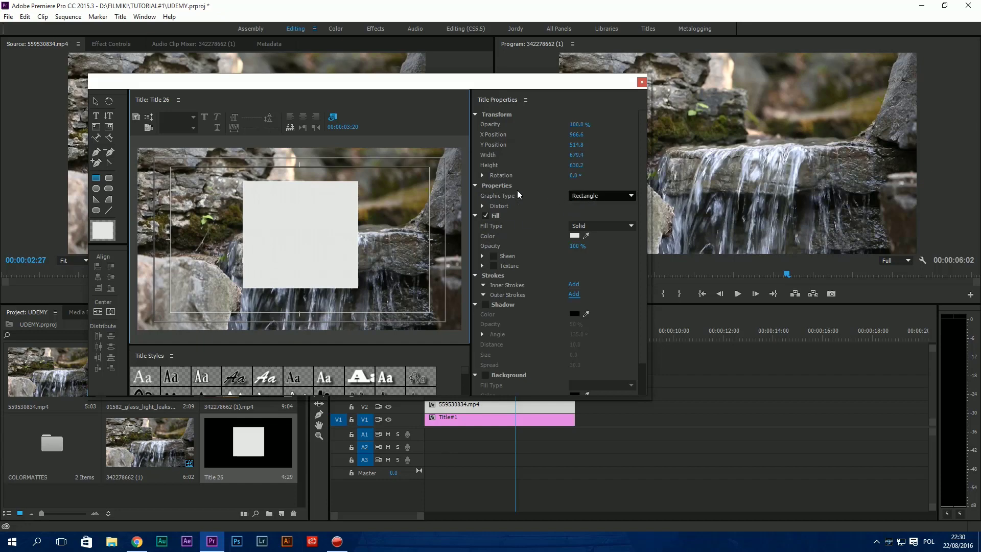
{"action": "left_click", "coordinate": [593, 197]}
{"action": "left_click", "coordinate": [616, 286]}
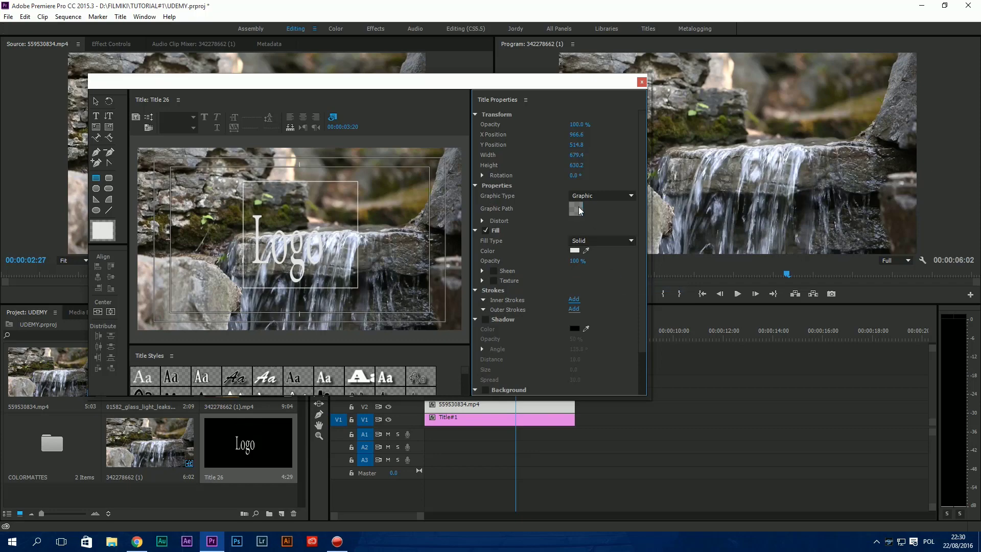
Load O35LUJ1.eps from the Desktop as the graphic's source image
{"action": "left_click", "coordinate": [579, 207]}
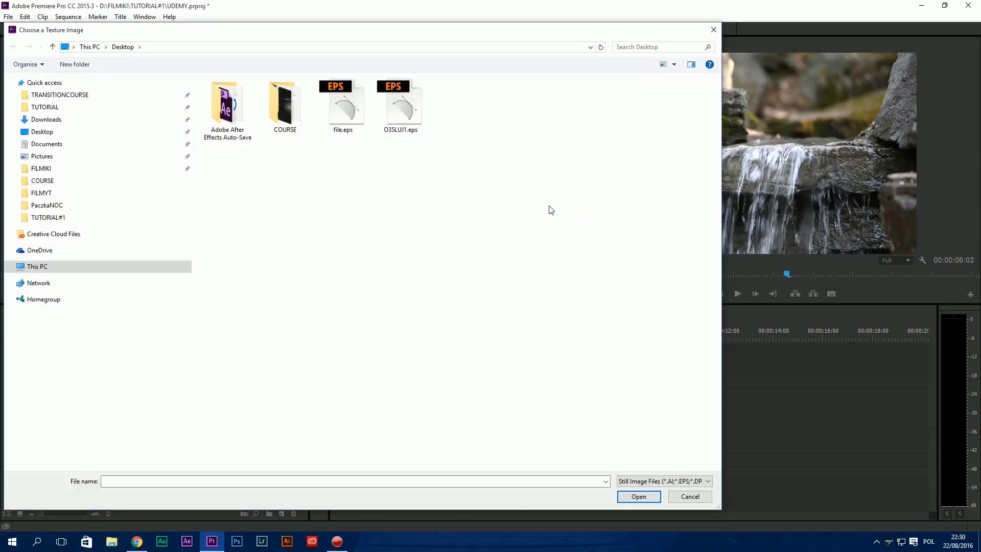
{"action": "left_click", "coordinate": [403, 114]}
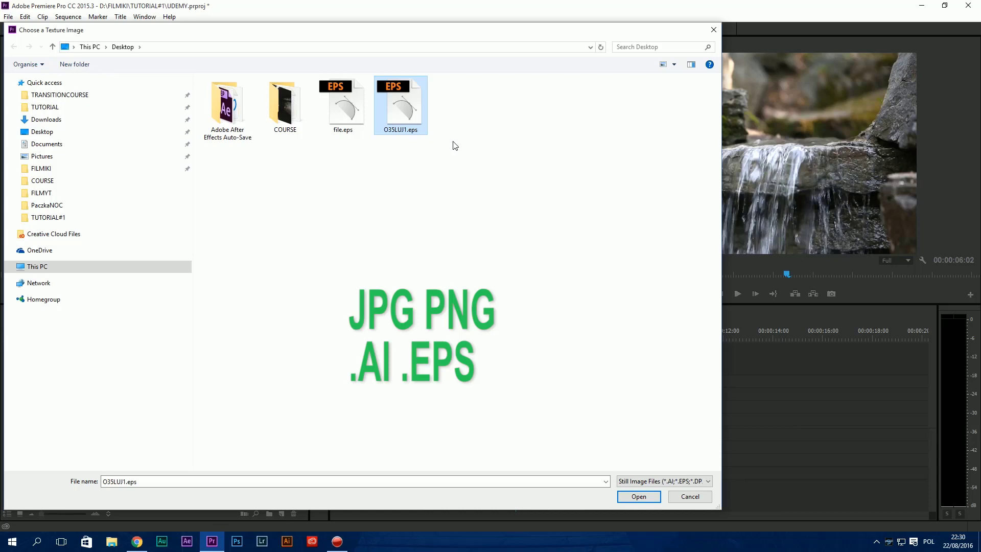
{"action": "double_click", "coordinate": [403, 113]}
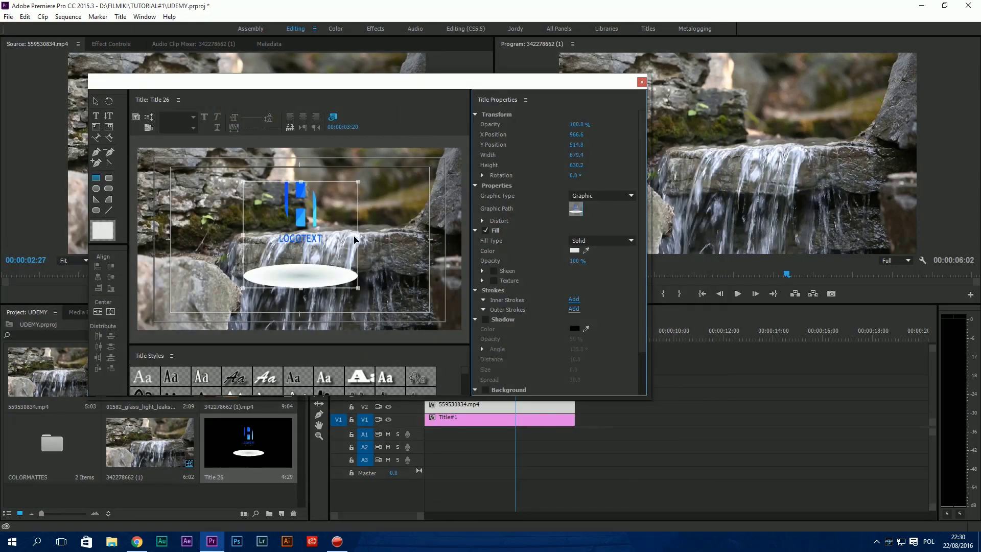
Enlarge the logo graphic to about 1724 by 1108, place it at about 988, 808, and hide the background video
{"action": "left_click_drag", "start_coordinate": [359, 235], "coordinate": [402, 236]}
{"action": "left_click_drag", "start_coordinate": [325, 198], "coordinate": [282, 159]}
{"action": "left_click_drag", "start_coordinate": [393, 251], "coordinate": [461, 252]}
{"action": "left_click_drag", "start_coordinate": [307, 200], "coordinate": [298, 231]}
{"action": "left_click", "coordinate": [333, 117]}
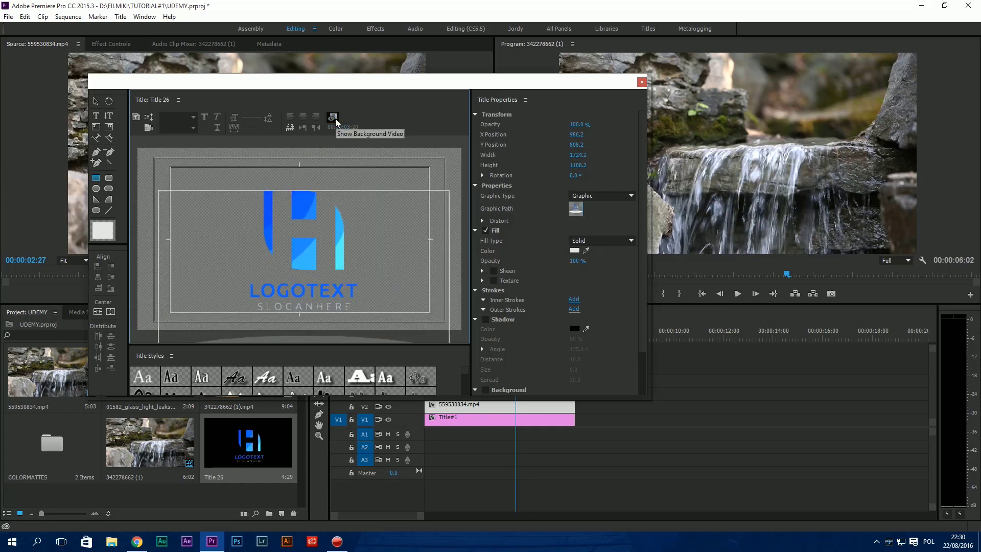
Close the title and place Title 26 on V3 above the waterfall clip, starting at about 00:00:00:18
{"action": "left_click", "coordinate": [642, 82]}
{"action": "left_click_drag", "start_coordinate": [248, 442], "coordinate": [441, 394]}
{"action": "left_click", "coordinate": [474, 337]}
{"action": "mouse_move", "coordinate": [475, 337]}
{"action": "left_mouse_down"}
{"action": "mouse_move", "coordinate": [494, 339]}
{"action": "mouse_move", "coordinate": [464, 340]}
{"action": "mouse_move", "coordinate": [489, 343]}
{"action": "left_mouse_up"}
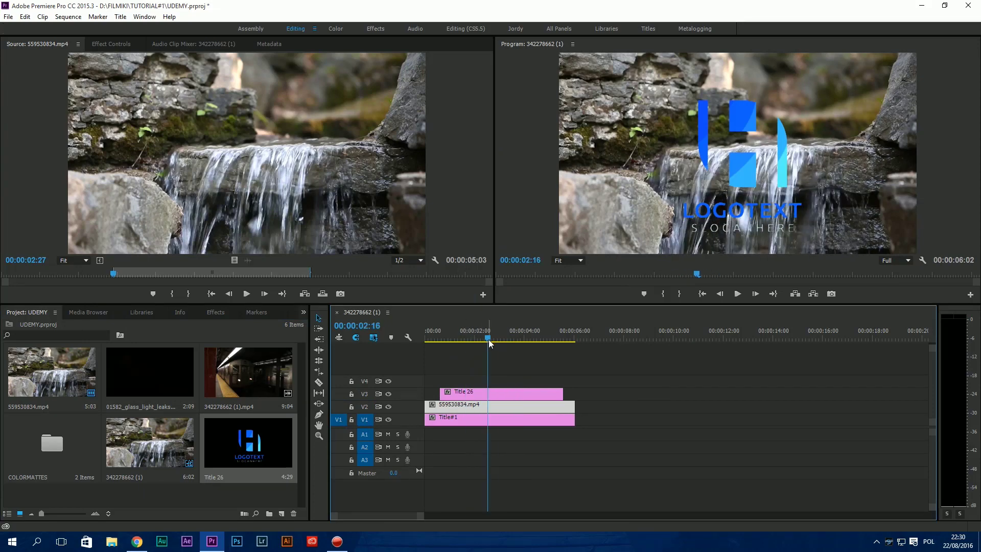
Apply the Crop effect to Title 26 and crop about 26% off the bottom and 1% off the top
{"action": "left_click", "coordinate": [498, 393]}
{"action": "left_click", "coordinate": [216, 312]}
{"action": "double_click", "coordinate": [42, 324]}
{"action": "type", "text": "crop"}
{"action": "left_click_drag", "start_coordinate": [42, 401], "coordinate": [488, 393]}
{"action": "left_click", "coordinate": [100, 45]}
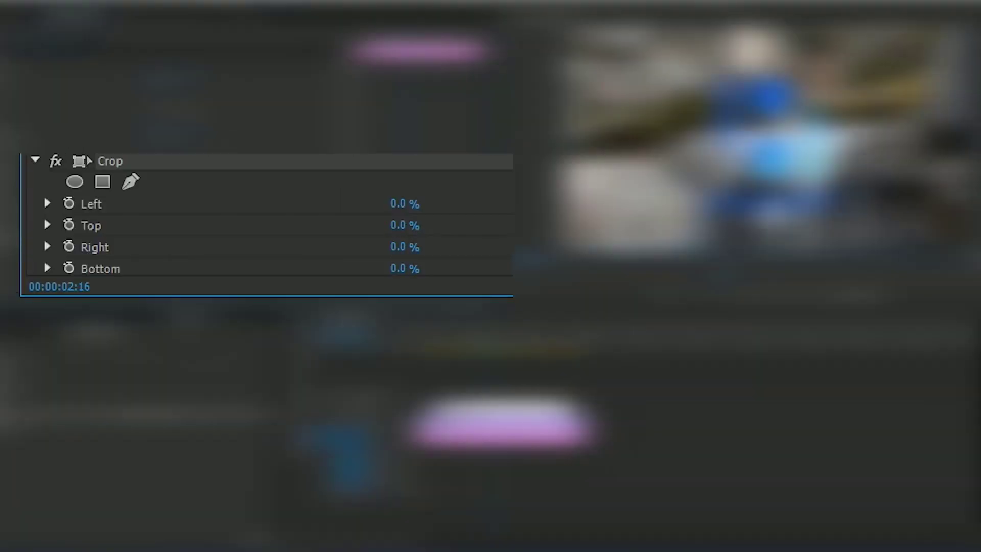
{"action": "left_click_drag", "start_coordinate": [397, 269], "coordinate": [417, 269]}
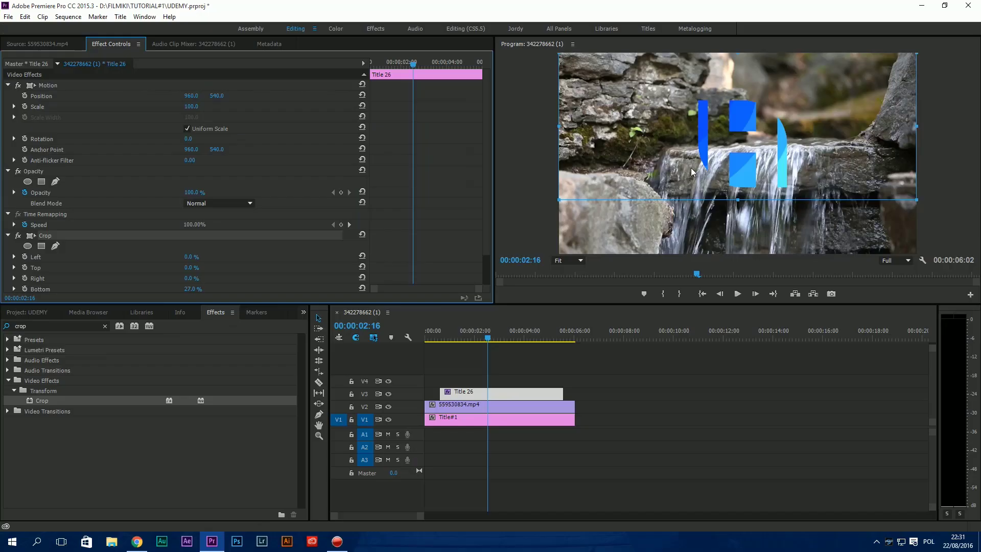
{"action": "left_click_drag", "start_coordinate": [763, 156], "coordinate": [762, 159]}
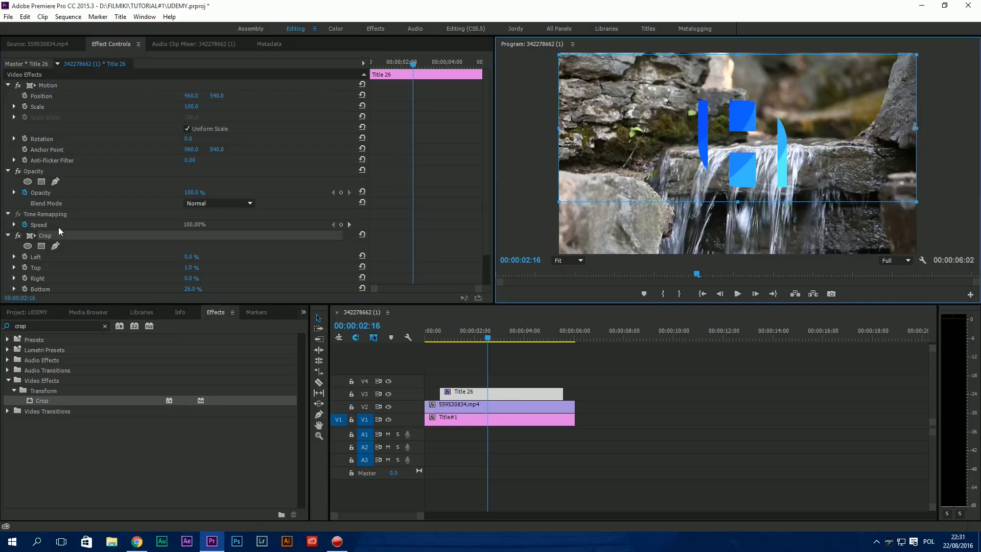
Scale the cropped Title 26 logo to 144 and reposition it to about 911, 595
{"action": "left_click", "coordinate": [8, 236]}
{"action": "left_click_drag", "start_coordinate": [748, 166], "coordinate": [760, 189]}
{"action": "left_click_drag", "start_coordinate": [570, 175], "coordinate": [563, 176]}
{"action": "mouse_move", "coordinate": [191, 107]}
{"action": "left_mouse_down"}
{"action": "mouse_move", "coordinate": [247, 107]}
{"action": "mouse_move", "coordinate": [185, 107]}
{"action": "mouse_move", "coordinate": [197, 107]}
{"action": "left_mouse_up"}
{"action": "left_click_drag", "start_coordinate": [763, 197], "coordinate": [744, 184]}
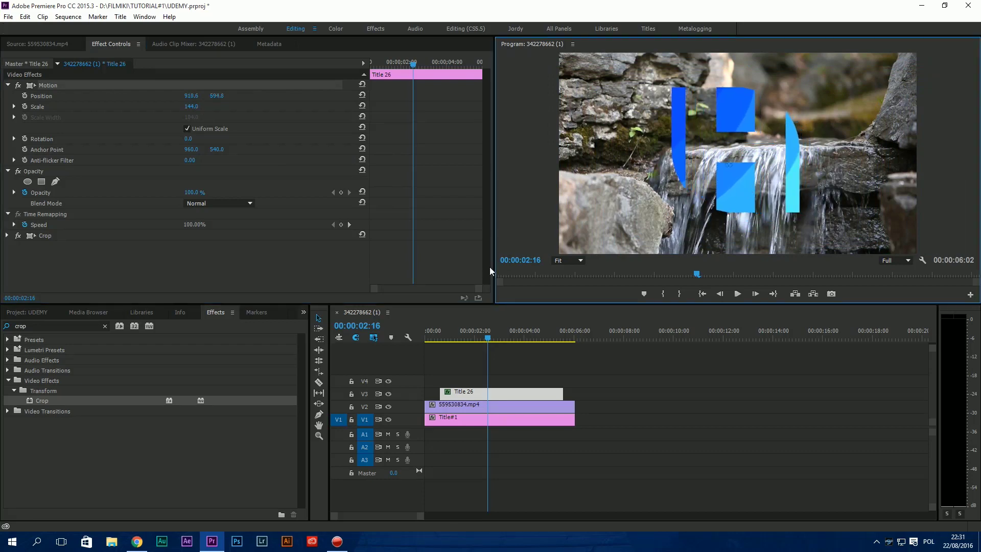
Apply Track Matte Key to 559530834.mp4 on V2 and choose Video 3 as the matte
{"action": "double_click", "coordinate": [53, 325]}
{"action": "type", "text": "trac"}
{"action": "left_click_drag", "start_coordinate": [84, 406], "coordinate": [465, 408]}
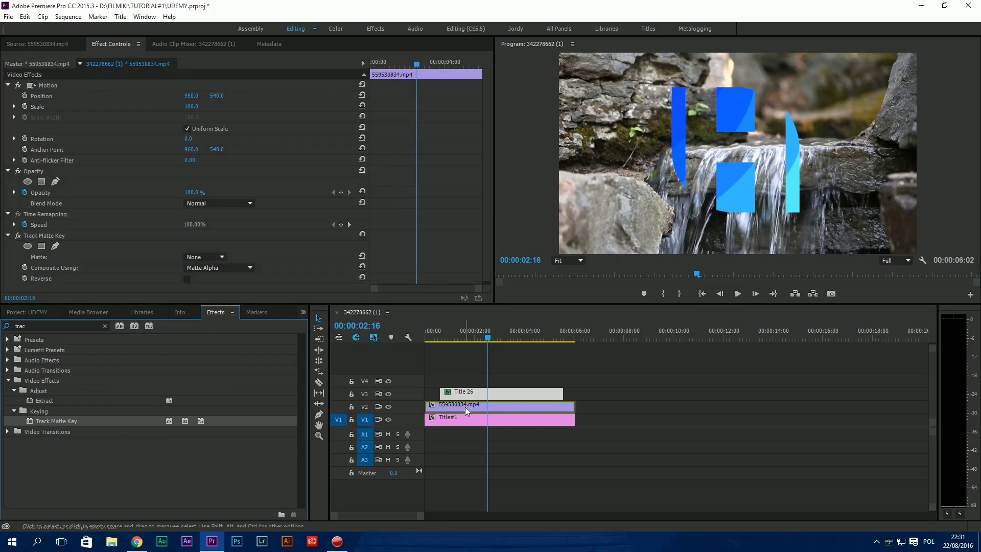
{"action": "left_click", "coordinate": [210, 256]}
{"action": "left_click", "coordinate": [225, 295]}
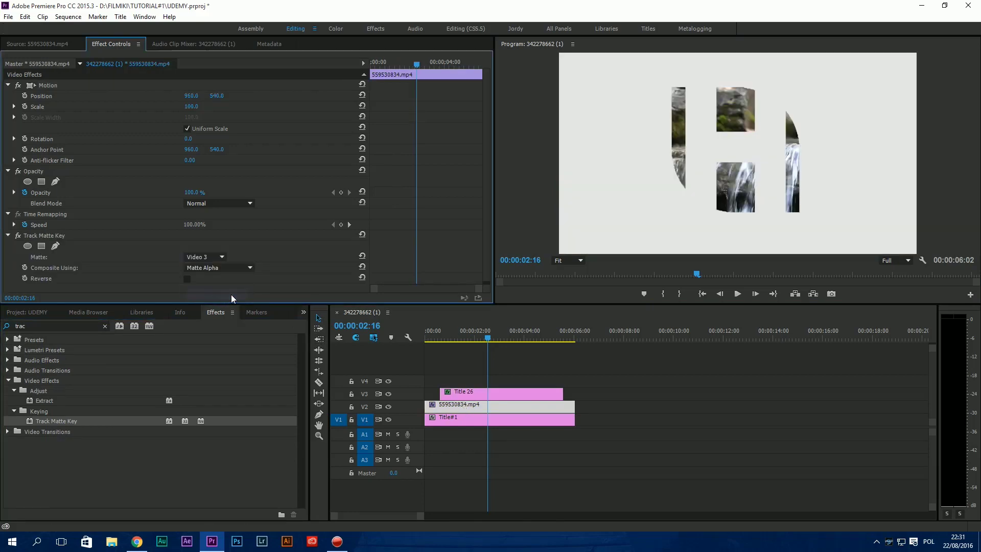
Play back the start of the sequence to check the waterfall showing through the logo matte
{"action": "left_click", "coordinate": [434, 338]}
{"action": "key", "text": "space"}
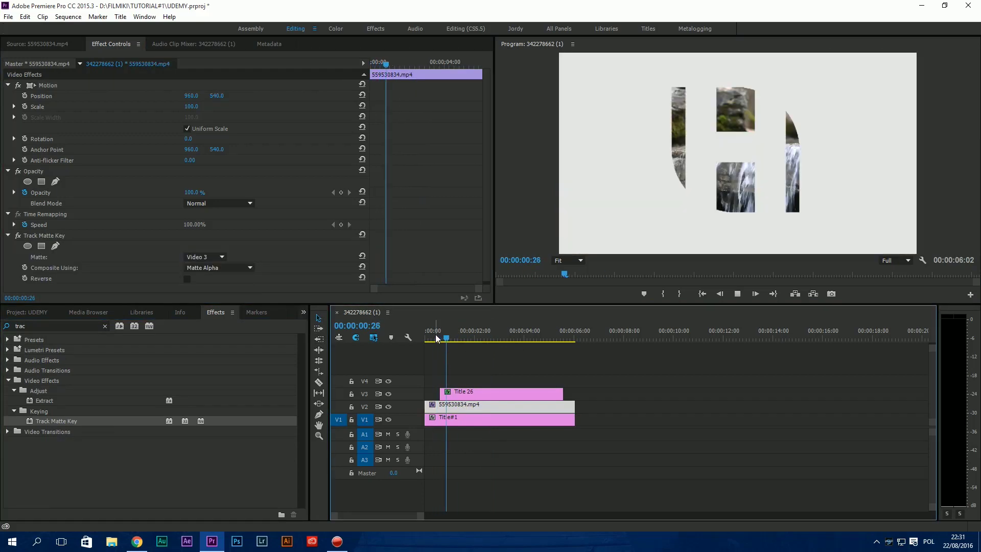
{"action": "left_click_drag", "start_coordinate": [436, 338], "coordinate": [425, 338]}
{"action": "key", "text": "space"}
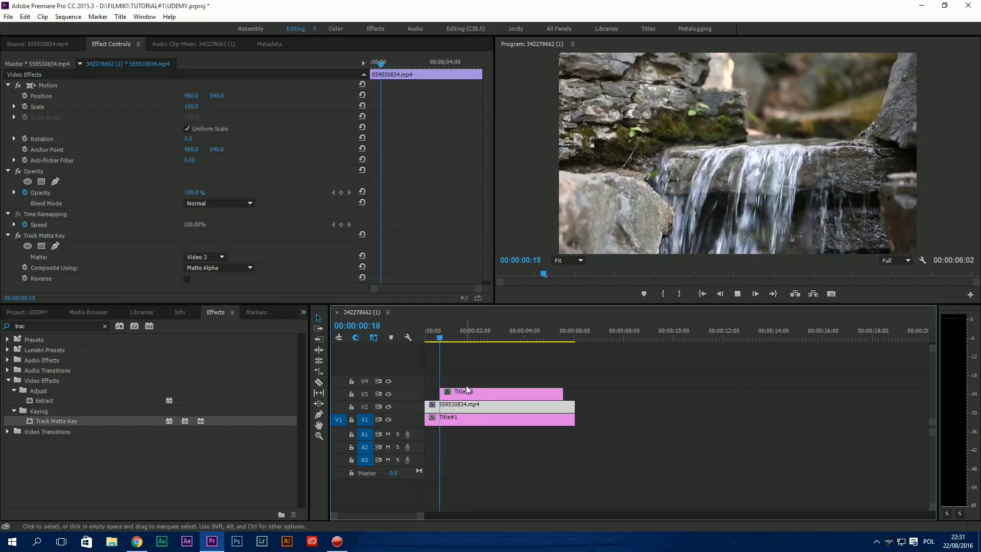
{"action": "key", "text": "space"}
{"action": "left_click_drag", "start_coordinate": [453, 331], "coordinate": [455, 328]}
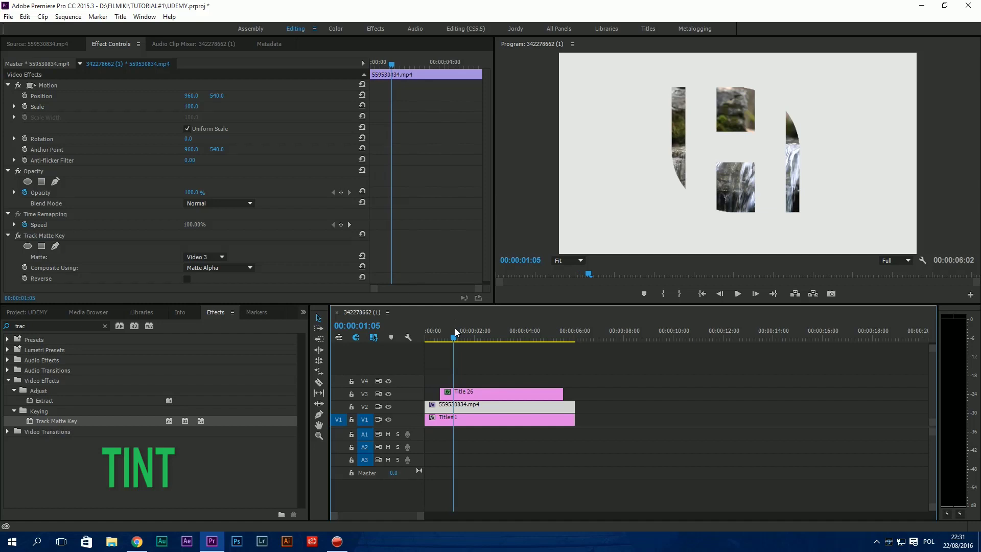
Apply the Tint effect to 559530834.mp4 on V2 and enter 745 as the Amount to Tint
{"action": "left_click", "coordinate": [60, 326]}
{"action": "type", "text": "tint"}
{"action": "left_click_drag", "start_coordinate": [41, 401], "coordinate": [473, 408]}
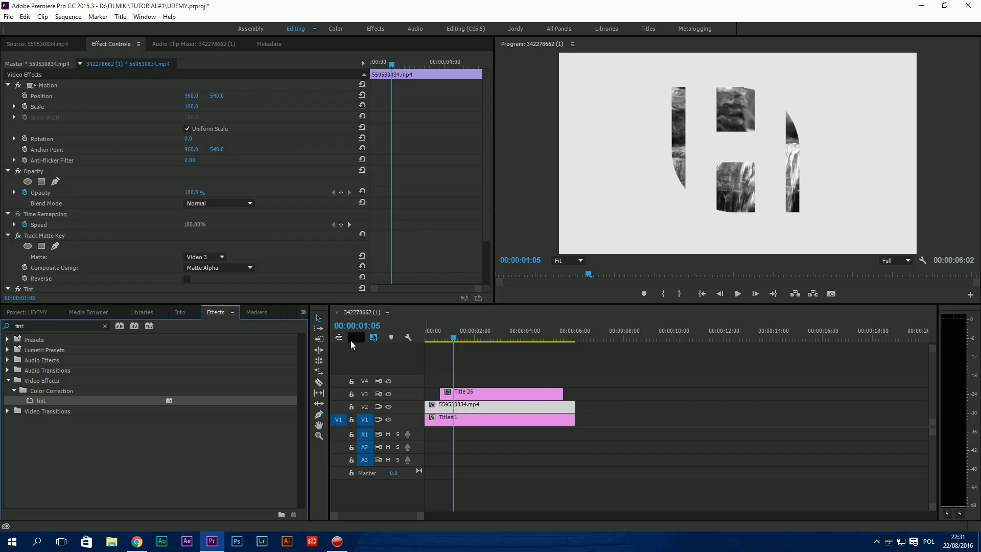
{"action": "scroll", "coordinate": [129, 242], "scroll_direction": "down", "scroll_amount": 2}
{"action": "scroll", "coordinate": [130, 241], "scroll_direction": "down", "scroll_amount": 1}
{"action": "left_click", "coordinate": [193, 281]}
{"action": "type", "text": "745"}
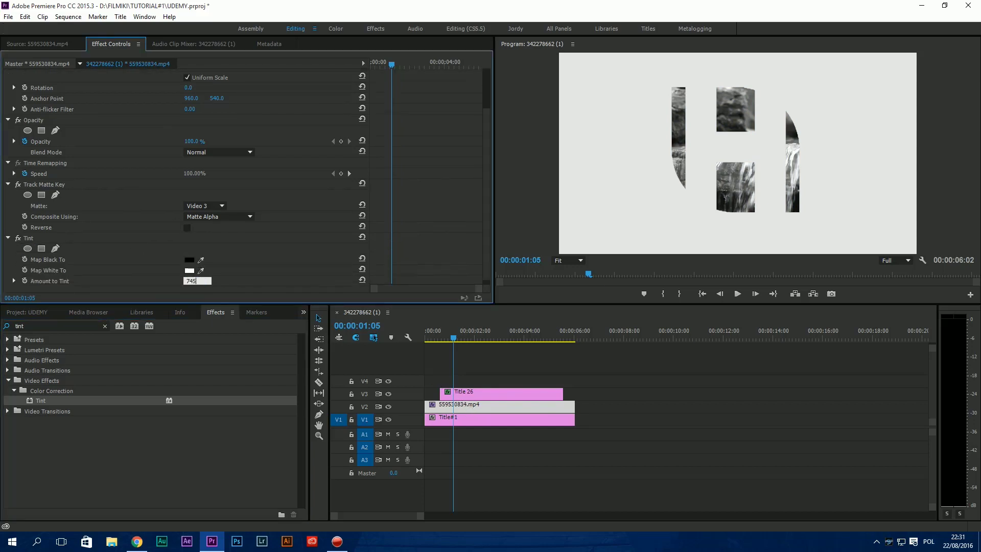
{"action": "key", "text": "Return"}
Play back the tinted waterfall logo near the start of the sequence
{"action": "left_click", "coordinate": [436, 337]}
{"action": "left_click", "coordinate": [550, 469]}
{"action": "key", "text": "space"}
{"action": "key", "text": "space"}
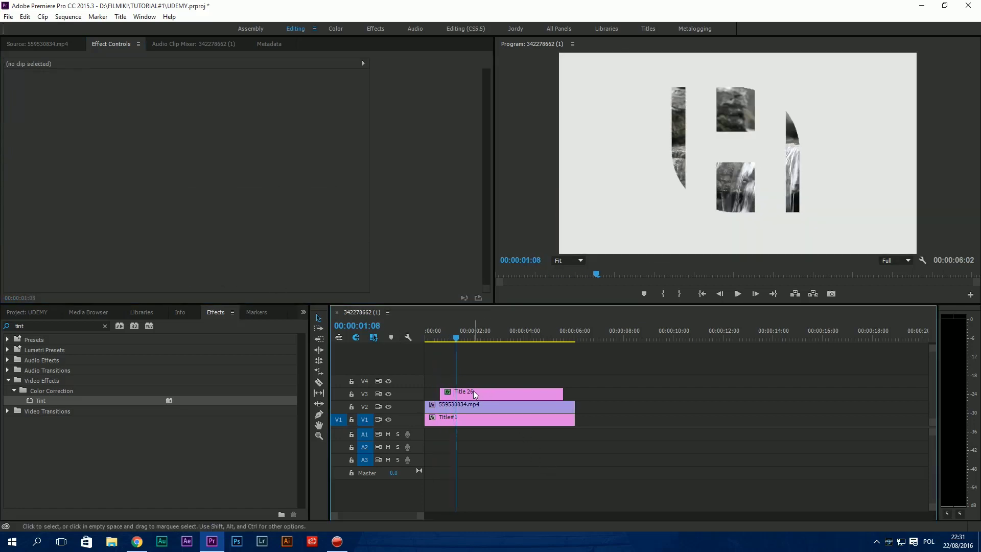
Keyframe the Opacity of Title 26 on V3 at 0% where the clip starts, at 00:00:00:22
{"action": "left_click", "coordinate": [475, 395]}
{"action": "left_click", "coordinate": [444, 337]}
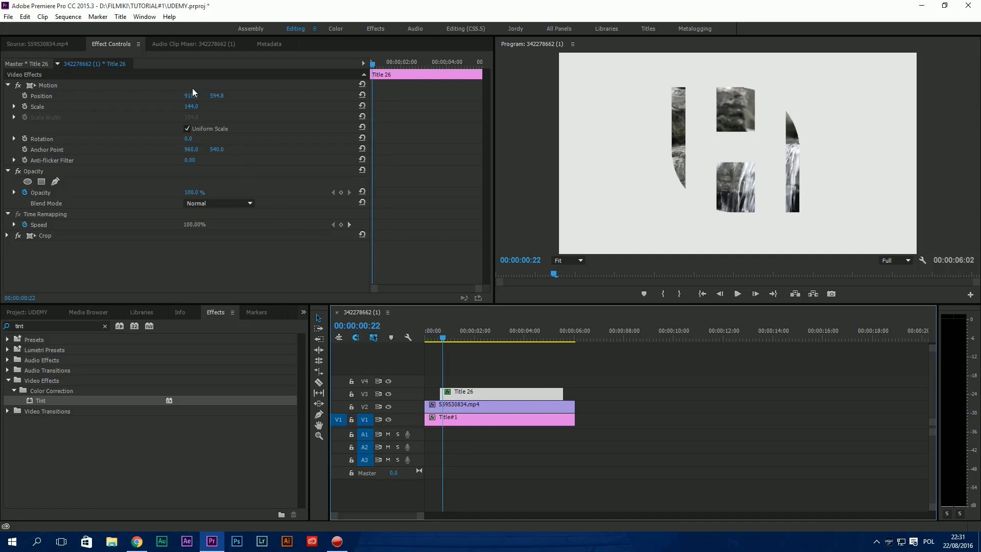
{"action": "left_click", "coordinate": [203, 192]}
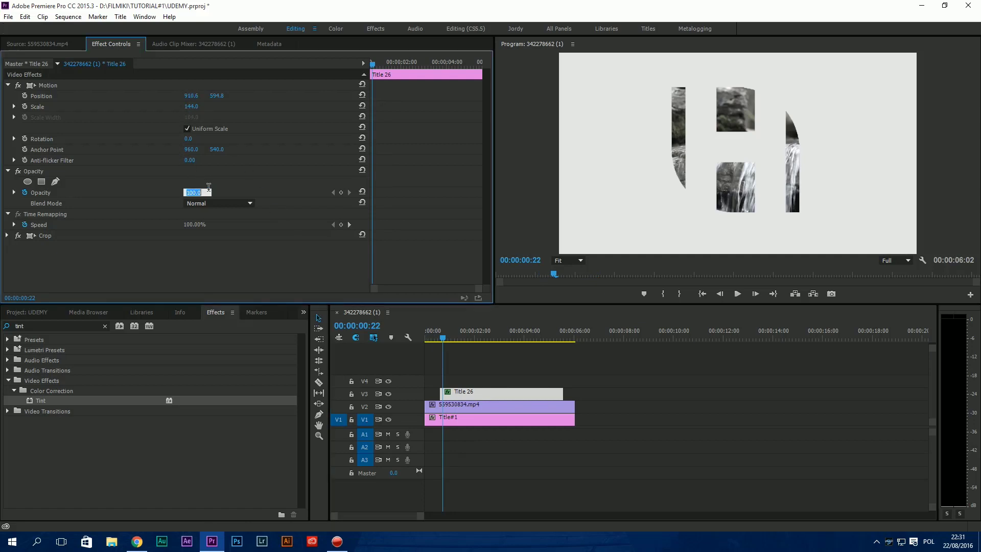
{"action": "type", "text": "0"}
{"action": "key", "text": "Return"}
Keyframe Title 26's Opacity at 100% at 00:00:01:17 and apply Ease In to the opacity keyframes
{"action": "left_click", "coordinate": [392, 64]}
{"action": "left_click", "coordinate": [206, 193]}
{"action": "type", "text": "100"}
{"action": "key", "text": "Return"}
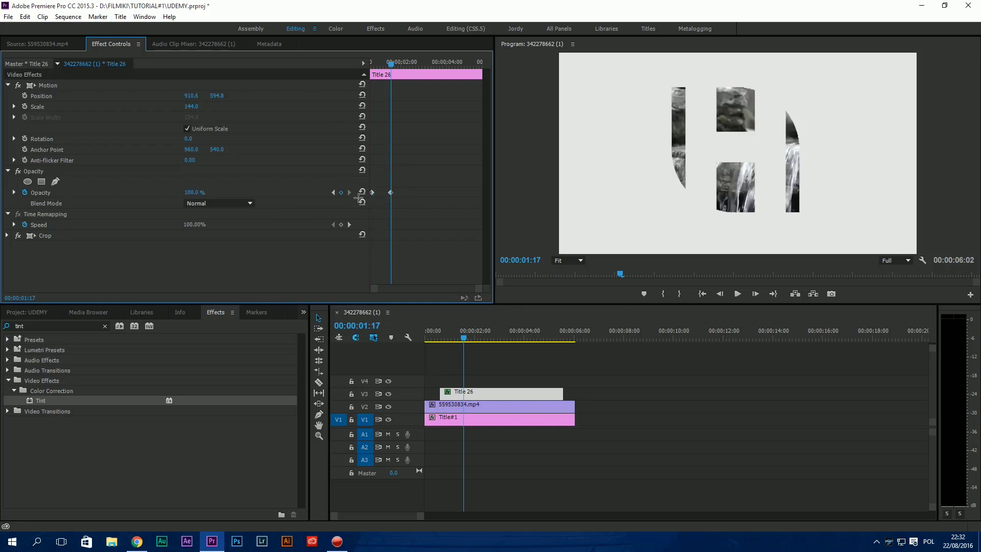
{"action": "right_click", "coordinate": [390, 192]}
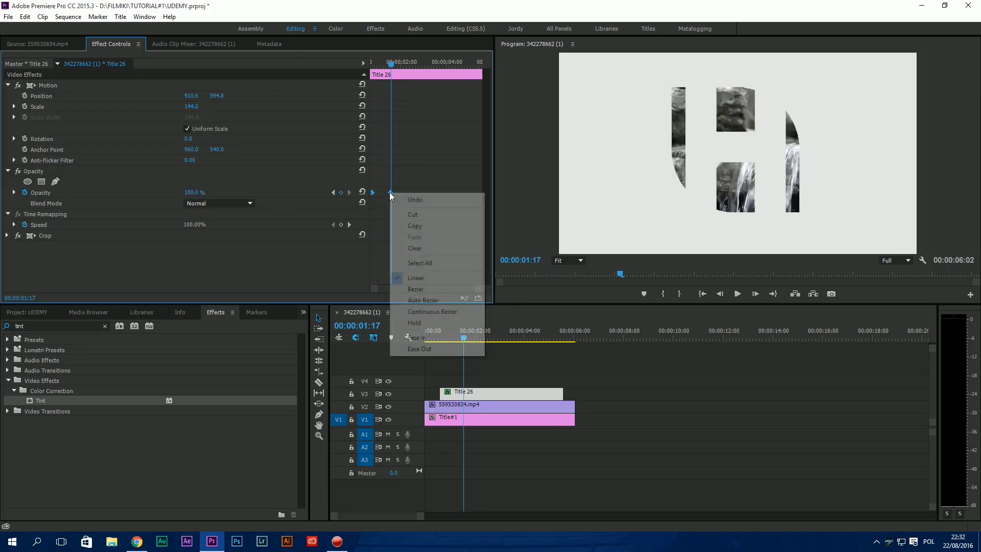
{"action": "left_click", "coordinate": [414, 337]}
Play back the sequence from near its start to check the logo matte fading in
{"action": "left_click", "coordinate": [436, 334]}
{"action": "key", "text": "space"}
{"action": "key", "text": "space"}
{"action": "left_click", "coordinate": [492, 442]}
{"action": "key", "text": "space"}
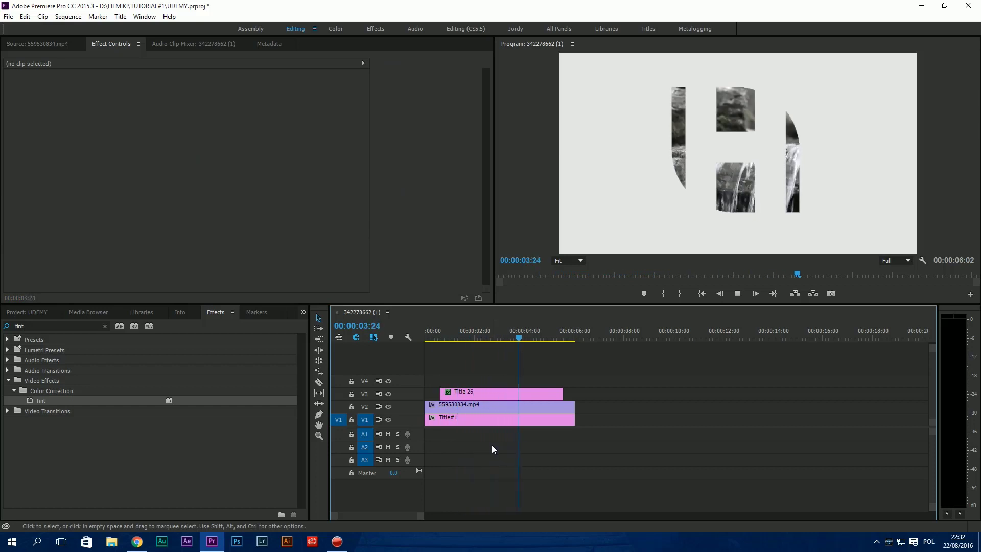
{"action": "key", "text": "space"}
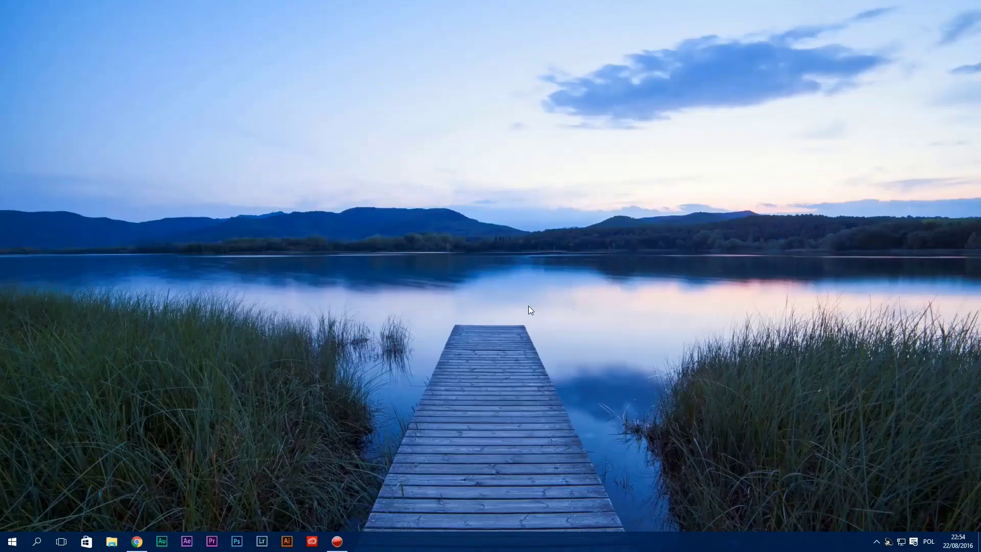
Switch to Photoshop and create a new document with a black background
{"action": "left_click", "coordinate": [236, 541]}
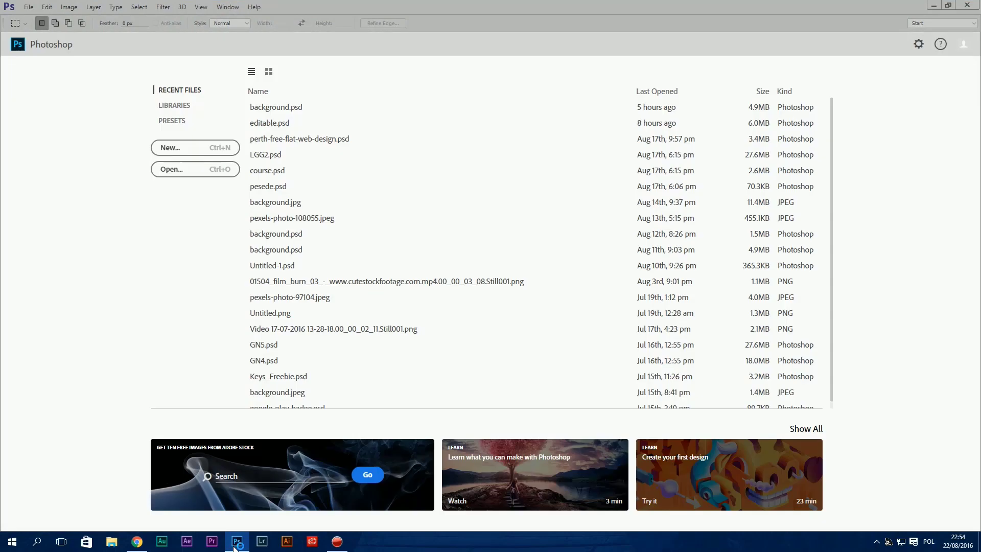
{"action": "left_click", "coordinate": [191, 154]}
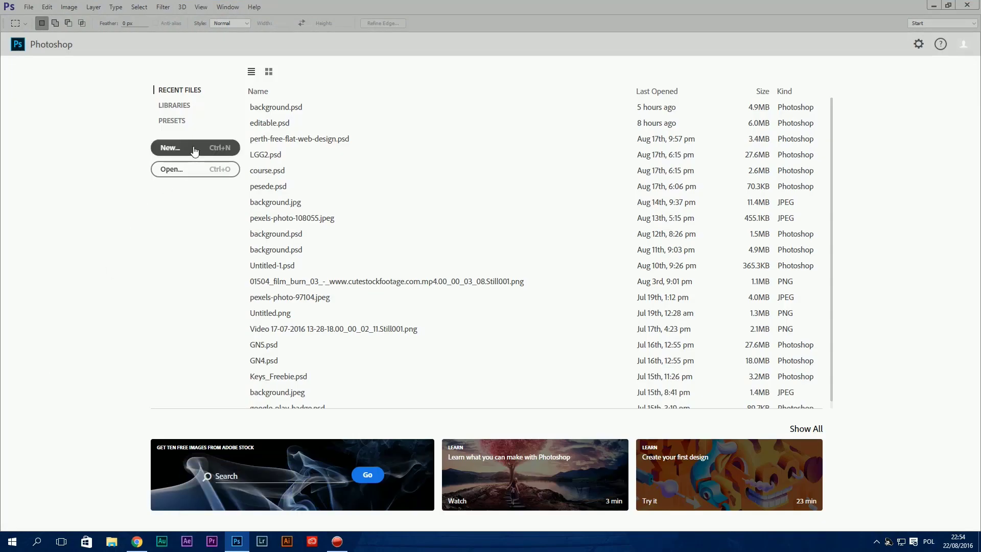
{"action": "left_click", "coordinate": [410, 75]}
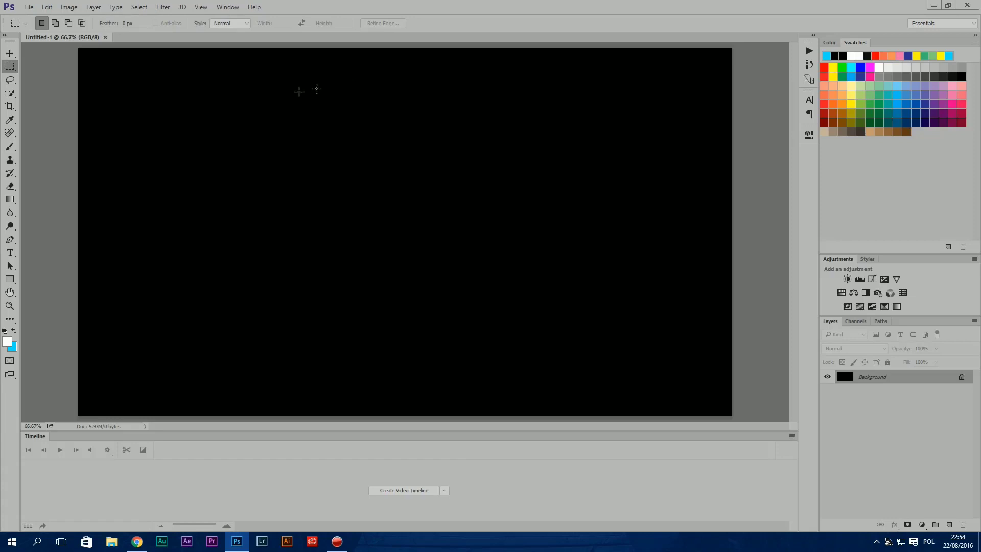
Add a guide layout of 5 rows without columns to the canvas
{"action": "left_click", "coordinate": [225, 11]}
{"action": "mouse_move", "coordinate": [201, 7]}
{"action": "left_click", "coordinate": [257, 281]}
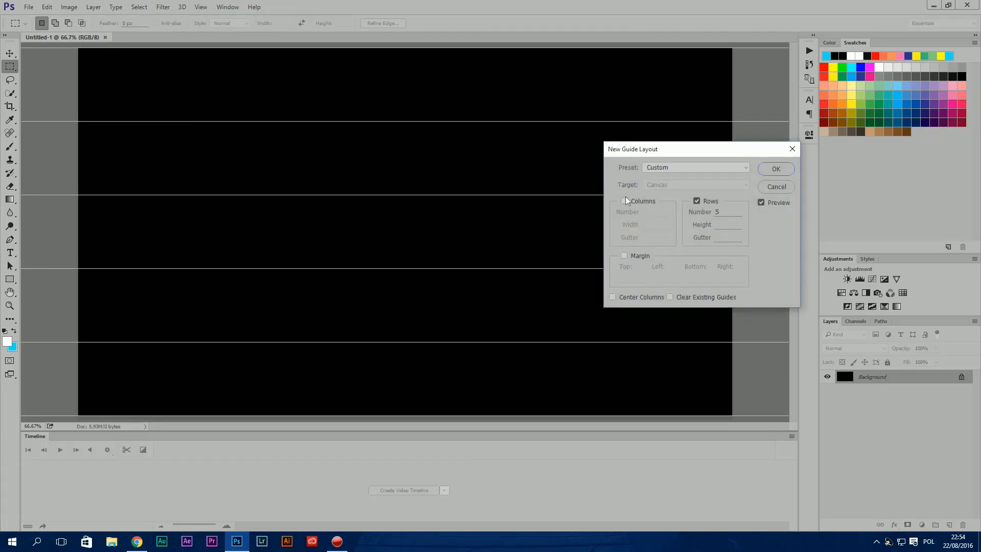
{"action": "left_click", "coordinate": [776, 169]}
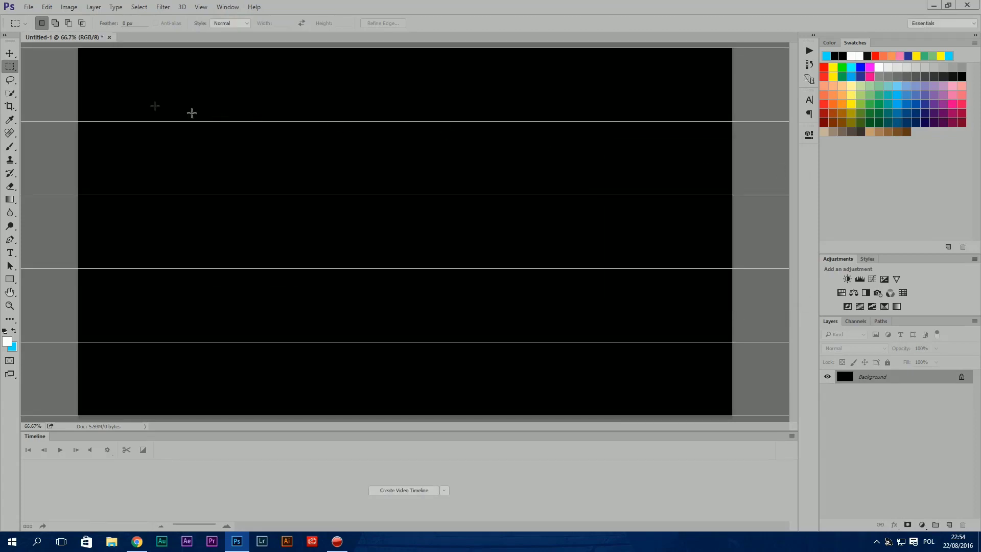
Draw a white-filled rectangle about 1954 × 216 px across the uppermost guide row
{"action": "key", "text": "u"}
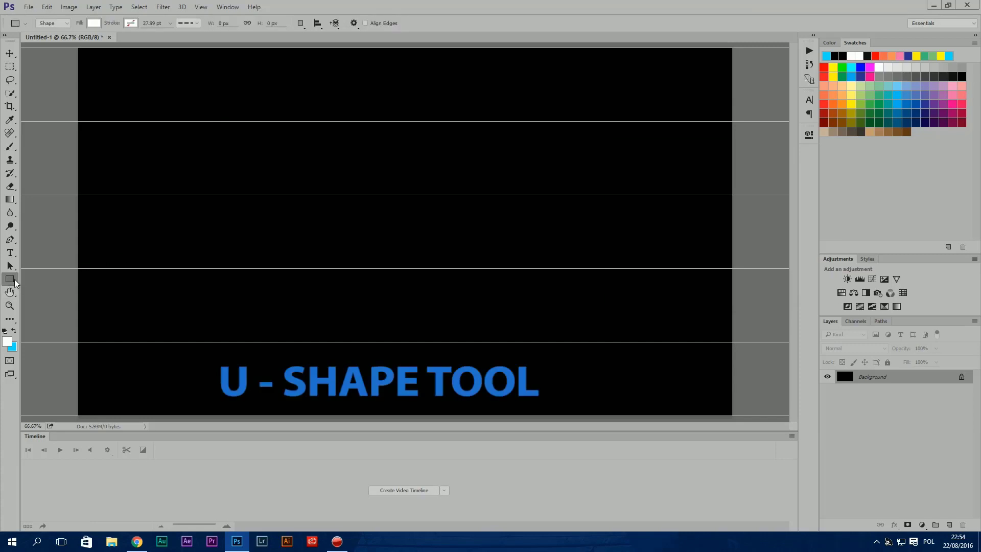
{"action": "left_click", "coordinate": [94, 23]}
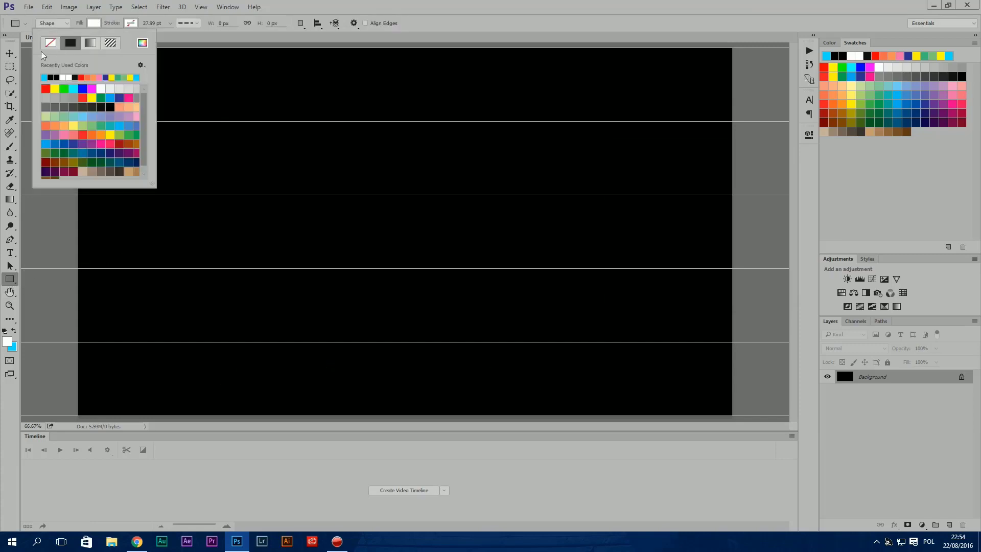
{"action": "left_click", "coordinate": [66, 77]}
{"action": "left_click", "coordinate": [94, 23]}
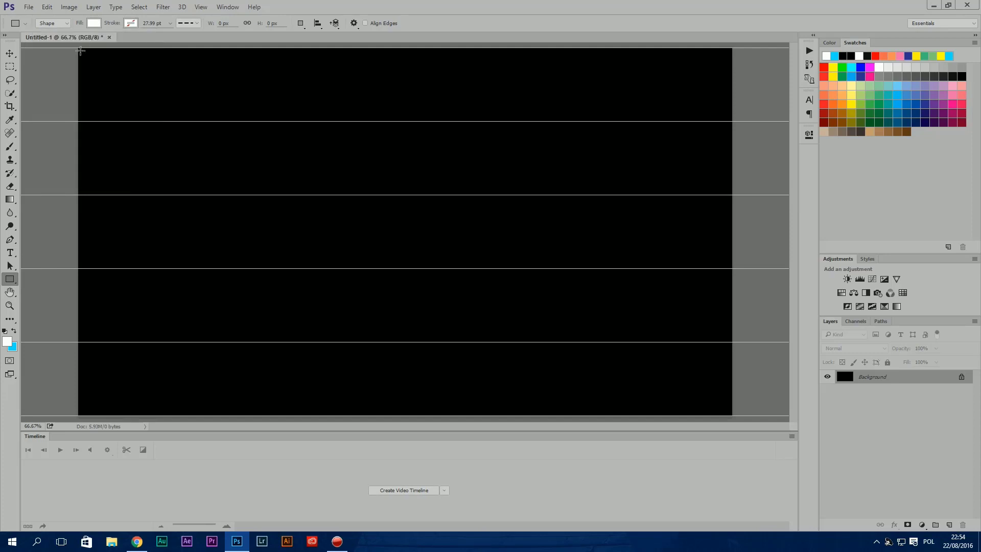
{"action": "left_click_drag", "start_coordinate": [74, 47], "coordinate": [738, 119]}
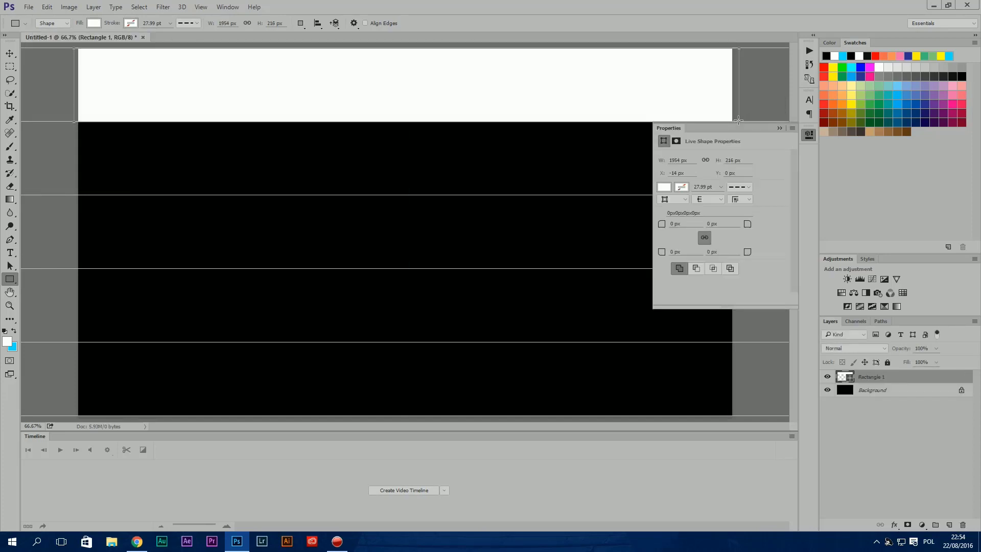
Transform the white rectangle so its sides snap to the canvas edges, making it 1920 px wide
{"action": "key", "text": "ctrl+t"}
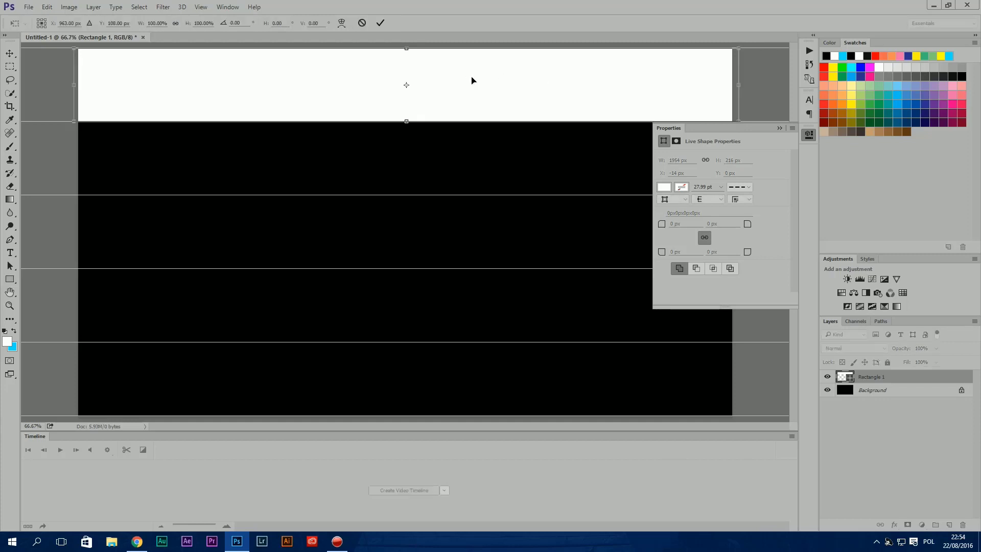
{"action": "left_click_drag", "start_coordinate": [409, 47], "coordinate": [408, 47]}
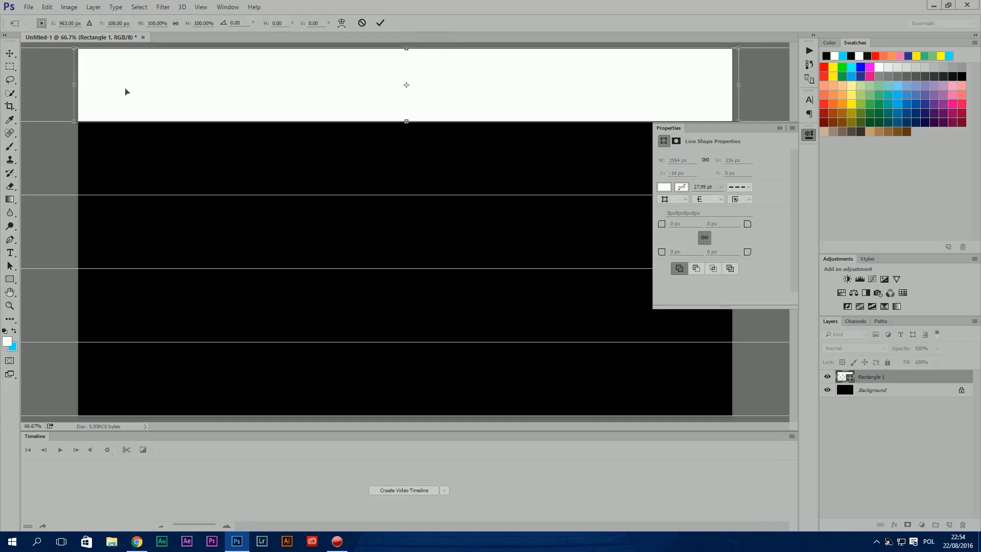
{"action": "left_click_drag", "start_coordinate": [75, 82], "coordinate": [79, 84]}
{"action": "left_click_drag", "start_coordinate": [737, 85], "coordinate": [732, 85]}
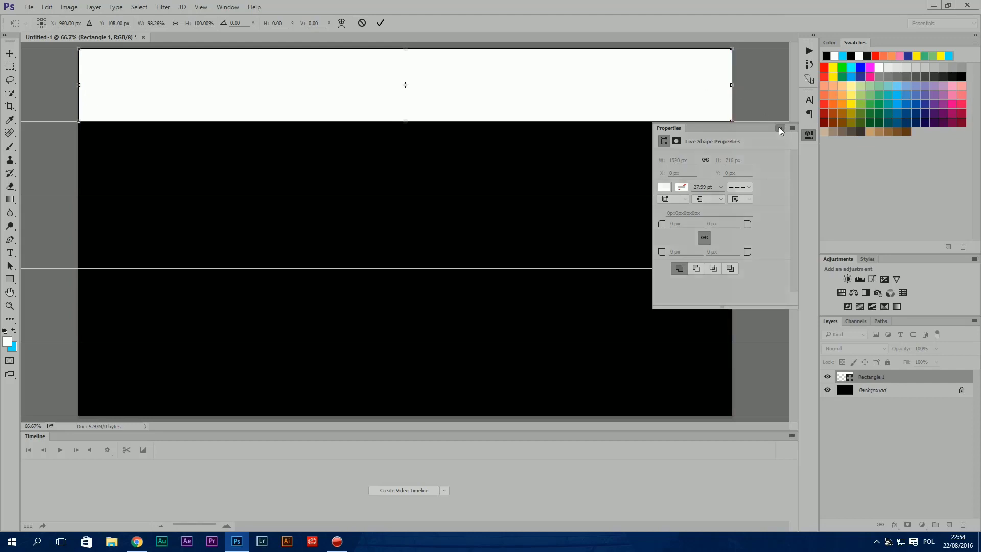
{"action": "left_click", "coordinate": [780, 128]}
{"action": "key", "text": "Return"}
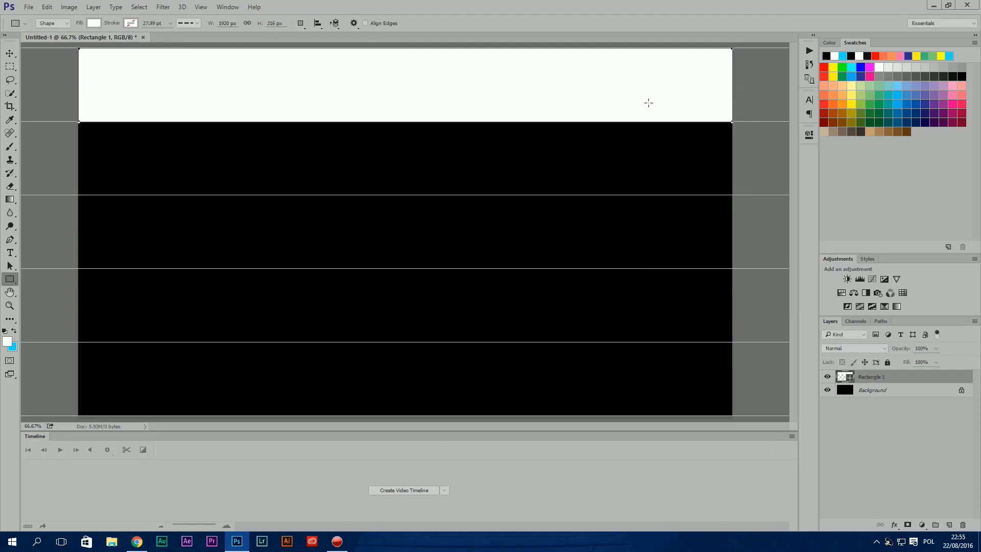
Duplicate the white rectangle four times and place the copies in the remaining guide rows to fill the canvas
{"action": "key", "text": "v"}
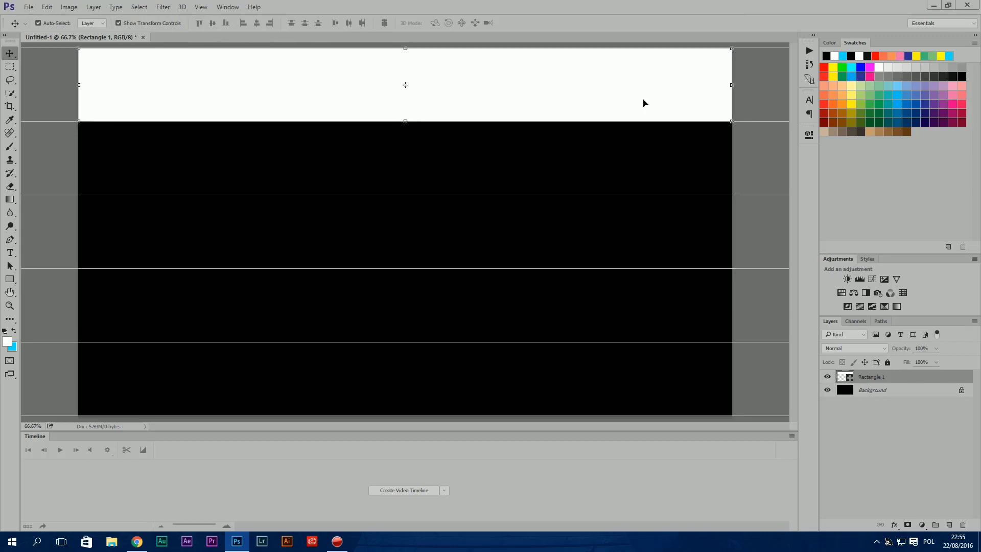
{"action": "key", "text": "ctrl+j"}
{"action": "left_click_drag", "start_coordinate": [644, 103], "coordinate": [626, 374]}
{"action": "key", "text": "ctrl+j"}
{"action": "key", "text": "ctrl+j"}
{"action": "key", "text": "ctrl+j"}
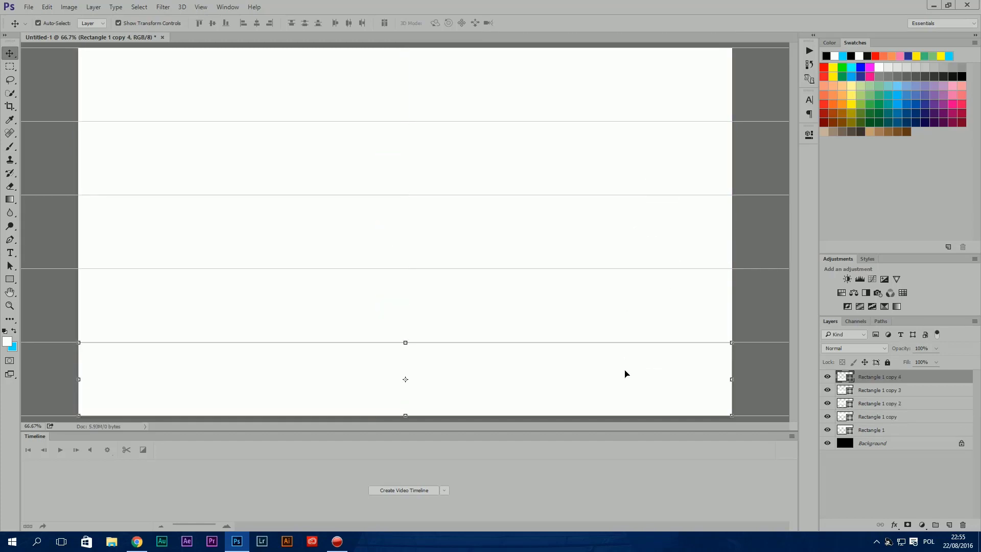
{"action": "left_click", "coordinate": [778, 331]}
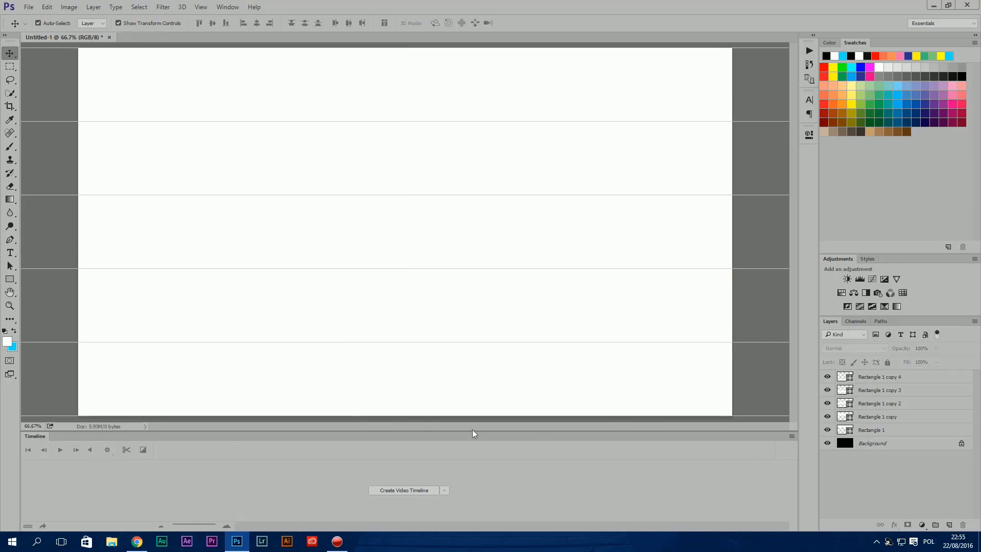
Create a video timeline for the document and enlarge the timeline area to show all rectangle tracks
{"action": "left_click", "coordinate": [228, 7]}
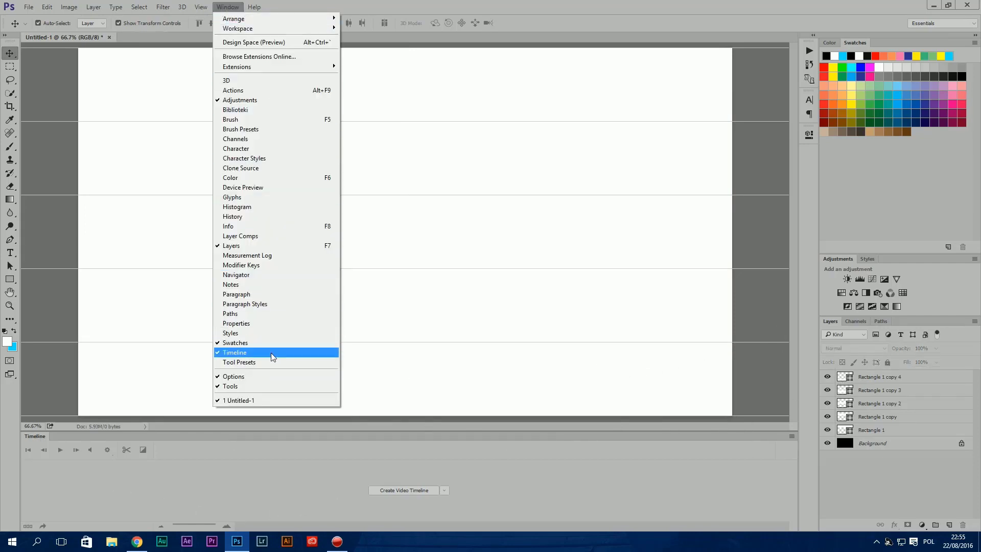
{"action": "left_click", "coordinate": [373, 376]}
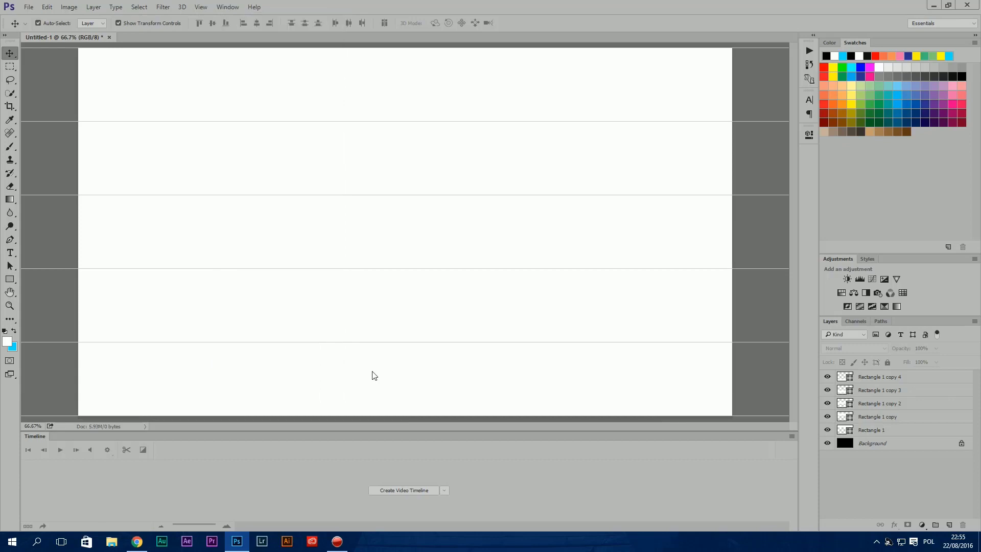
{"action": "left_click", "coordinate": [404, 490]}
{"action": "left_click_drag", "start_coordinate": [315, 430], "coordinate": [322, 369]}
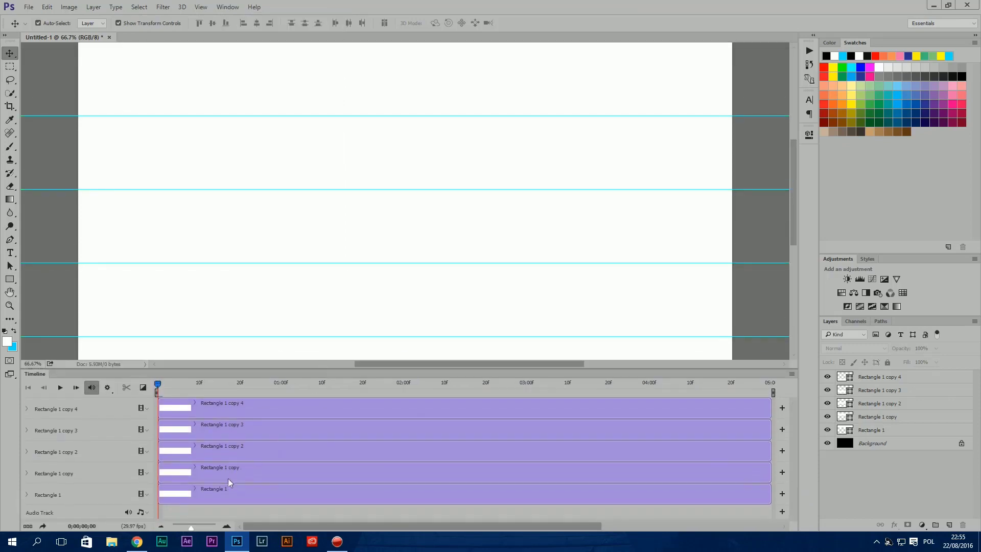
Trim the starts of Rectangle 1 copy through copy 4 so each begins about 9 frames after the previous rectangle
{"action": "left_click", "coordinate": [178, 473]}
{"action": "left_click_drag", "start_coordinate": [158, 469], "coordinate": [195, 470]}
{"action": "left_click_drag", "start_coordinate": [158, 443], "coordinate": [232, 447]}
{"action": "left_click_drag", "start_coordinate": [159, 429], "coordinate": [269, 432]}
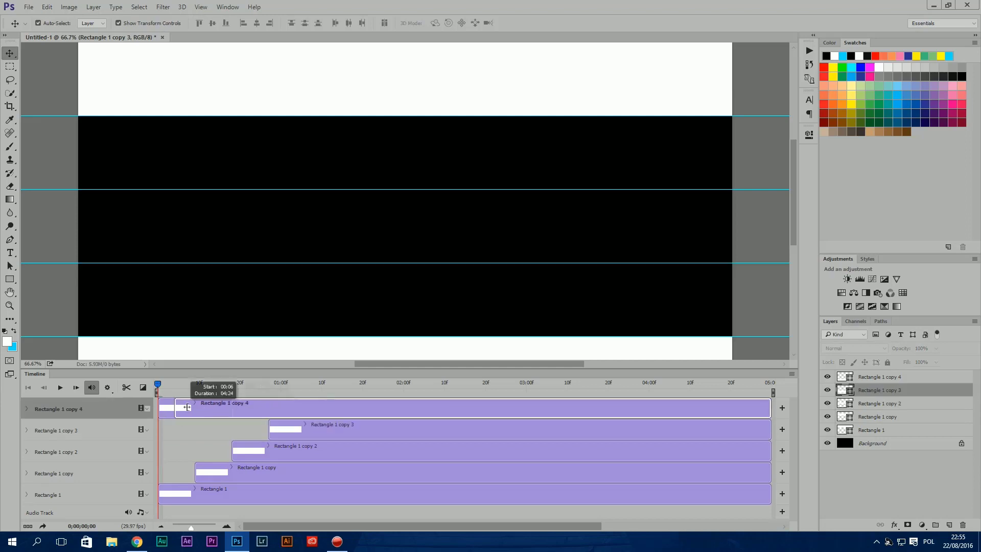
{"action": "left_click_drag", "start_coordinate": [159, 408], "coordinate": [305, 408]}
Play back the staggered rectangles appearing one by one and return the playhead to the timeline start
{"action": "left_click", "coordinate": [107, 387]}
{"action": "left_click", "coordinate": [184, 402]}
{"action": "left_click_drag", "start_coordinate": [194, 369], "coordinate": [280, 351]}
{"action": "key", "text": "space"}
{"action": "key", "text": "space"}
{"action": "left_click", "coordinate": [291, 479]}
{"action": "left_click", "coordinate": [159, 367]}
{"action": "key", "text": "space"}
{"action": "key", "text": "space"}
{"action": "left_click_drag", "start_coordinate": [236, 367], "coordinate": [149, 372]}
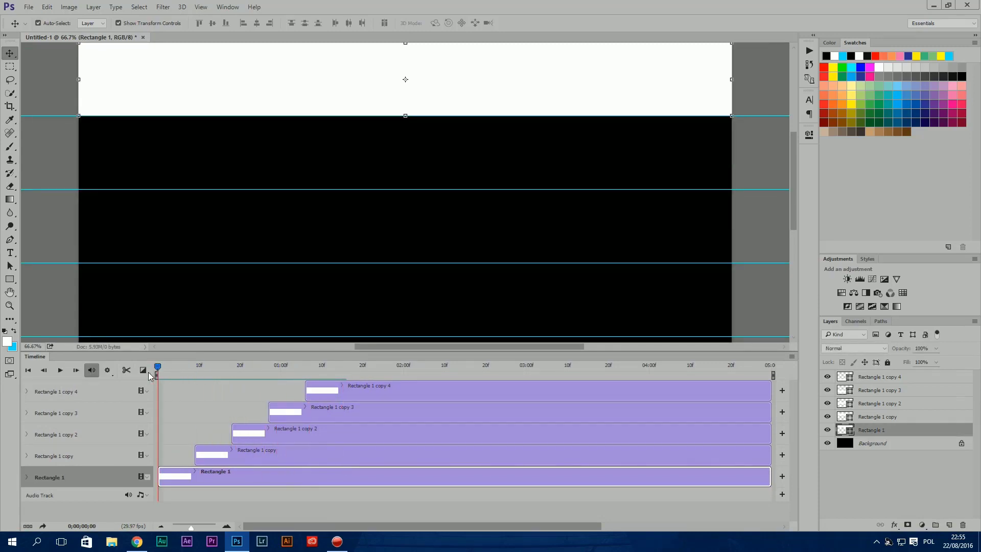
Open the timeline transition options and clear the Duration value for editing
{"action": "left_click", "coordinate": [144, 370]}
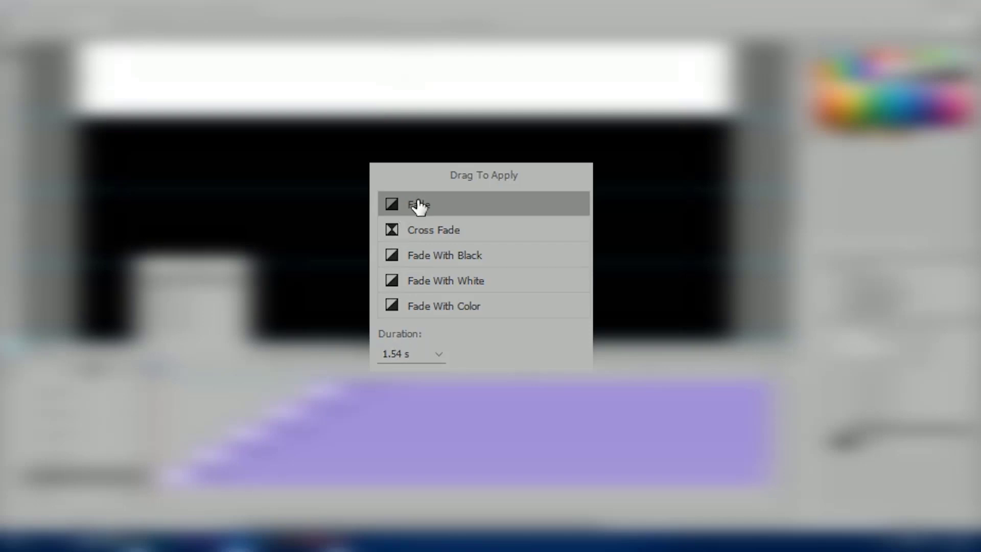
{"action": "left_click", "coordinate": [394, 353]}
{"action": "key", "text": "BackSpace"}
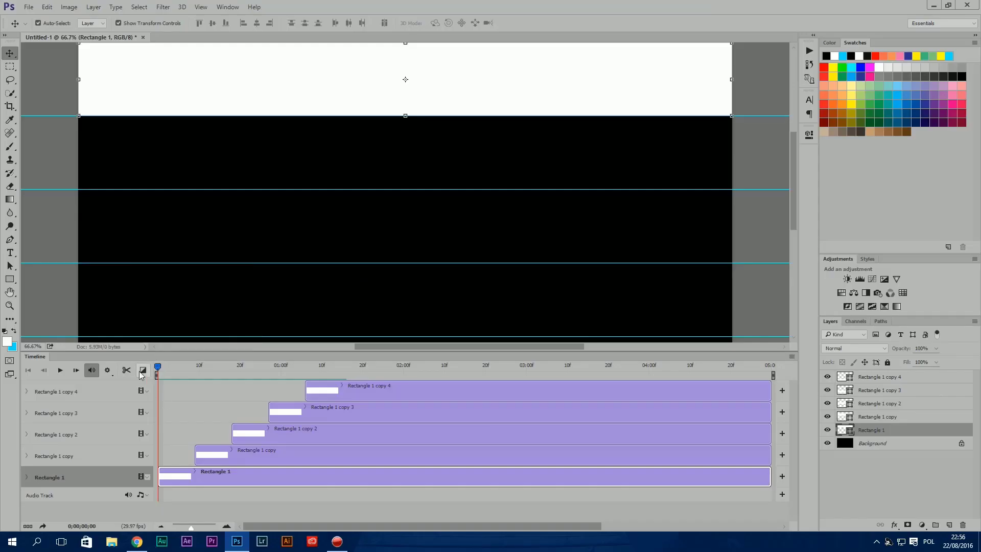
Add a fade-in transition to the start of each of the five rectangle clips in the timeline
{"action": "left_click", "coordinate": [145, 372]}
{"action": "left_click_drag", "start_coordinate": [207, 300], "coordinate": [176, 477]}
{"action": "left_click_drag", "start_coordinate": [219, 327], "coordinate": [215, 456]}
{"action": "left_click_drag", "start_coordinate": [174, 294], "coordinate": [291, 413]}
{"action": "left_click_drag", "start_coordinate": [227, 282], "coordinate": [337, 391]}
{"action": "left_click", "coordinate": [290, 317]}
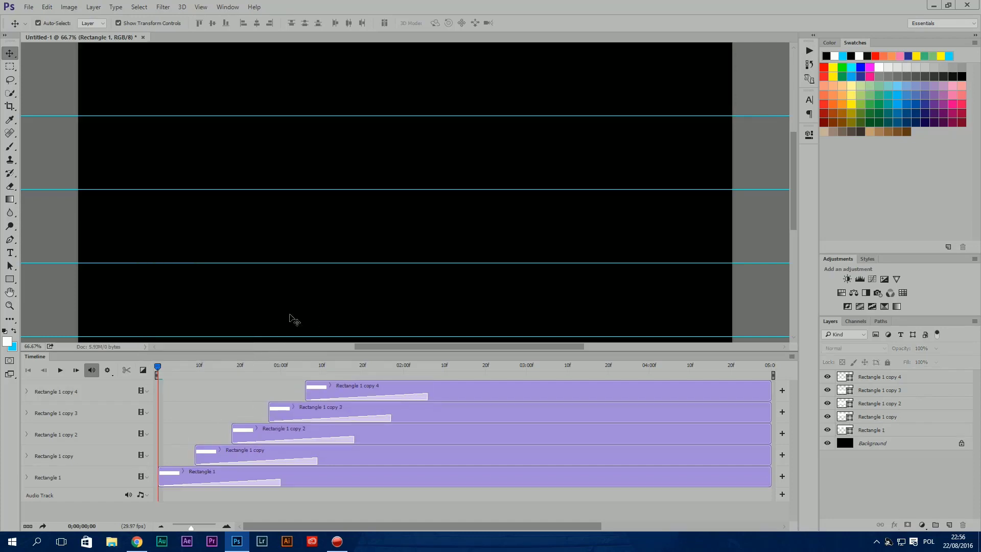
Play back the staggered fade animation and enlarge the canvas area to preview it in full
{"action": "key", "text": "space"}
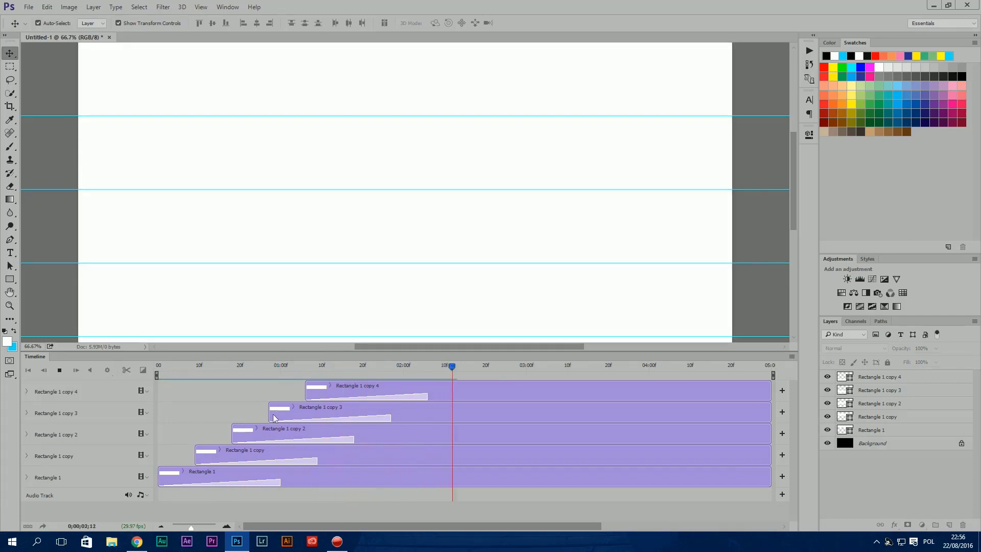
{"action": "key", "text": "space"}
{"action": "left_click_drag", "start_coordinate": [325, 353], "coordinate": [276, 430]}
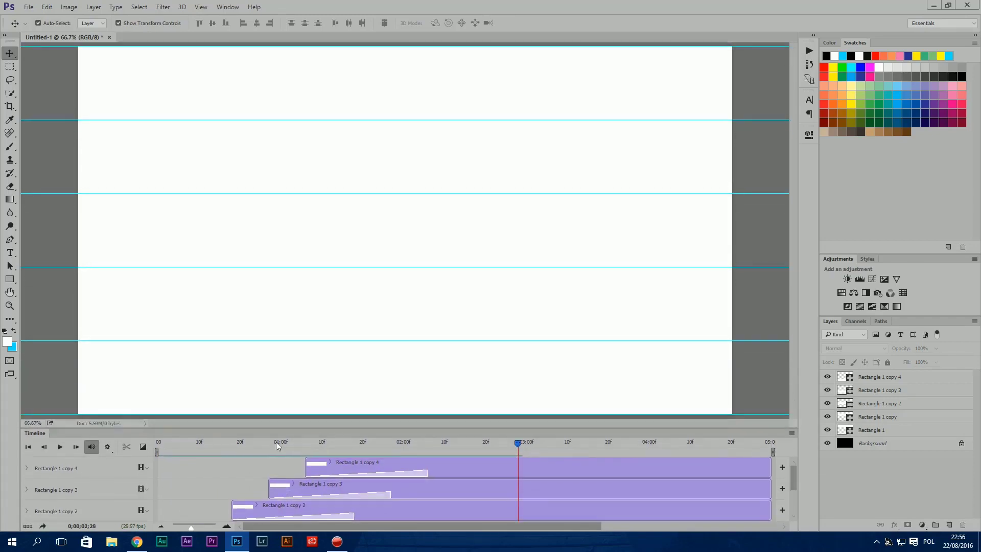
{"action": "key", "text": "space"}
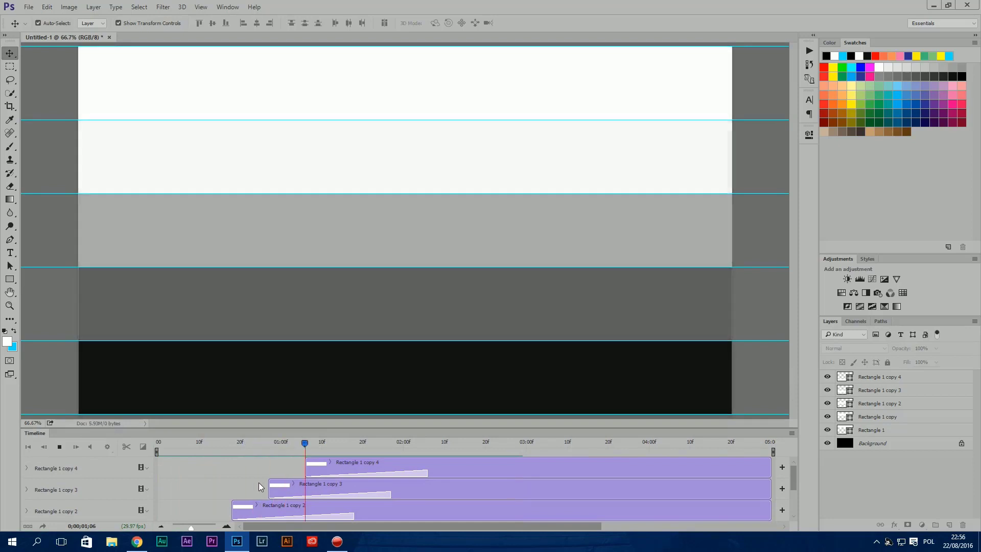
{"action": "key", "text": "space"}
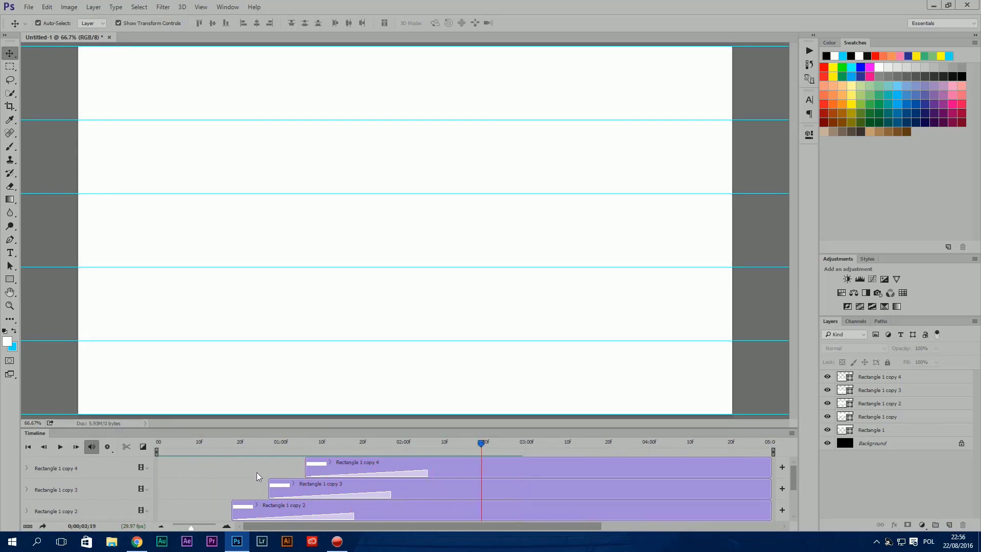
Shorten the timeline's work area to end at frame 87, just before 03:00f, and play it back
{"action": "left_click_drag", "start_coordinate": [772, 452], "coordinate": [520, 453]}
{"action": "left_click_drag", "start_coordinate": [482, 446], "coordinate": [462, 447]}
{"action": "key", "text": "space"}
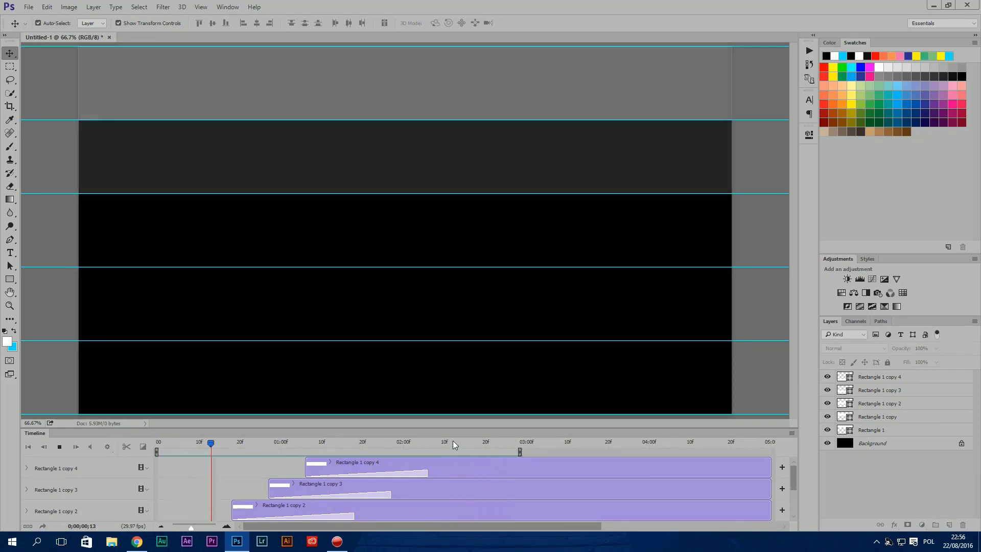
{"action": "key", "text": "space"}
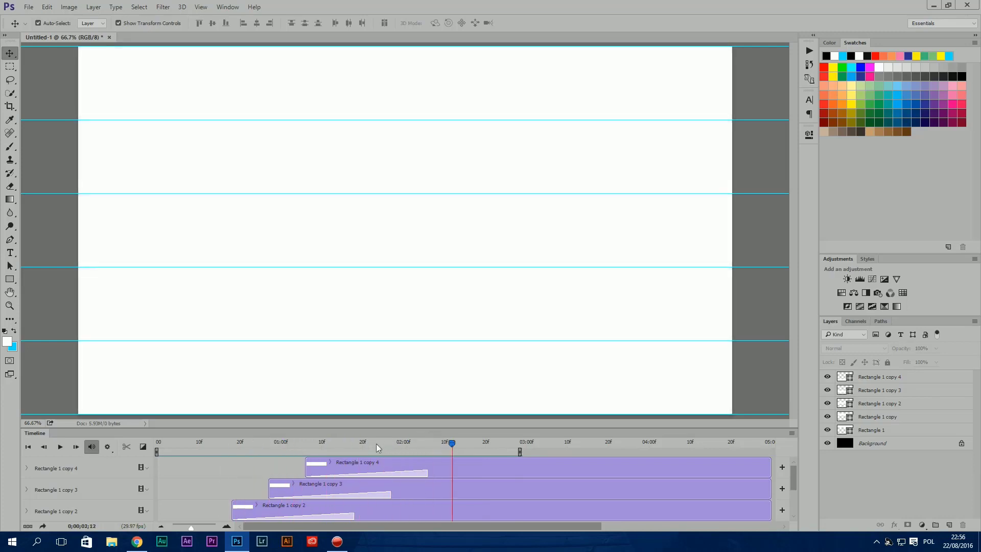
Begin a video render of the work area in H.264 format with the High Quality preset
{"action": "left_click", "coordinate": [28, 9]}
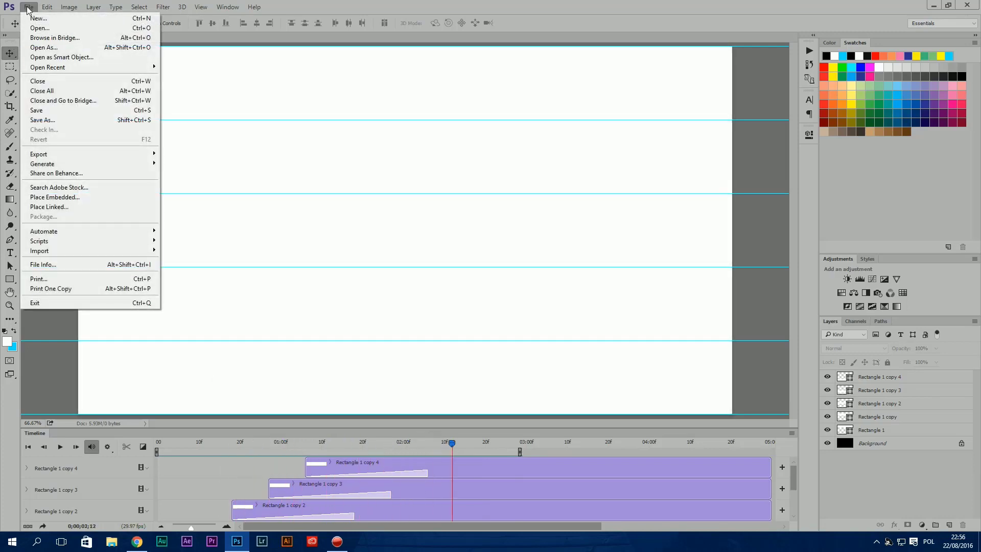
{"action": "mouse_move", "coordinate": [77, 153]}
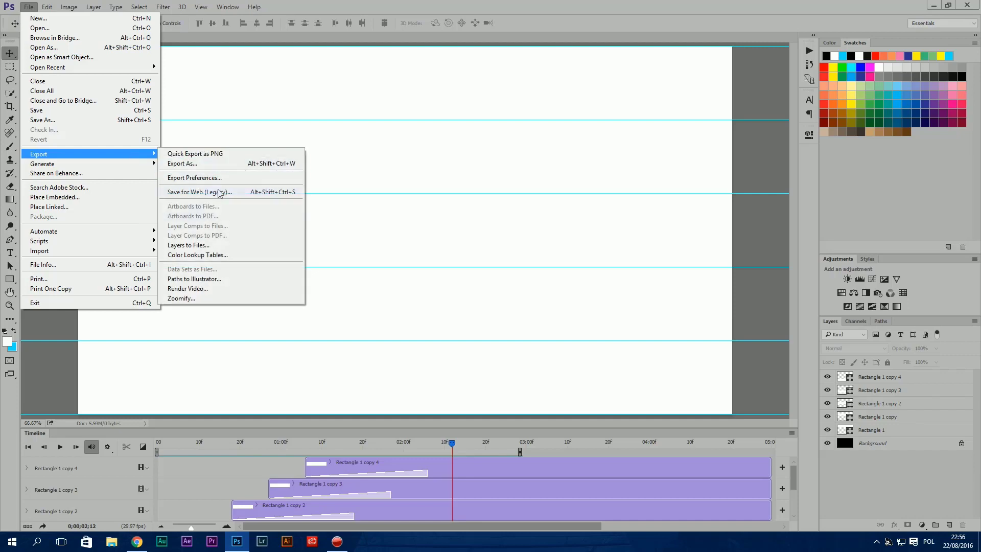
{"action": "left_click", "coordinate": [217, 290]}
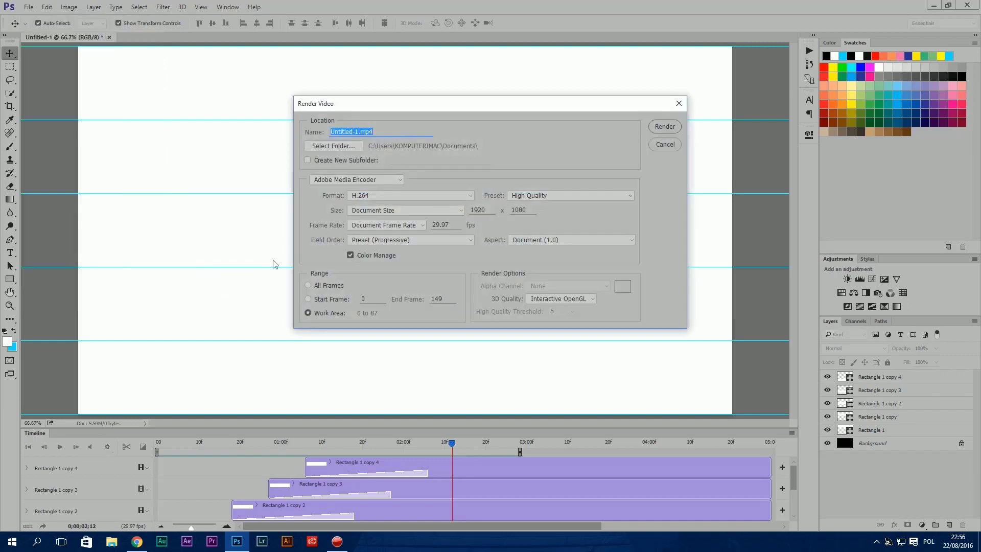
{"action": "left_click", "coordinate": [406, 195]}
{"action": "left_click", "coordinate": [405, 196]}
{"action": "left_click", "coordinate": [546, 196]}
{"action": "left_click", "coordinate": [547, 200]}
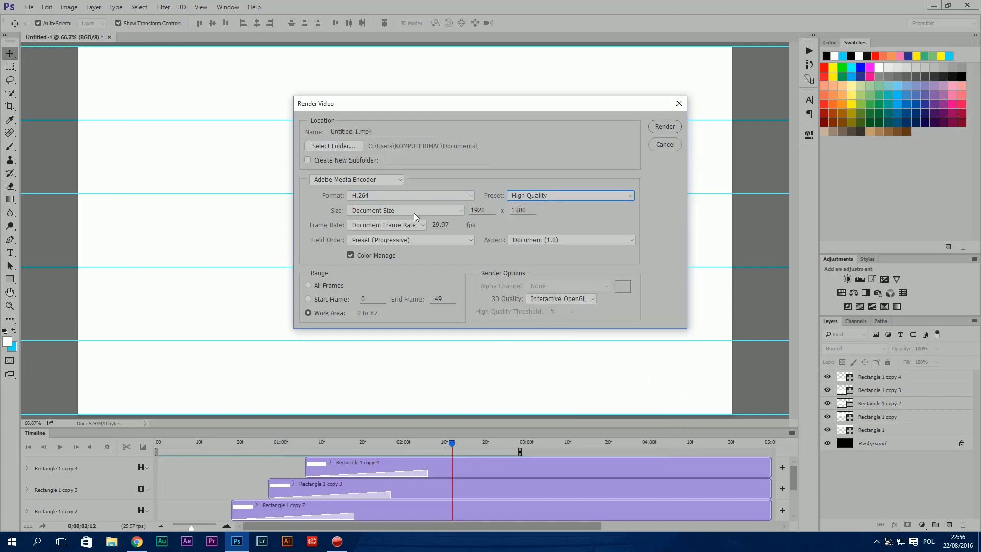
Set the render destination to the COURSE folder on the Desktop
{"action": "left_click", "coordinate": [335, 144]}
{"action": "left_click_drag", "start_coordinate": [562, 257], "coordinate": [555, 279]}
{"action": "left_click", "coordinate": [457, 233]}
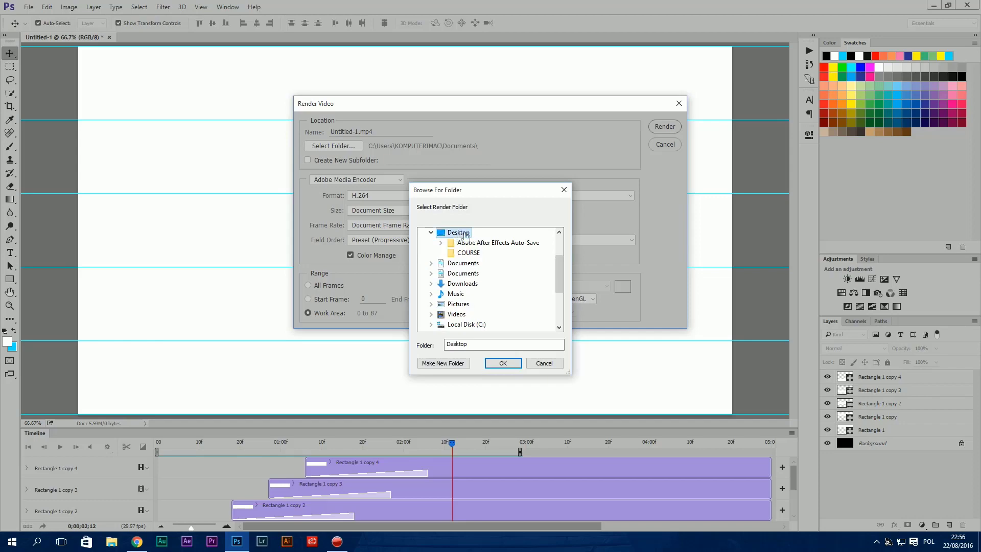
{"action": "left_click", "coordinate": [468, 253]}
{"action": "left_click", "coordinate": [500, 363]}
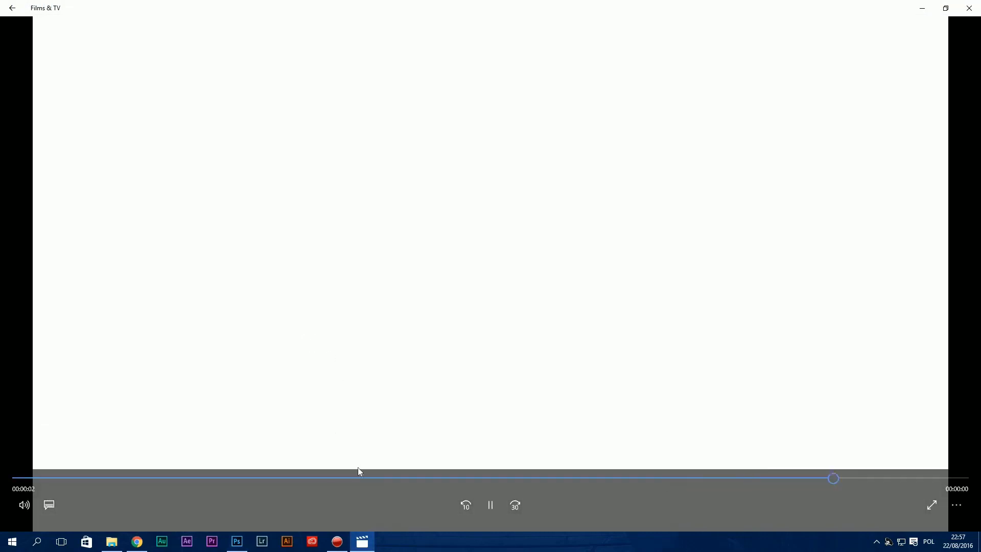
Replay the rendered video from its beginning in Films & TV to review the fading stripes
{"action": "left_click_drag", "start_coordinate": [377, 476], "coordinate": [1, 462]}
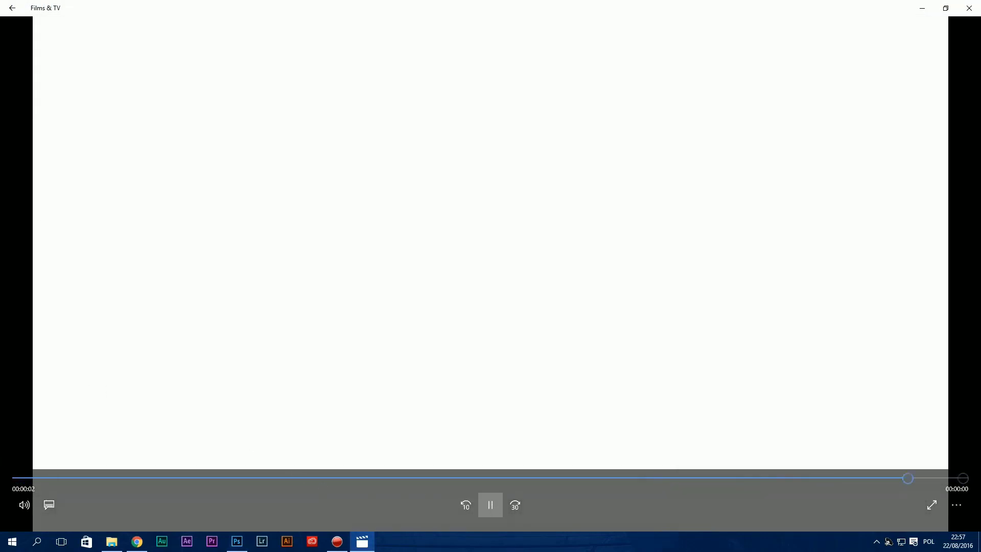
{"action": "left_click", "coordinate": [489, 503]}
{"action": "left_click", "coordinate": [489, 502]}
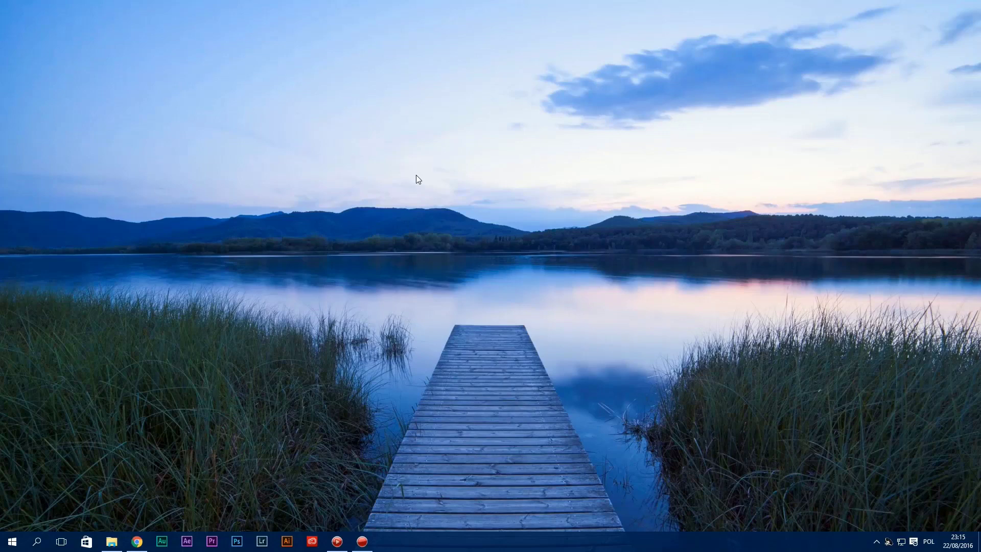
Switch to Photoshop, start a new document and open its width for editing
{"action": "left_click", "coordinate": [237, 541]}
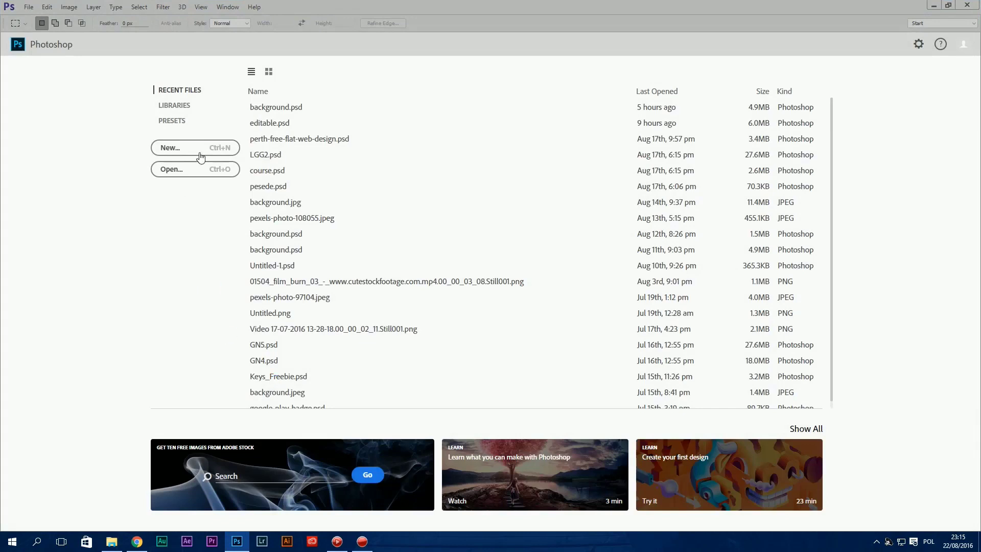
{"action": "left_click", "coordinate": [199, 152]}
{"action": "left_click", "coordinate": [282, 116]}
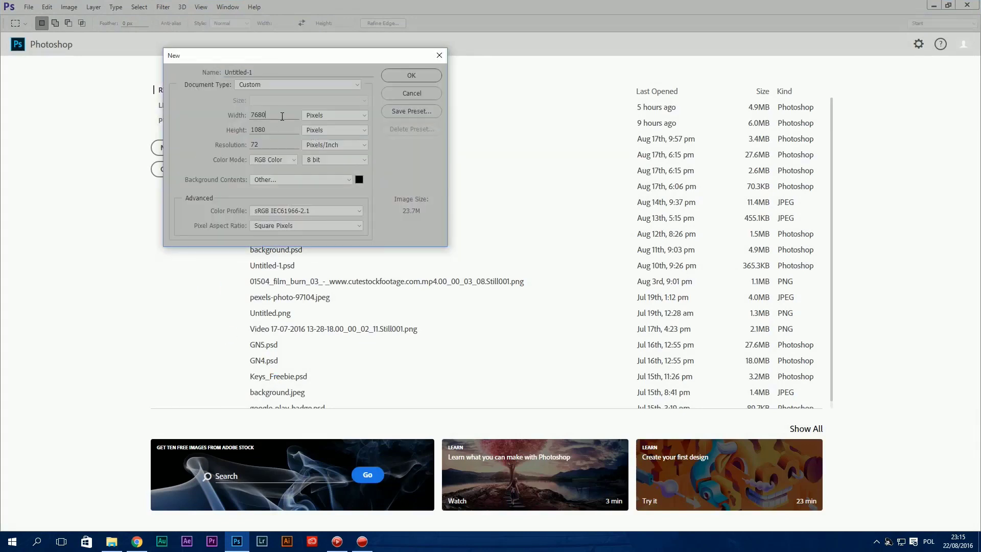
Open Calculator and multiply 1920 by 4 to work out the document width
{"action": "left_click", "coordinate": [37, 542]}
{"action": "type", "text": "cal"}
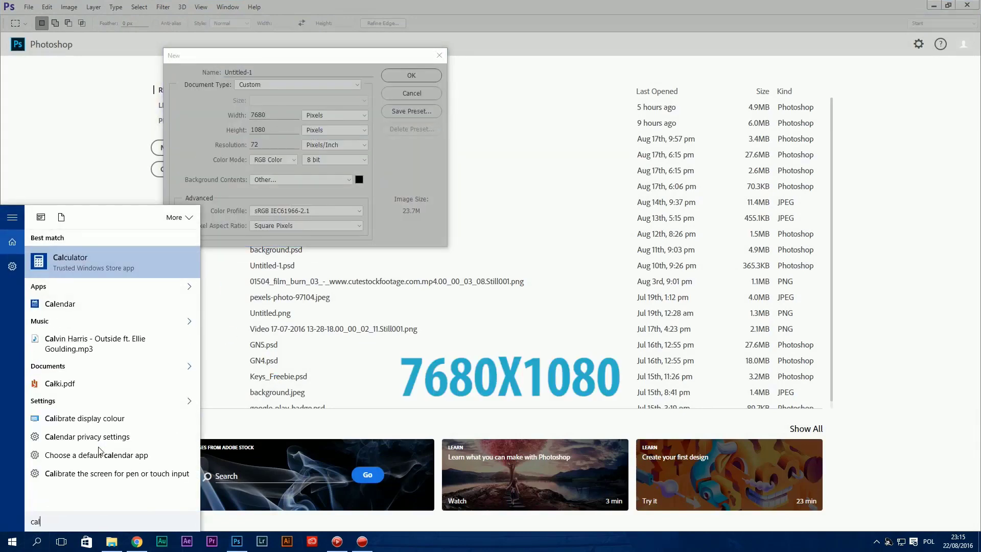
{"action": "key", "text": "Return"}
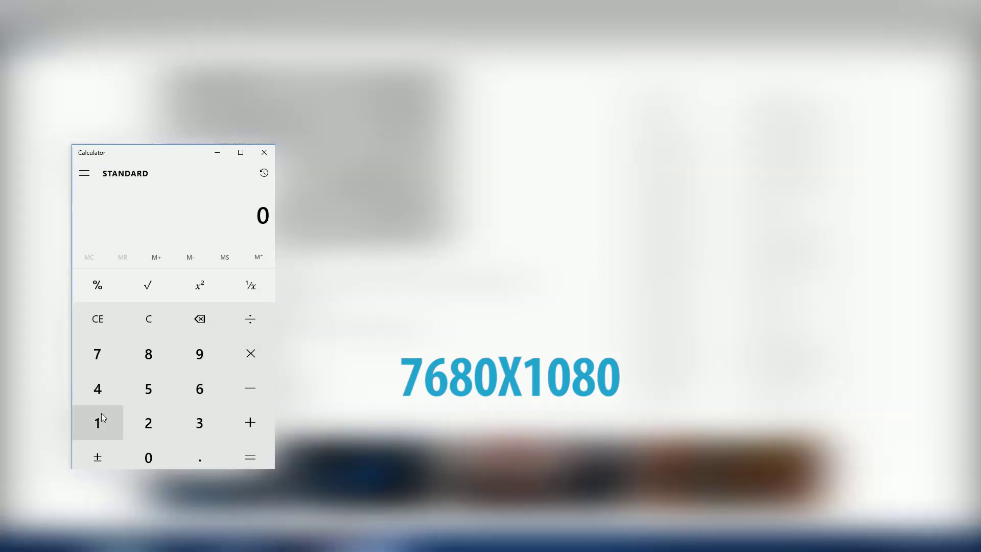
{"action": "left_click", "coordinate": [100, 417]}
{"action": "left_click", "coordinate": [180, 360]}
{"action": "left_click", "coordinate": [148, 423]}
{"action": "left_click", "coordinate": [148, 457]}
{"action": "left_click", "coordinate": [248, 358]}
{"action": "left_click", "coordinate": [121, 393]}
{"action": "left_click", "coordinate": [254, 450]}
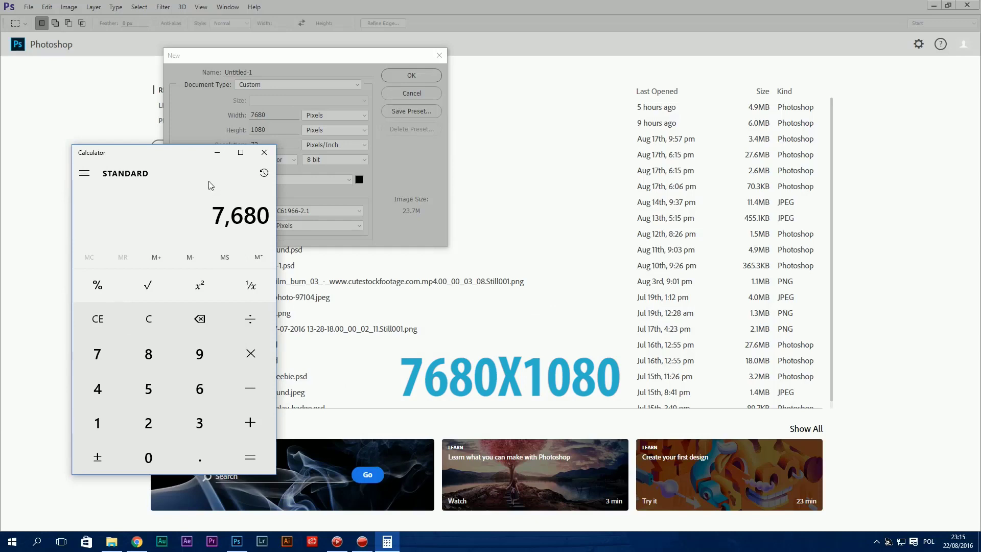
Return to Photoshop, create the 7680 × 1080 px document with a black background and shrink the timeline area
{"action": "left_click_drag", "start_coordinate": [189, 160], "coordinate": [150, 182]}
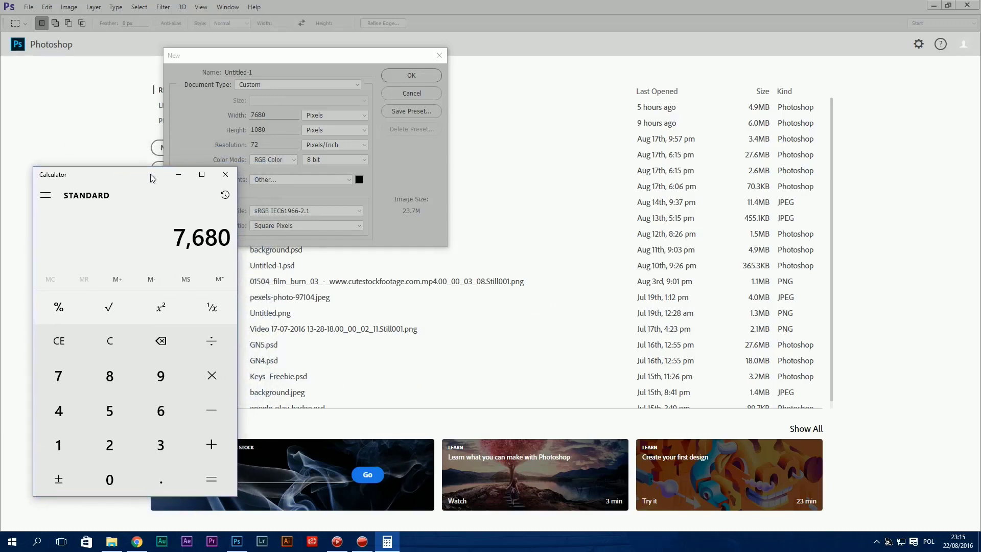
{"action": "left_click", "coordinate": [179, 174]}
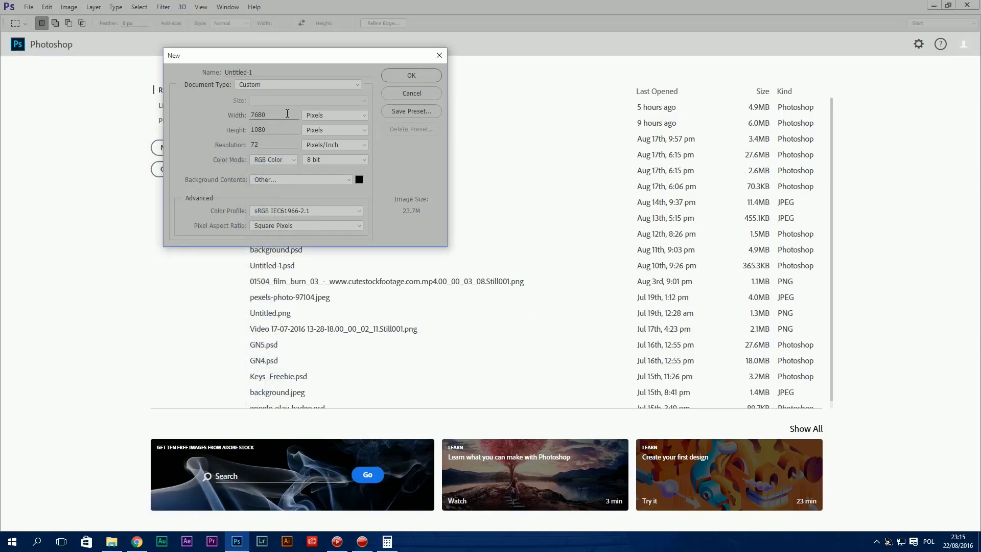
{"action": "left_click", "coordinate": [396, 75]}
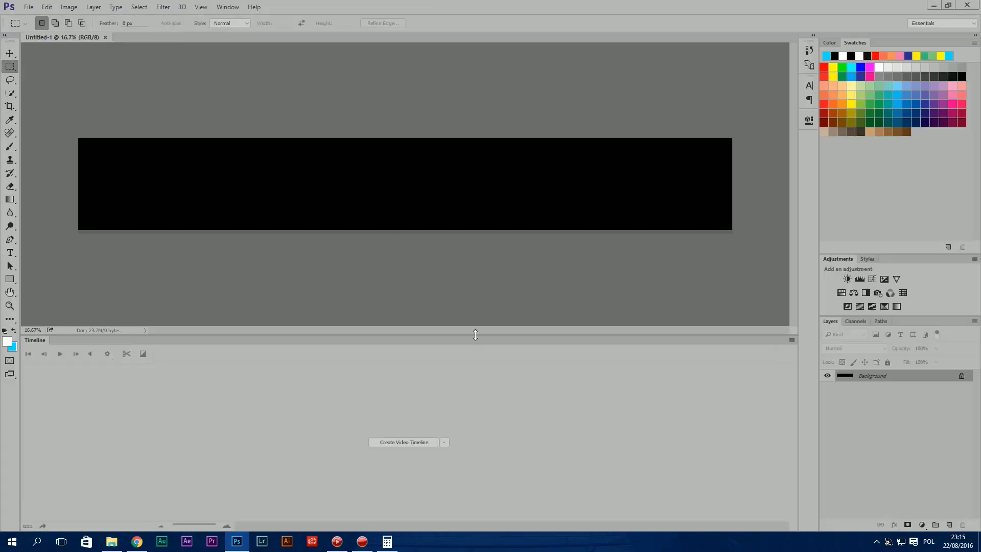
{"action": "left_click_drag", "start_coordinate": [475, 334], "coordinate": [483, 402]}
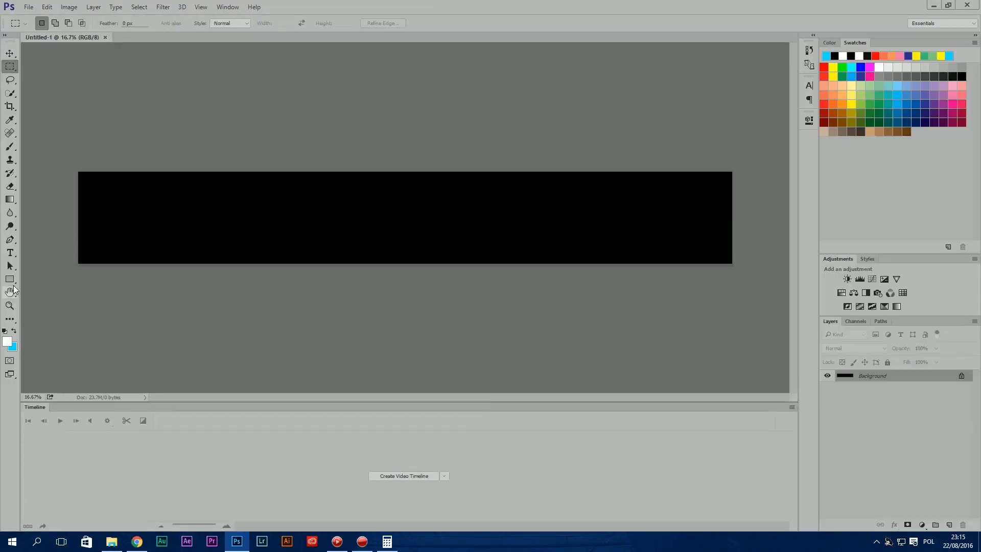
Choose the Custom Shape tool with the thick solid right-pointing arrow as its shape
{"action": "left_click_drag", "start_coordinate": [10, 279], "coordinate": [37, 300]}
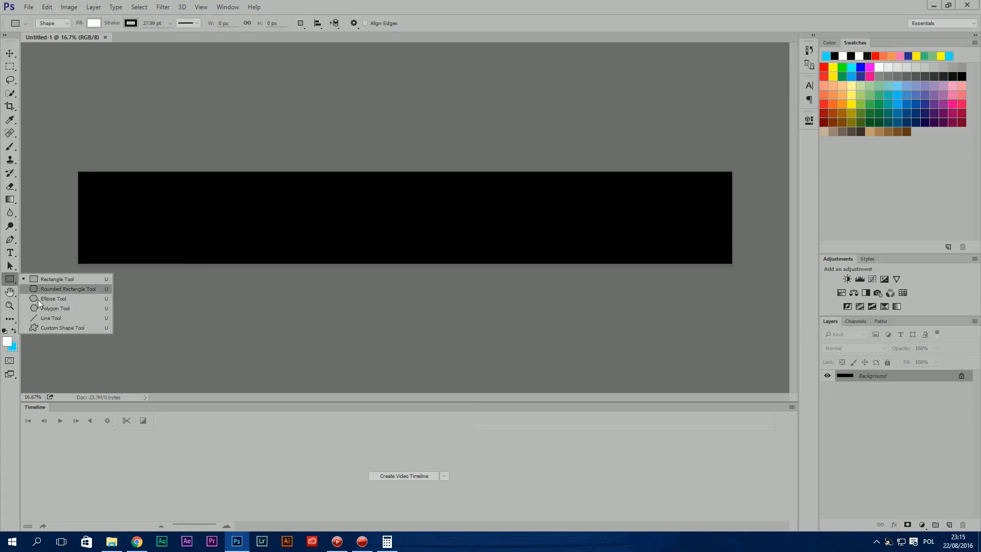
{"action": "left_click", "coordinate": [60, 326]}
{"action": "left_click", "coordinate": [399, 24]}
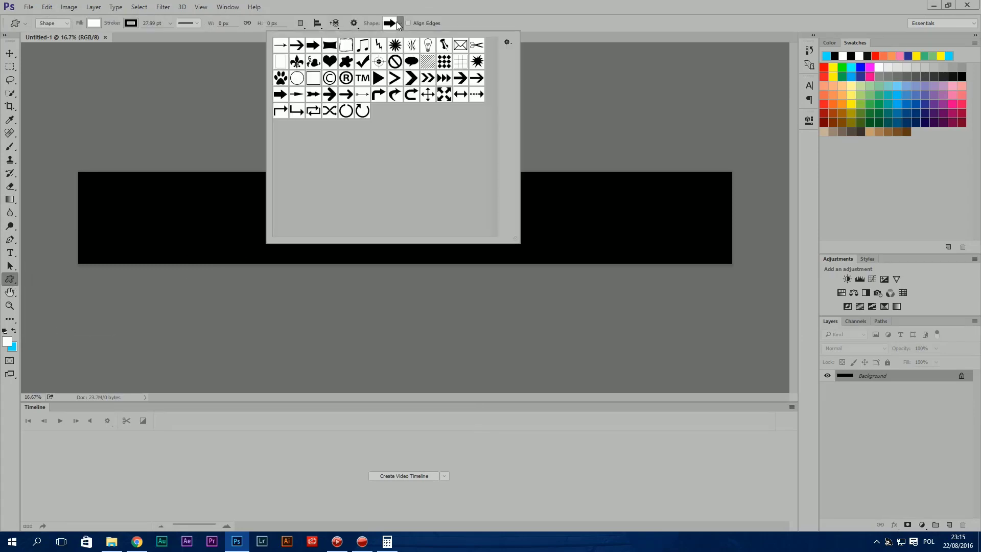
{"action": "left_click", "coordinate": [280, 46]}
{"action": "left_click", "coordinate": [275, 95]}
{"action": "left_click", "coordinate": [391, 24]}
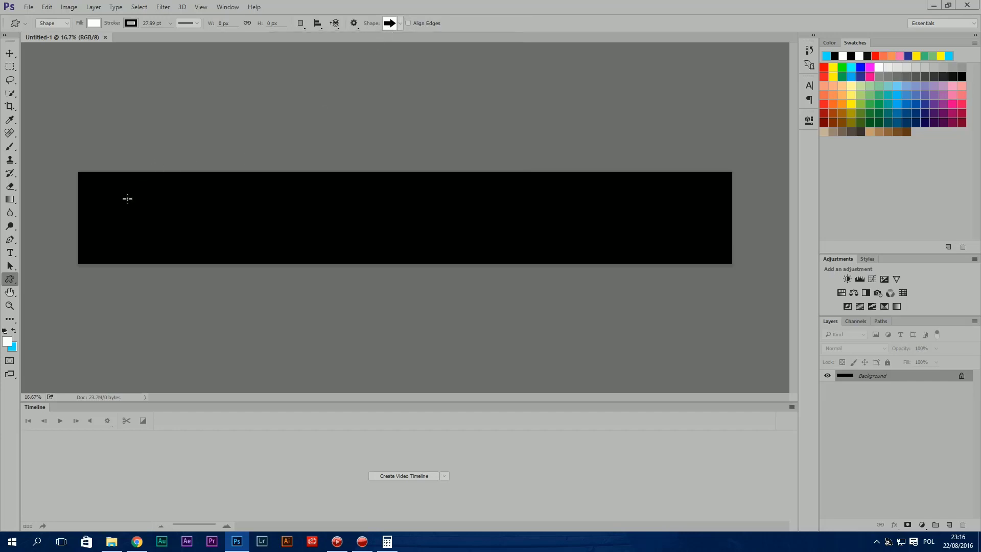
Draw a white arrow about 1176 × 844 px near the canvas's left end, keeping the foreground colour white
{"action": "left_click", "coordinate": [7, 340]}
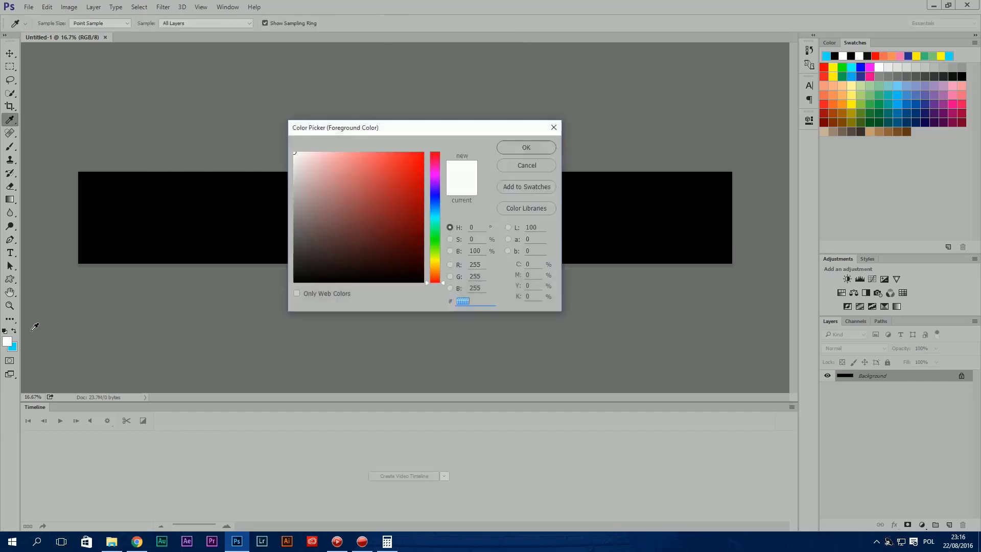
{"action": "left_click", "coordinate": [508, 150]}
{"action": "left_click_drag", "start_coordinate": [136, 204], "coordinate": [234, 279]}
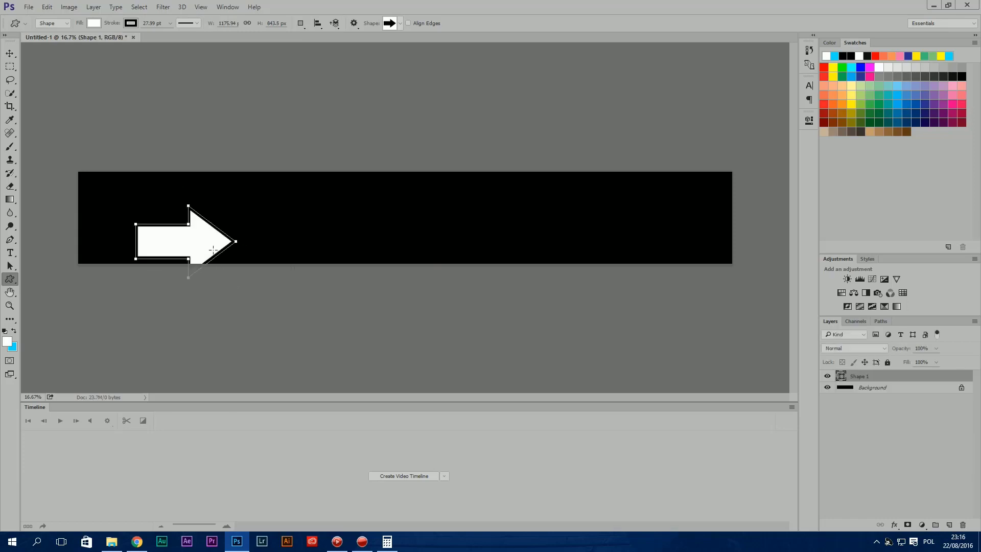
Move the arrow to the canvas's left end, centred vertically, and enlarge it to nearly the full canvas height
{"action": "key", "text": "v"}
{"action": "left_click_drag", "start_coordinate": [199, 246], "coordinate": [143, 214]}
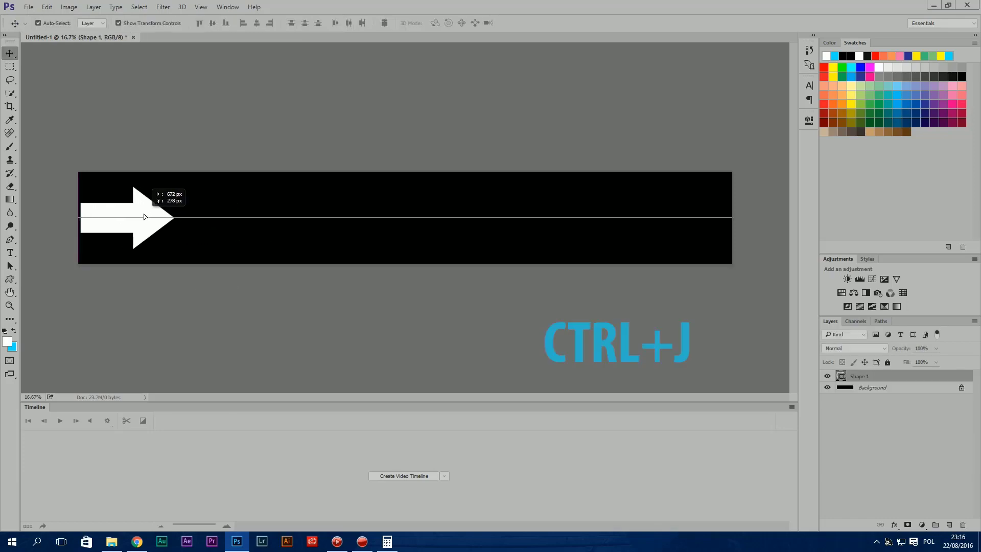
{"action": "left_click_drag", "start_coordinate": [178, 182], "coordinate": [199, 166]}
Duplicate the arrow five times and space the copies evenly in a row that runs past the canvas's right edge
{"action": "left_click_drag", "start_coordinate": [160, 208], "coordinate": [530, 205]}
{"action": "key", "text": "Return"}
{"action": "key", "text": "ctrl+j"}
{"action": "key", "text": "ctrl+j"}
{"action": "key", "text": "ctrl+j"}
{"action": "left_click_drag", "start_coordinate": [615, 200], "coordinate": [757, 201]}
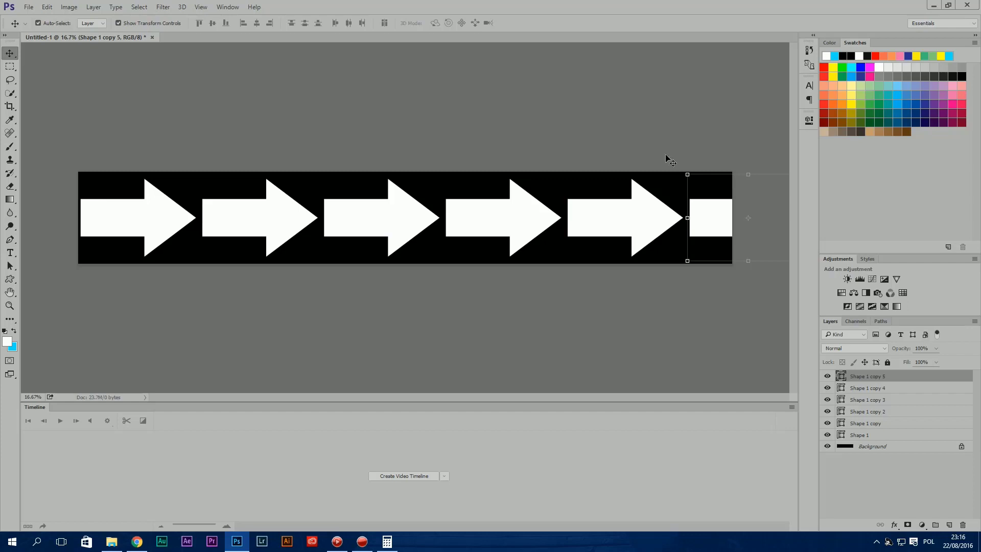
Select all six arrow layers and merge their shapes into a single layer
{"action": "left_click", "coordinate": [645, 151]}
{"action": "left_click", "coordinate": [894, 378]}
{"action": "left_click", "coordinate": [889, 435], "text": "shift"}
{"action": "right_click", "coordinate": [887, 393]}
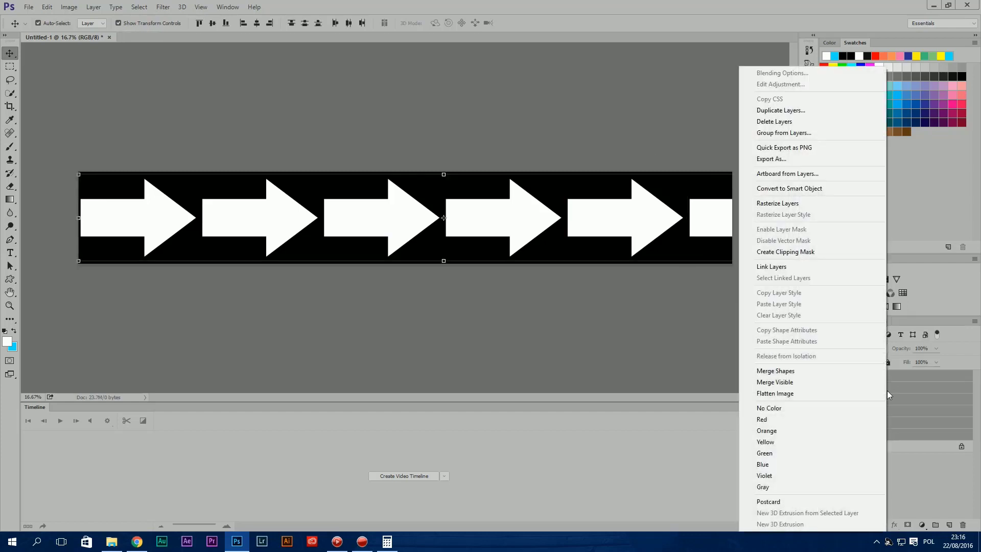
{"action": "left_click", "coordinate": [817, 369]}
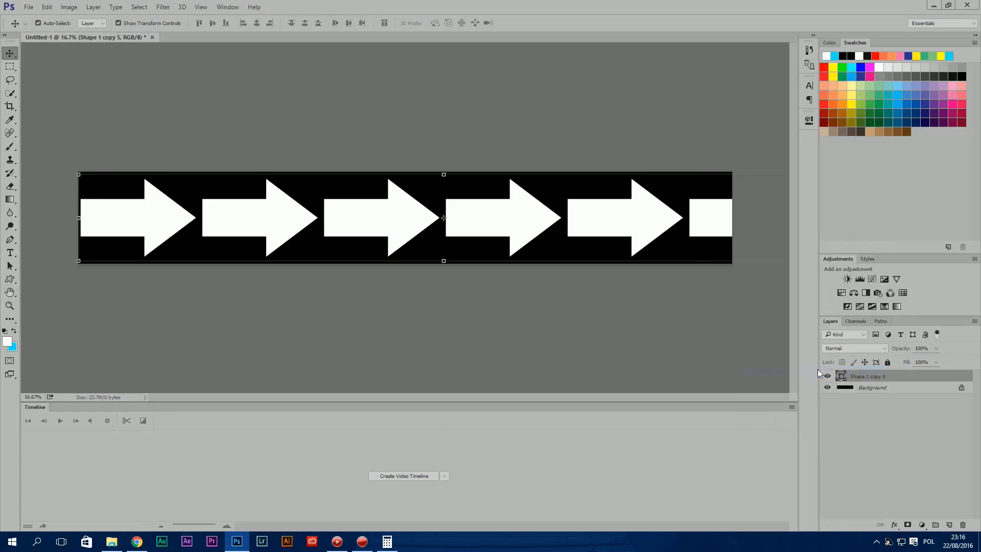
Crop the canvas to a centred 1920 × 1080 frame over the middle of the arrow strip
{"action": "left_click", "coordinate": [10, 106]}
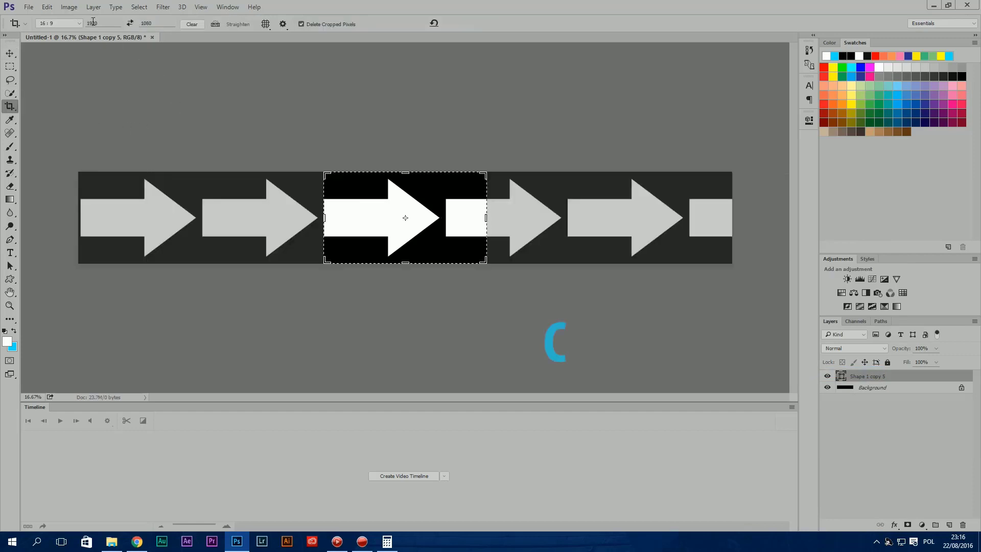
{"action": "left_click", "coordinate": [52, 26]}
{"action": "left_click", "coordinate": [93, 31]}
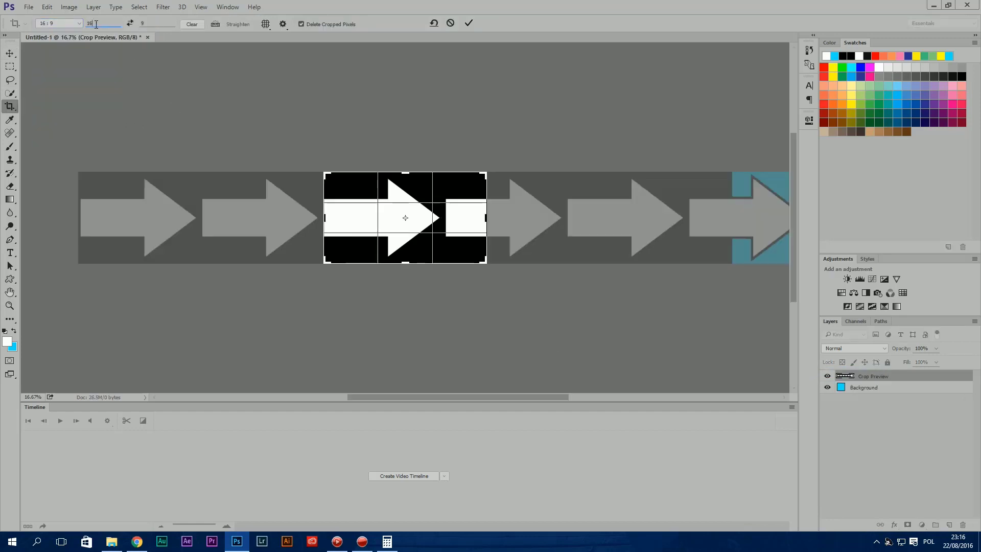
{"action": "left_click_drag", "start_coordinate": [98, 25], "coordinate": [60, 21]}
{"action": "type", "text": "1"}
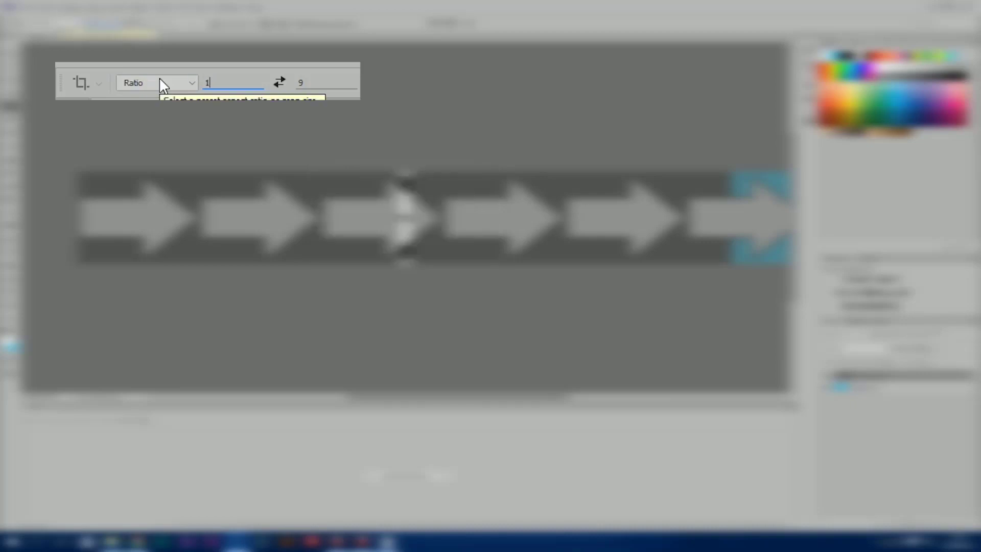
{"action": "type", "text": "920"}
{"action": "key", "text": "Tab"}
{"action": "type", "text": "108"}
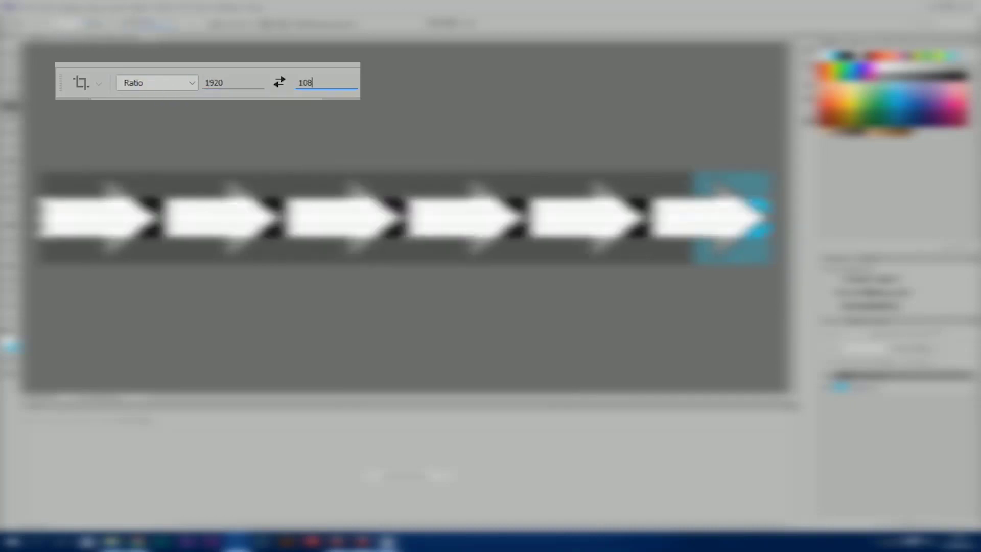
{"action": "type", "text": "0"}
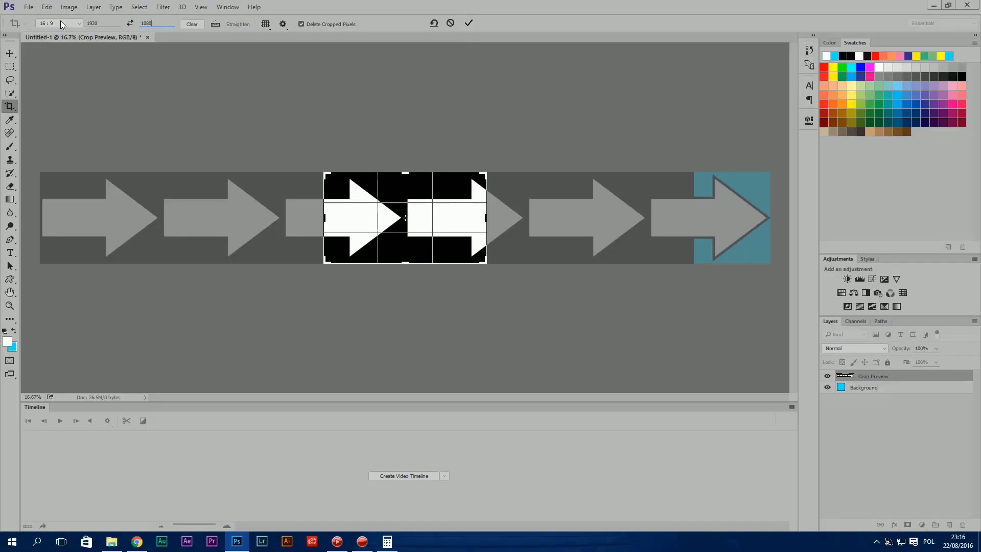
{"action": "left_click", "coordinate": [469, 23]}
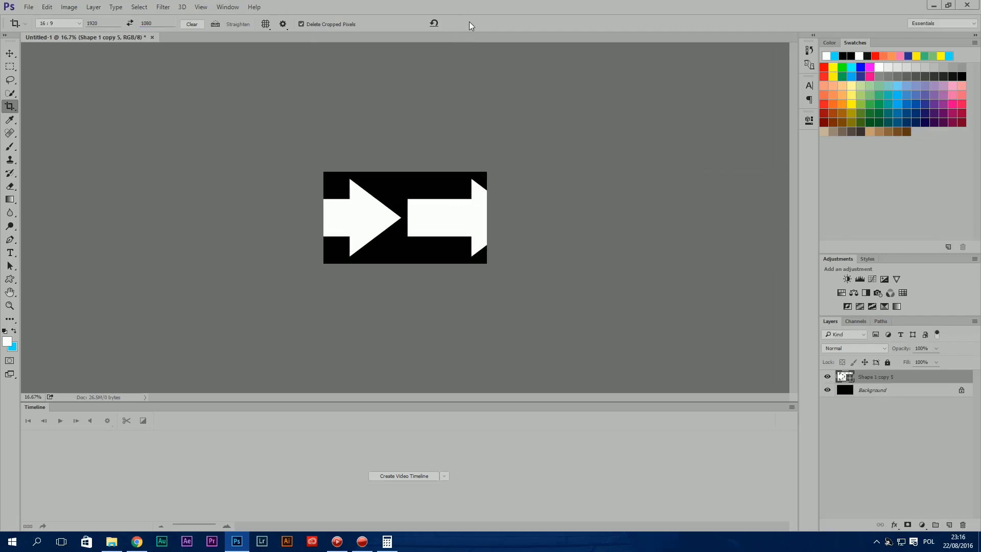
Create a video timeline and add a vector mask position keyframe to the arrow layer at the first frame
{"action": "left_click", "coordinate": [876, 390]}
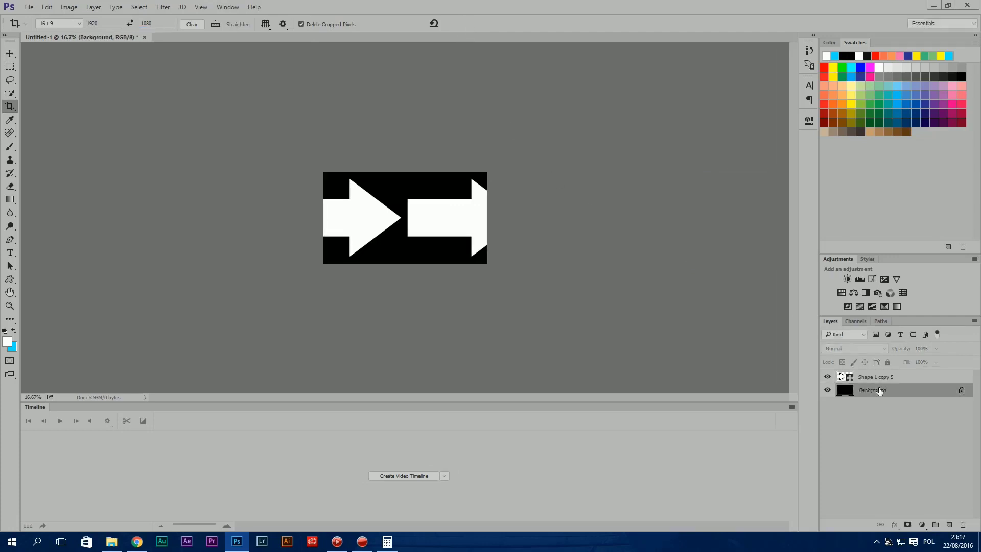
{"action": "left_click", "coordinate": [398, 475]}
{"action": "left_click", "coordinate": [27, 443]}
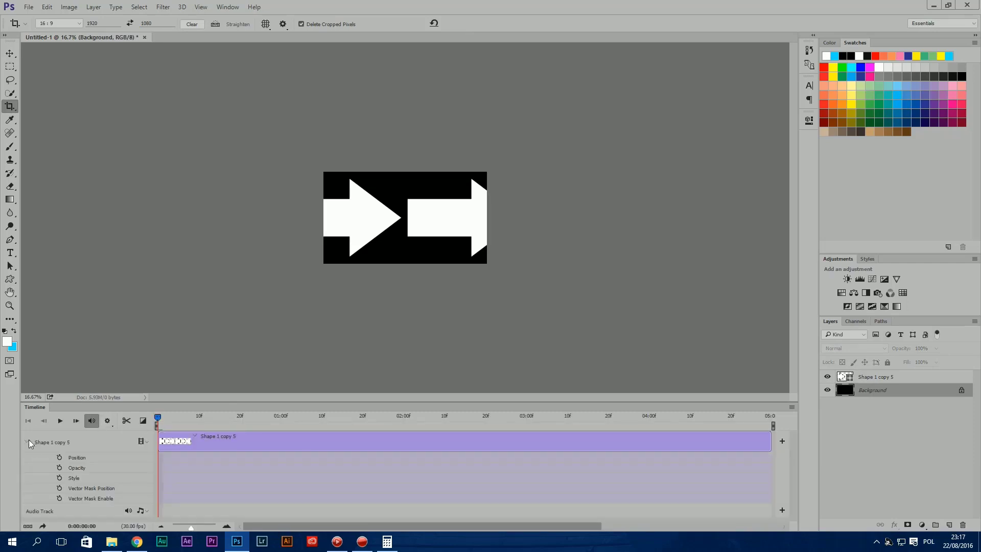
{"action": "left_click", "coordinate": [59, 488]}
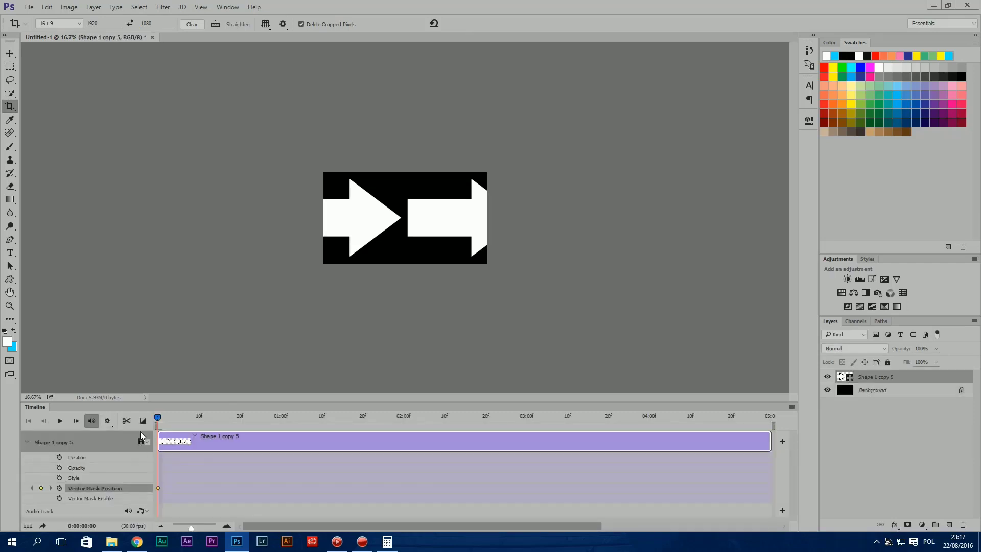
Shift the arrow strip horizontally so its first arrow starts at the canvas's left edge on the first frame
{"action": "key", "text": "v"}
{"action": "left_click_drag", "start_coordinate": [373, 222], "coordinate": [655, 229]}
{"action": "left_click_drag", "start_coordinate": [403, 242], "coordinate": [388, 235]}
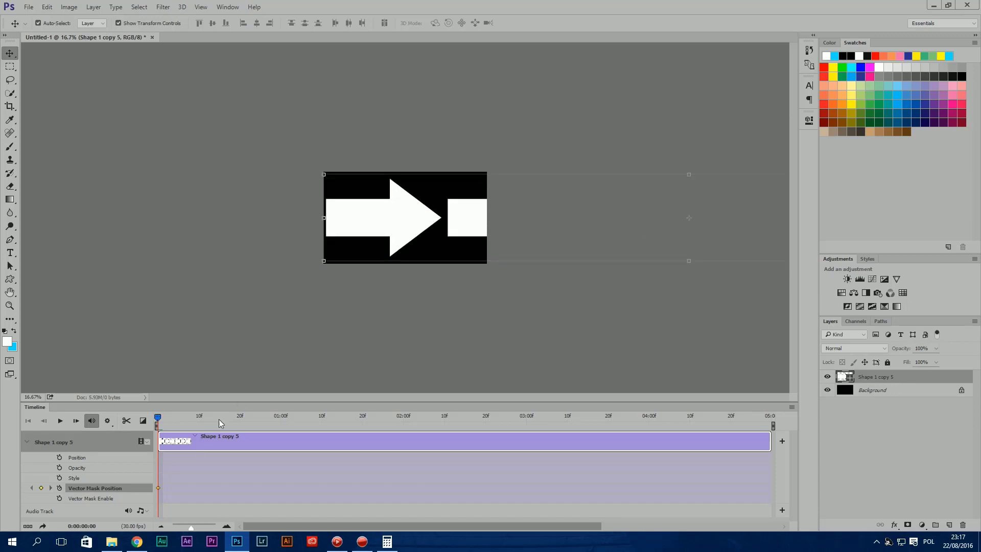
At 3 seconds, slide the arrow strip until its right end meets the canvas's right edge, and preview the motion
{"action": "left_click_drag", "start_coordinate": [215, 426], "coordinate": [528, 424]}
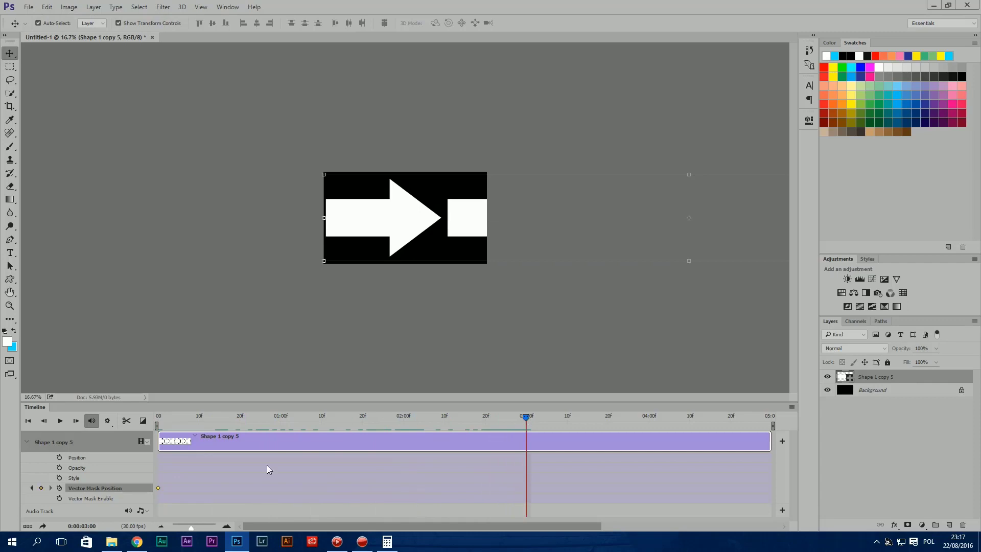
{"action": "left_click_drag", "start_coordinate": [470, 226], "coordinate": [197, 228]}
{"action": "key", "text": "space"}
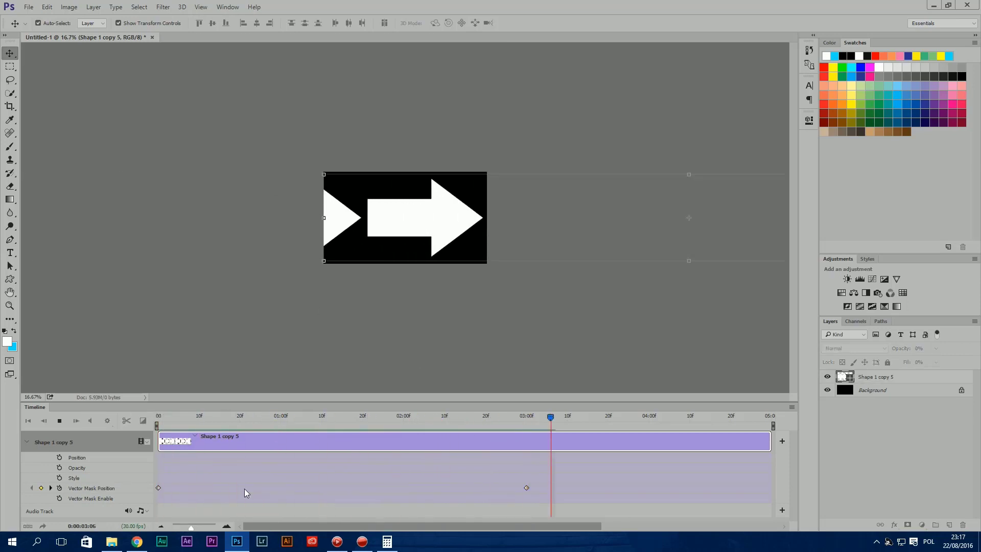
{"action": "key", "text": "space"}
Add opacity keyframes just after 3 seconds that fade the arrows from 100% to 0%, and play back the fade
{"action": "left_click_drag", "start_coordinate": [531, 416], "coordinate": [536, 418]}
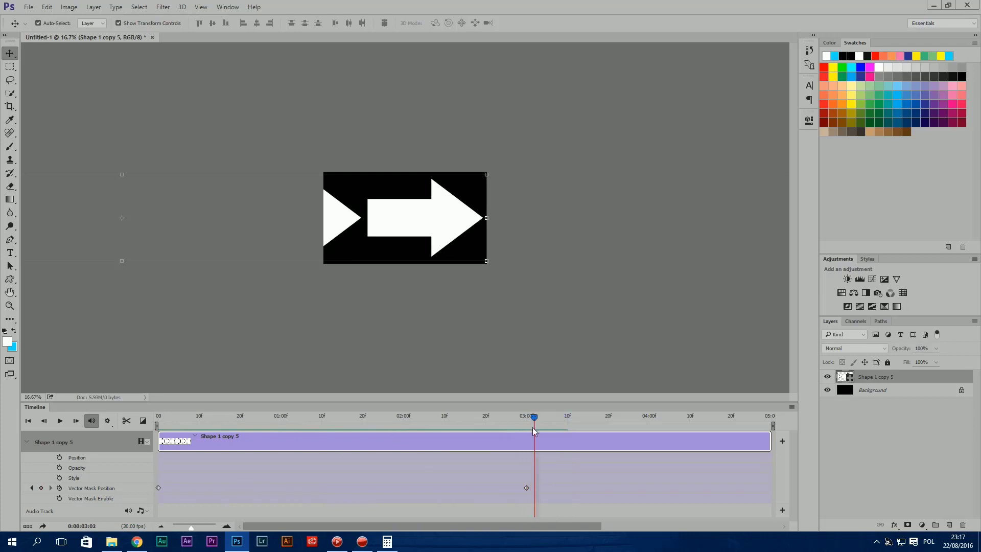
{"action": "left_click", "coordinate": [59, 467]}
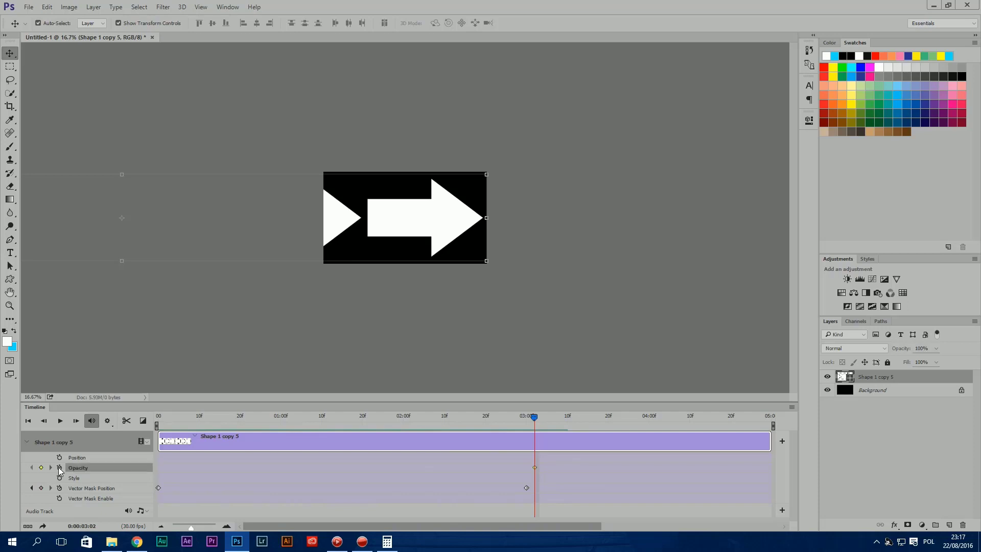
{"action": "left_click_drag", "start_coordinate": [535, 418], "coordinate": [557, 419]}
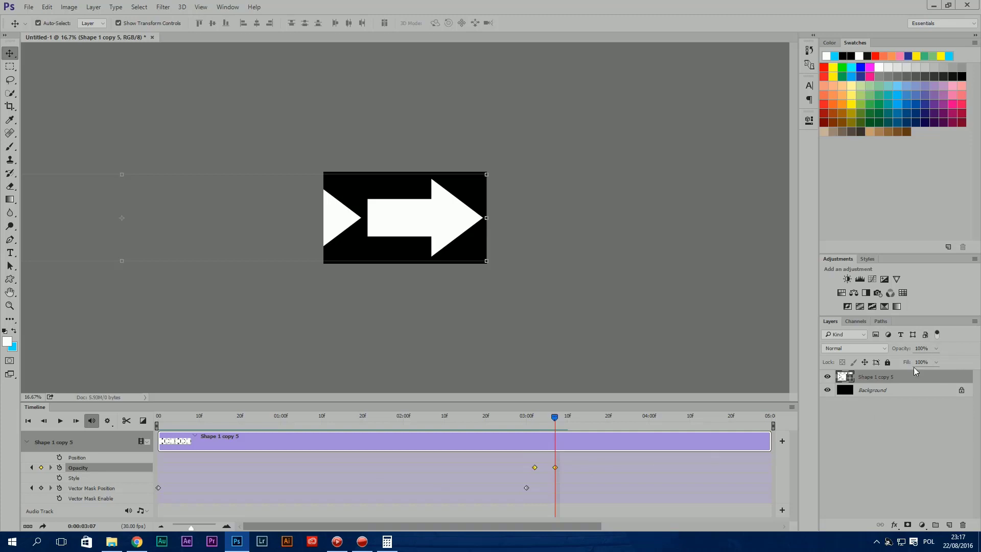
{"action": "left_click", "coordinate": [556, 468]}
{"action": "left_click_drag", "start_coordinate": [936, 349], "coordinate": [917, 363]}
{"action": "left_click", "coordinate": [681, 484]}
{"action": "left_click_drag", "start_coordinate": [534, 420], "coordinate": [512, 420]}
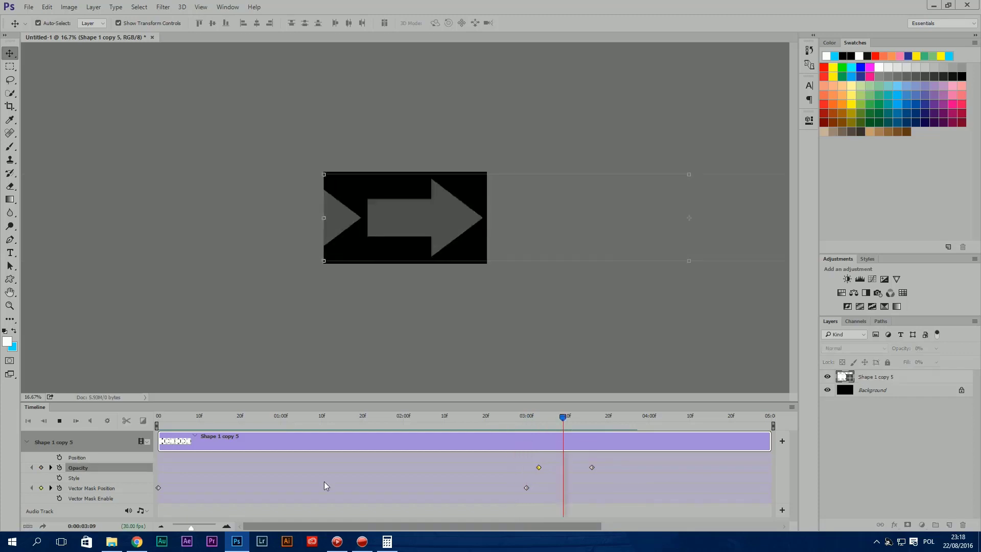
{"action": "key", "text": "space"}
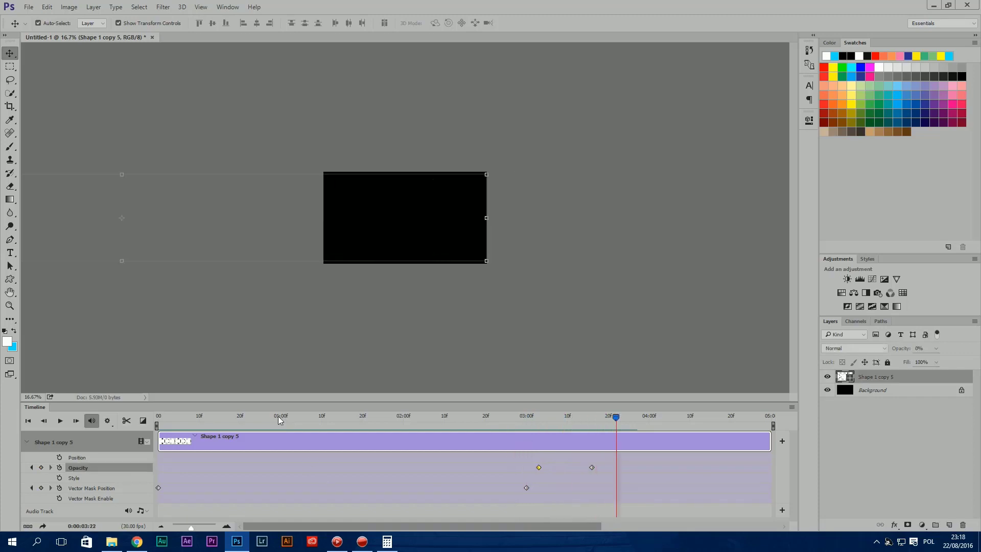
Render the arrow animation's work area as an H.264 video named TRACKMATTE#2.mp4
{"action": "left_click", "coordinate": [28, 7]}
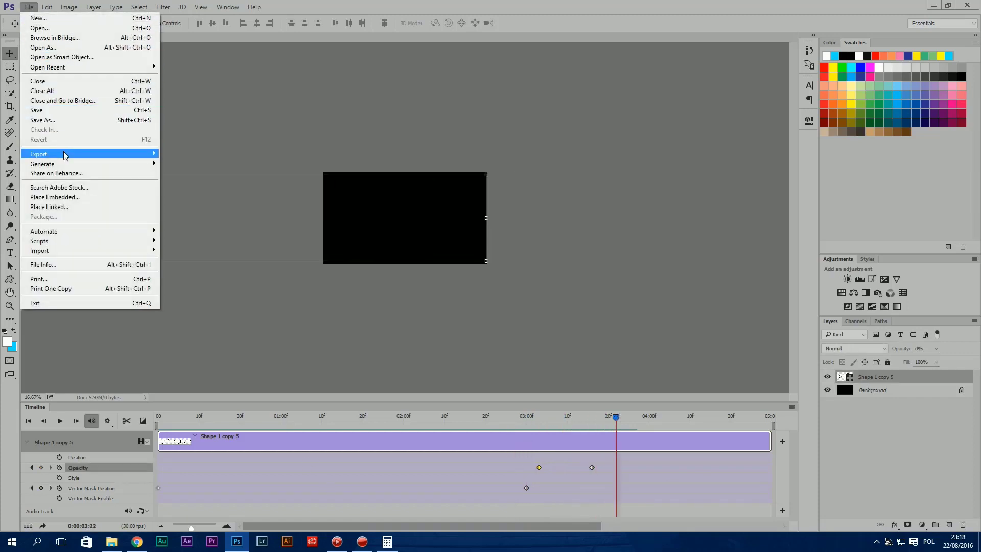
{"action": "mouse_move", "coordinate": [66, 153]}
{"action": "left_click", "coordinate": [217, 289]}
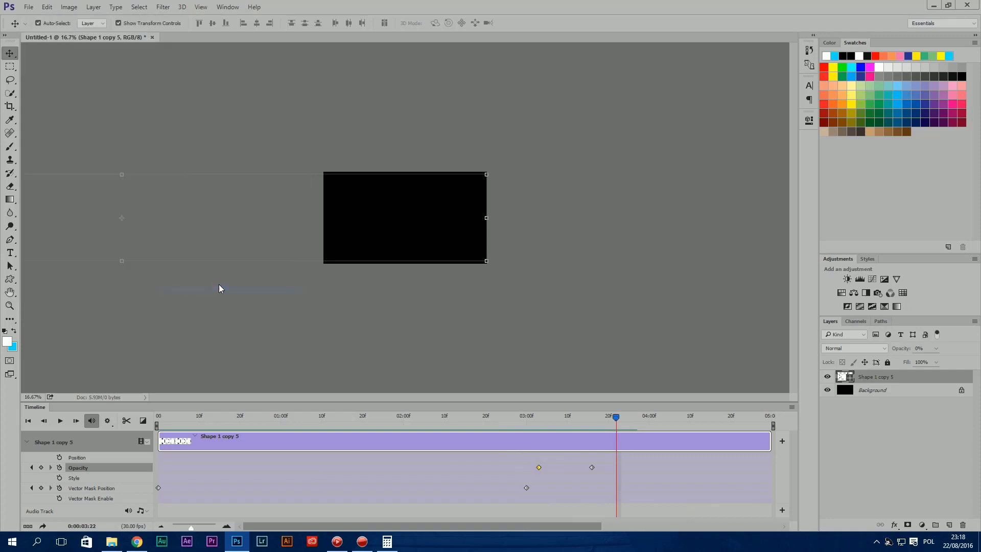
{"action": "left_click", "coordinate": [356, 132]}
{"action": "left_click_drag", "start_coordinate": [356, 132], "coordinate": [291, 136]}
{"action": "type", "text": "T"}
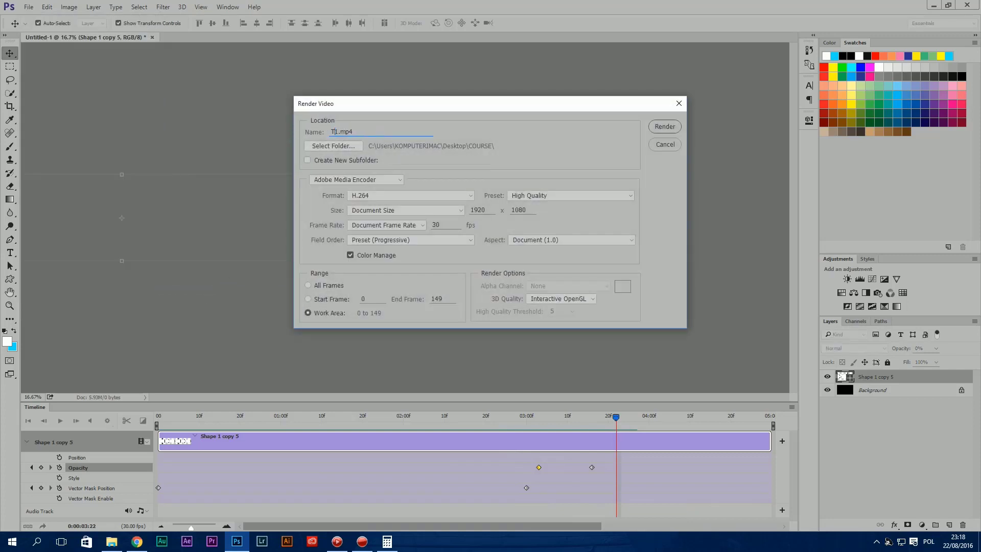
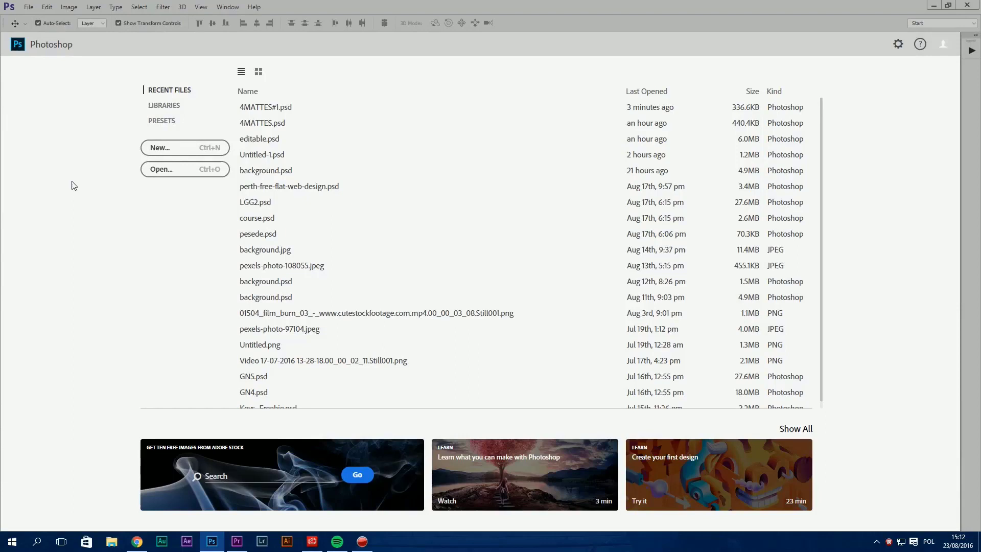
Create a new document with a black background and add a guide layout of two columns and two rows
{"action": "left_click", "coordinate": [174, 147]}
{"action": "left_click", "coordinate": [412, 76]}
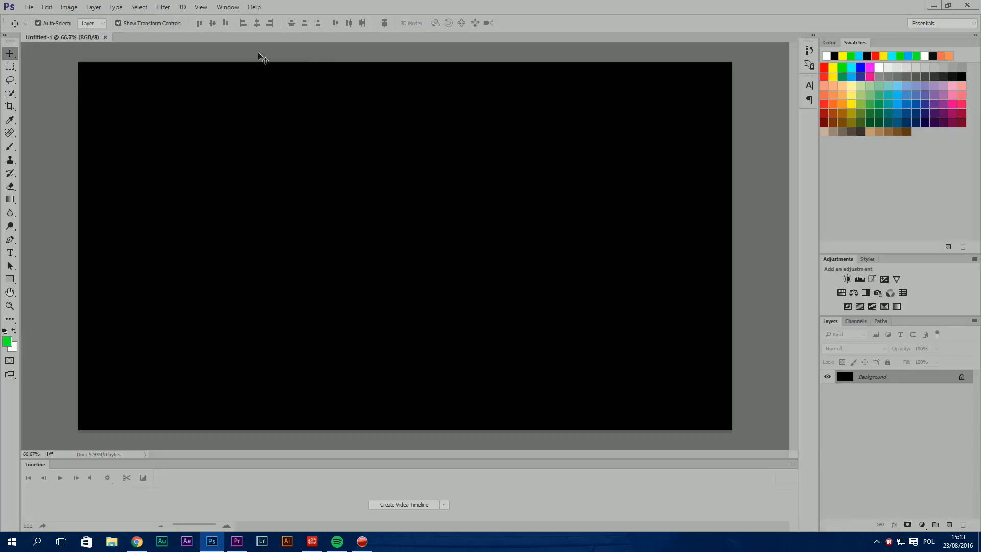
{"action": "left_click", "coordinate": [199, 10]}
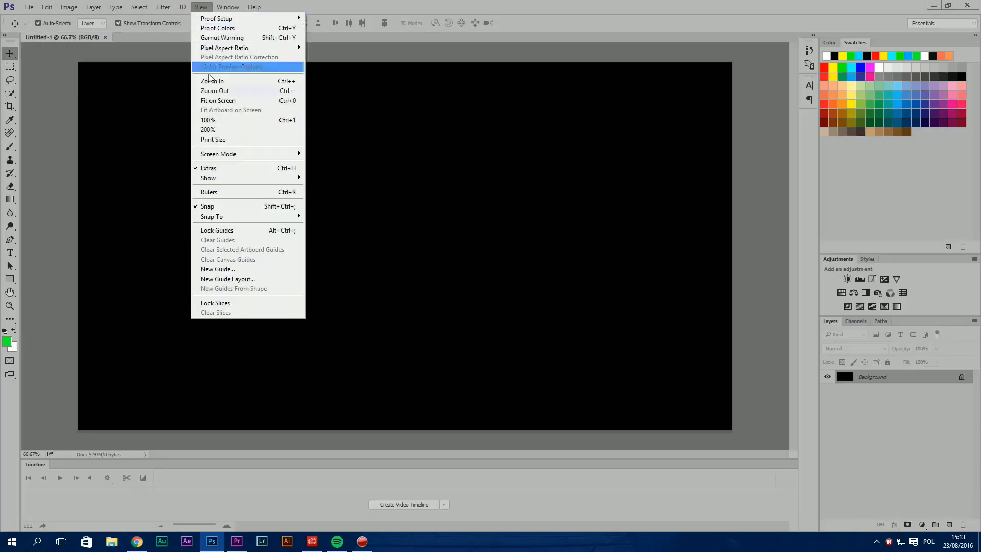
{"action": "left_click", "coordinate": [248, 282]}
{"action": "left_click", "coordinate": [738, 213]}
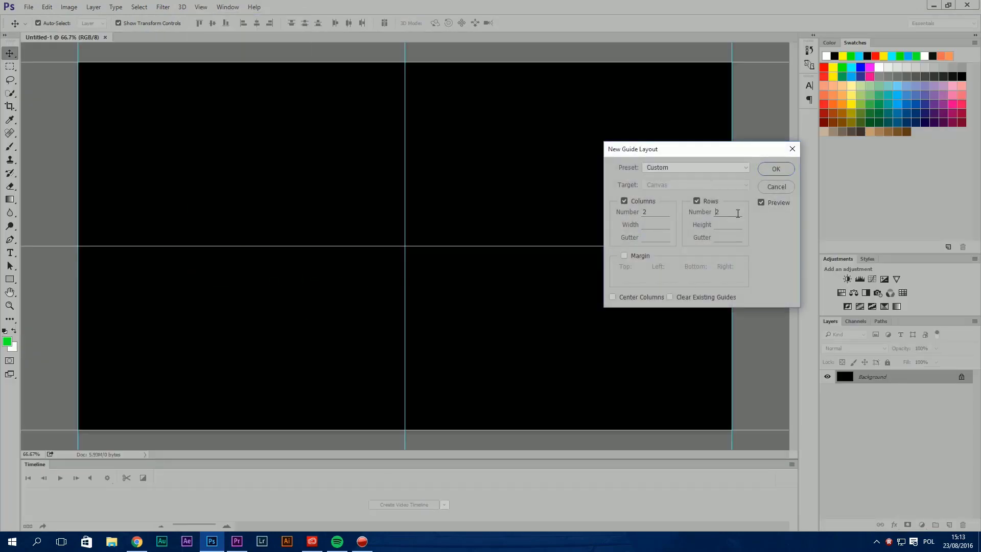
{"action": "left_click", "coordinate": [776, 169]}
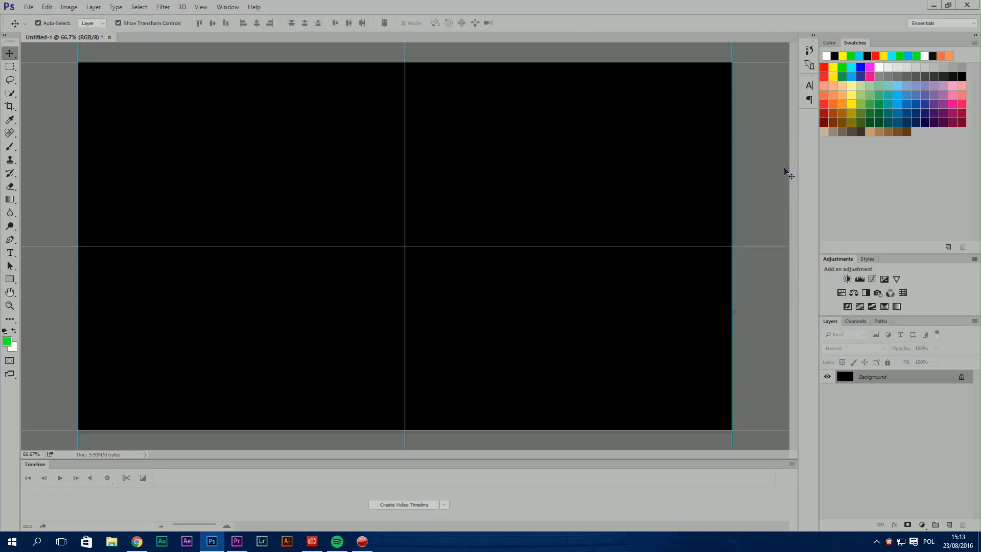
Draw a light blue rectangle over the canvas's upper-left quarter and resize it to 960 × 540 px to match the guides
{"action": "left_click", "coordinate": [10, 279]}
{"action": "left_click_drag", "start_coordinate": [68, 63], "coordinate": [405, 245]}
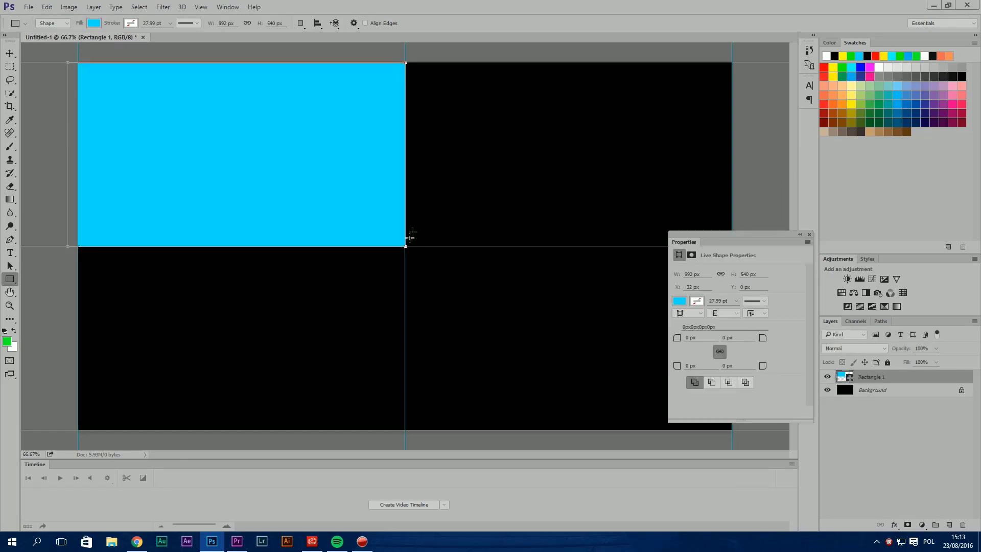
{"action": "key", "text": "ctrl+t"}
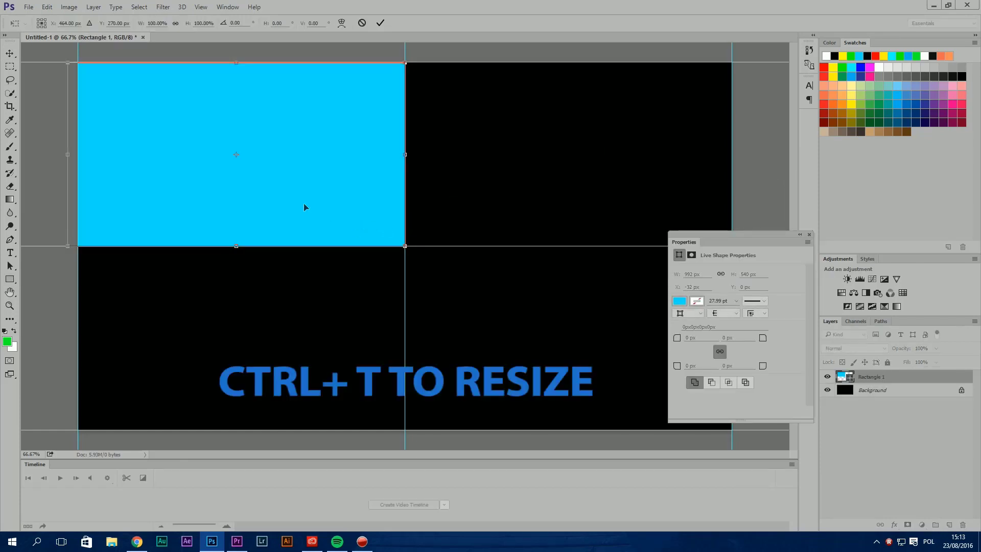
{"action": "left_click_drag", "start_coordinate": [68, 158], "coordinate": [78, 158]}
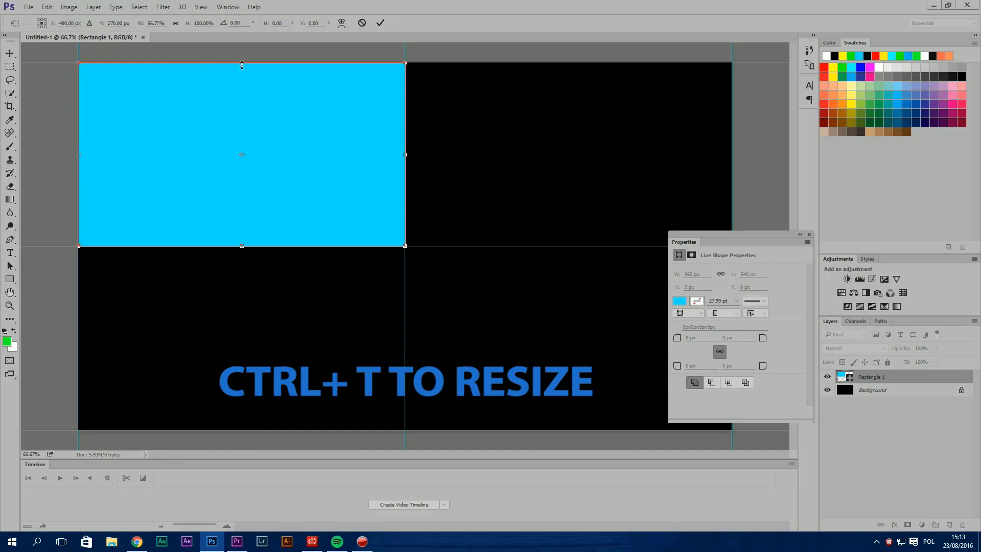
{"action": "left_click_drag", "start_coordinate": [242, 63], "coordinate": [243, 62]}
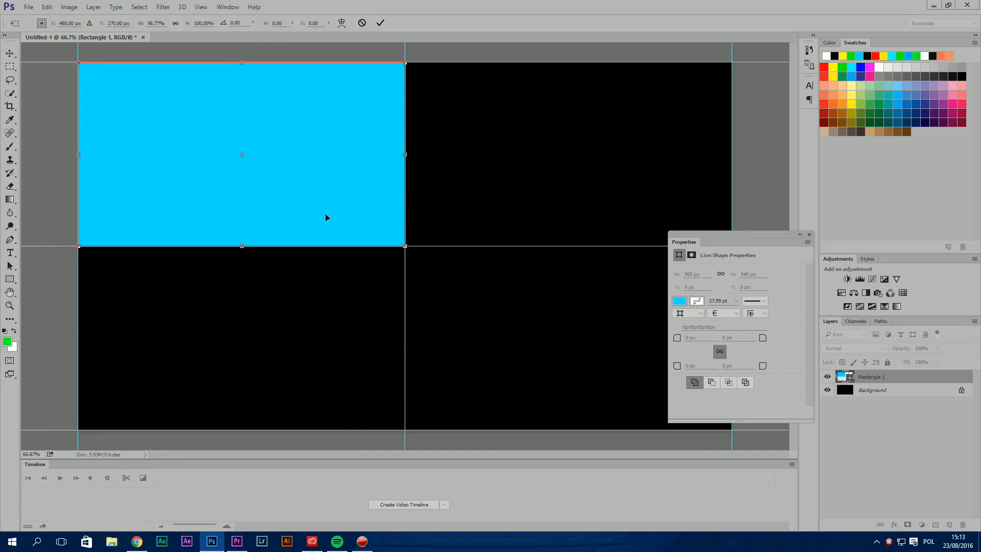
{"action": "key", "text": "Return"}
Duplicate the blue rectangle three times and place the copies over the other three quarters of the canvas
{"action": "key", "text": "ctrl+j"}
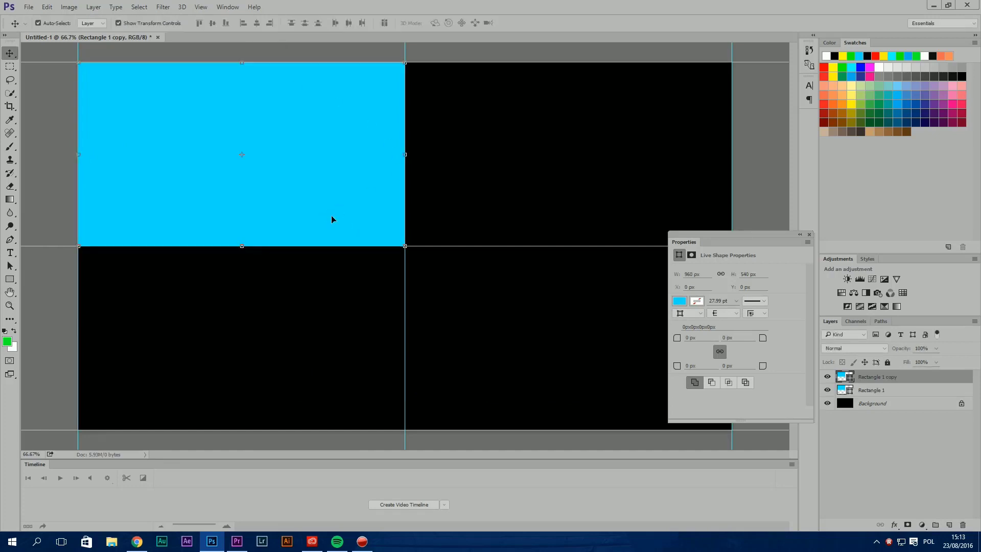
{"action": "left_click_drag", "start_coordinate": [305, 176], "coordinate": [519, 319]}
{"action": "key", "text": "ctrl+j"}
{"action": "key", "text": "ctrl+j"}
{"action": "left_click", "coordinate": [810, 235]}
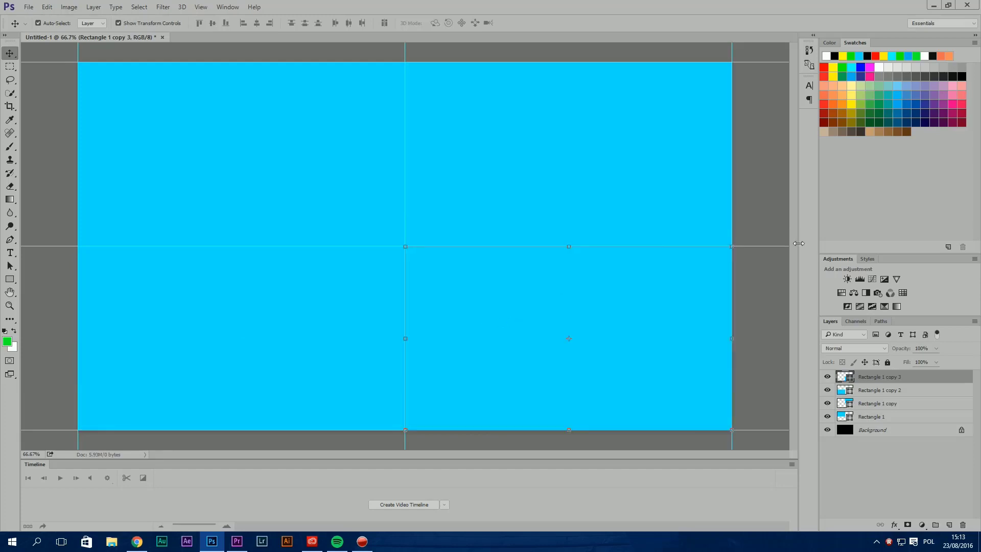
Save the document in the COURSE folder as 4MATTES#3.psd, keeping its layers
{"action": "left_click", "coordinate": [29, 7]}
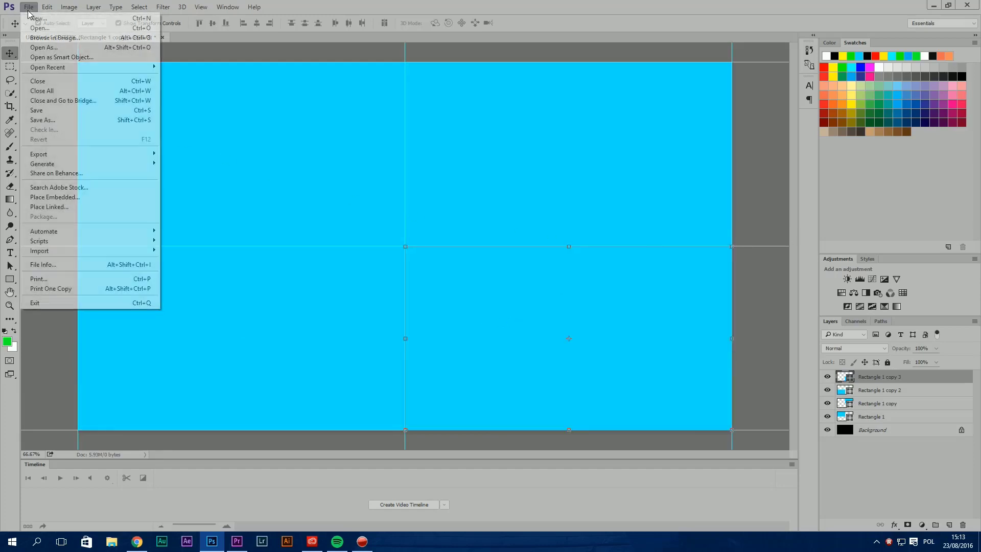
{"action": "left_click", "coordinate": [44, 120]}
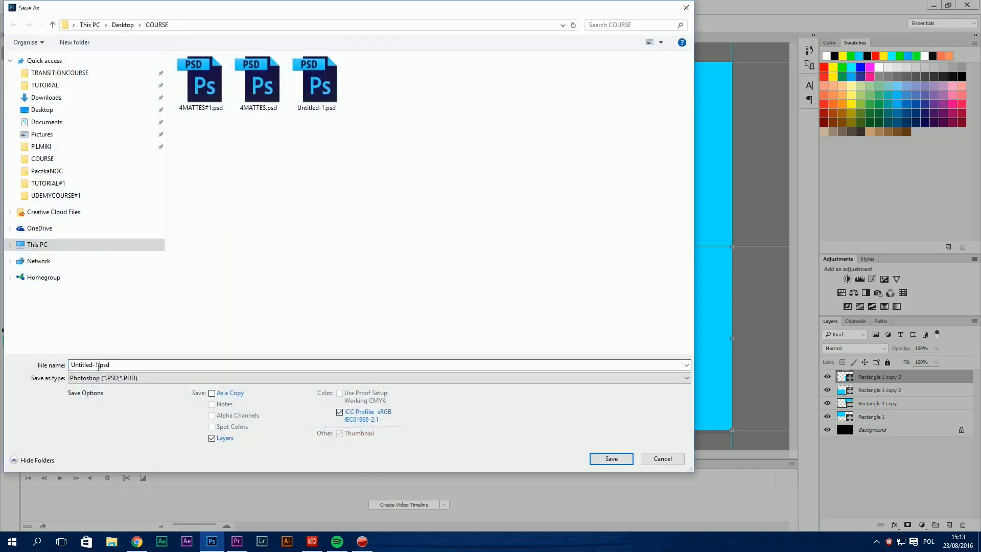
{"action": "type", "text": "4MATTES"}
{"action": "left_click", "coordinate": [609, 458]}
{"action": "key", "text": "Return"}
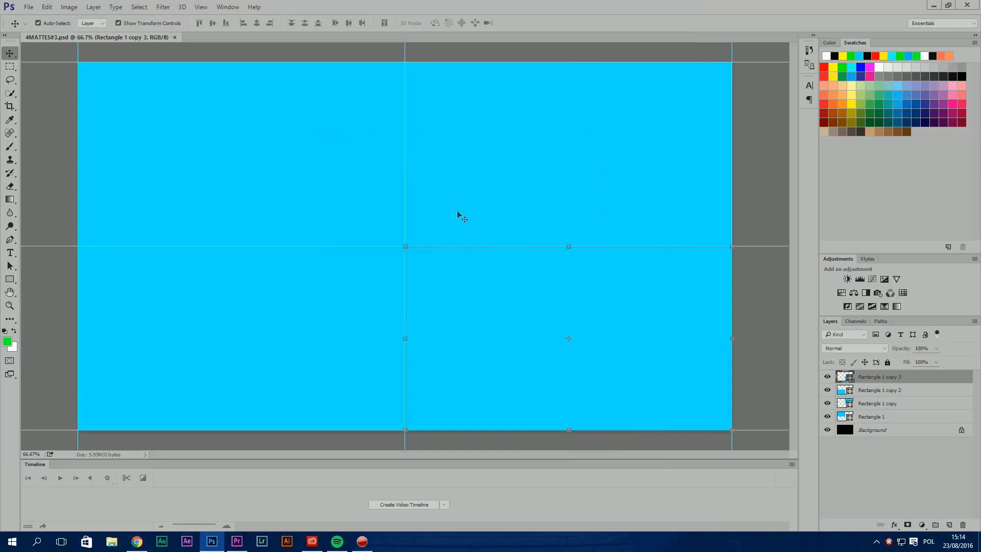
Switch to Premiere Pro and import 4MATTES#3.psd from the COURSE folder as a sequence with all its layers
{"action": "left_click", "coordinate": [236, 541]}
{"action": "double_click", "coordinate": [181, 491]}
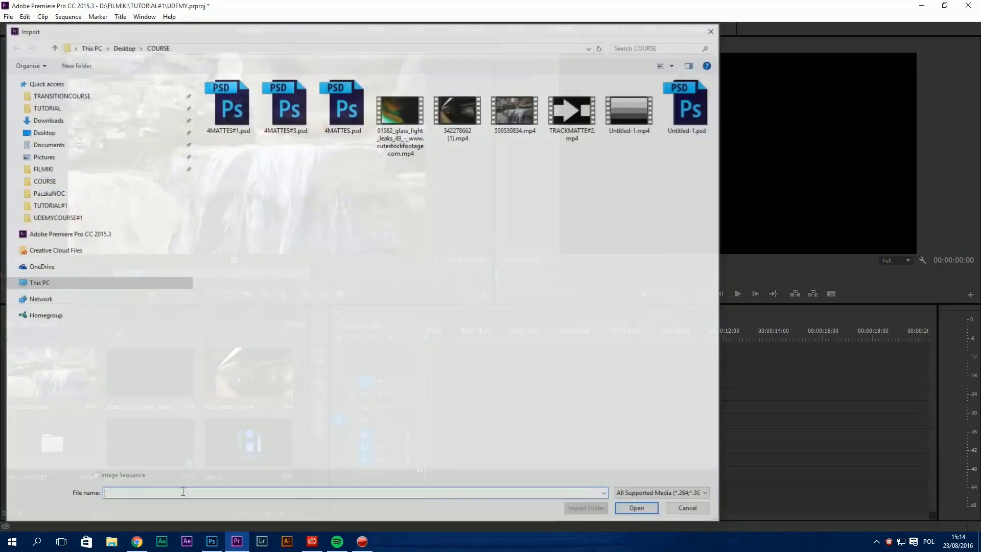
{"action": "double_click", "coordinate": [293, 94]}
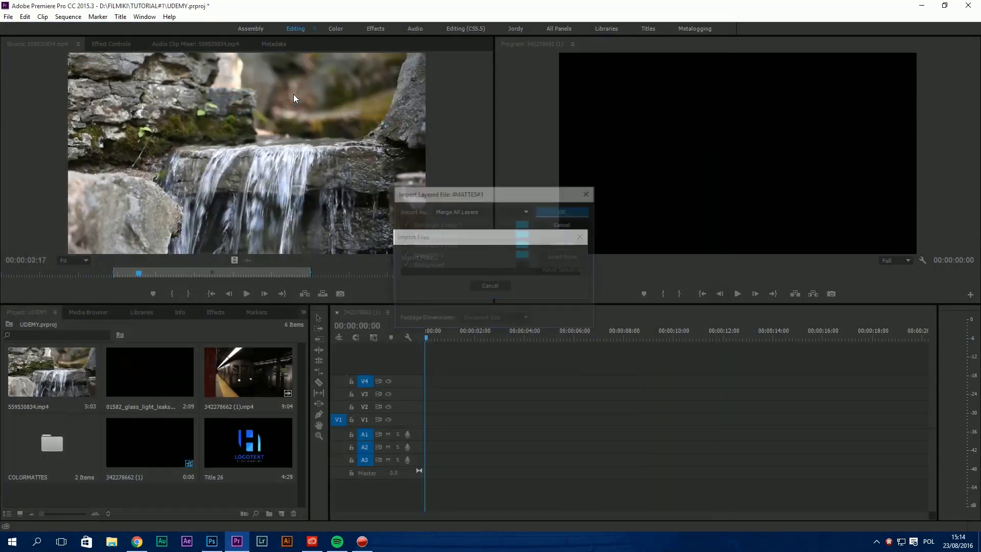
{"action": "left_click", "coordinate": [497, 211]}
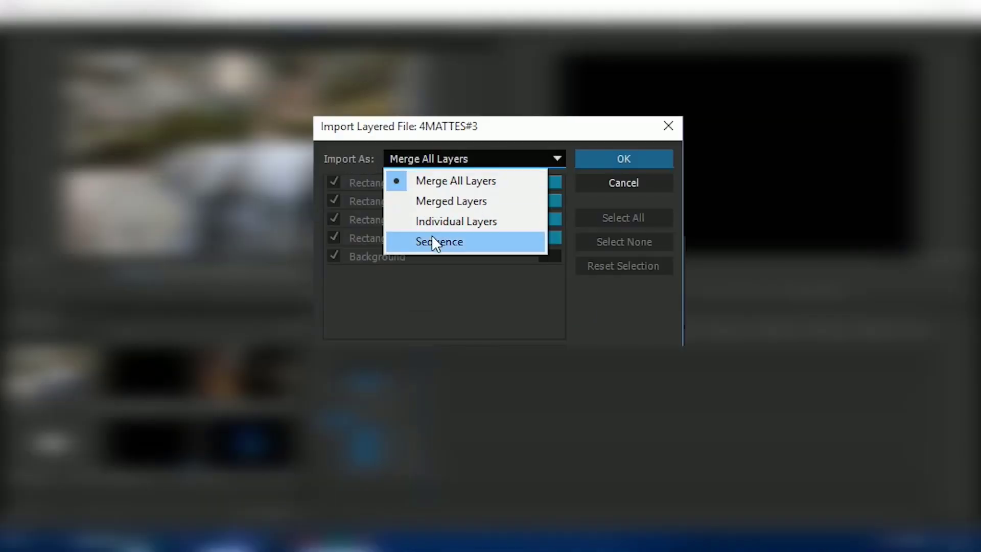
{"action": "left_click", "coordinate": [458, 256]}
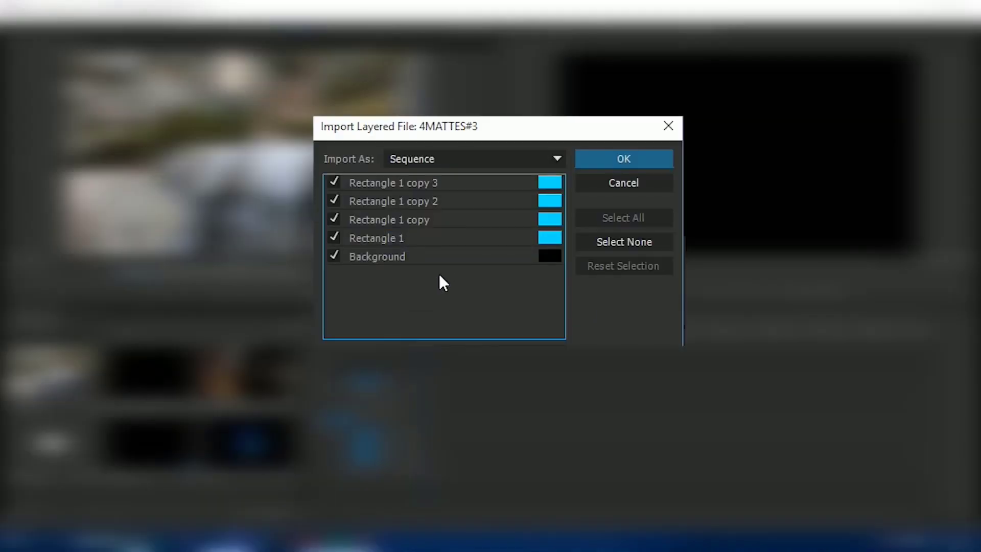
{"action": "left_click", "coordinate": [624, 159]}
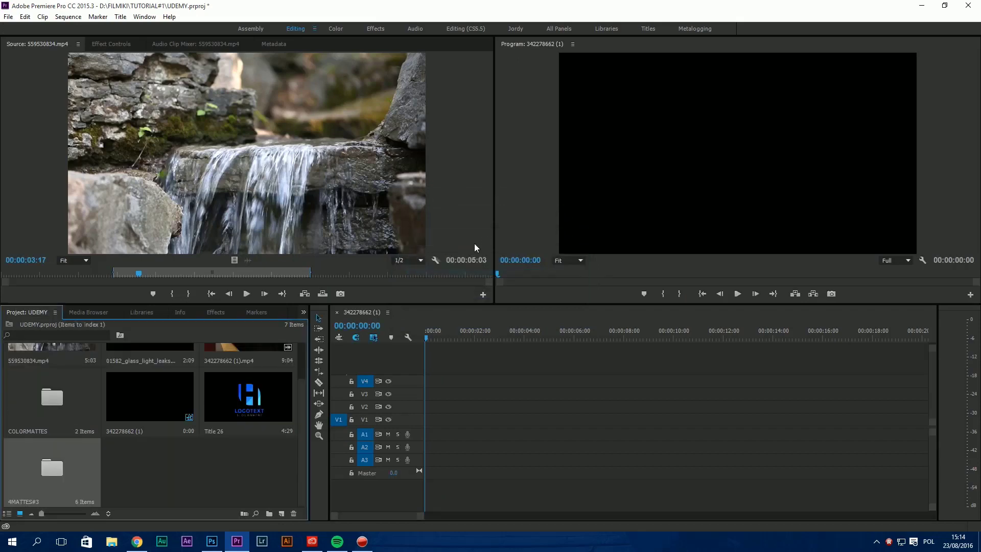
Open the 4MATTES#3 bin and delete the imported Background layer
{"action": "double_click", "coordinate": [49, 474]}
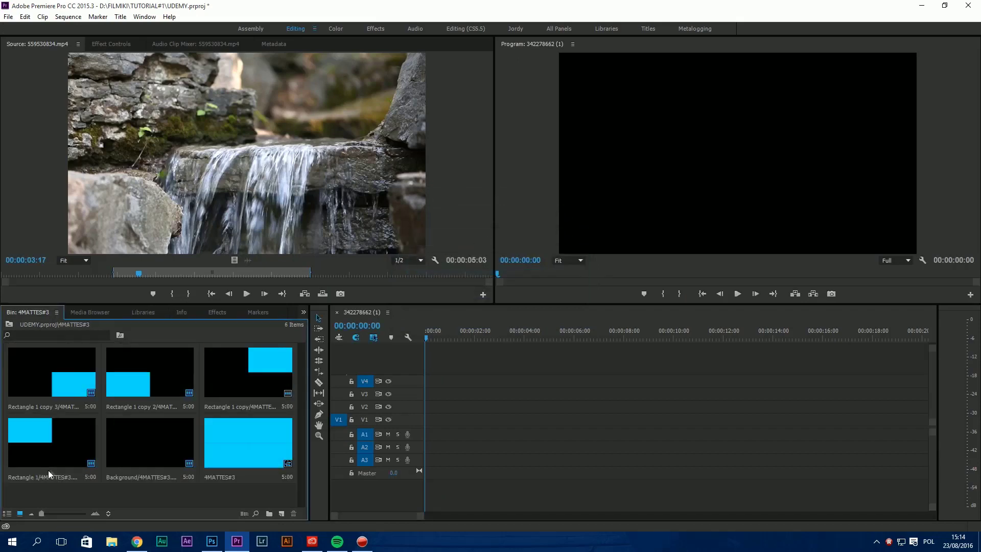
{"action": "left_click", "coordinate": [176, 423]}
{"action": "key", "text": "Delete"}
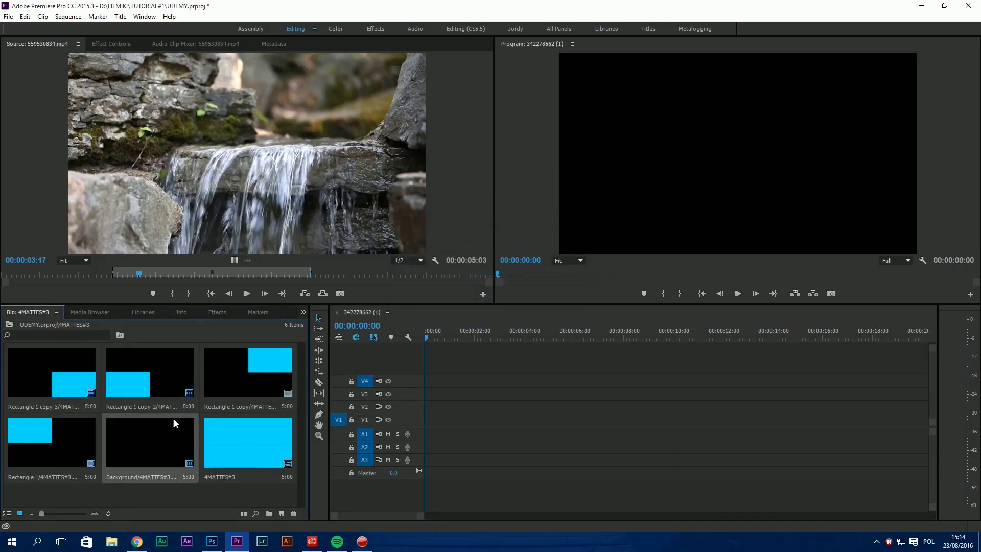
Place the 4MATTES#3 sequence at the timeline start as four separate rectangle clips on tracks V1 to V4
{"action": "left_click", "coordinate": [544, 285]}
{"action": "left_click_drag", "start_coordinate": [208, 434], "coordinate": [431, 388]}
{"action": "left_click", "coordinate": [438, 337]}
{"action": "left_click_drag", "start_coordinate": [439, 337], "coordinate": [461, 415]}
{"action": "key", "text": "Home"}
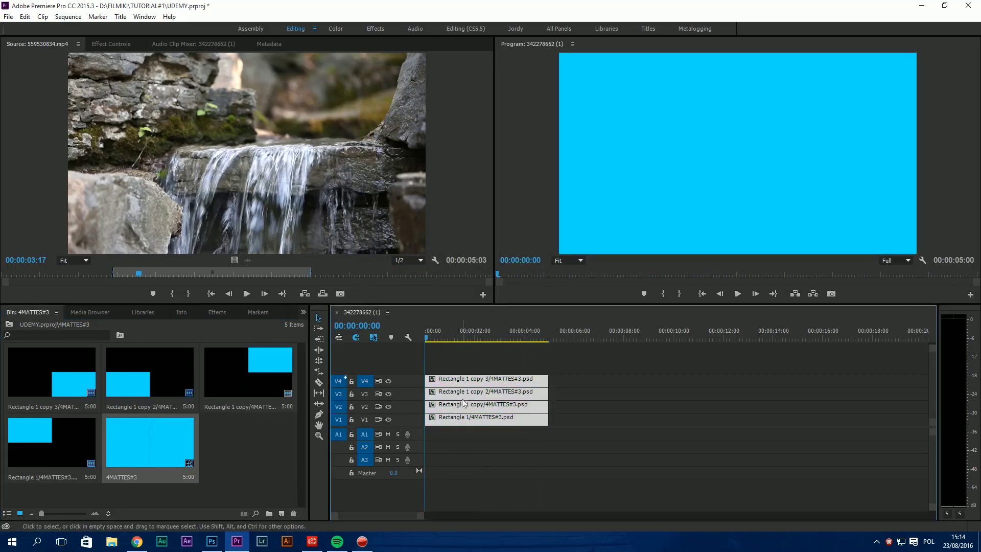
Nest the four selected rectangle clips under the default name
{"action": "right_click", "coordinate": [467, 396]}
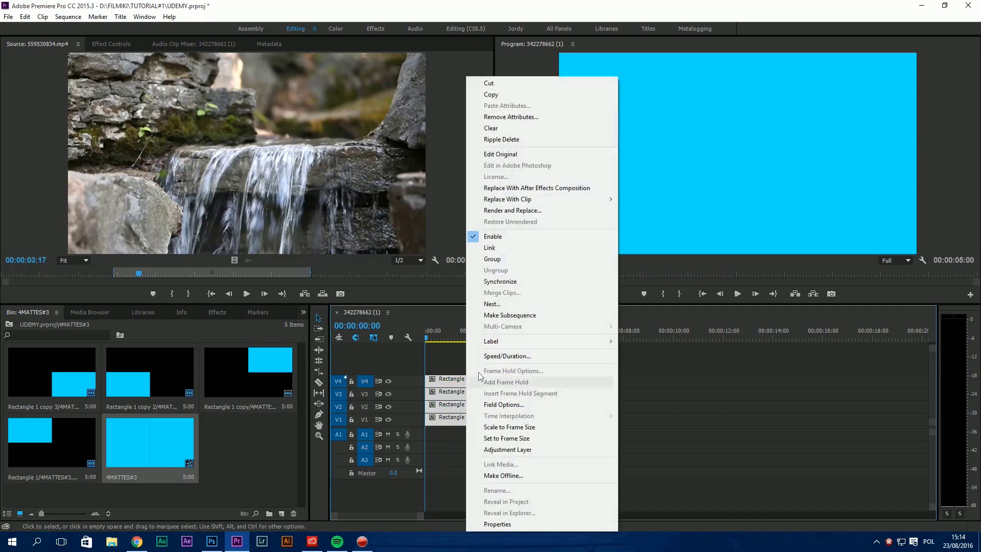
{"action": "left_click", "coordinate": [491, 304]}
{"action": "left_click", "coordinate": [461, 281]}
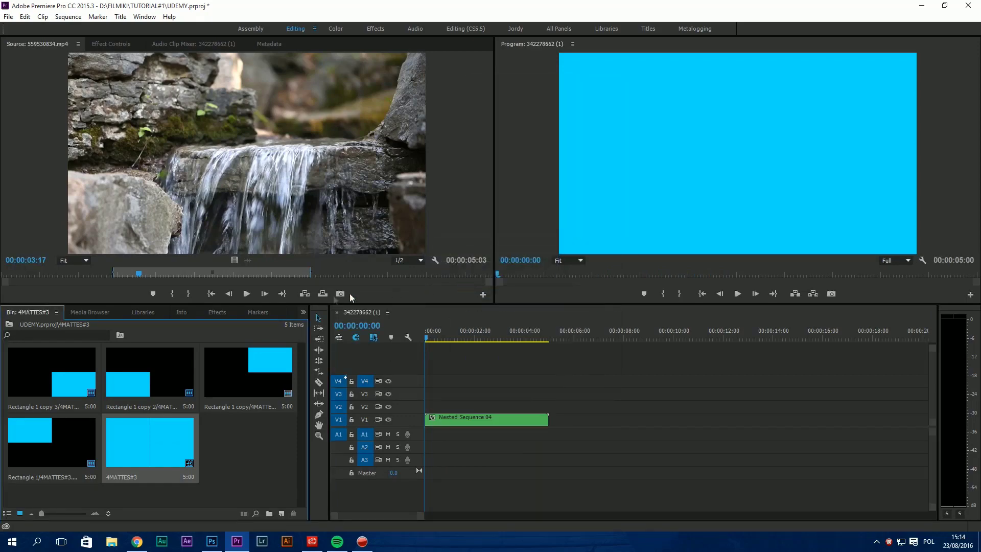
Place the waterfall clip 559530834.mp4 on V1 at the timeline start, beneath the nested rectangles moved to V2
{"action": "left_click", "coordinate": [9, 324]}
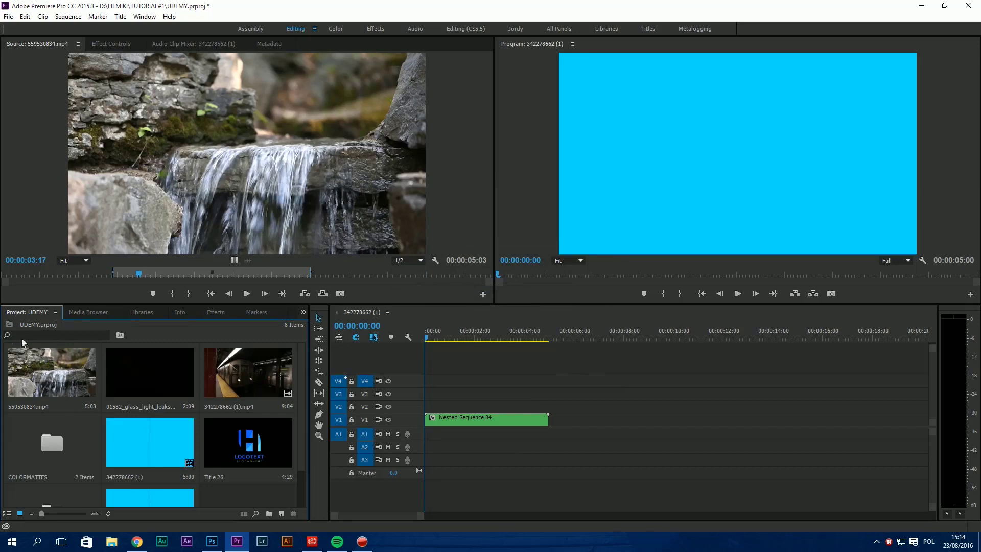
{"action": "left_click", "coordinate": [63, 386]}
{"action": "left_click", "coordinate": [131, 290]}
{"action": "left_click_drag", "start_coordinate": [232, 260], "coordinate": [459, 415]}
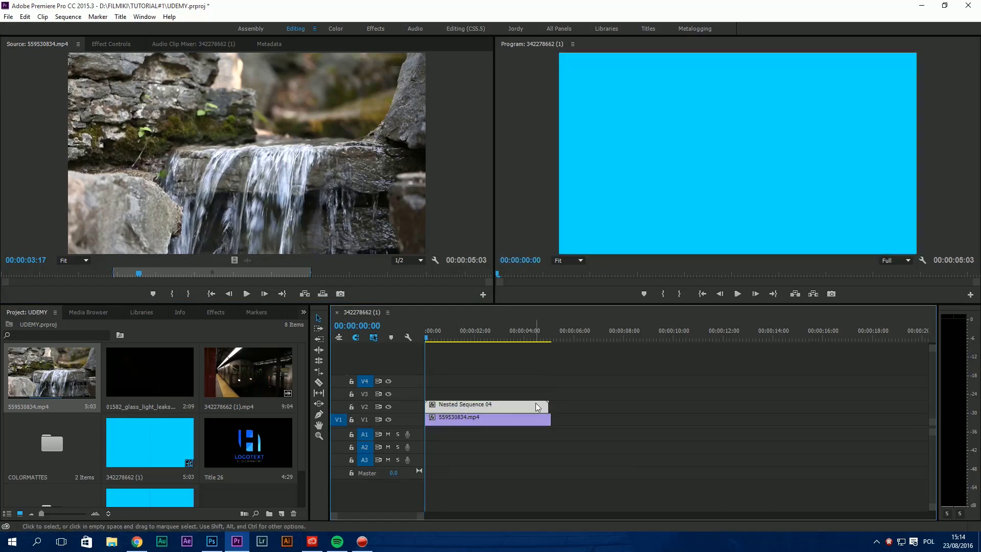
{"action": "left_click_drag", "start_coordinate": [547, 408], "coordinate": [581, 415]}
Open the nested sequence, stagger the starts of the three upper rectangle clips progressively, and play back the timing
{"action": "double_click", "coordinate": [480, 408]}
{"action": "left_click", "coordinate": [442, 418]}
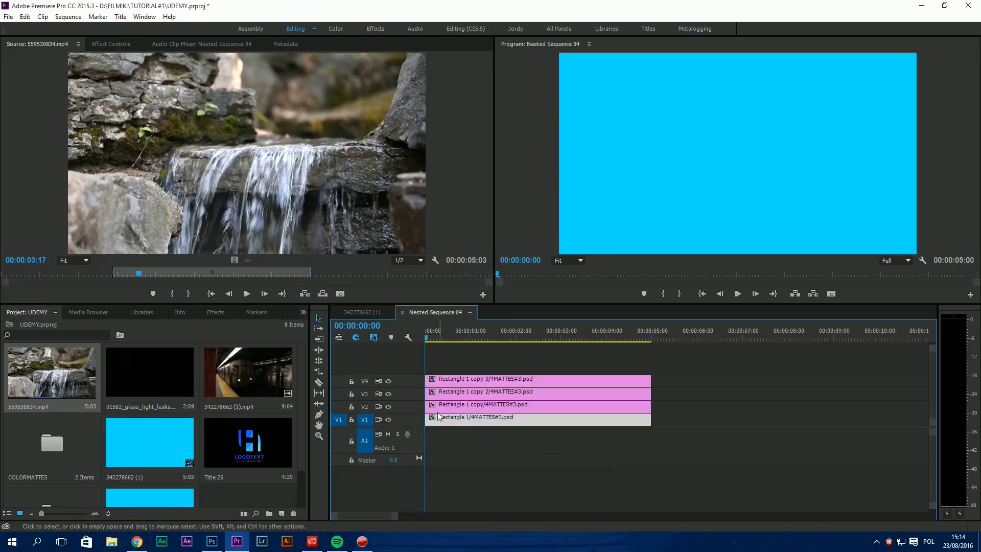
{"action": "left_click_drag", "start_coordinate": [428, 407], "coordinate": [450, 393]}
{"action": "key", "text": "space"}
{"action": "key", "text": "space"}
{"action": "left_click_drag", "start_coordinate": [432, 335], "coordinate": [413, 331]}
{"action": "key", "text": "space"}
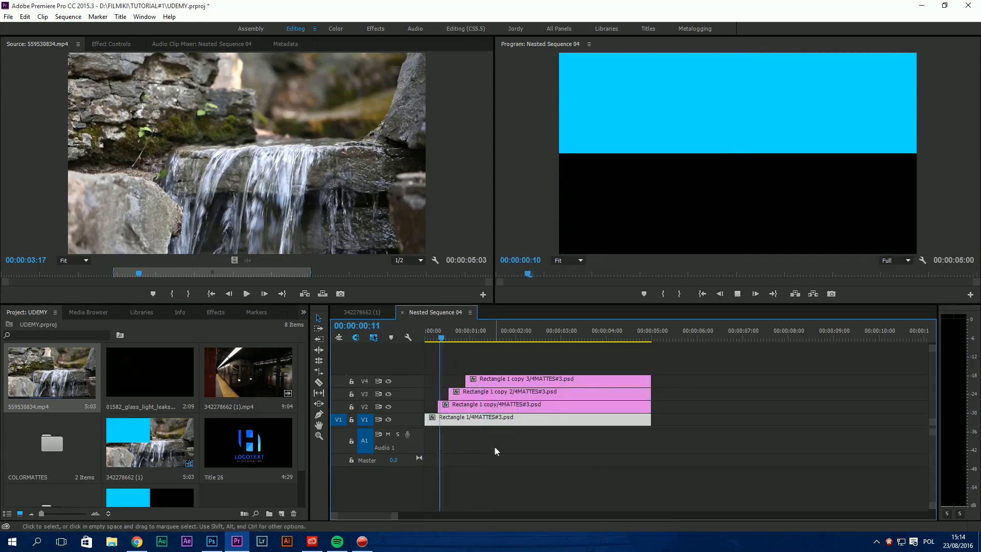
{"action": "key", "text": "space"}
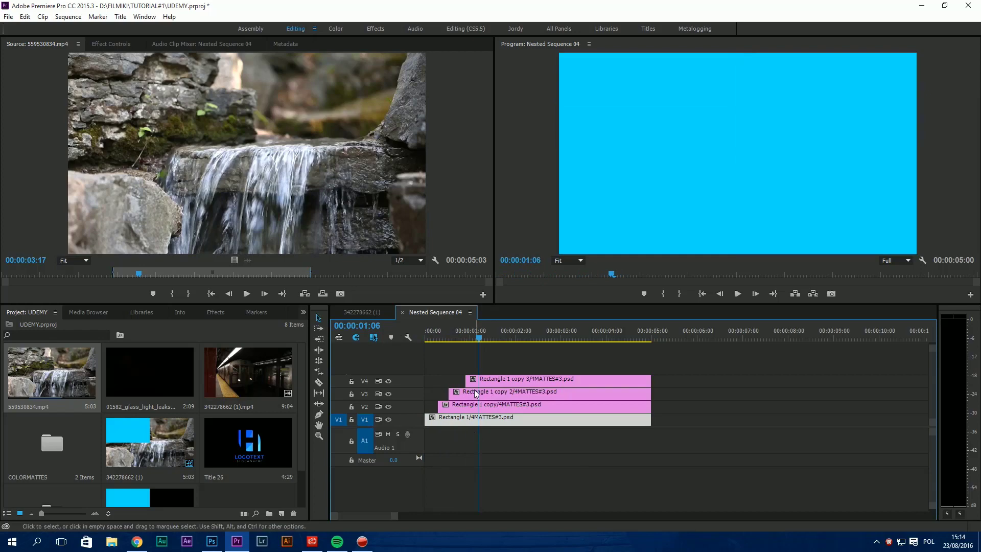
Keyframe the Rectangle 1 clip's Scale Width at 0 on the first frame, with Uniform Scale off
{"action": "left_click_drag", "start_coordinate": [463, 339], "coordinate": [407, 333]}
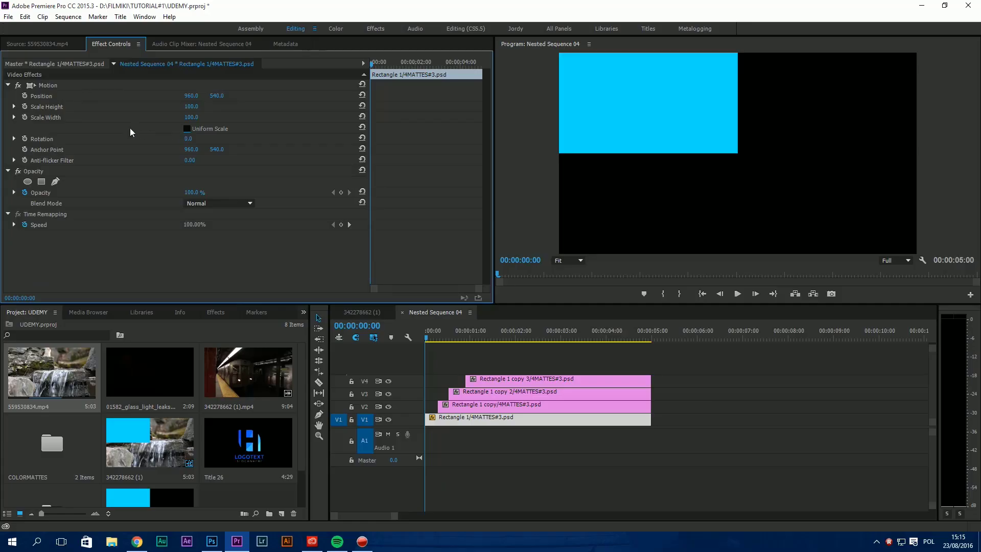
{"action": "left_click", "coordinate": [24, 118]}
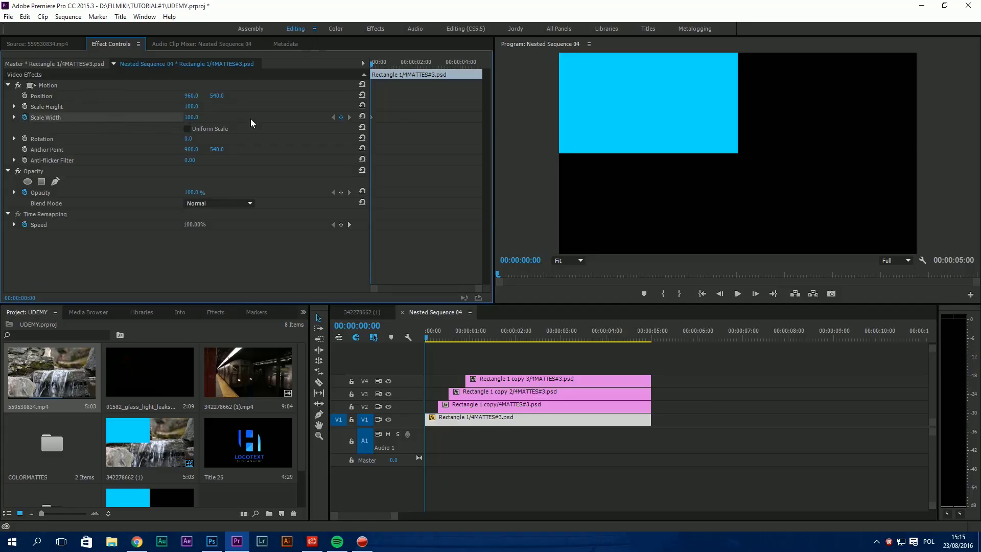
{"action": "left_click", "coordinate": [196, 117]}
{"action": "type", "text": "0"}
{"action": "key", "text": "Return"}
Add a Scale Width keyframe of 100 to the Rectangle 1 clip at 00:00:00:22
{"action": "left_click", "coordinate": [388, 64]}
{"action": "left_click_drag", "start_coordinate": [389, 68], "coordinate": [387, 67]}
{"action": "left_click", "coordinate": [188, 118]}
{"action": "type", "text": "100"}
{"action": "key", "text": "Return"}
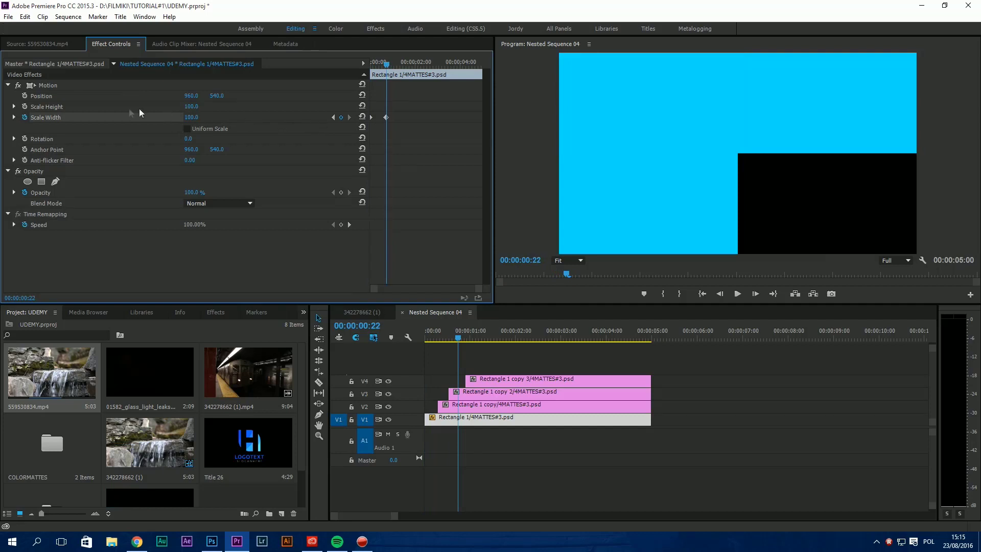
Copy the Rectangle 1 clip's Motion animation to the other three rectangle clips and play back the nested sequence
{"action": "left_click", "coordinate": [51, 85]}
{"action": "key", "text": "ctrl+c"}
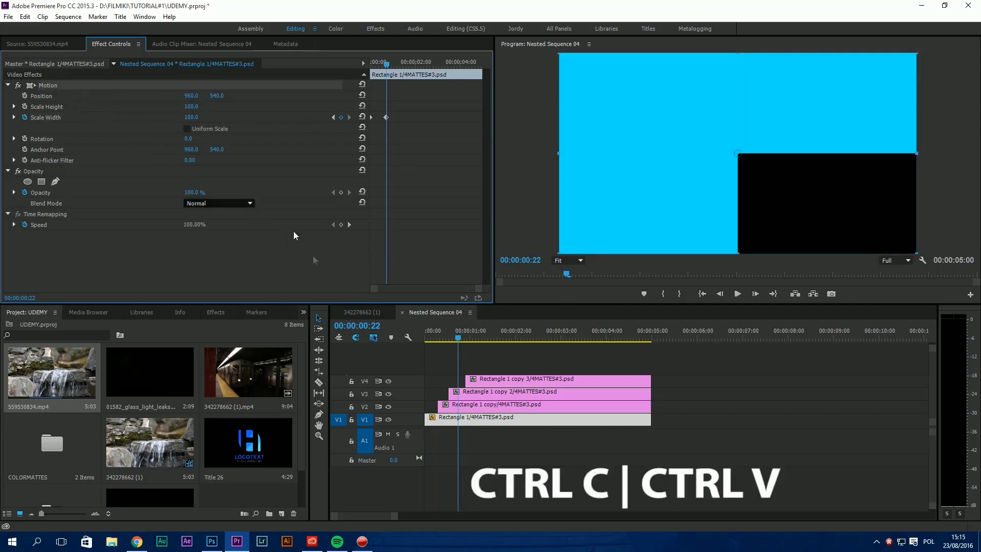
{"action": "left_click", "coordinate": [459, 406]}
{"action": "left_click", "coordinate": [46, 86]}
{"action": "key", "text": "ctrl+v"}
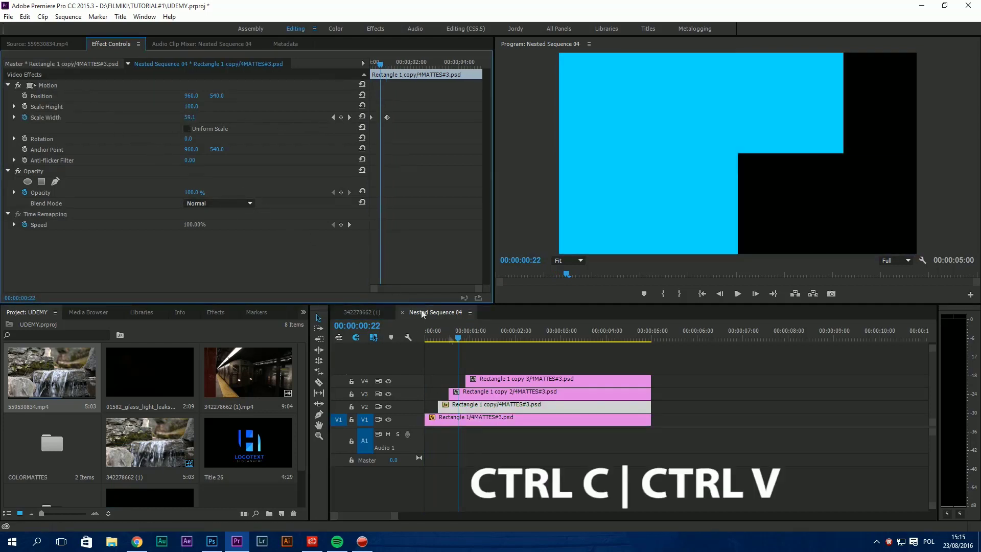
{"action": "left_click", "coordinate": [506, 391]}
{"action": "left_click", "coordinate": [50, 86]}
{"action": "key", "text": "ctrl+v"}
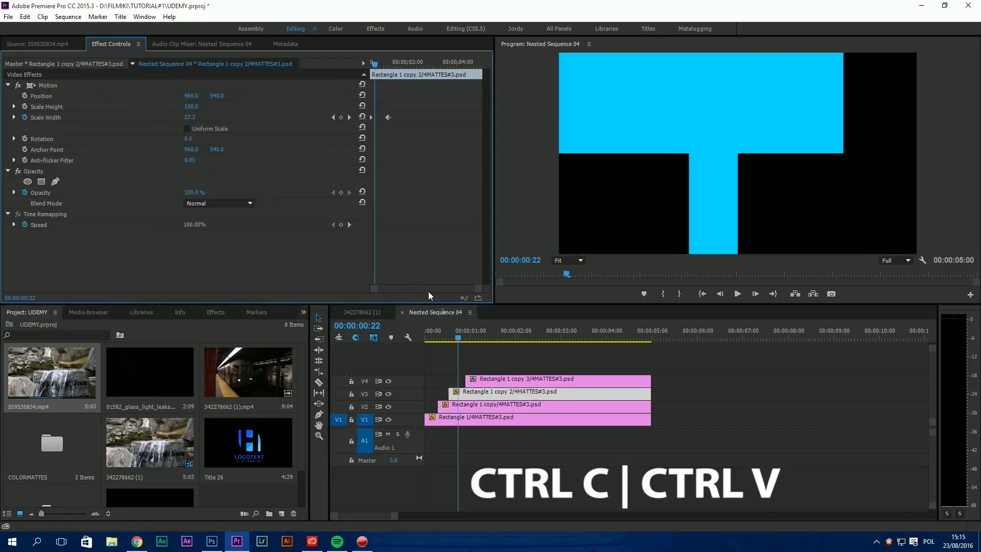
{"action": "left_click", "coordinate": [527, 384]}
{"action": "left_click", "coordinate": [47, 86]}
{"action": "key", "text": "ctrl+v"}
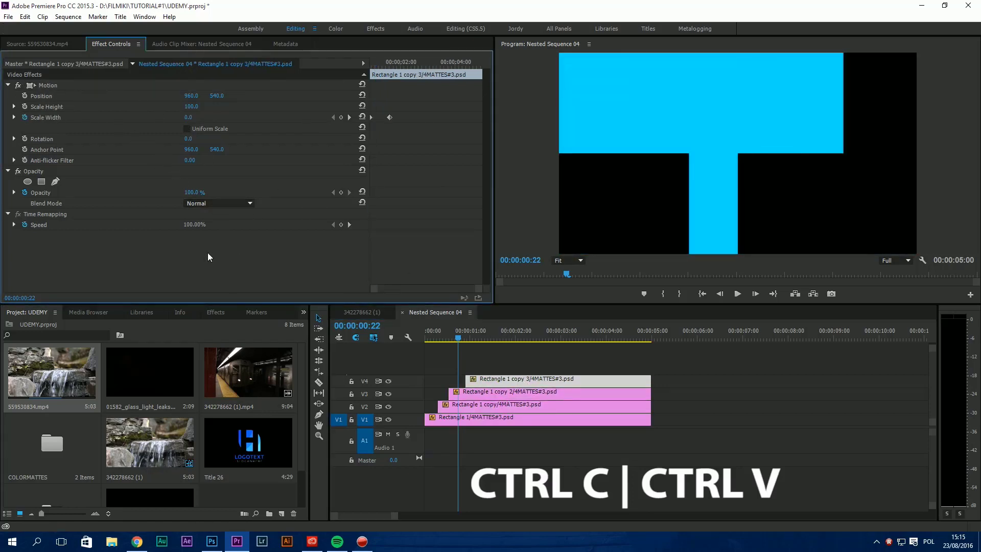
{"action": "left_click", "coordinate": [428, 338]}
{"action": "key", "text": "space"}
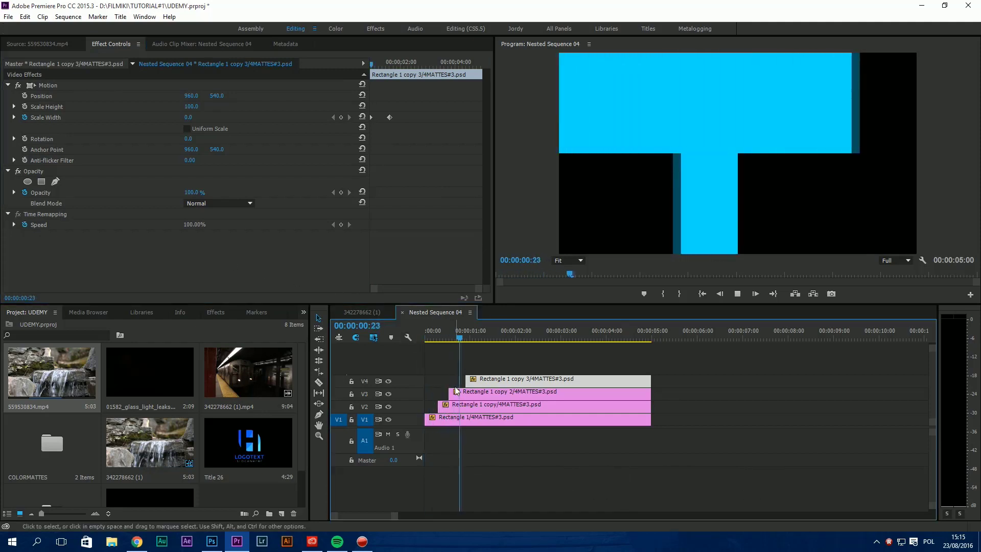
{"action": "key", "text": "space"}
In the main sequence, apply Track Matte Key to the waterfall clip with Video 2 as the matte, and preview the transition
{"action": "left_click", "coordinate": [359, 317]}
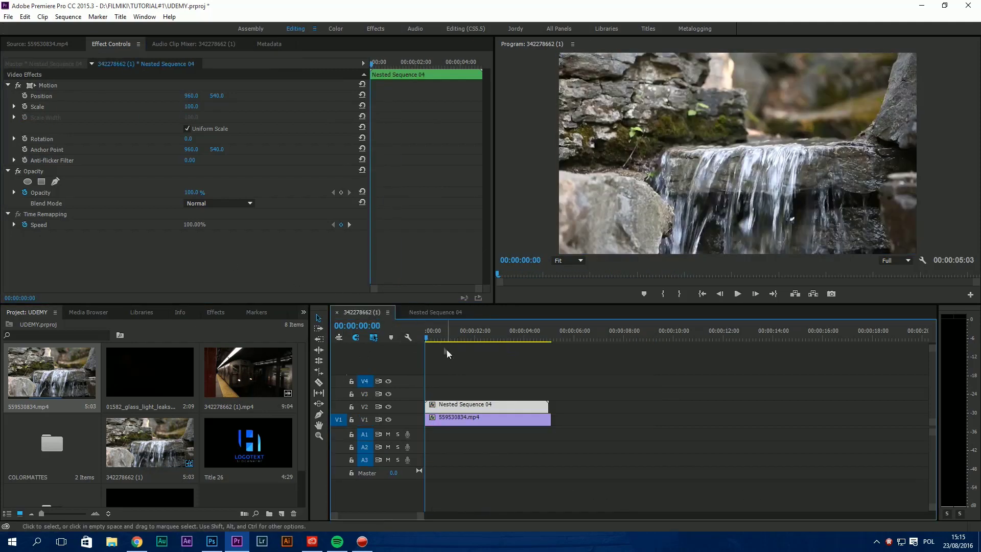
{"action": "left_click", "coordinate": [216, 312]}
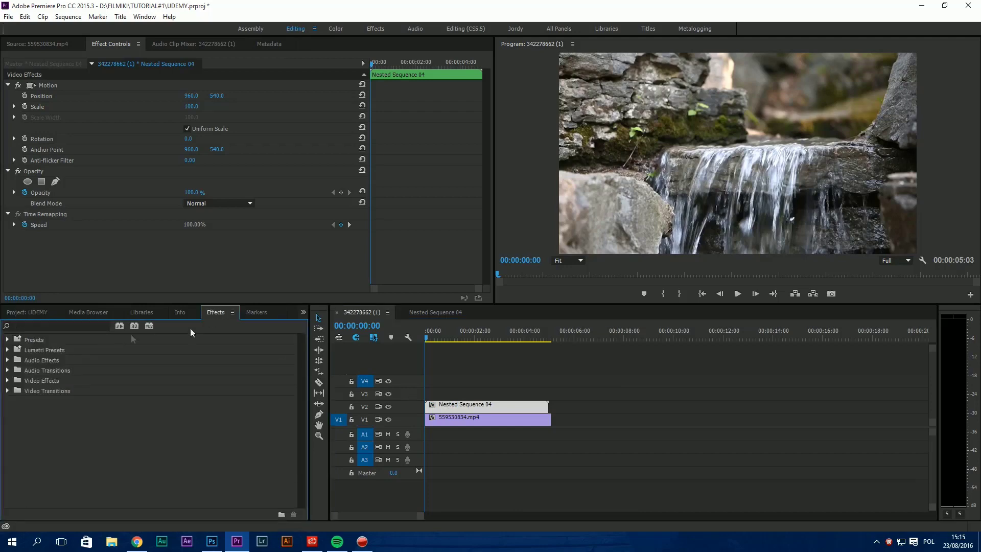
{"action": "left_click", "coordinate": [47, 327]}
{"action": "type", "text": "TRAC"}
{"action": "left_click_drag", "start_coordinate": [51, 421], "coordinate": [437, 425]}
{"action": "left_click", "coordinate": [204, 257]}
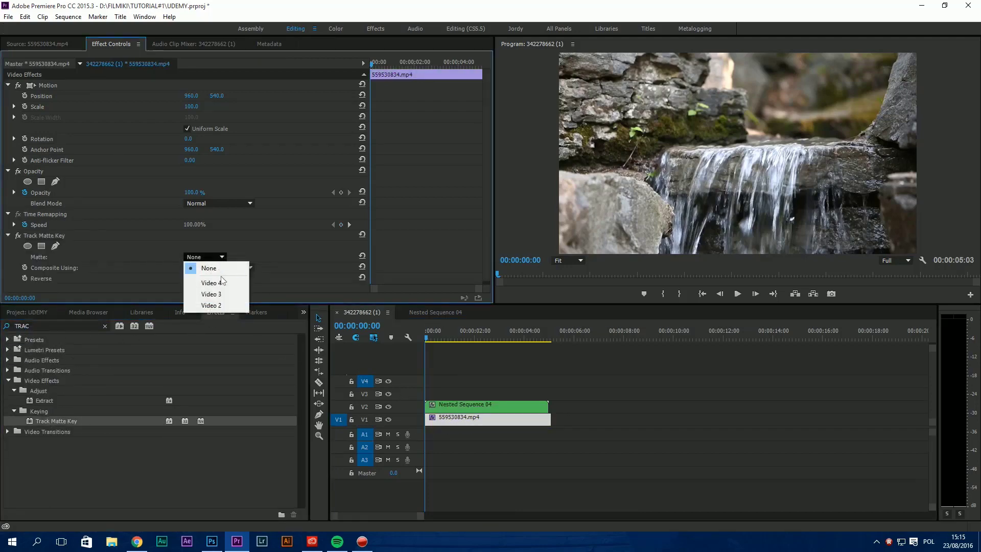
{"action": "left_click", "coordinate": [222, 304]}
{"action": "key", "text": "space"}
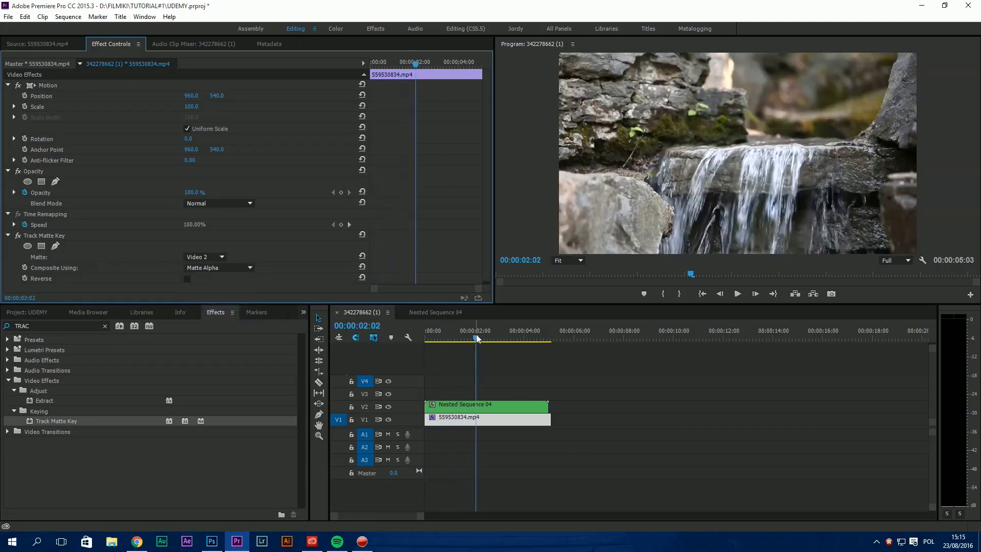
{"action": "left_click_drag", "start_coordinate": [477, 337], "coordinate": [408, 338]}
{"action": "key", "text": "space"}
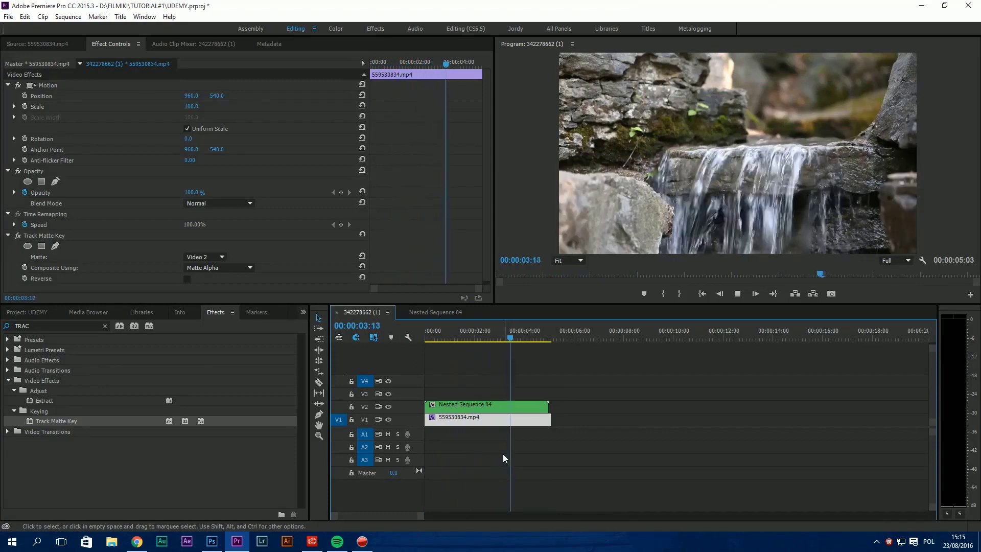
{"action": "key", "text": "space"}
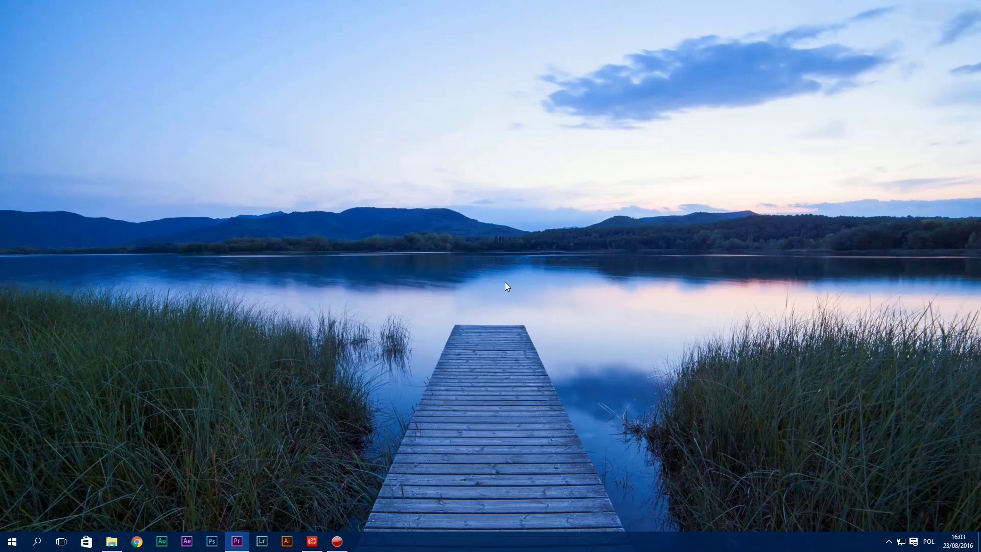
Switch to After Effects and create a new 1920 × 1080 px composition at 30 fps with a duration of 0:00:03:00
{"action": "left_click", "coordinate": [187, 541]}
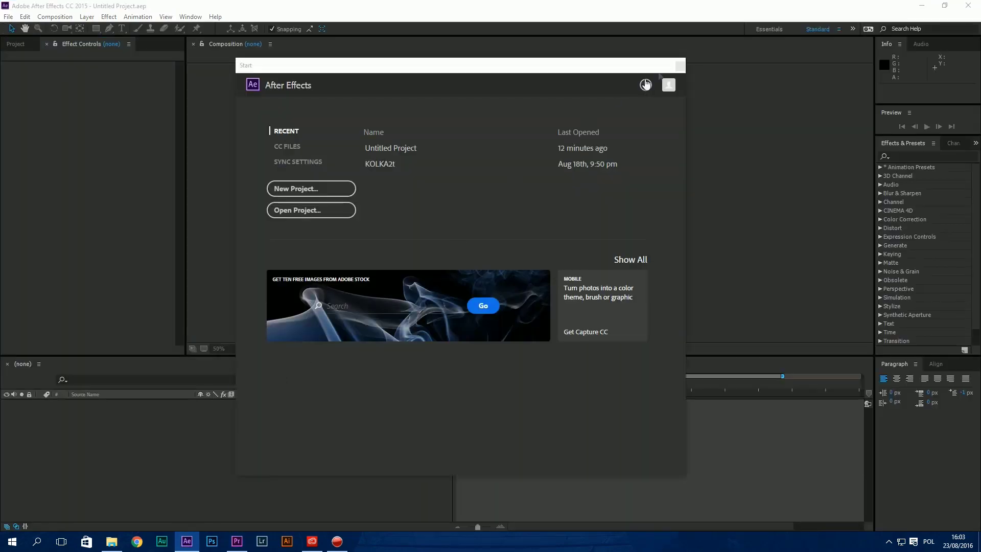
{"action": "left_click", "coordinate": [669, 84]}
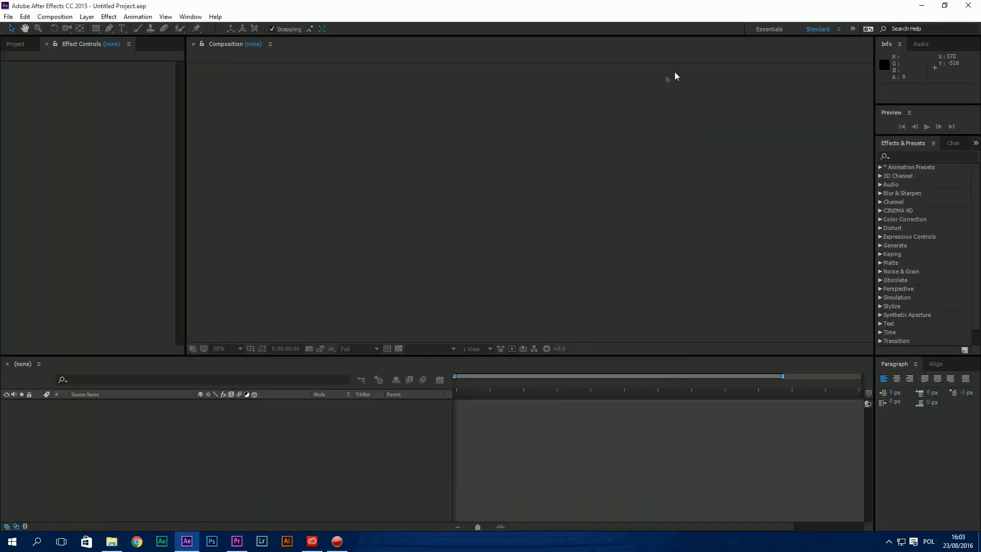
{"action": "left_click", "coordinate": [54, 17]}
{"action": "left_click", "coordinate": [61, 27]}
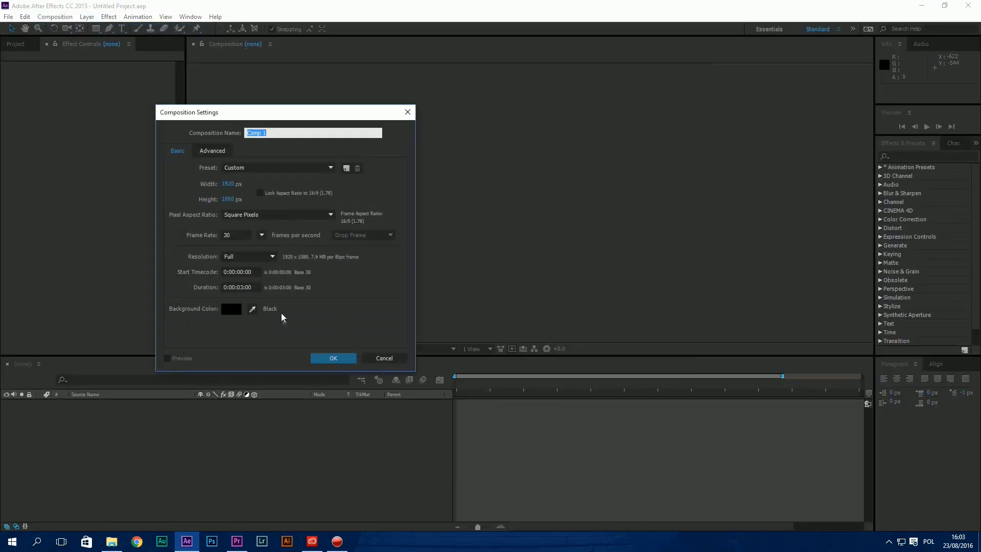
{"action": "left_click", "coordinate": [340, 362]}
Add a white full-frame rectangle shape layer to Comp 1 and set its path width to 7, keeping the height at 1080
{"action": "left_click", "coordinate": [95, 28]}
{"action": "double_click", "coordinate": [96, 28]}
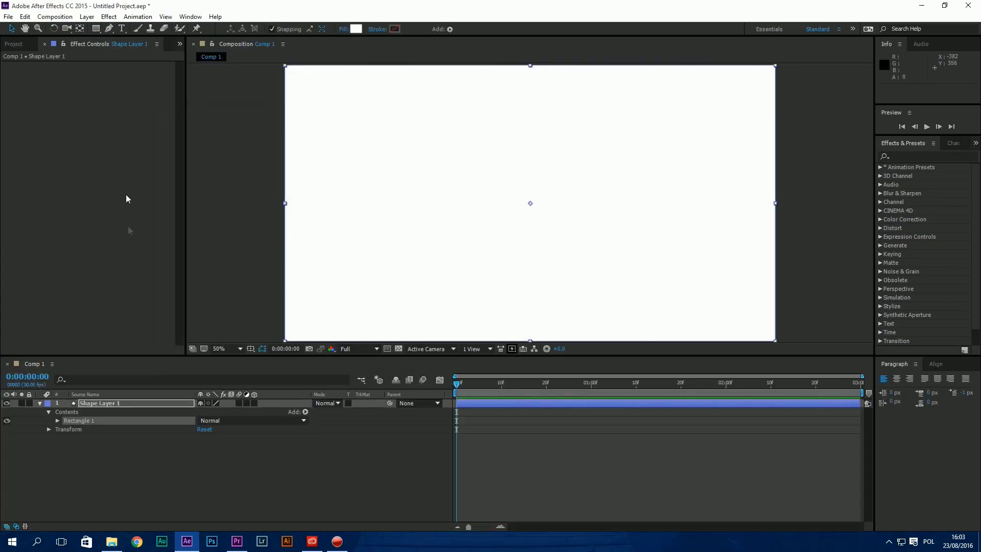
{"action": "left_click", "coordinate": [58, 422]}
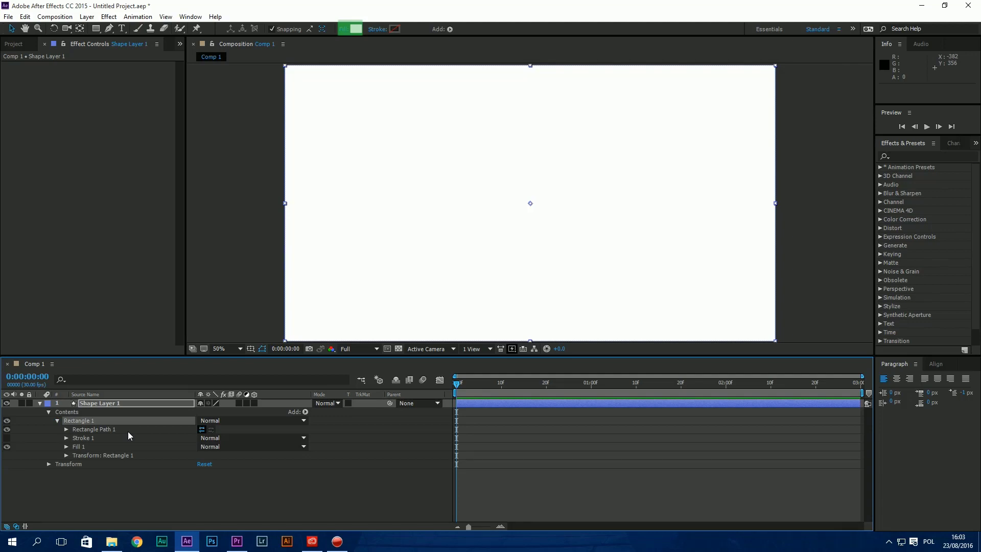
{"action": "left_click", "coordinate": [67, 429]}
{"action": "left_click", "coordinate": [215, 438]}
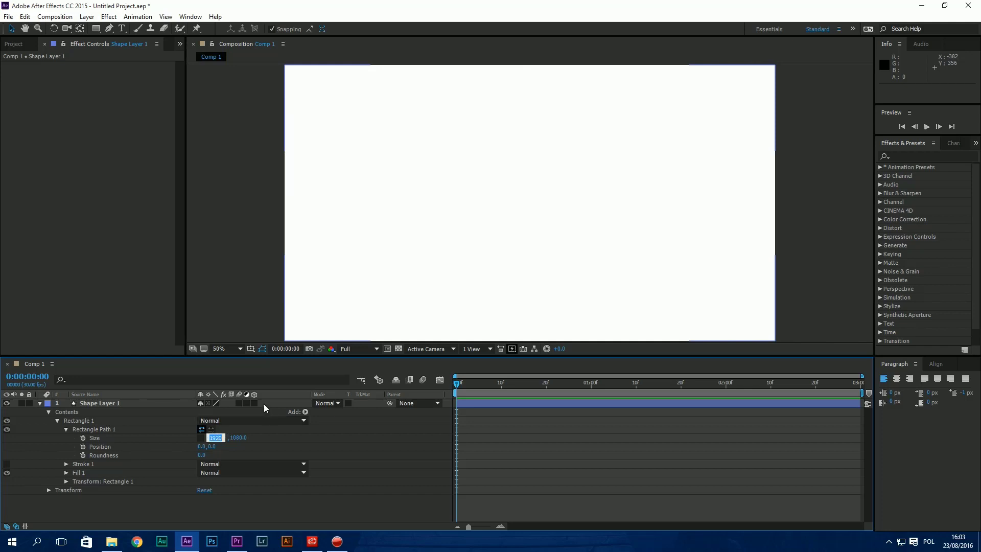
{"action": "type", "text": "7"}
{"action": "key", "text": "Return"}
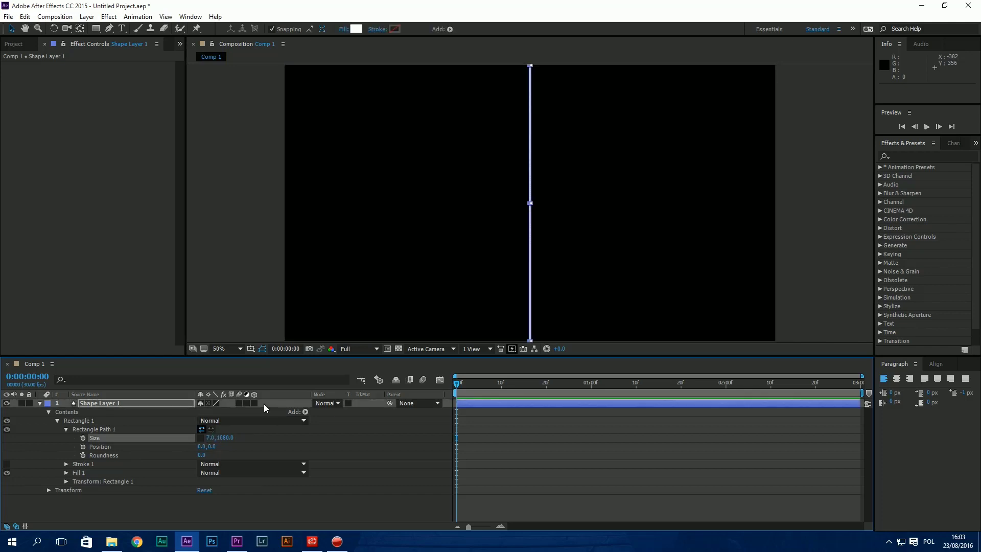
Add a Repeater to the thin rectangle's shape layer
{"action": "left_click", "coordinate": [557, 215]}
{"action": "scroll", "coordinate": [538, 220], "scroll_direction": "up", "scroll_amount": 4}
{"action": "left_click", "coordinate": [528, 220]}
{"action": "scroll", "coordinate": [547, 219], "scroll_direction": "down", "scroll_amount": 6}
{"action": "scroll", "coordinate": [562, 219], "scroll_direction": "up", "scroll_amount": 2}
{"action": "left_click", "coordinate": [306, 412]}
{"action": "left_click", "coordinate": [339, 333]}
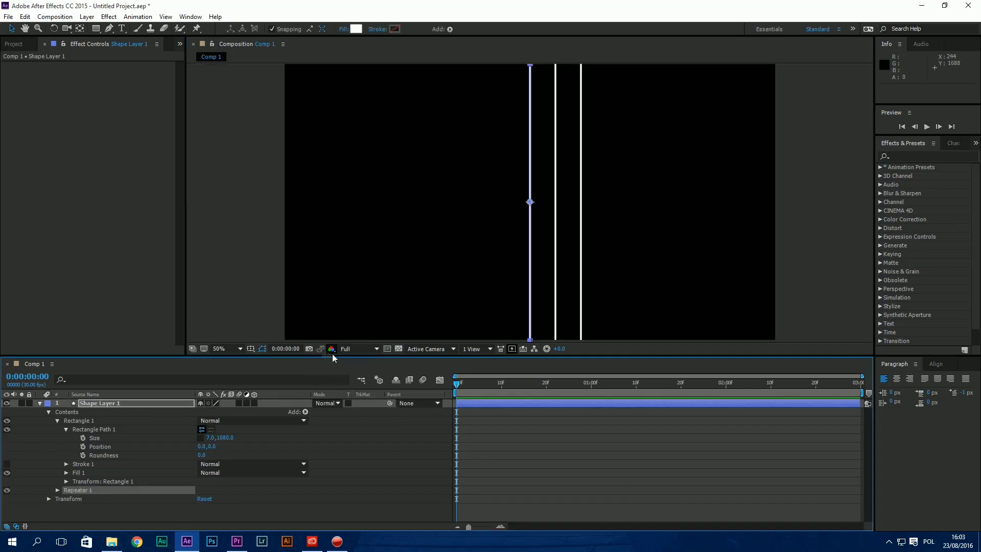
Expand the Repeater's properties and move the shape layer so its first line sits at the left edge of the composition
{"action": "left_click", "coordinate": [58, 490]}
{"action": "scroll", "coordinate": [82, 492], "scroll_direction": "down", "scroll_amount": 2}
{"action": "left_click", "coordinate": [102, 483]}
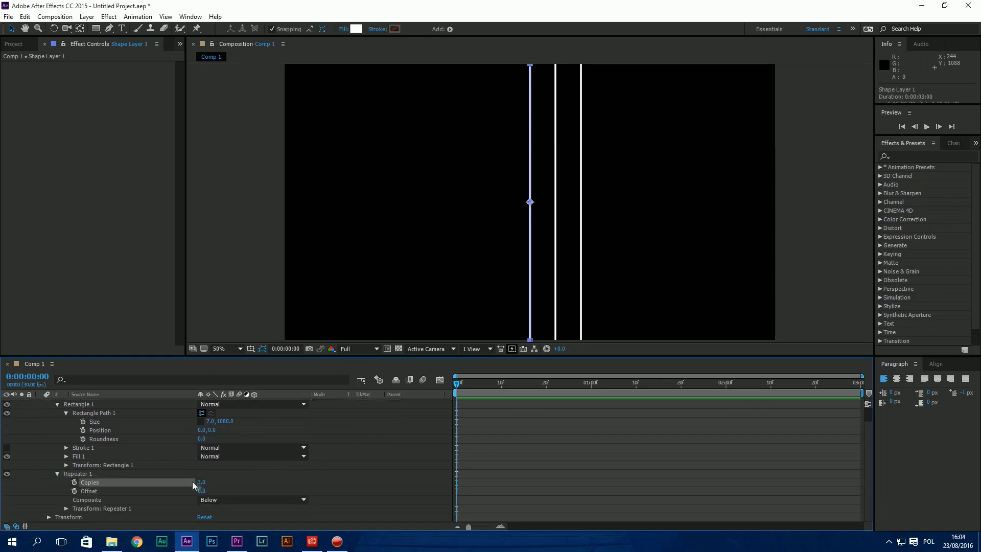
{"action": "left_click_drag", "start_coordinate": [532, 205], "coordinate": [265, 214]}
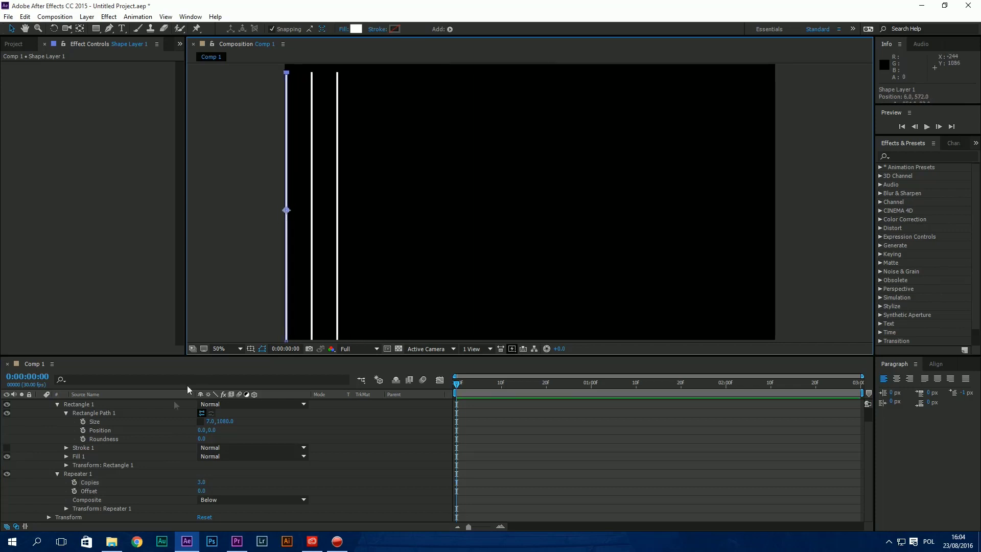
Animate the Repeater's Copies from 1 at 0:00:00:00 to 20 at 0:00:01:00
{"action": "left_click", "coordinate": [200, 482]}
{"action": "type", "text": "1"}
{"action": "key", "text": "Return"}
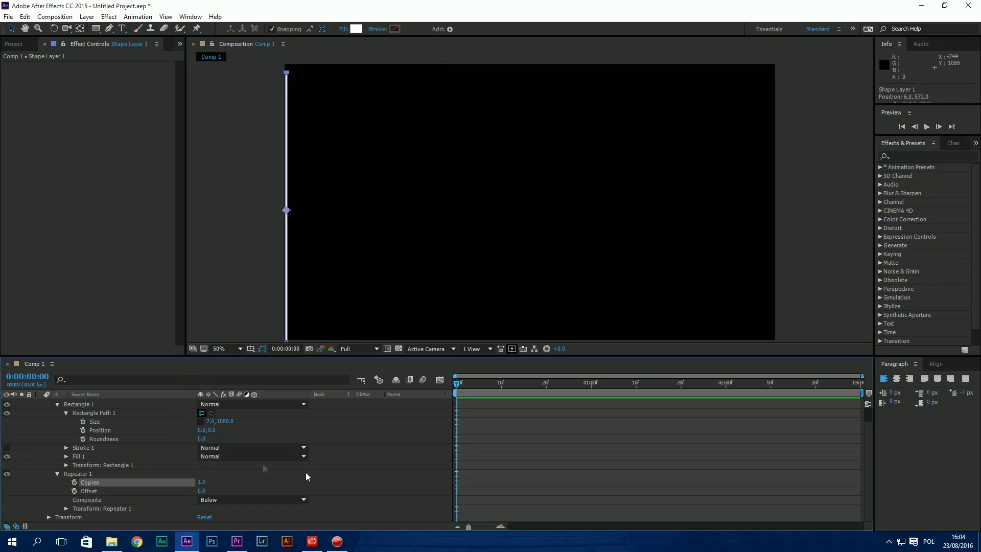
{"action": "left_click", "coordinate": [74, 482]}
{"action": "left_click_drag", "start_coordinate": [465, 378], "coordinate": [591, 382]}
{"action": "mouse_move", "coordinate": [203, 487]}
{"action": "left_mouse_down"}
{"action": "mouse_move", "coordinate": [215, 484]}
{"action": "mouse_move", "coordinate": [206, 483]}
{"action": "left_mouse_up"}
{"action": "left_click", "coordinate": [484, 384]}
{"action": "key", "text": "Home"}
Apply Easy Ease In to both Copies keyframes and play back the animation
{"action": "left_click_drag", "start_coordinate": [604, 468], "coordinate": [448, 514]}
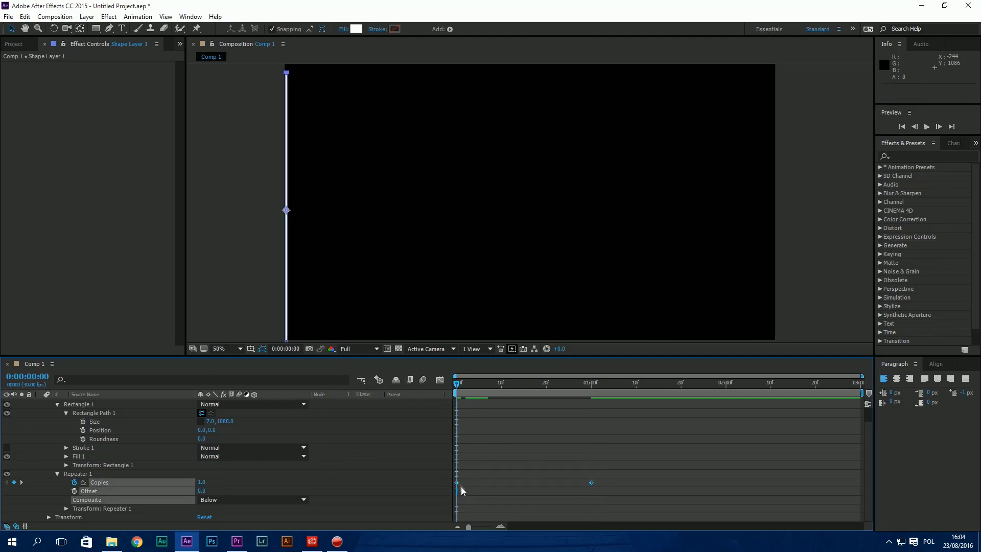
{"action": "right_click", "coordinate": [459, 484]}
{"action": "right_click", "coordinate": [457, 483]}
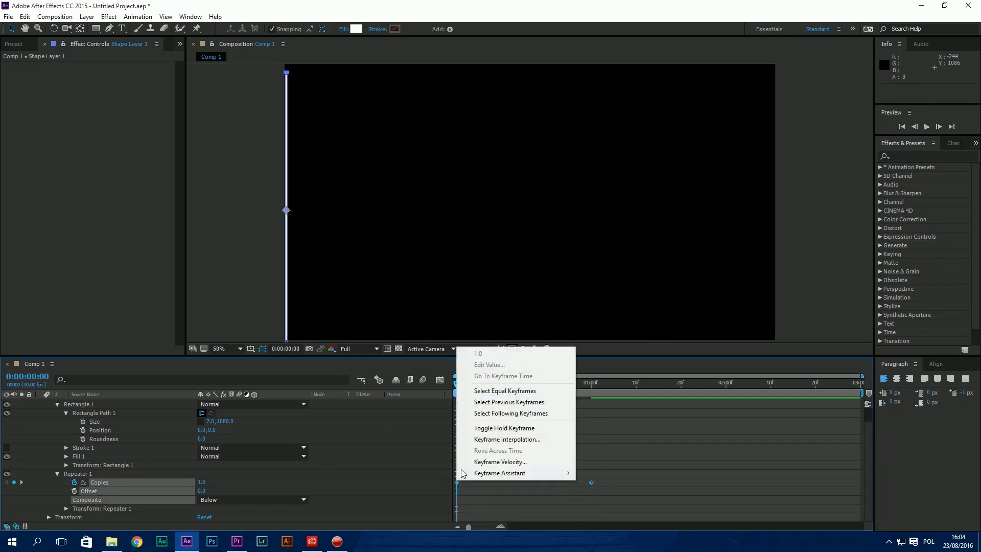
{"action": "mouse_move", "coordinate": [516, 473]}
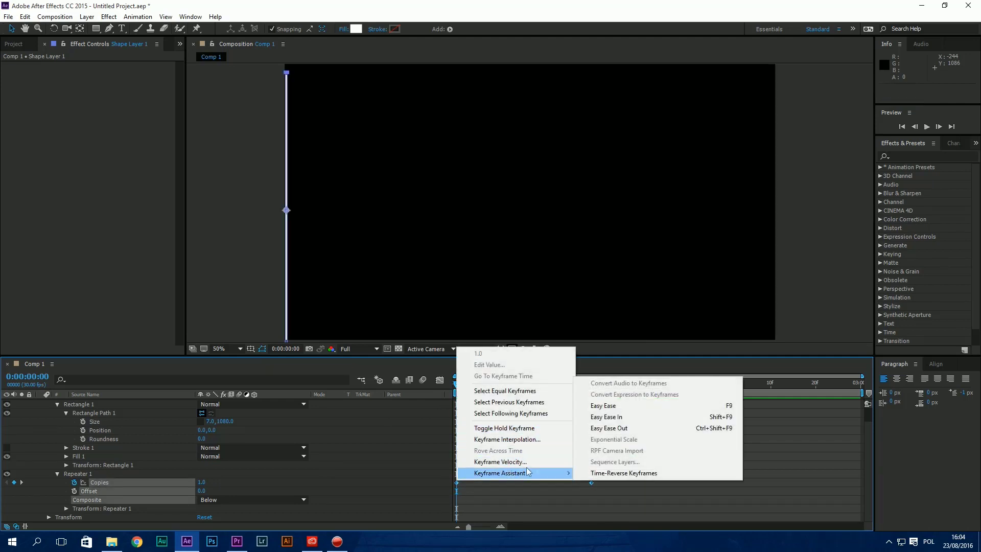
{"action": "left_click", "coordinate": [635, 422]}
{"action": "key", "text": "space"}
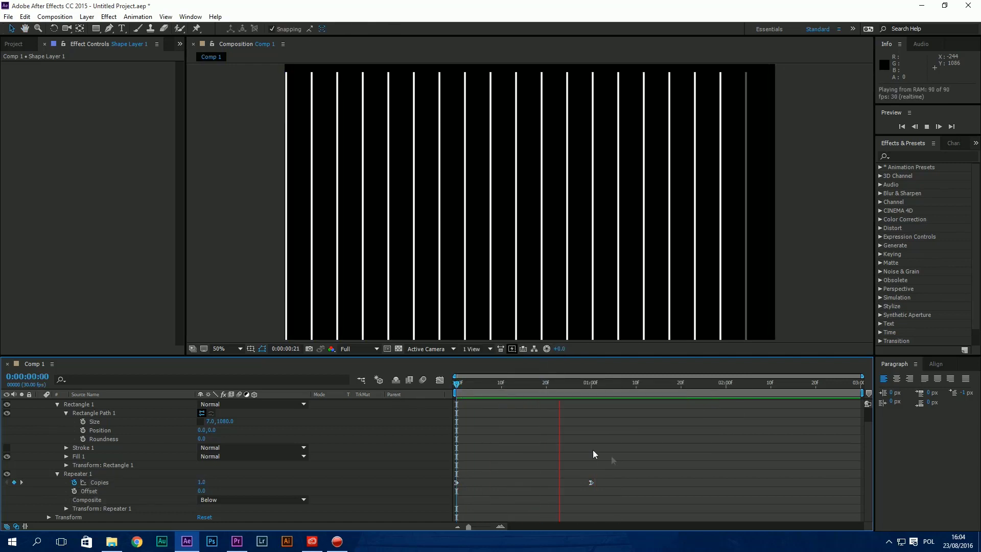
In the speed graph, lower the first Copies keyframe to about 10 units/sec with a longer influence handle, and preview the result
{"action": "left_click_drag", "start_coordinate": [623, 468], "coordinate": [504, 496]}
{"action": "left_click", "coordinate": [440, 380]}
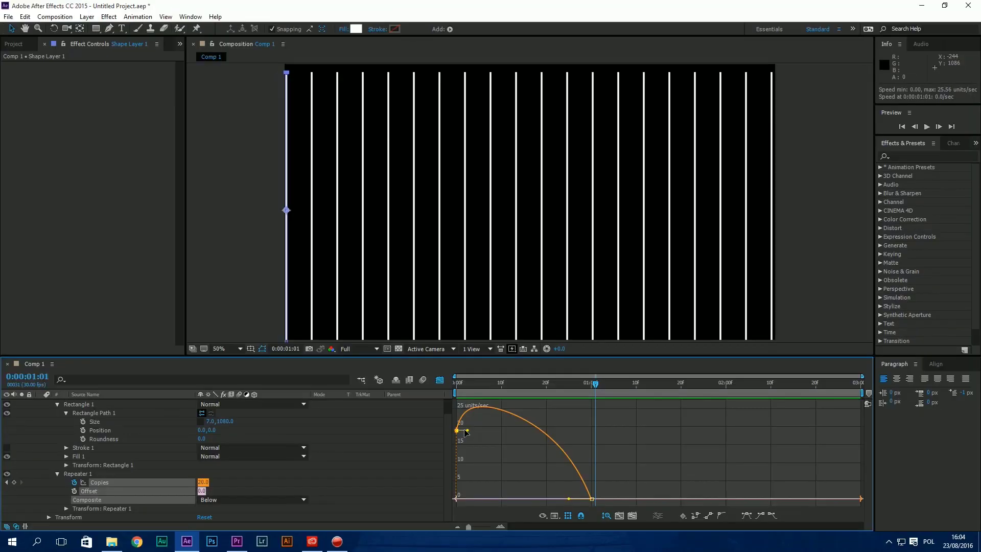
{"action": "left_click_drag", "start_coordinate": [467, 432], "coordinate": [496, 469]}
{"action": "key", "text": "Home"}
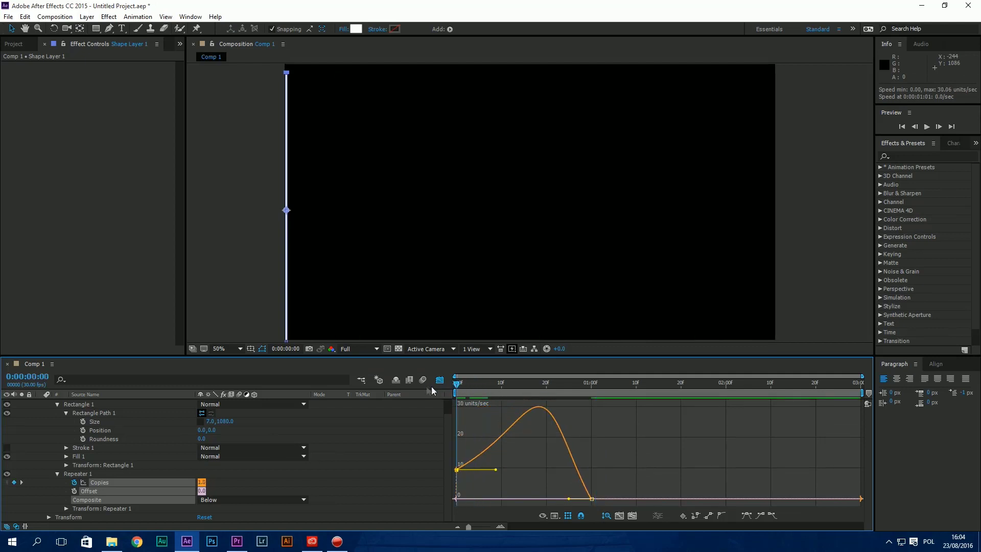
{"action": "key", "text": "space"}
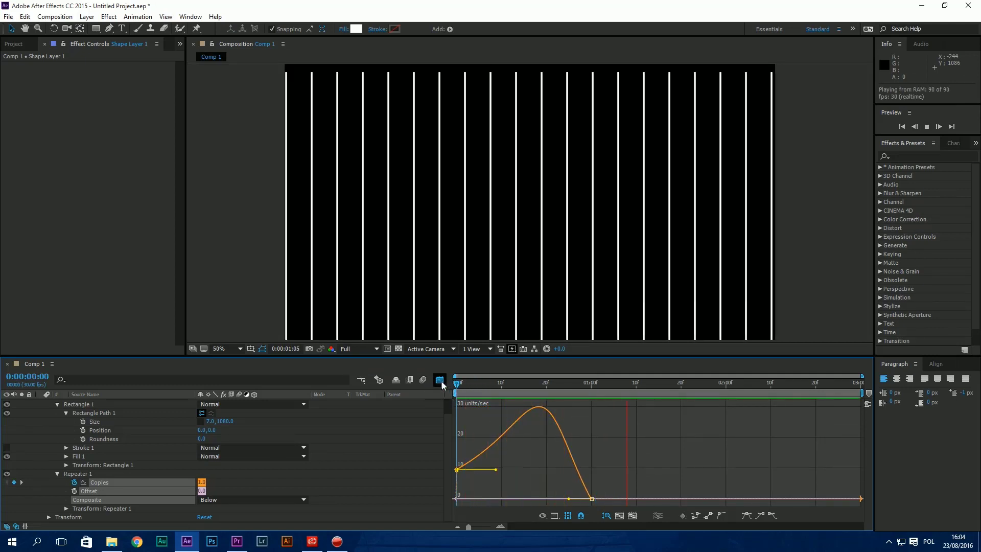
{"action": "left_click", "coordinate": [440, 381]}
{"action": "left_click", "coordinate": [366, 463]}
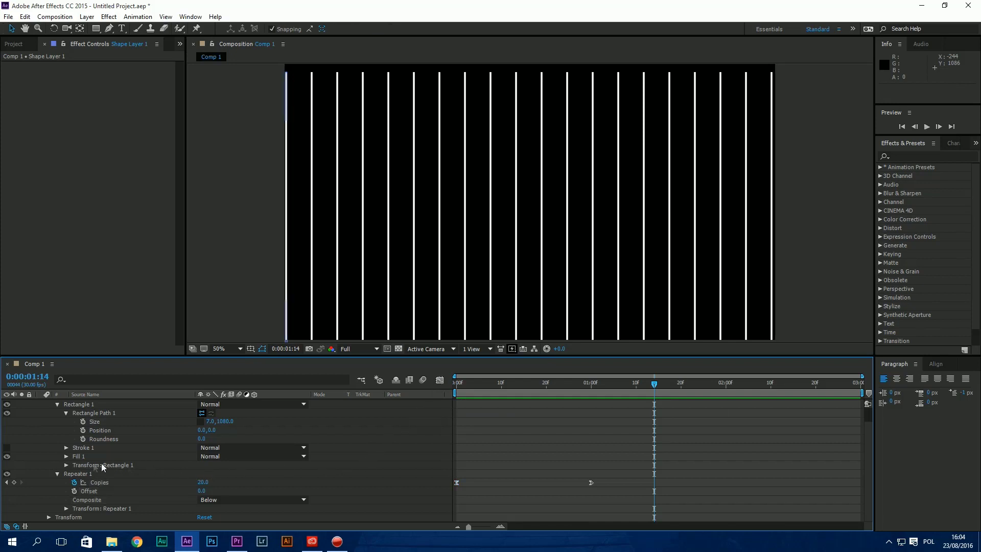
Keyframe Rectangle 1's transform Scale from 100% at 0:00:00:10 to 1555% horizontally and 100% vertically at 0:00:01:00, and preview it
{"action": "left_click", "coordinate": [66, 465]}
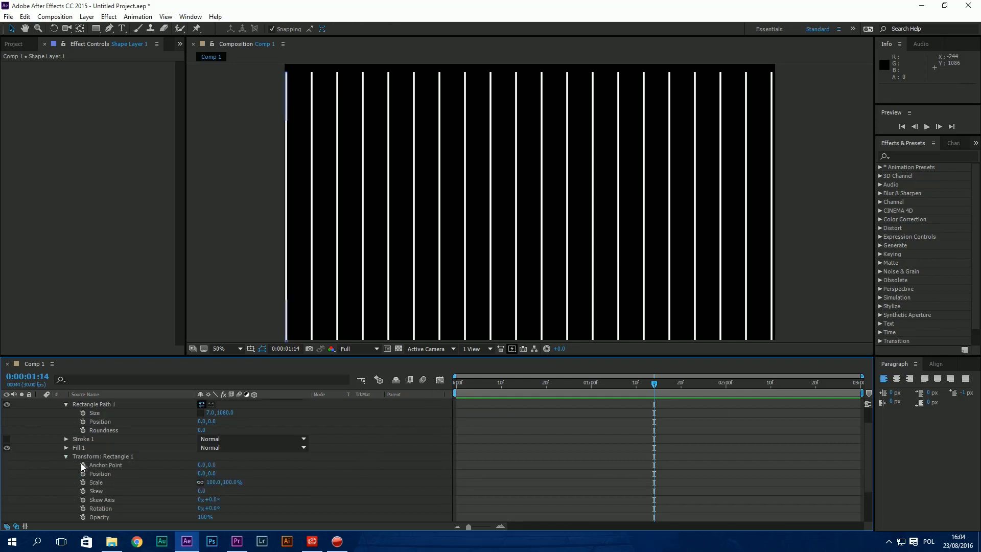
{"action": "left_click", "coordinate": [96, 491]}
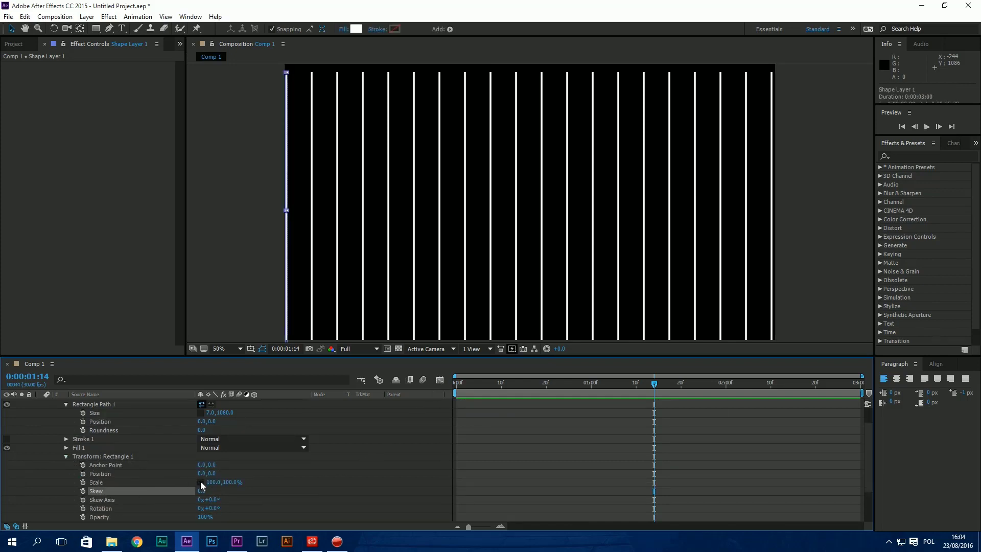
{"action": "left_click_drag", "start_coordinate": [463, 384], "coordinate": [502, 402]}
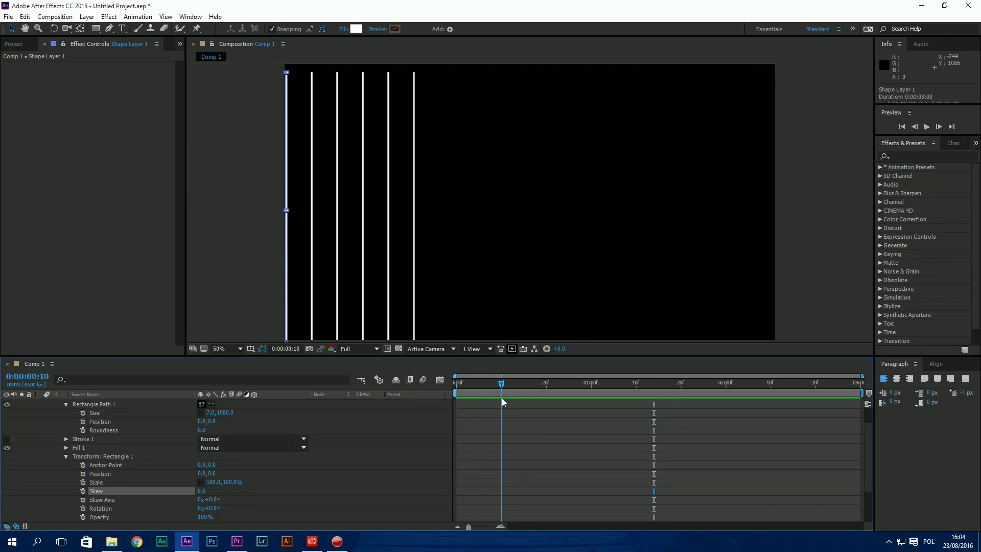
{"action": "left_click", "coordinate": [83, 482]}
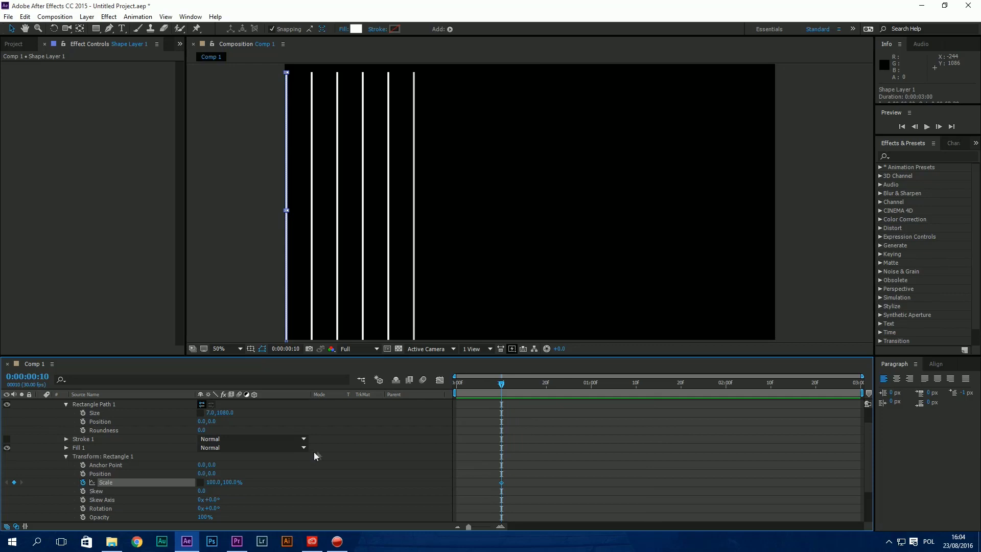
{"action": "left_click_drag", "start_coordinate": [495, 391], "coordinate": [591, 392]}
{"action": "left_click_drag", "start_coordinate": [214, 484], "coordinate": [970, 502]}
{"action": "key", "text": "space"}
{"action": "key", "text": "space"}
Save the project as transition#1.aep in the COURSE folder on the Desktop
{"action": "key", "text": "ctrl+s"}
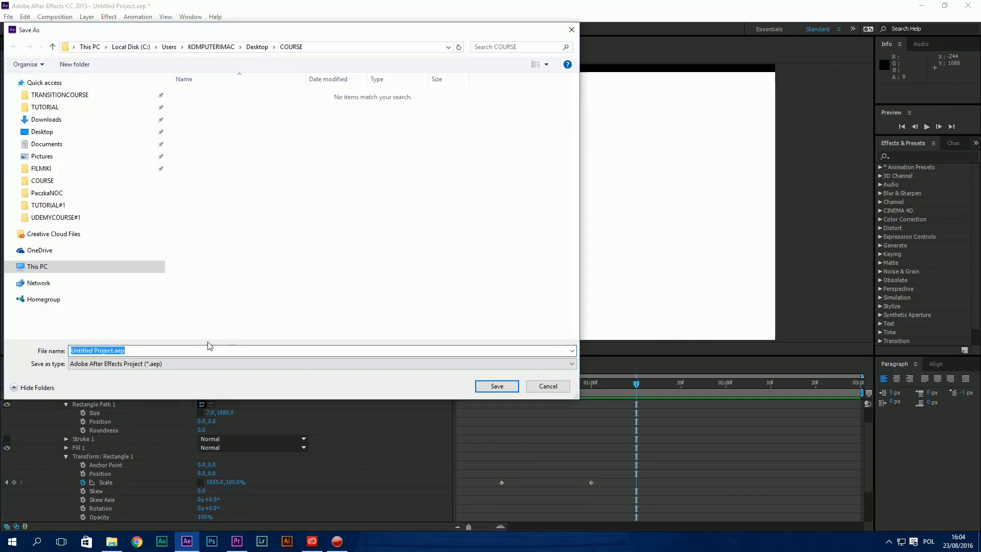
{"action": "left_click", "coordinate": [69, 132]}
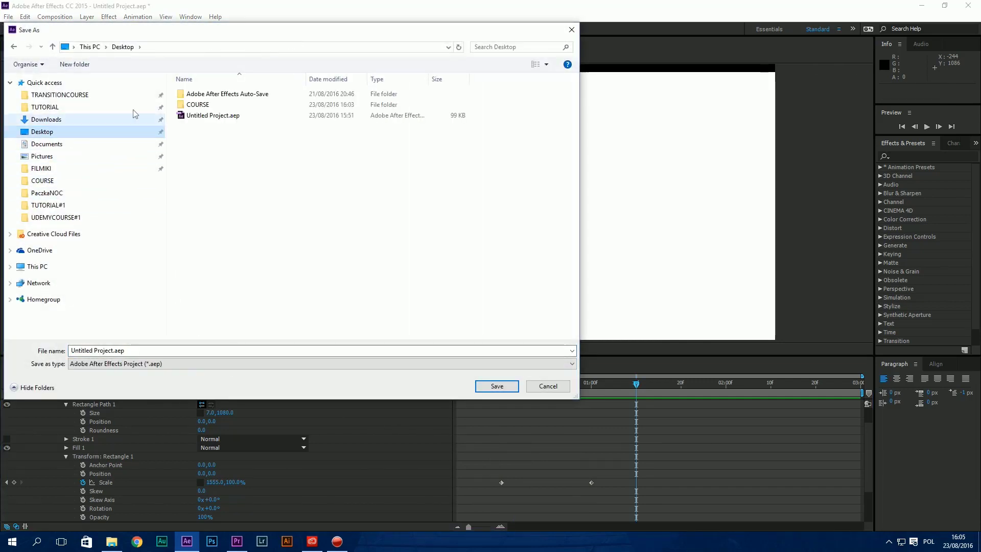
{"action": "double_click", "coordinate": [217, 106]}
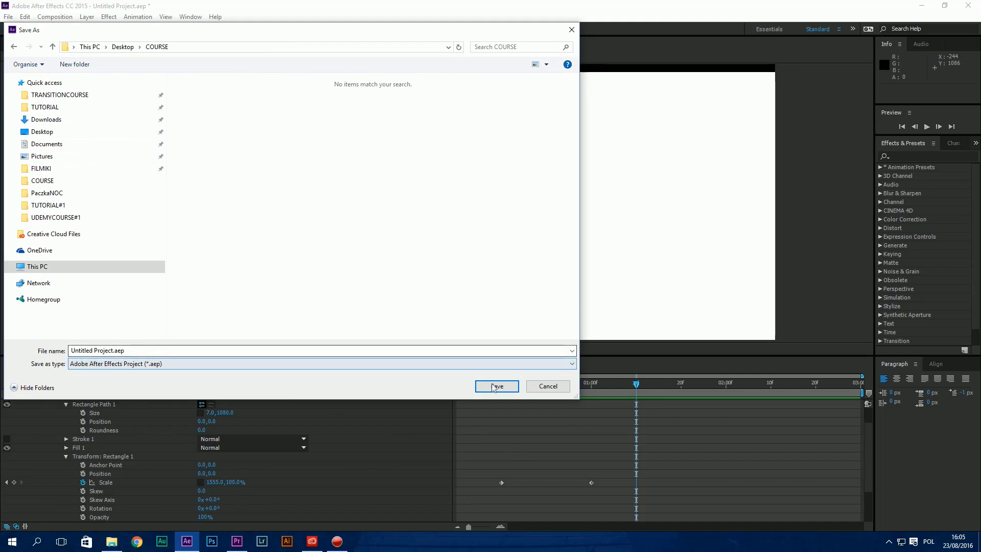
{"action": "triple_click", "coordinate": [112, 351]}
{"action": "left_click_drag", "start_coordinate": [113, 351], "coordinate": [64, 350]}
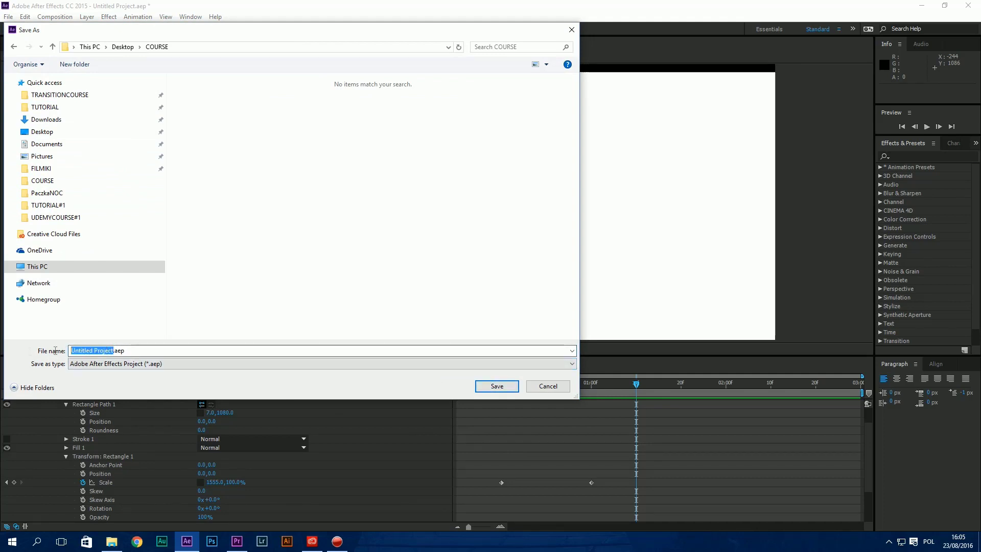
{"action": "type", "text": "transition#1"}
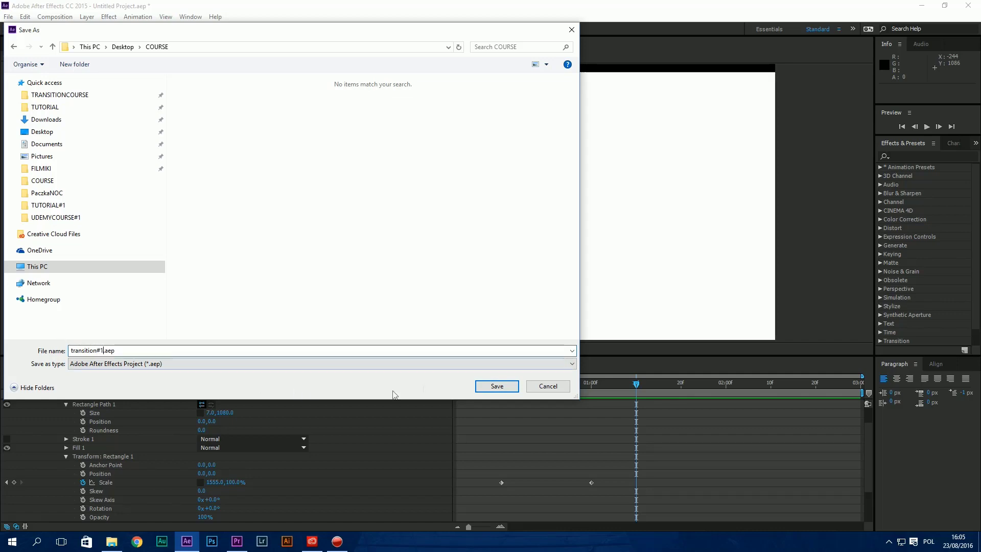
{"action": "left_click", "coordinate": [498, 387]}
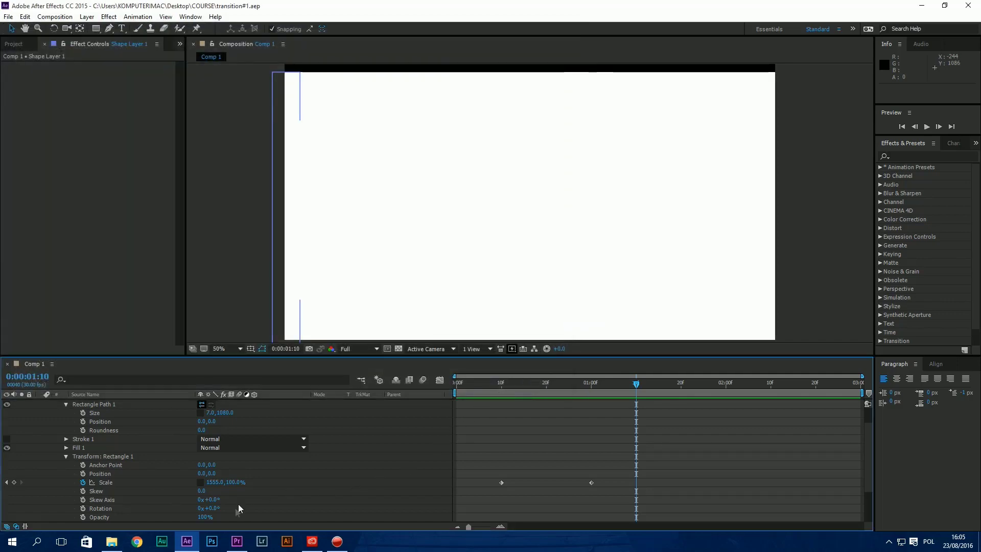
Switch to Premiere Pro and mark a 4:19 range of the 343683750.mp4 source clip, ending at 00:00:07:01
{"action": "left_click", "coordinate": [237, 541]}
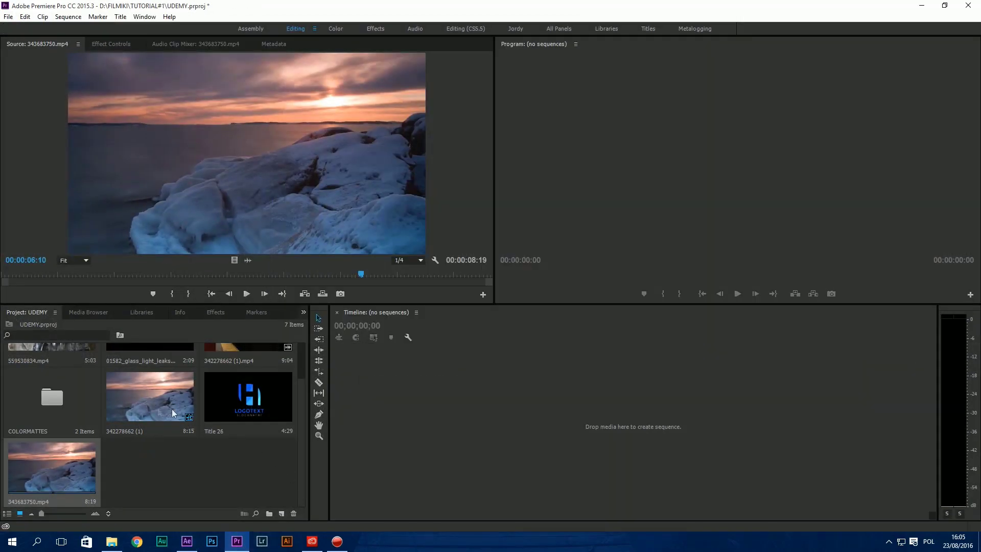
{"action": "left_click", "coordinate": [233, 275]}
{"action": "left_click_drag", "start_coordinate": [235, 273], "coordinate": [138, 276]}
{"action": "key", "text": "i"}
{"action": "left_click_drag", "start_coordinate": [138, 276], "coordinate": [399, 275]}
{"action": "key", "text": "o"}
Create a new sequence from the marked 343683750.mp4 clip, play it, and enlarge the preview monitors
{"action": "left_click_drag", "start_coordinate": [407, 401], "coordinate": [408, 398]}
{"action": "left_click_drag", "start_coordinate": [454, 337], "coordinate": [395, 361]}
{"action": "key", "text": "space"}
{"action": "left_click_drag", "start_coordinate": [562, 304], "coordinate": [511, 367]}
Import Comp 1 from transition#1.aep into the project
{"action": "scroll", "coordinate": [269, 492], "scroll_direction": "down", "scroll_amount": 2}
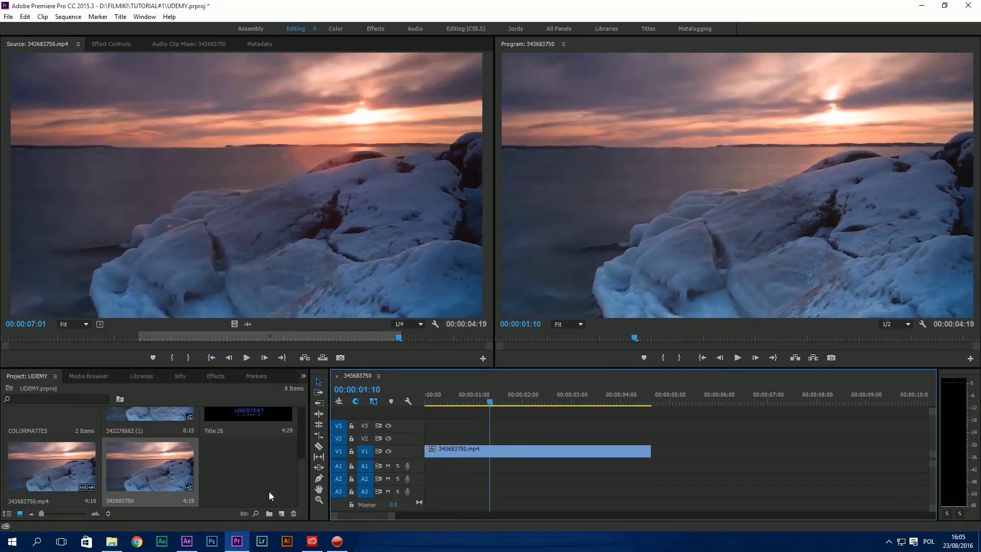
{"action": "double_click", "coordinate": [268, 472]}
{"action": "double_click", "coordinate": [631, 106]}
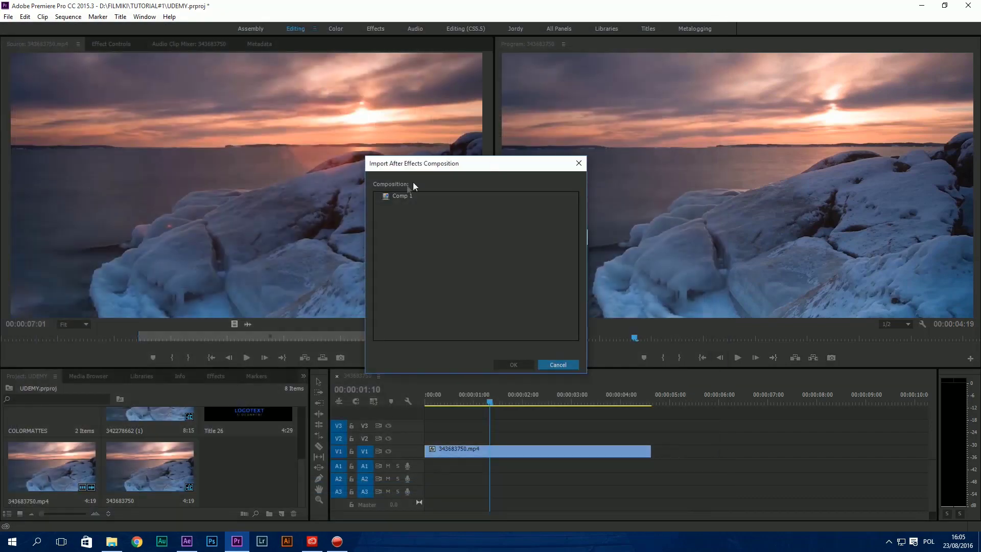
{"action": "left_click", "coordinate": [404, 198]}
{"action": "left_click", "coordinate": [515, 364]}
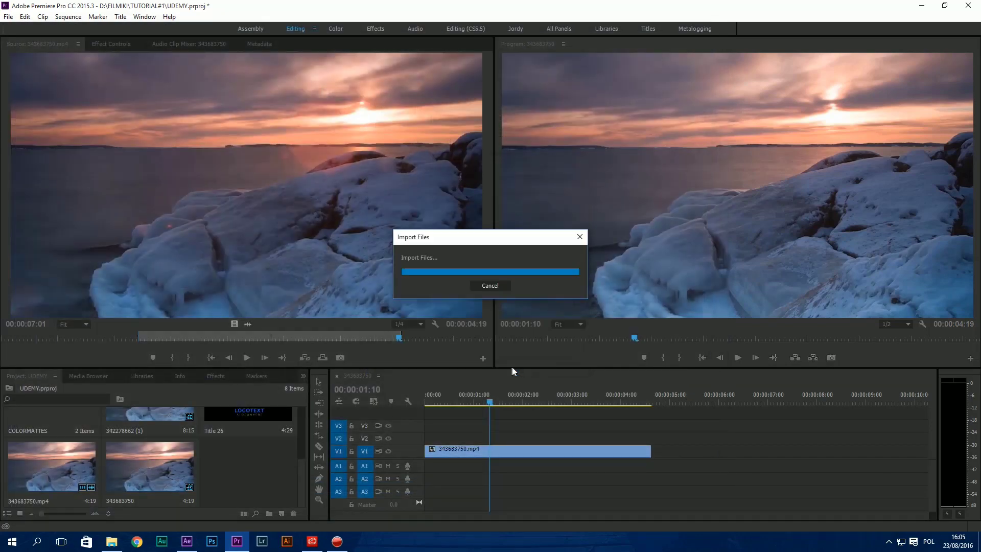
Place Comp 1/transition#1.aep on Video 2 above the sea clip, starting about 0.7 seconds in, and scrub through the overlap
{"action": "mouse_move", "coordinate": [248, 468]}
{"action": "left_mouse_down"}
{"action": "mouse_move", "coordinate": [455, 439]}
{"action": "mouse_move", "coordinate": [266, 468]}
{"action": "left_mouse_up"}
{"action": "double_click", "coordinate": [272, 468]}
{"action": "left_click_drag", "start_coordinate": [234, 324], "coordinate": [463, 439]}
{"action": "left_click_drag", "start_coordinate": [469, 405], "coordinate": [513, 327]}
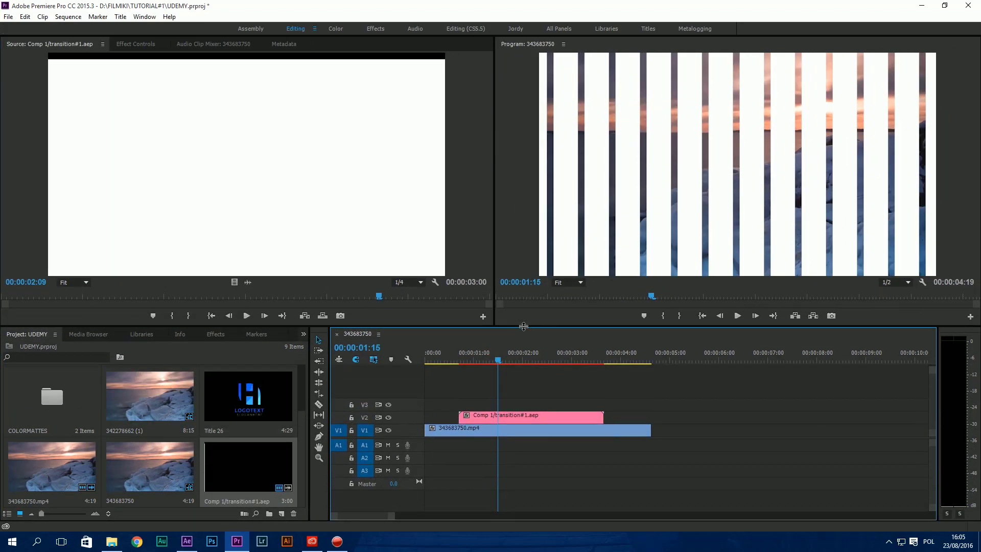
{"action": "left_click_drag", "start_coordinate": [499, 361], "coordinate": [466, 370]}
{"action": "left_click_drag", "start_coordinate": [484, 371], "coordinate": [492, 376]}
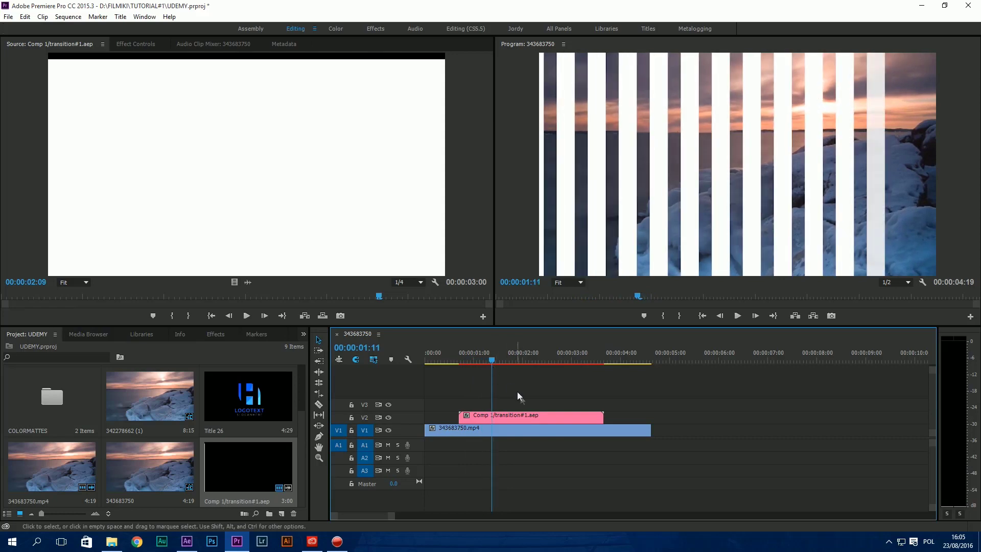
Apply Track Matte Key to the 343683750.mp4 clip on Video 1 and show its effect settings
{"action": "left_click", "coordinate": [503, 429]}
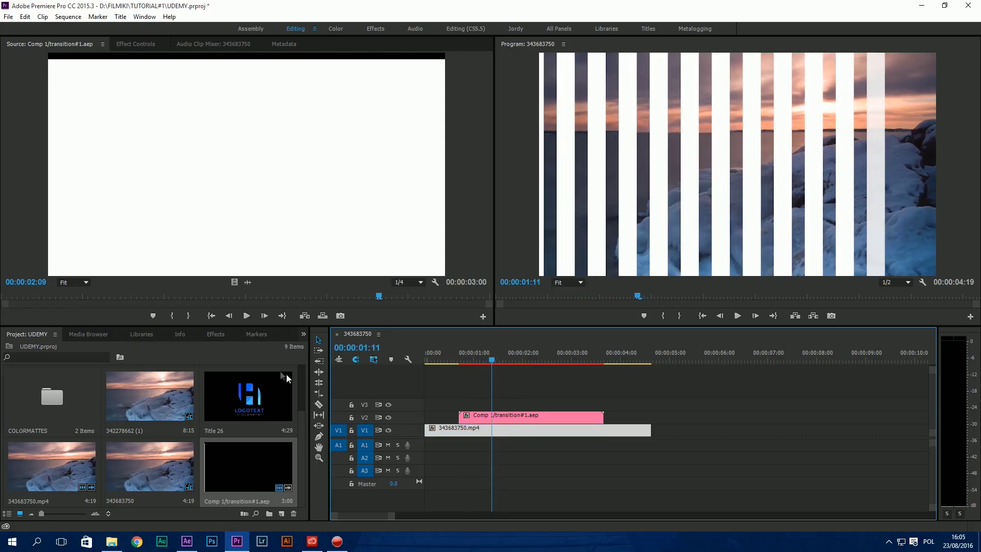
{"action": "left_click", "coordinate": [211, 335]}
{"action": "left_click", "coordinate": [70, 348]}
{"action": "type", "text": "track"}
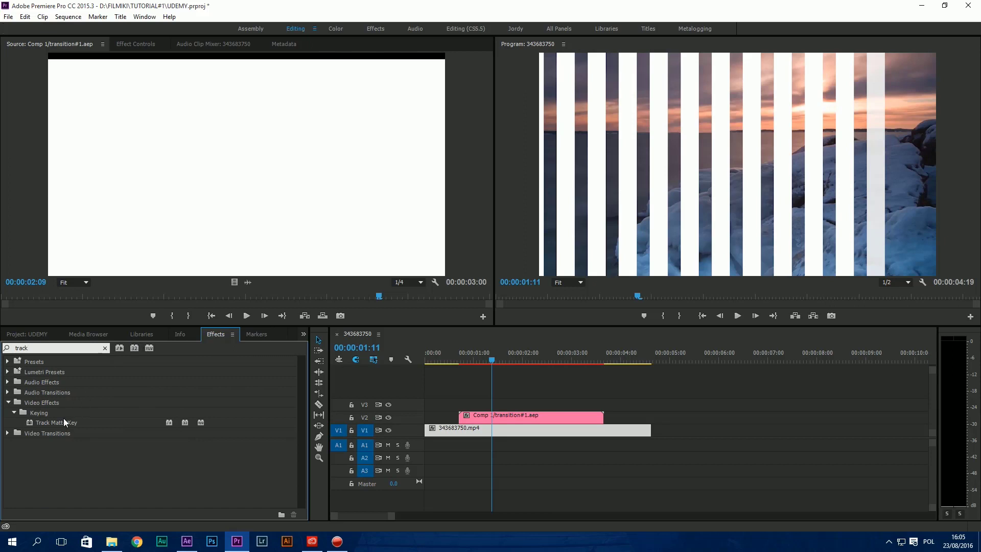
{"action": "left_click_drag", "start_coordinate": [65, 422], "coordinate": [497, 429]}
{"action": "left_click", "coordinate": [147, 45]}
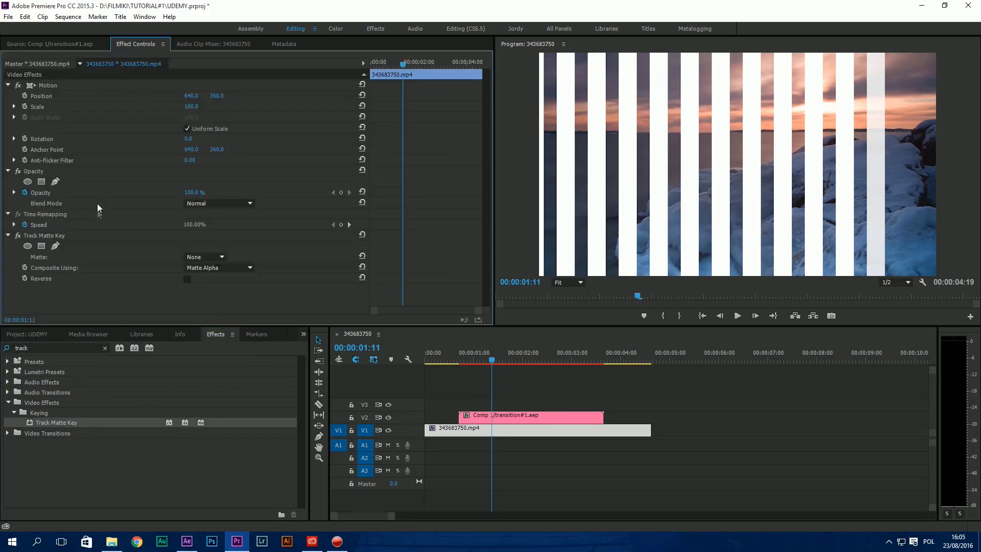
Set the Track Matte Key's matte to Video 2 and play the keyed sea clip from near the start
{"action": "left_click", "coordinate": [214, 258]}
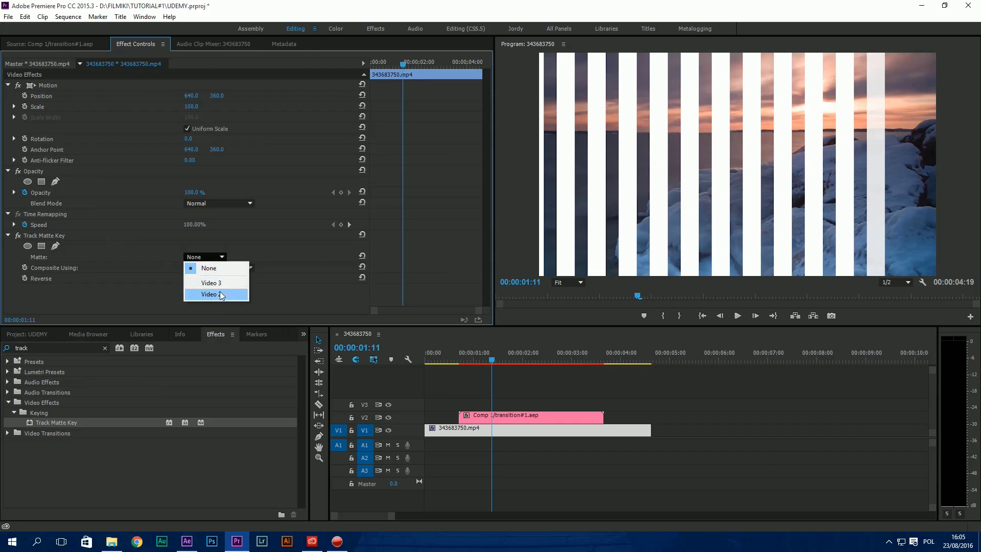
{"action": "left_click", "coordinate": [220, 295]}
{"action": "left_click_drag", "start_coordinate": [479, 360], "coordinate": [430, 362]}
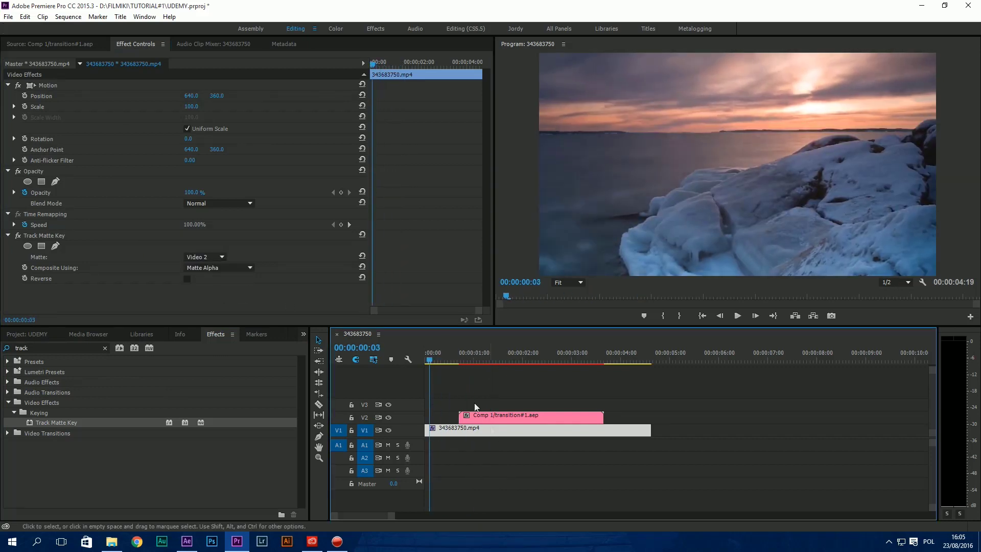
{"action": "left_click", "coordinate": [487, 444]}
{"action": "key", "text": "space"}
Trim away the sea clip's portion before the matte so both clips start at zero, and play the striped reveal
{"action": "left_click_drag", "start_coordinate": [488, 443], "coordinate": [454, 424]}
{"action": "left_click", "coordinate": [493, 452]}
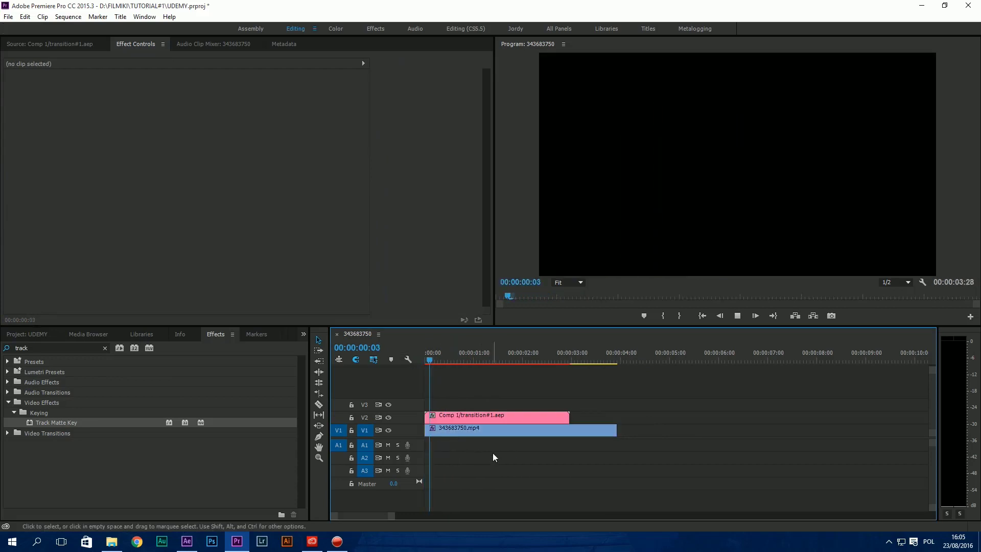
{"action": "key", "text": "space"}
{"action": "key", "text": "space"}
{"action": "left_click_drag", "start_coordinate": [457, 360], "coordinate": [424, 362]}
{"action": "key", "text": "space"}
{"action": "key", "text": "space"}
{"action": "mouse_move", "coordinate": [473, 366]}
{"action": "left_mouse_down"}
{"action": "mouse_move", "coordinate": [442, 354]}
{"action": "mouse_move", "coordinate": [459, 360]}
{"action": "left_mouse_up"}
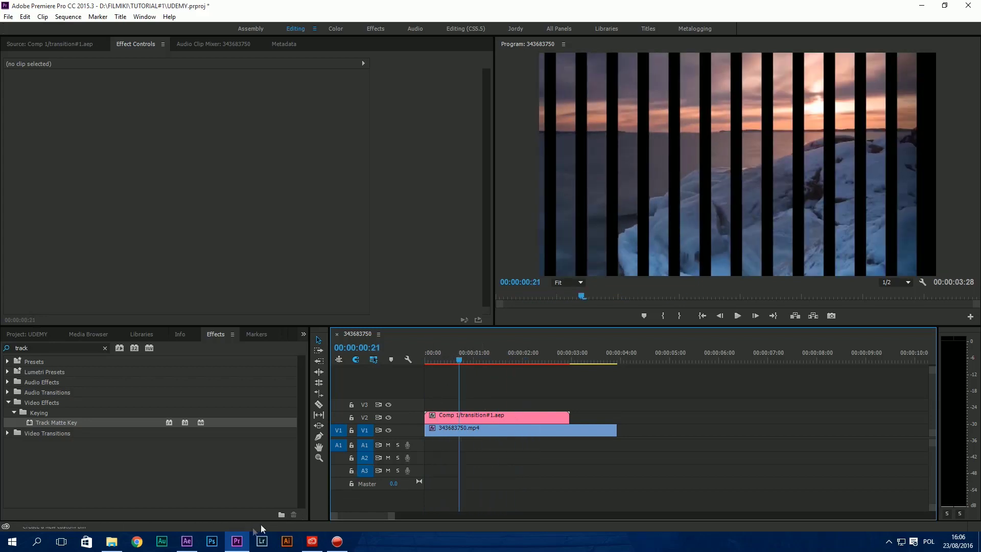
In After Effects, move Rectangle 1's second Scale keyframe to about frame 16, and replay the transition in Premiere Pro
{"action": "left_click", "coordinate": [187, 542]}
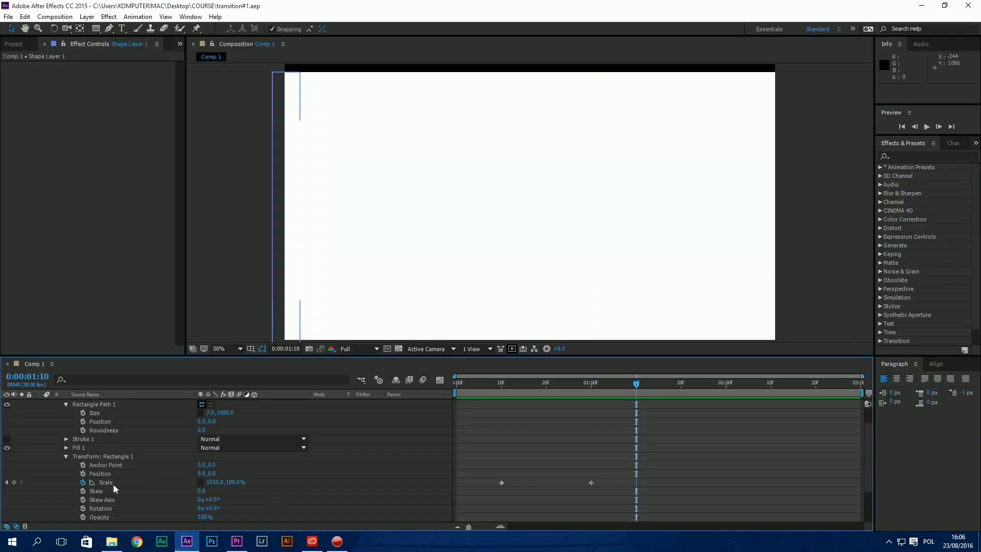
{"action": "left_click_drag", "start_coordinate": [590, 483], "coordinate": [528, 483]}
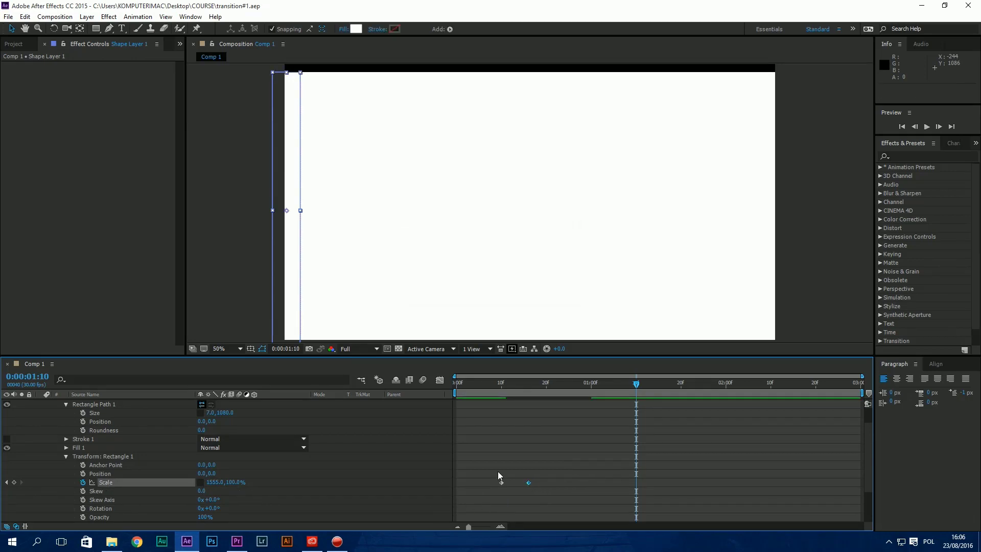
{"action": "left_click", "coordinate": [237, 541]}
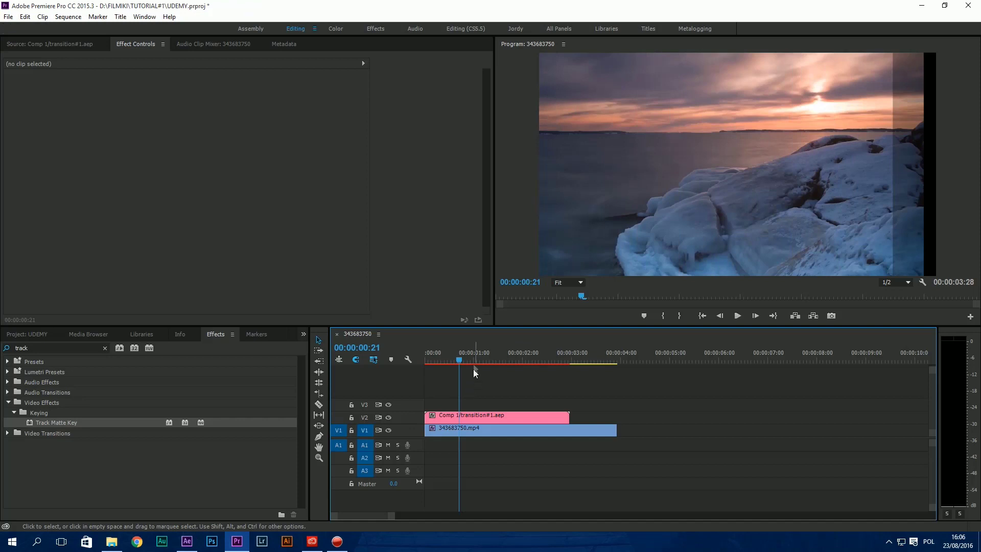
{"action": "left_click_drag", "start_coordinate": [459, 360], "coordinate": [403, 367]}
{"action": "key", "text": "space"}
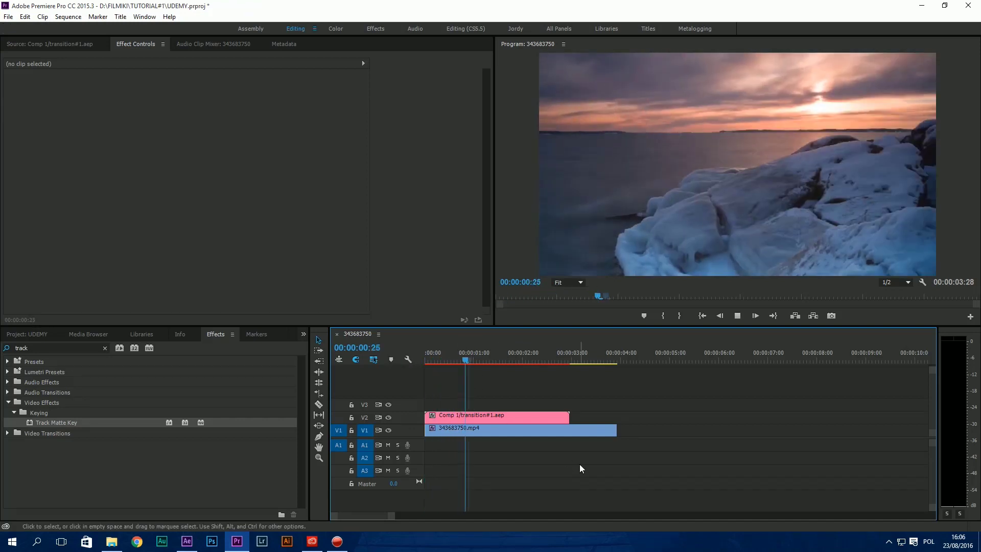
{"action": "left_click_drag", "start_coordinate": [482, 360], "coordinate": [405, 362]}
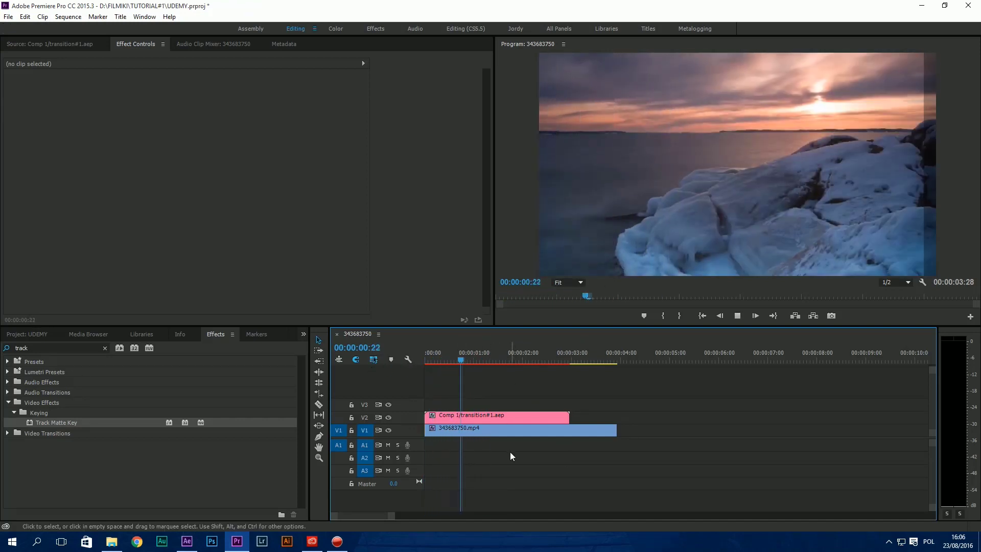
In After Effects, set Rectangle 1's Skew to 34 and scrub through the slanted stripes
{"action": "left_click", "coordinate": [193, 543]}
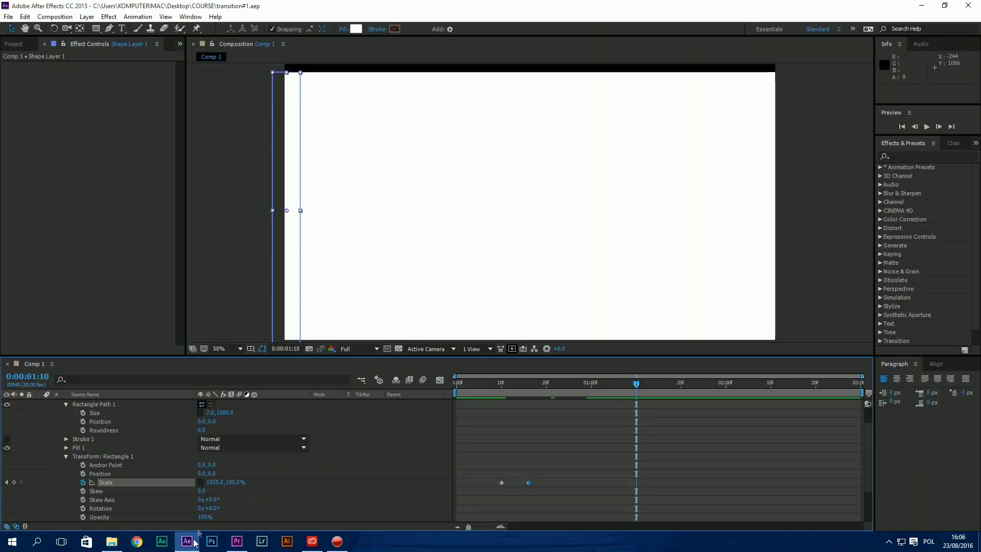
{"action": "scroll", "coordinate": [120, 481], "scroll_direction": "down", "scroll_amount": 1}
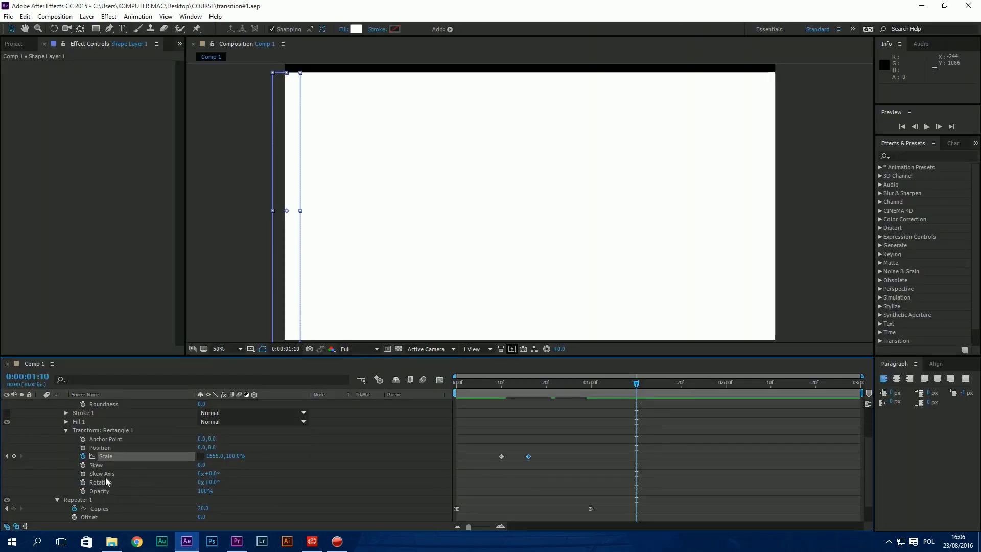
{"action": "left_click_drag", "start_coordinate": [531, 388], "coordinate": [514, 388]}
{"action": "left_click_drag", "start_coordinate": [203, 468], "coordinate": [220, 466]}
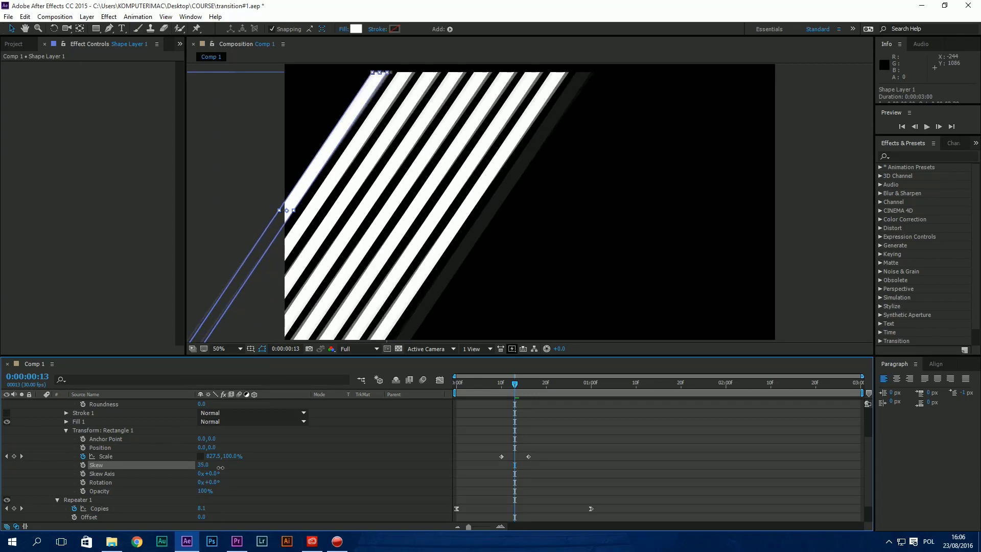
{"action": "left_click", "coordinate": [480, 387]}
{"action": "left_click_drag", "start_coordinate": [480, 392], "coordinate": [627, 389]}
Switch to Premiere Pro and play the slanted-stripe transition over the sea clip, checking it against the After Effects composition
{"action": "left_click", "coordinate": [236, 542]}
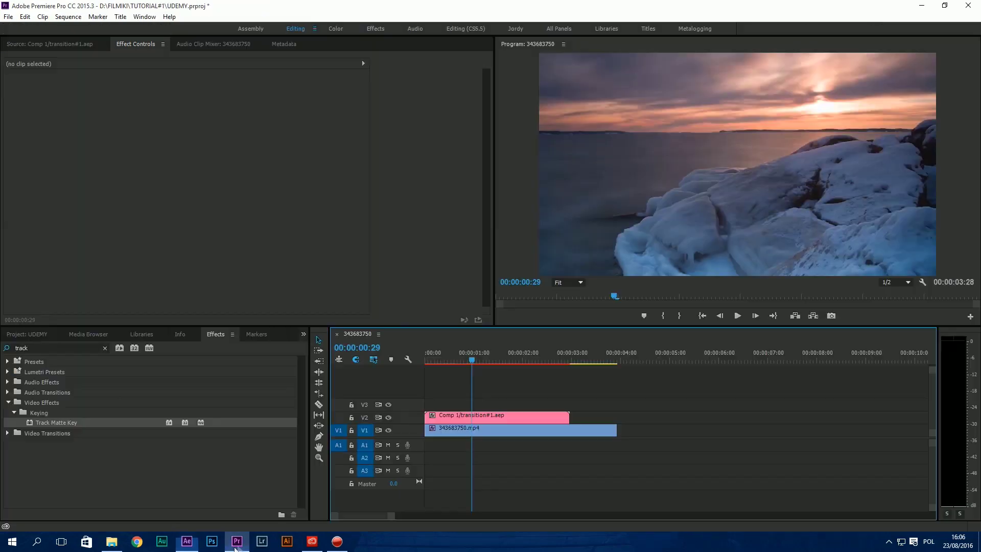
{"action": "left_click", "coordinate": [433, 362]}
{"action": "key", "text": "space"}
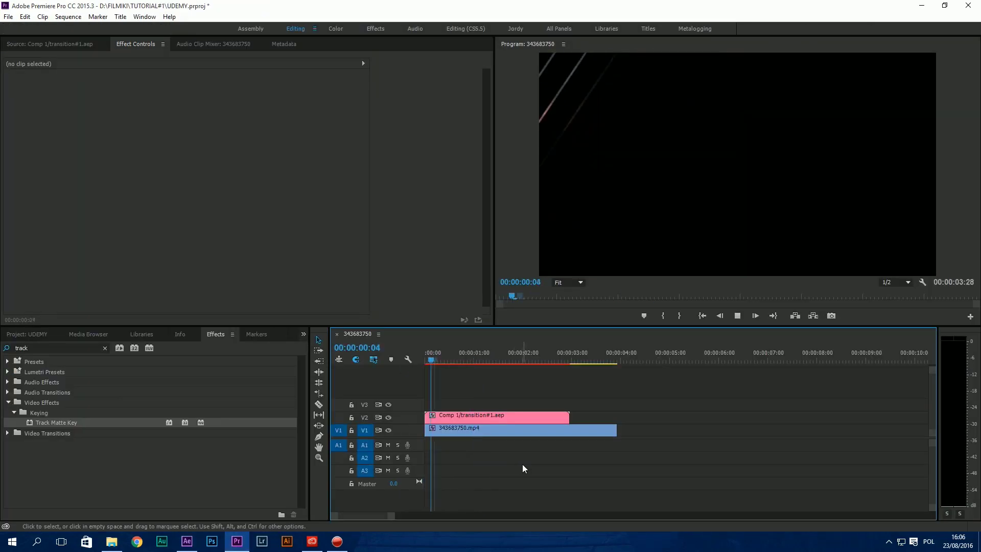
{"action": "left_click", "coordinate": [468, 361]}
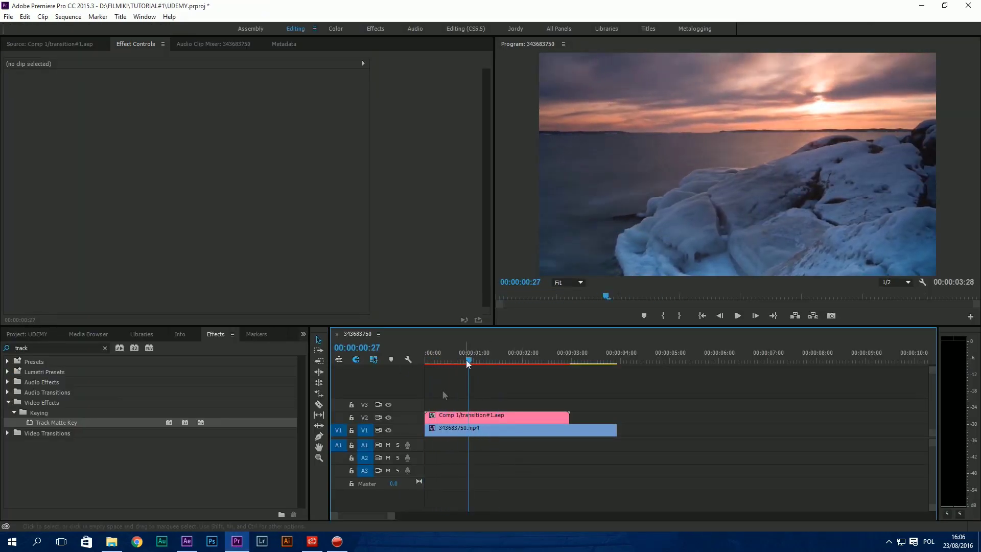
{"action": "left_click", "coordinate": [187, 541]}
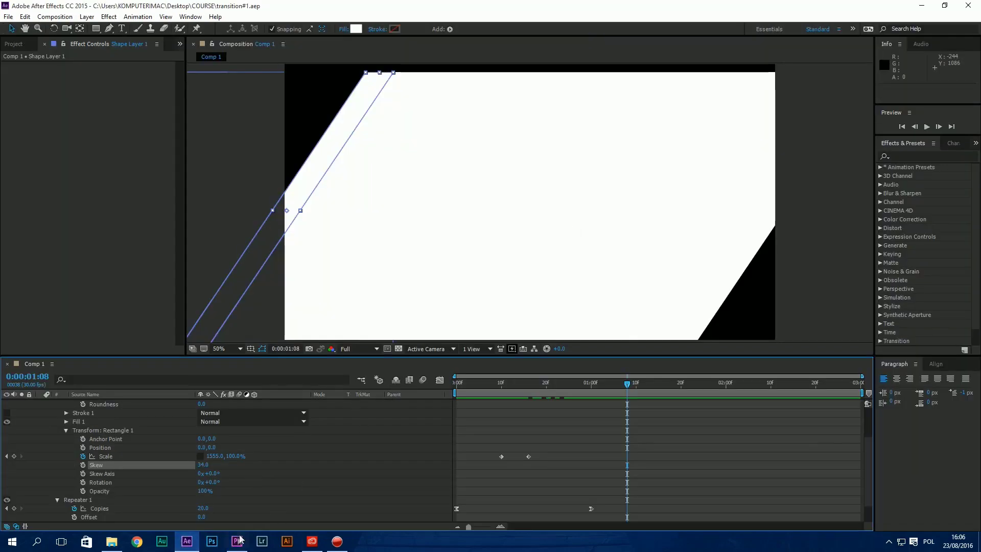
{"action": "left_click", "coordinate": [236, 541]}
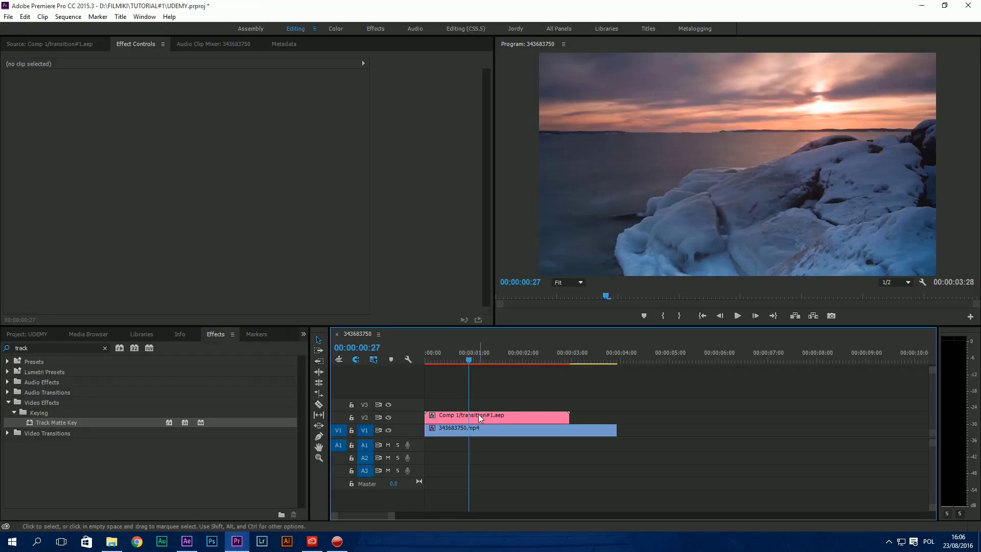
Render the sequence previews and play the transition from the start
{"action": "key", "text": "Return"}
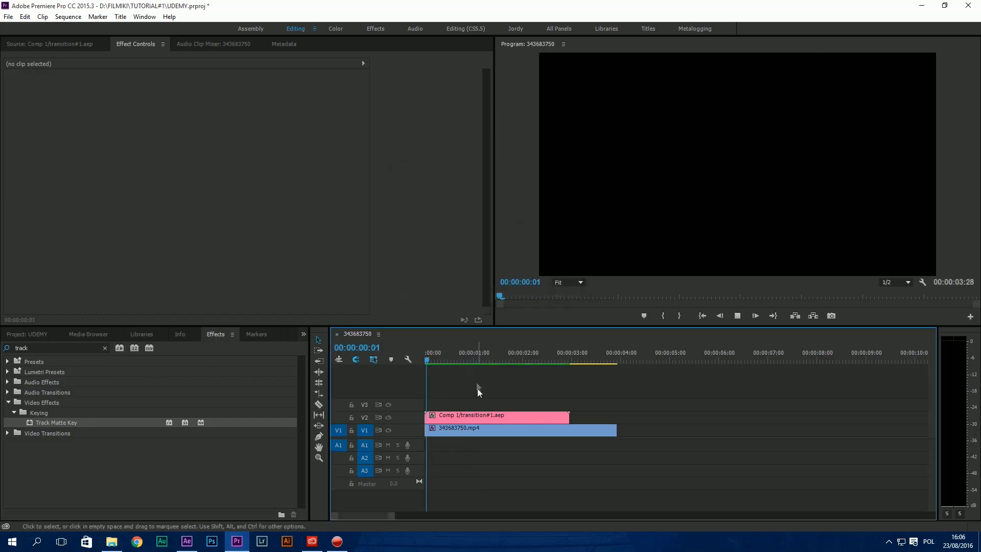
{"action": "left_click_drag", "start_coordinate": [474, 360], "coordinate": [381, 360]}
{"action": "key", "text": "space"}
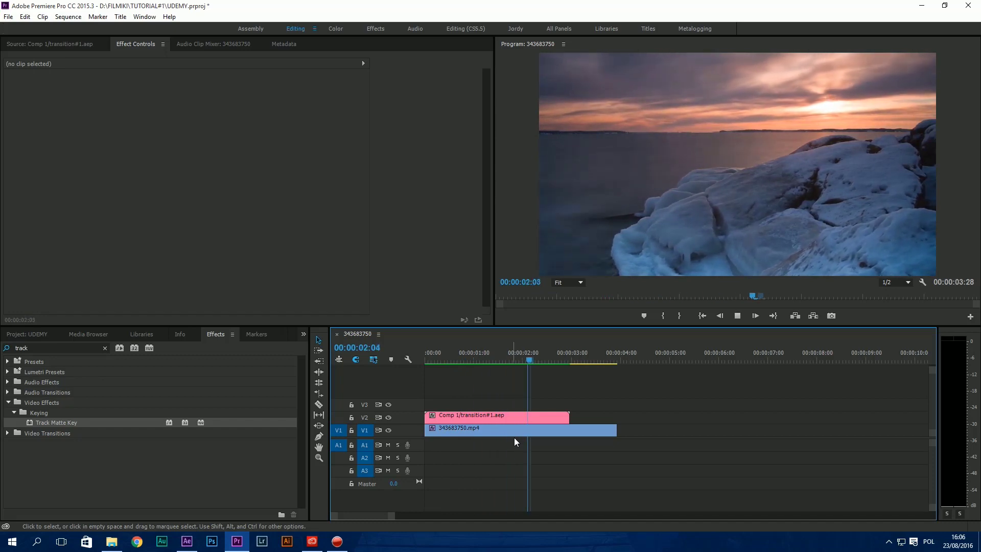
{"action": "key", "text": "space"}
{"action": "left_click_drag", "start_coordinate": [531, 363], "coordinate": [450, 360]}
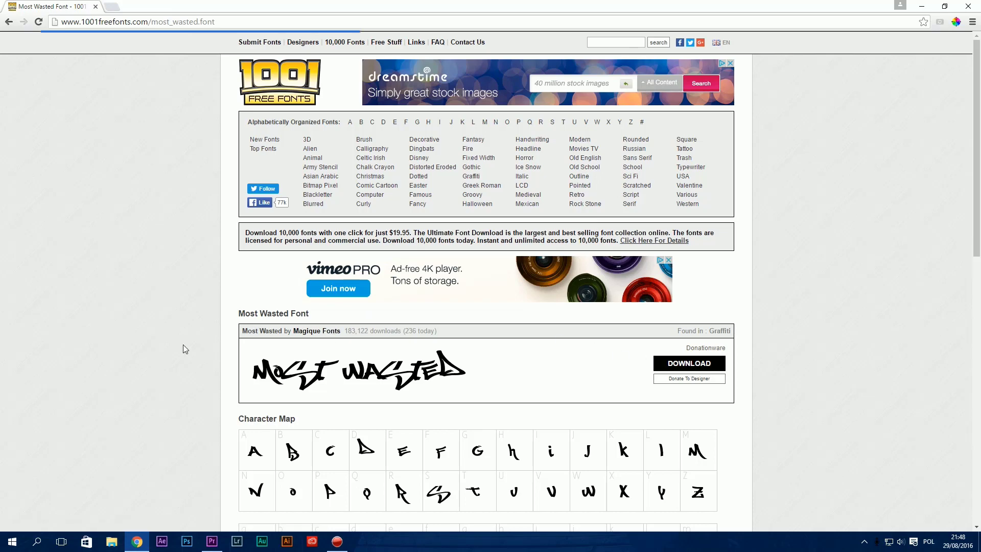
Switch to Premiere Pro and play the Park_Bench sequence from the beginning
{"action": "left_click", "coordinate": [210, 546]}
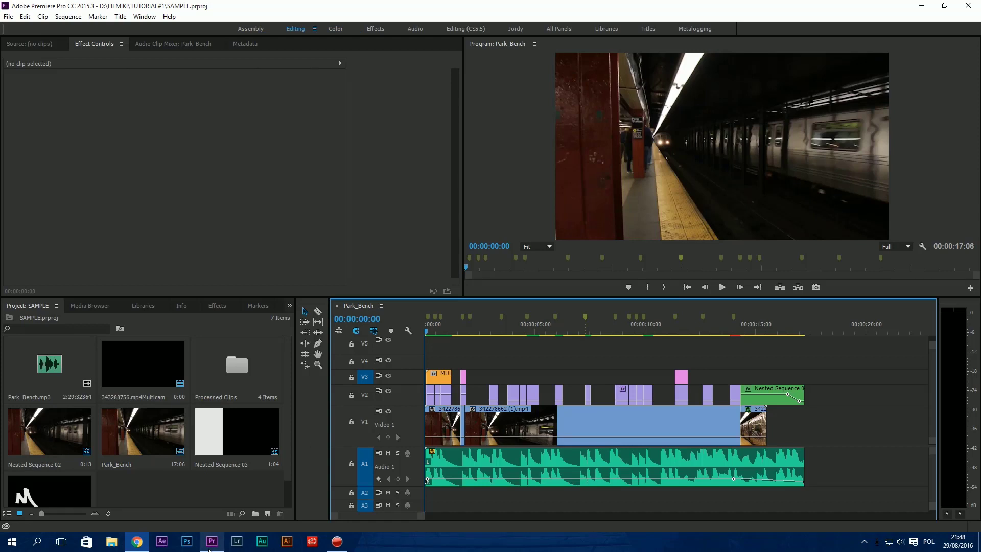
{"action": "left_click_drag", "start_coordinate": [431, 332], "coordinate": [415, 330]}
{"action": "key", "text": "space"}
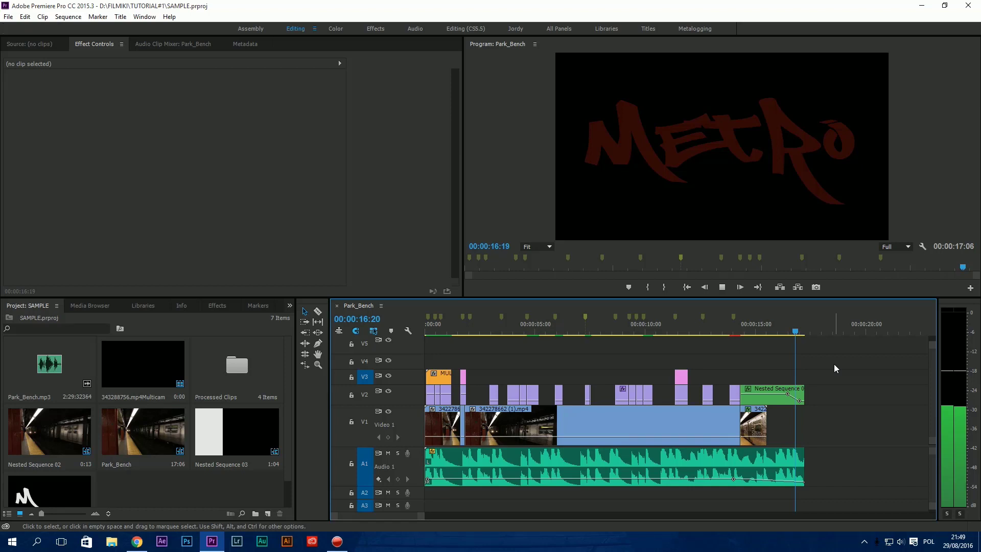
{"action": "left_click_drag", "start_coordinate": [802, 330], "coordinate": [366, 341]}
{"action": "key", "text": "equal"}
{"action": "key", "text": "equal"}
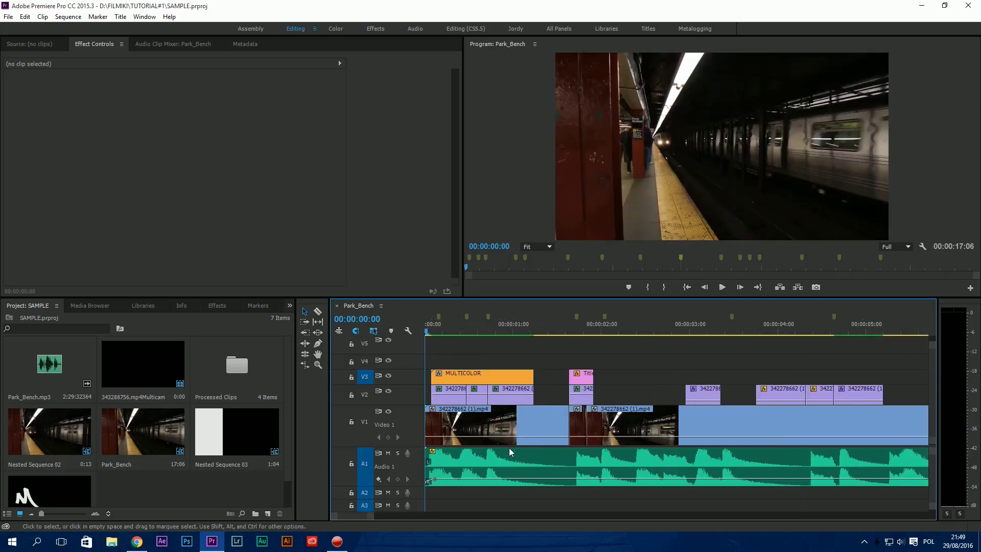
{"action": "key", "text": "equal"}
{"action": "key", "text": "equal"}
{"action": "left_click", "coordinate": [513, 403]}
{"action": "left_click", "coordinate": [452, 333]}
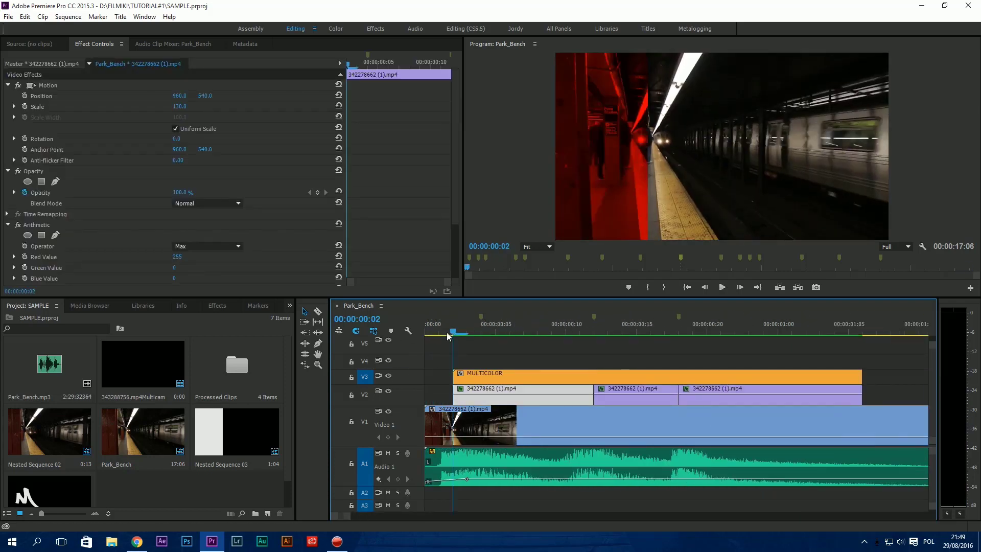
Examine the base clip's settings on Video 1 and compare them with the first Video 2 clip at frame 10
{"action": "left_click", "coordinate": [429, 426]}
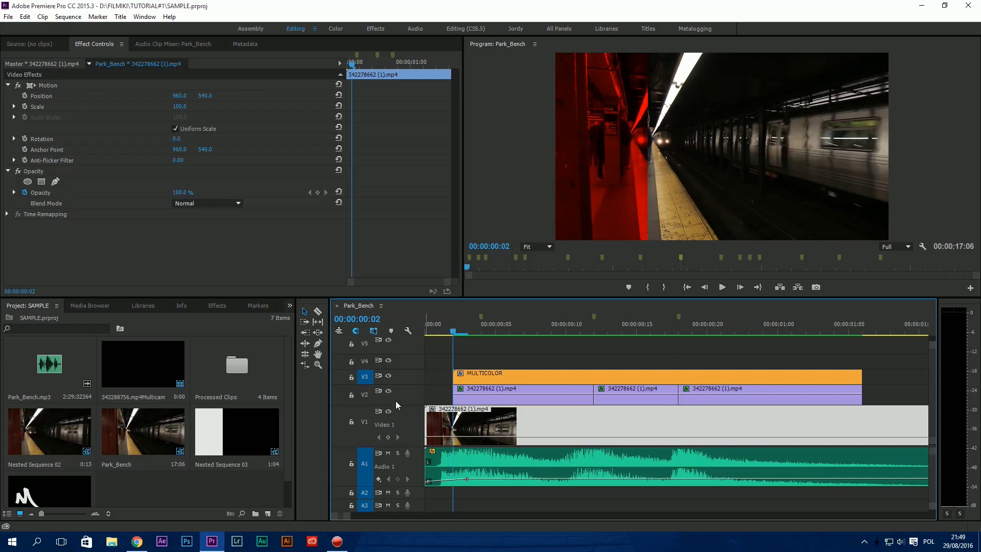
{"action": "left_click", "coordinate": [439, 333]}
{"action": "left_click", "coordinate": [466, 333]}
{"action": "left_click_drag", "start_coordinate": [466, 333], "coordinate": [560, 371]}
{"action": "left_click", "coordinate": [539, 395]}
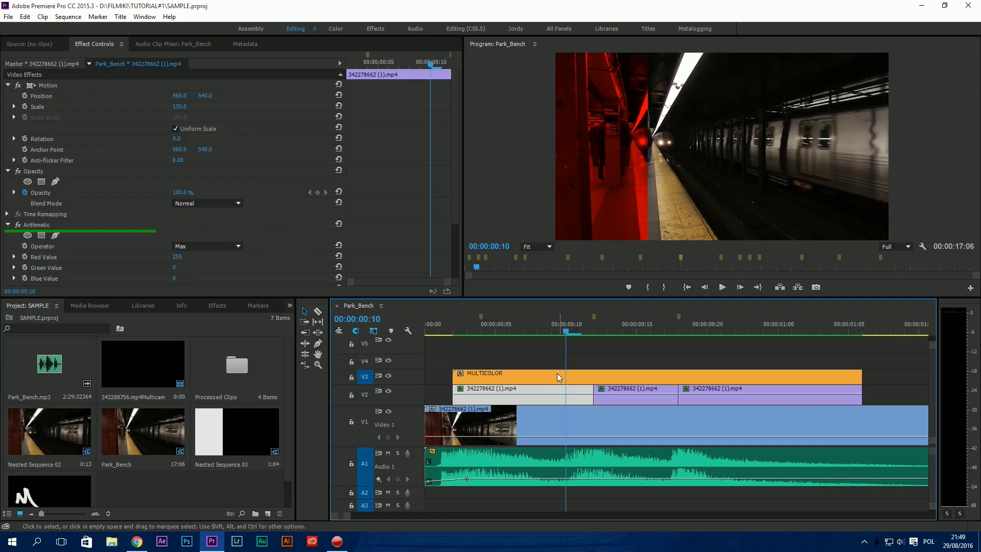
Open the MULTICOLOR nested sequence and play the start of Park_Bench to review its colored bars
{"action": "double_click", "coordinate": [557, 373]}
{"action": "left_click_drag", "start_coordinate": [440, 331], "coordinate": [426, 353]}
{"action": "key", "text": "="}
{"action": "key", "text": "="}
{"action": "key", "text": "space"}
{"action": "left_click_drag", "start_coordinate": [520, 334], "coordinate": [406, 326]}
{"action": "key", "text": "space"}
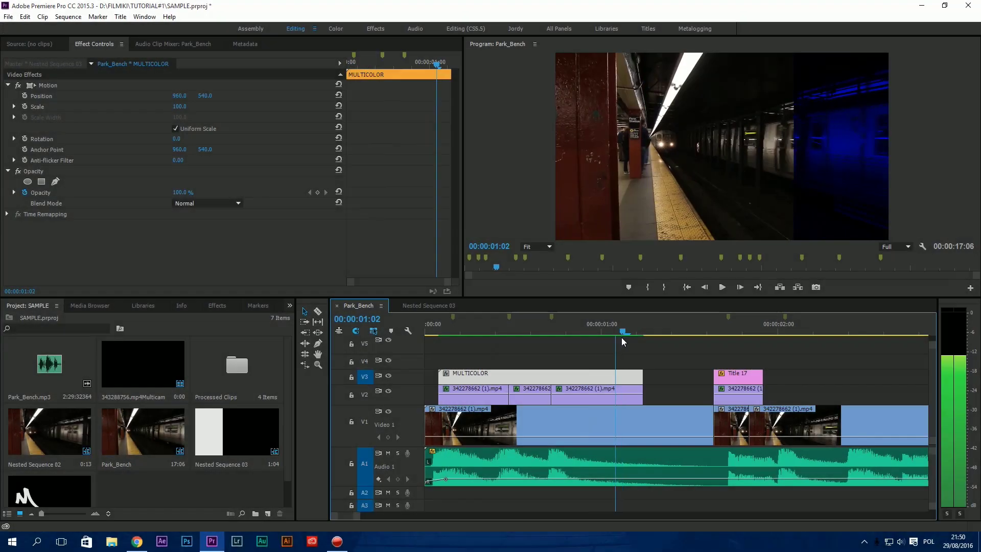
Inspect the Title 17 matte shape in the title editor and shift the title clip's horizontal position
{"action": "left_click_drag", "start_coordinate": [621, 337], "coordinate": [737, 331]}
{"action": "left_click", "coordinate": [736, 396]}
{"action": "double_click", "coordinate": [738, 378]}
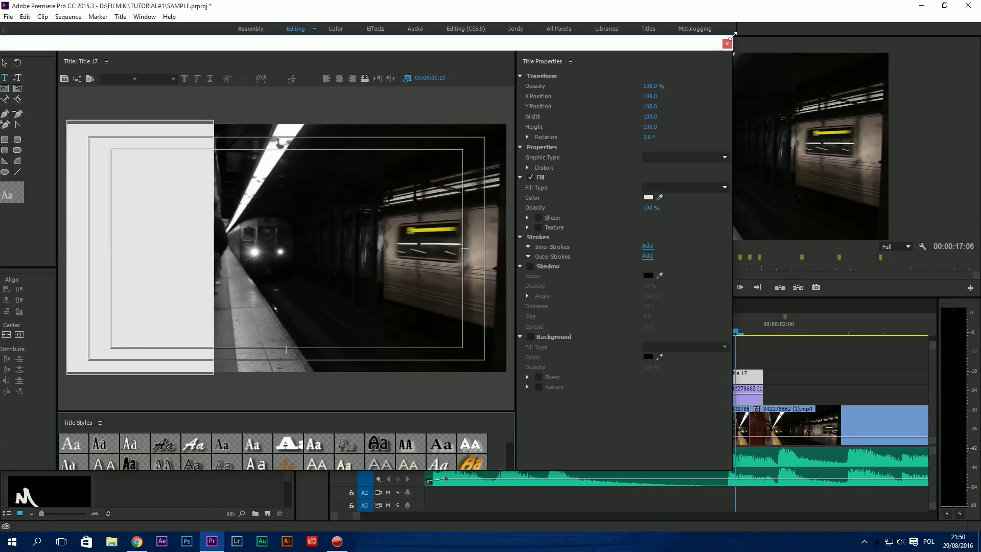
{"action": "left_click", "coordinate": [727, 44]}
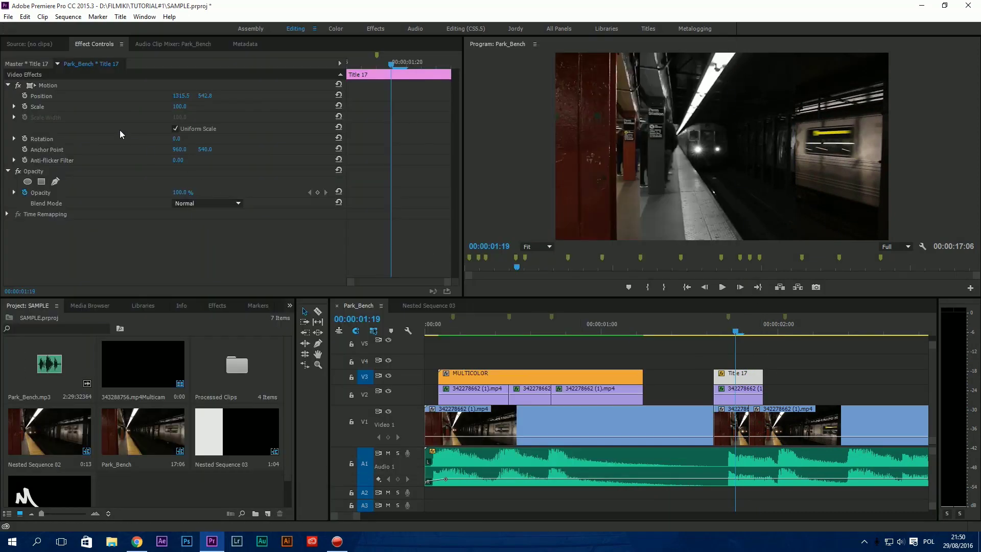
{"action": "mouse_move", "coordinate": [181, 100]}
{"action": "left_mouse_down"}
{"action": "mouse_move", "coordinate": [209, 100]}
{"action": "mouse_move", "coordinate": [169, 100]}
{"action": "left_mouse_up"}
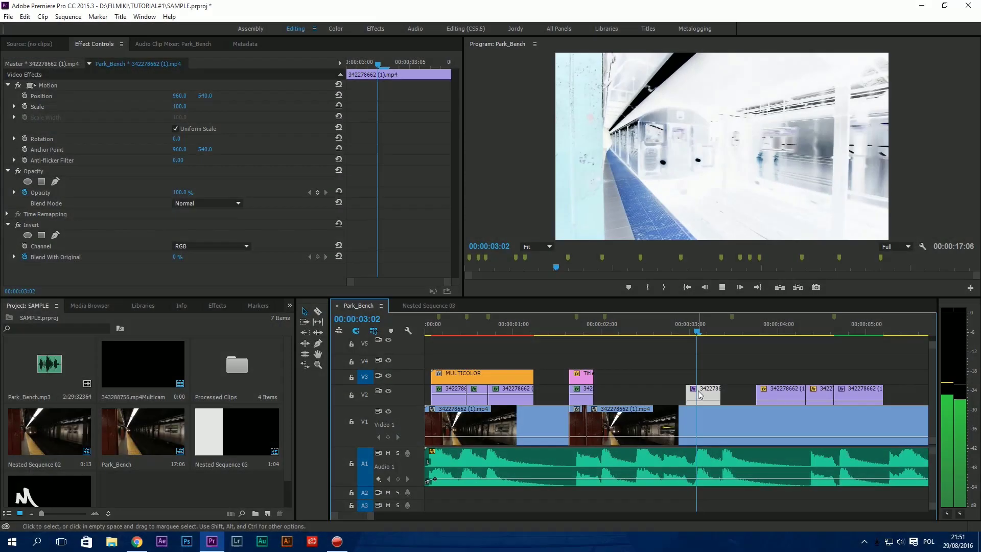
Compare the inverted frame at 00:00:03:02 with plain footage and toggle the clip's Invert effect off and on
{"action": "left_click", "coordinate": [742, 330]}
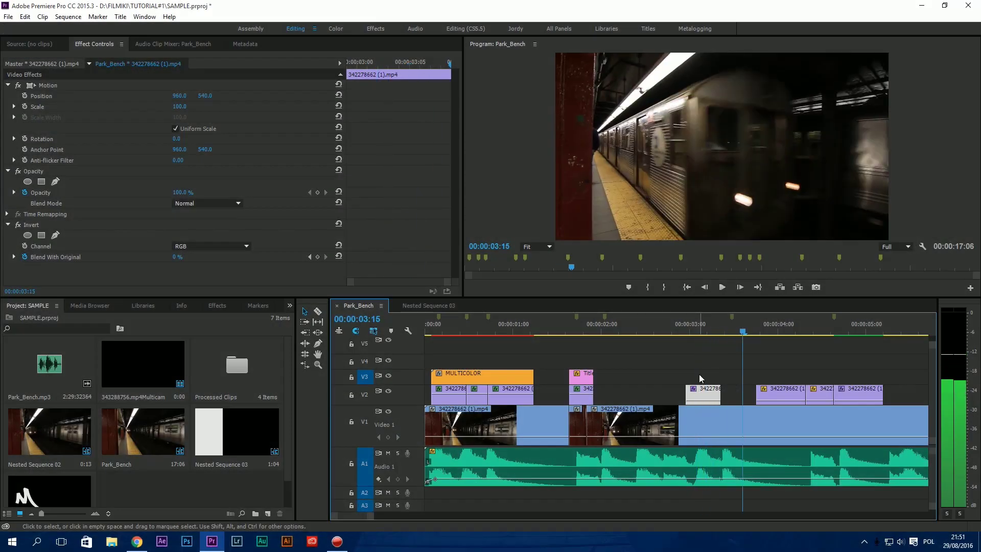
{"action": "left_click", "coordinate": [696, 329]}
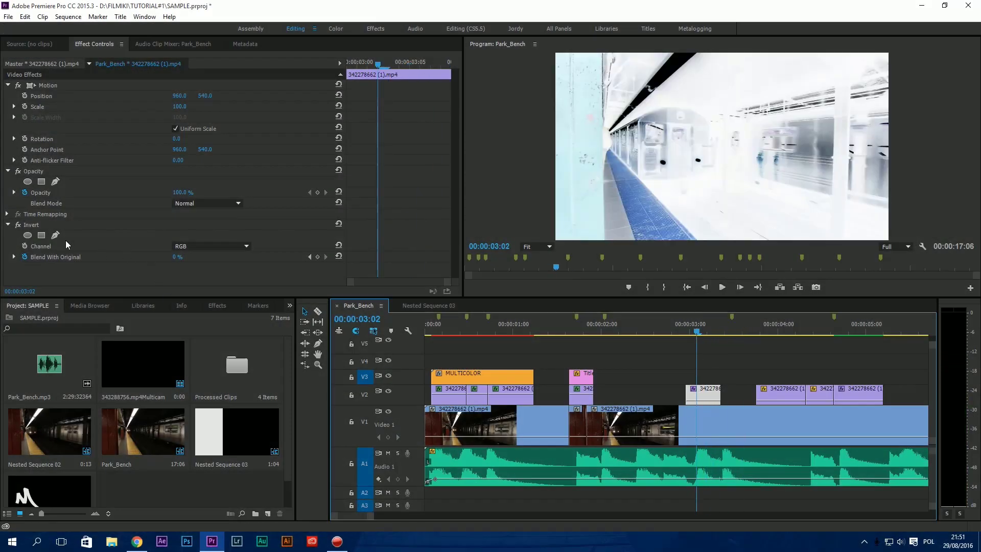
{"action": "left_click", "coordinate": [18, 225]}
{"action": "left_click", "coordinate": [18, 225]}
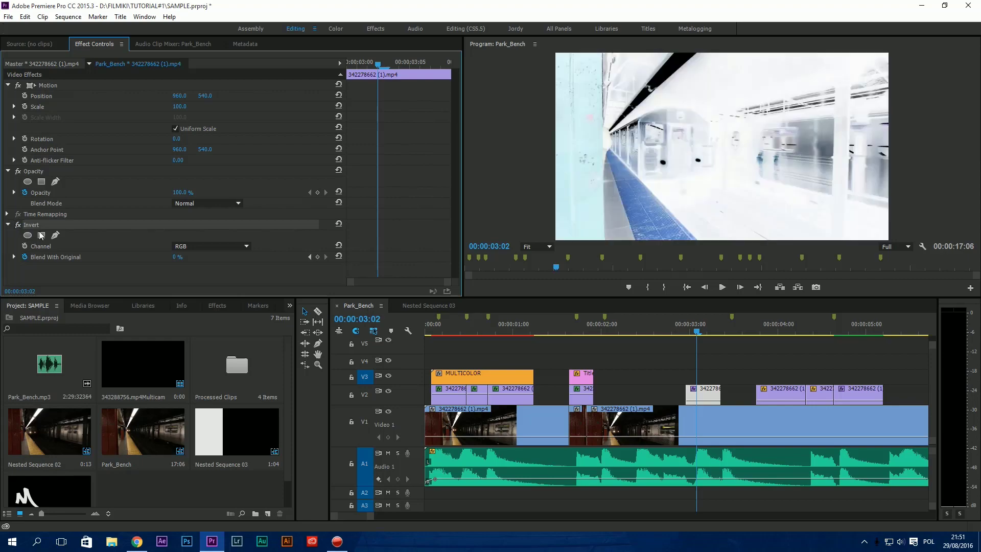
Search the effects library for "invert"
{"action": "left_click", "coordinate": [217, 306]}
{"action": "left_click", "coordinate": [84, 318]}
{"action": "type", "text": "invert"}
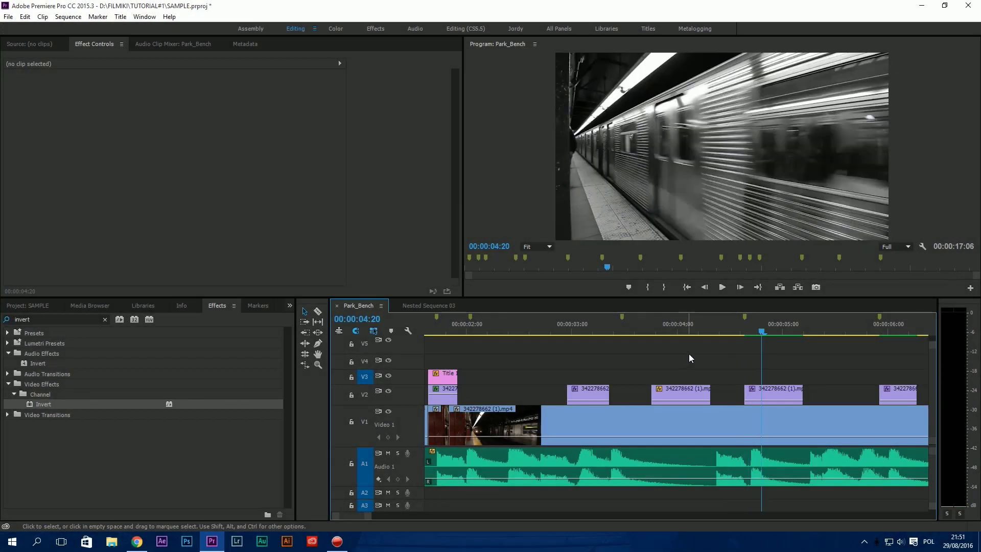
Play the Park_Bench section from about four seconds to review the next Video 2 effect clips
{"action": "left_click", "coordinate": [689, 330]}
{"action": "key", "text": "space"}
{"action": "key", "text": "space"}
{"action": "left_click", "coordinate": [722, 326]}
{"action": "key", "text": "space"}
{"action": "key", "text": "space"}
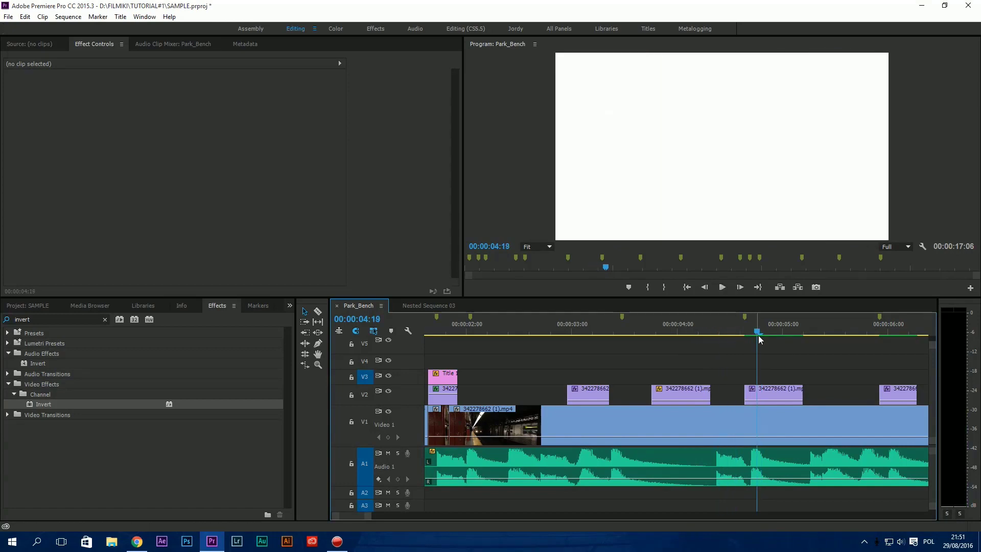
Inspect the Tint and Strobe Light keyframes on the Video 2 clip around 00:00:04:18
{"action": "left_click", "coordinate": [767, 398]}
{"action": "mouse_move", "coordinate": [765, 332]}
{"action": "left_mouse_down"}
{"action": "mouse_move", "coordinate": [789, 331]}
{"action": "mouse_move", "coordinate": [740, 331]}
{"action": "mouse_move", "coordinate": [752, 331]}
{"action": "left_mouse_up"}
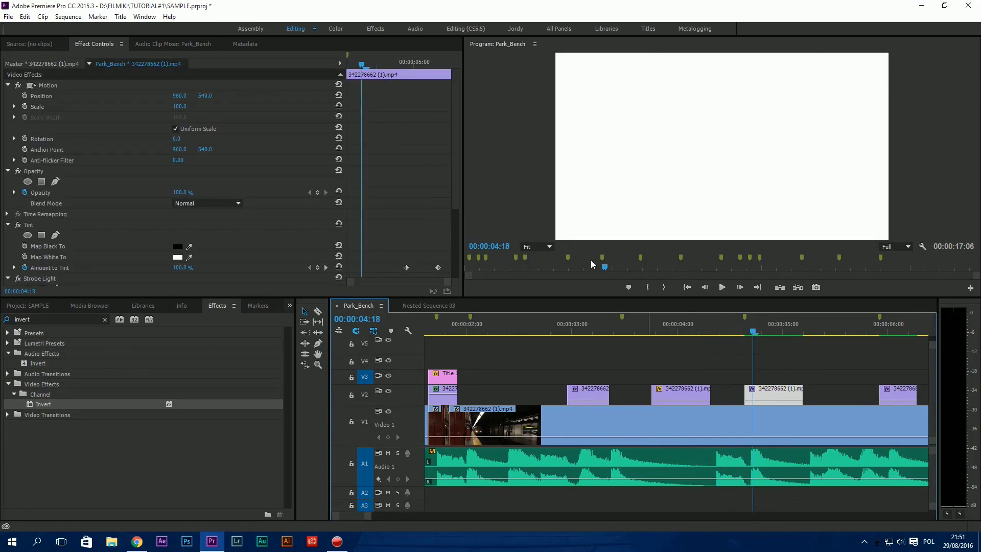
{"action": "scroll", "coordinate": [275, 245], "scroll_direction": "down", "scroll_amount": 5}
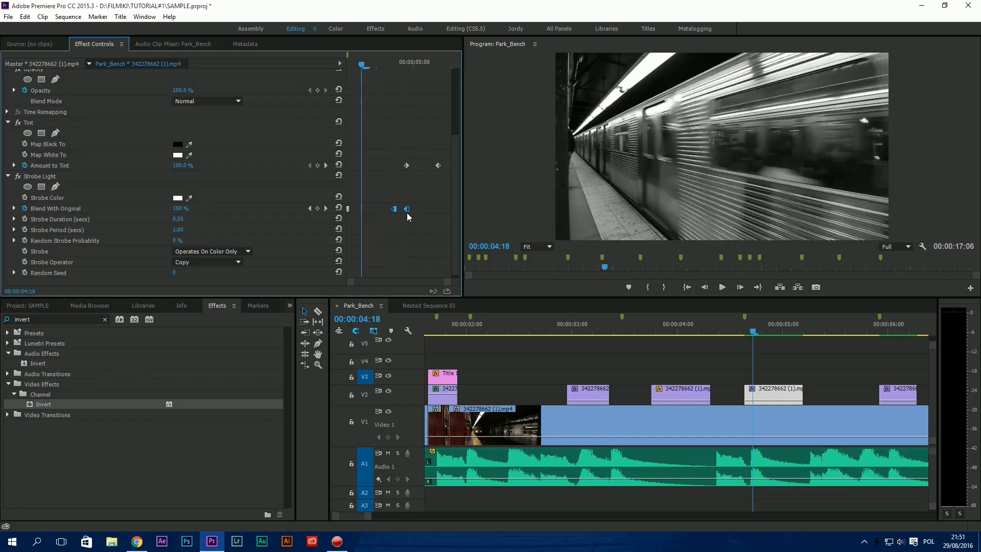
Play on to the Video 2 clip at about six seconds and reposition its Lighting Effects light slightly within the frame
{"action": "key", "text": "space"}
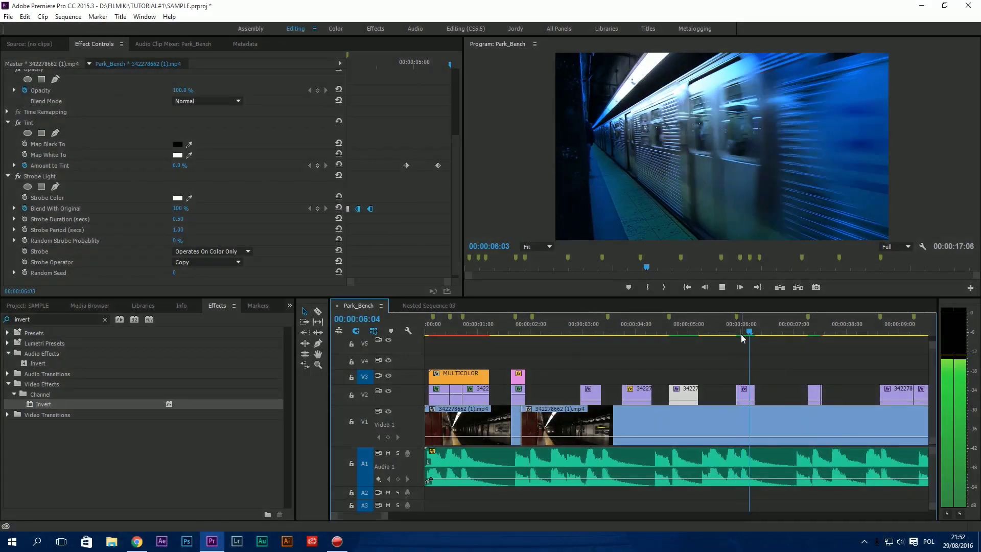
{"action": "key", "text": "space"}
{"action": "key", "text": "="}
{"action": "left_click", "coordinate": [663, 391]}
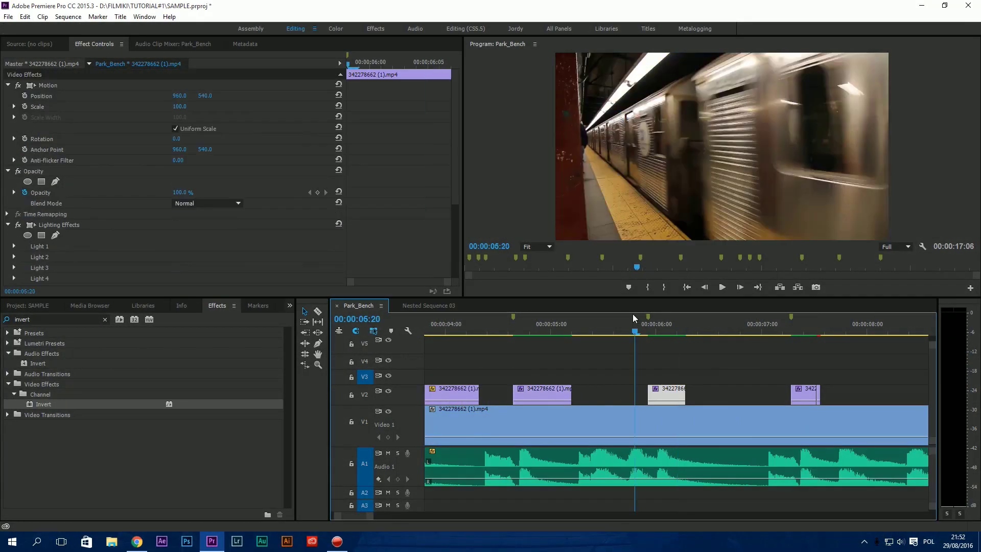
{"action": "left_click", "coordinate": [659, 328]}
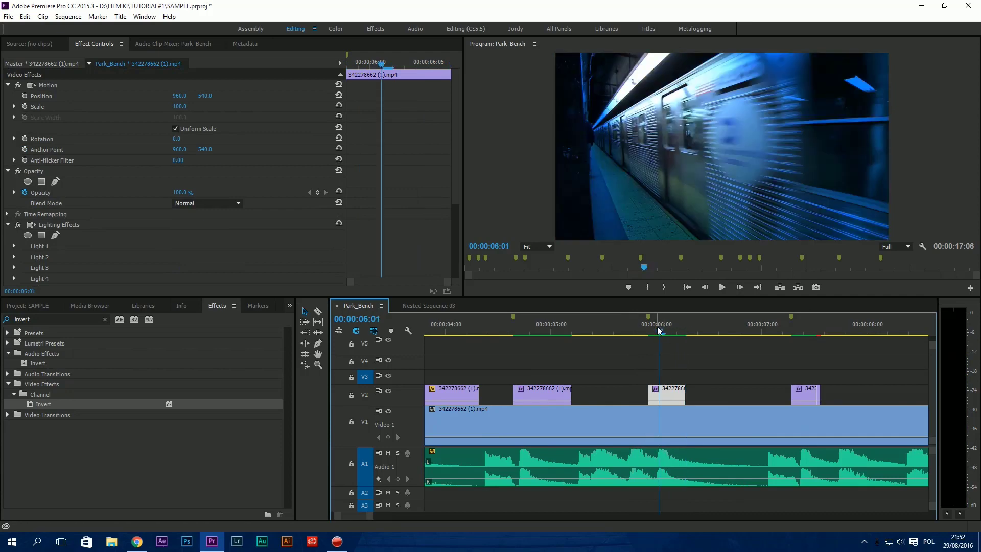
{"action": "left_click", "coordinate": [200, 230]}
{"action": "scroll", "coordinate": [112, 218], "scroll_direction": "down", "scroll_amount": 2}
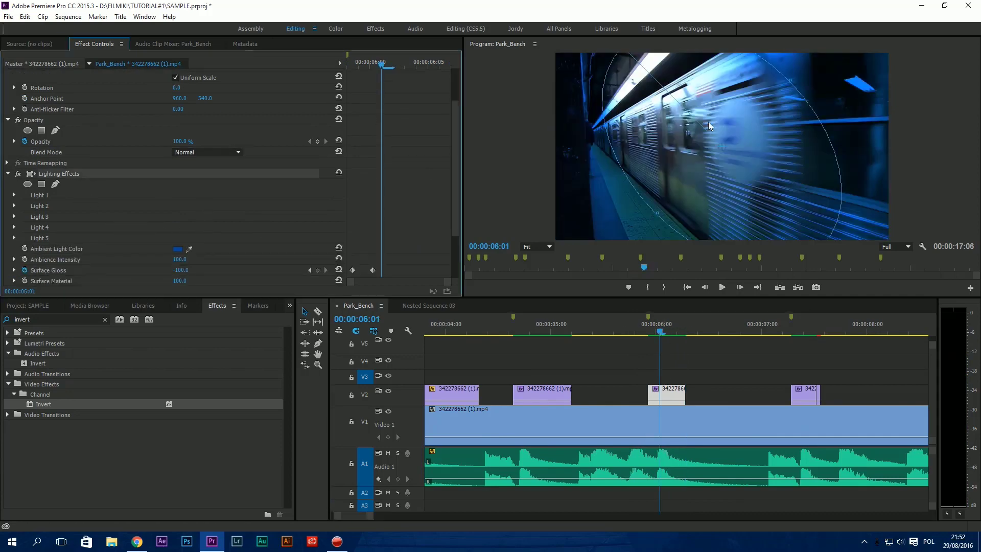
{"action": "left_click_drag", "start_coordinate": [721, 147], "coordinate": [707, 166]}
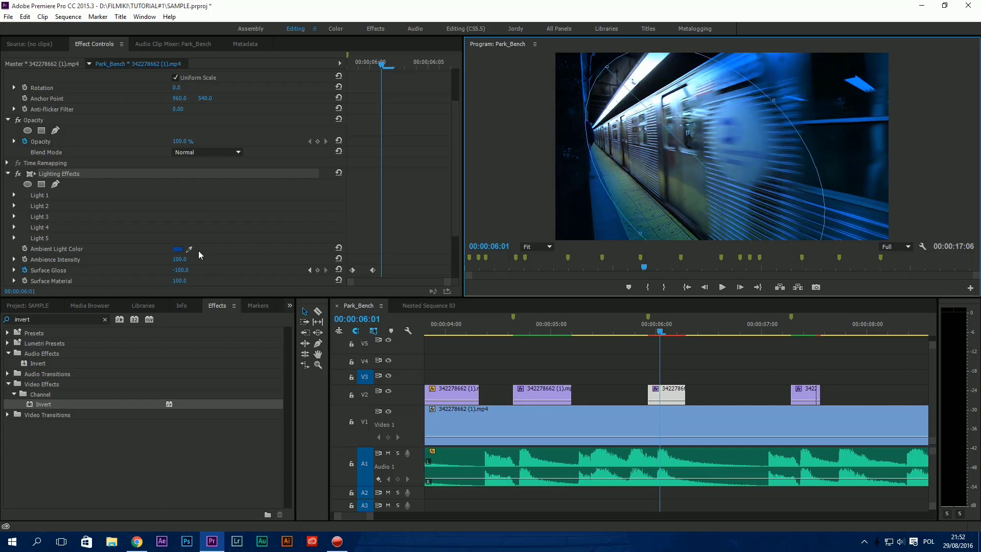
Change the Lighting Effects ambient light color to a darker blue and play through the clip
{"action": "left_click", "coordinate": [178, 250]}
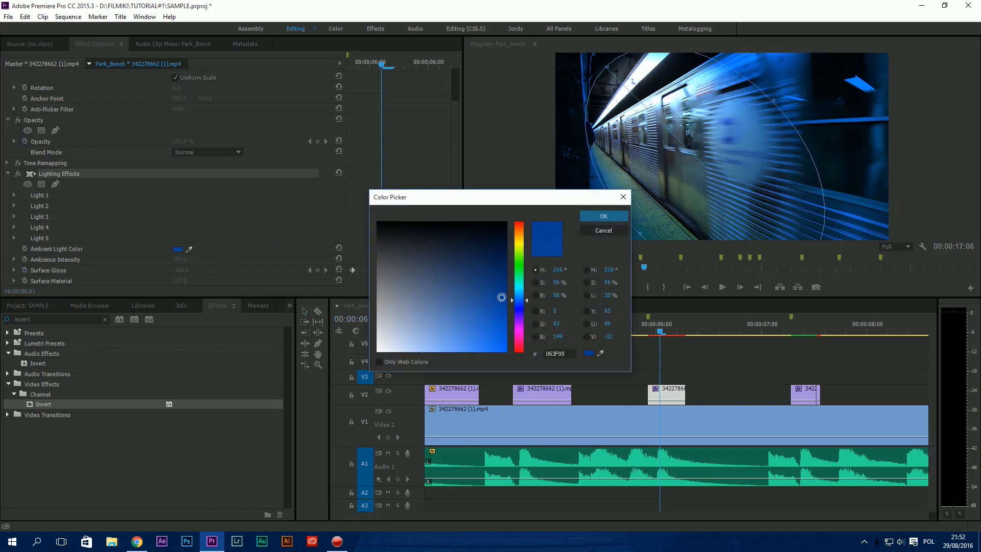
{"action": "left_click", "coordinate": [593, 219]}
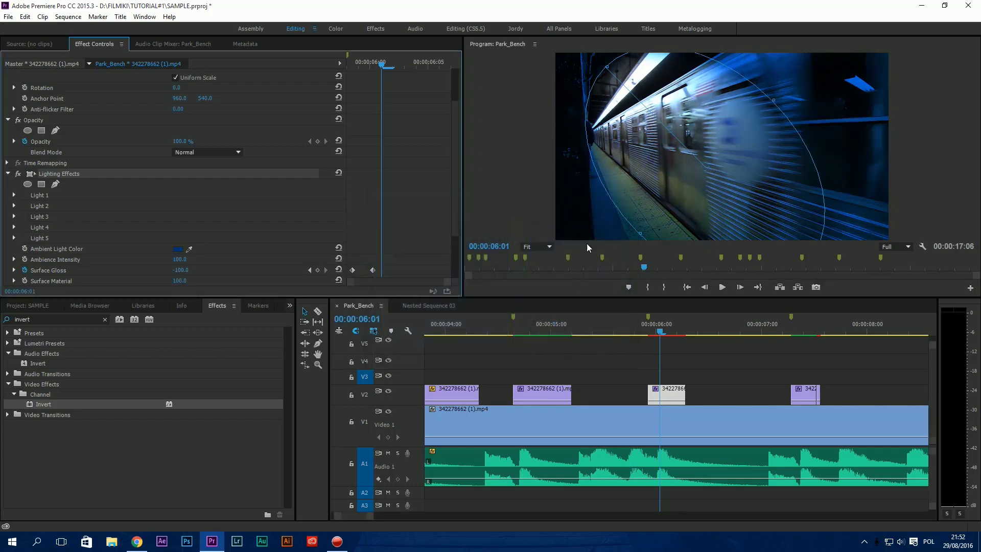
{"action": "left_click_drag", "start_coordinate": [642, 331], "coordinate": [631, 333]}
{"action": "key", "text": "space"}
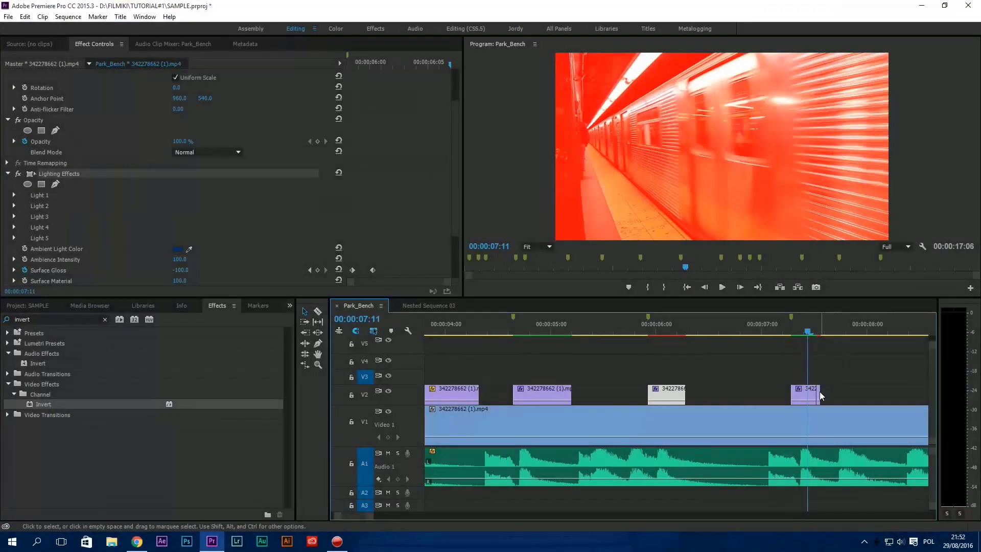
Inspect the Arithmetic effect's operator and red value on the Video 2 clip at 00:00:07:11
{"action": "left_click", "coordinate": [800, 397]}
{"action": "scroll", "coordinate": [274, 197], "scroll_direction": "down", "scroll_amount": 1}
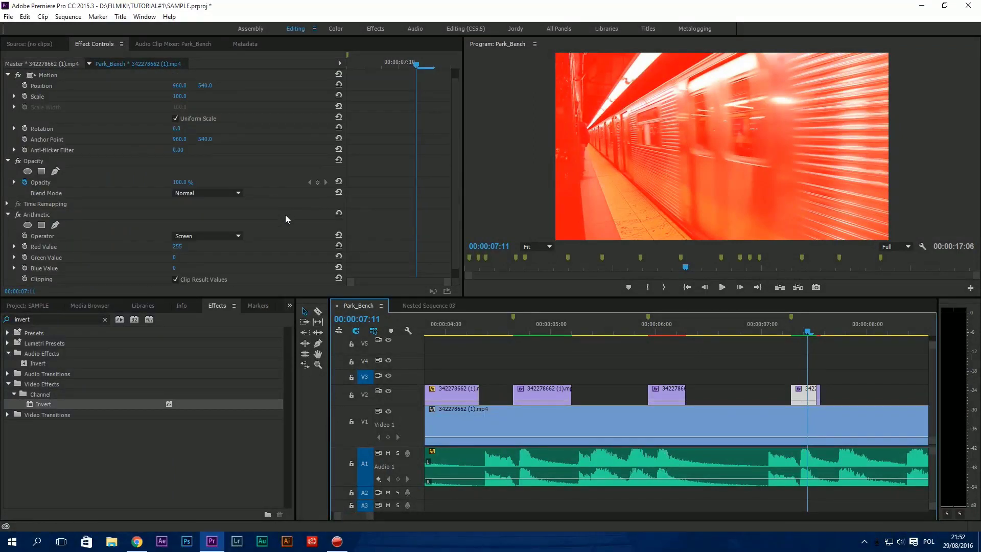
{"action": "left_click", "coordinate": [41, 237]}
{"action": "left_click", "coordinate": [203, 234]}
{"action": "left_click", "coordinate": [264, 231]}
{"action": "left_click", "coordinate": [168, 247]}
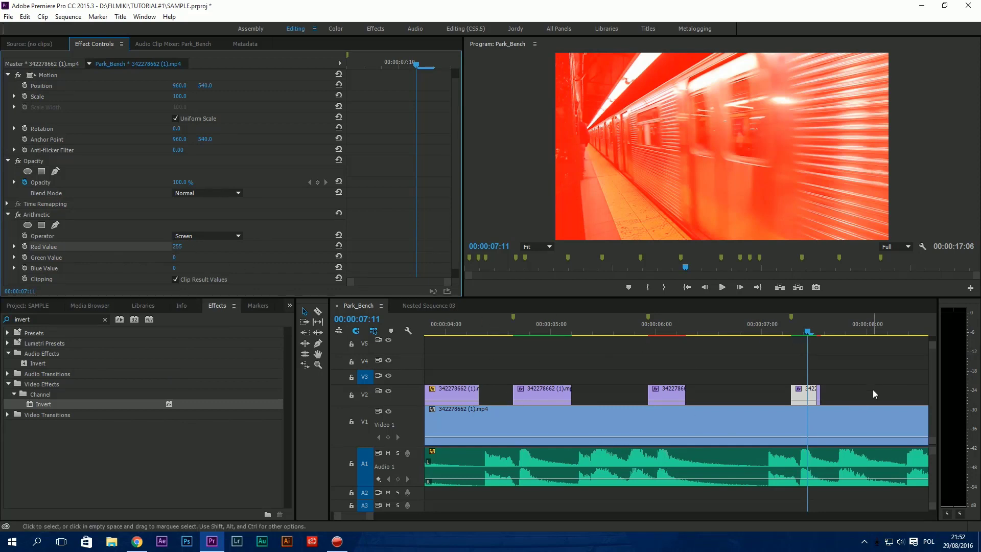
Inspect the Arithmetic settings of the short adjoining clip at 00:00:07:13 and replay the red-to-blue flash
{"action": "left_click", "coordinate": [827, 366]}
{"action": "key", "text": "="}
{"action": "key", "text": "space"}
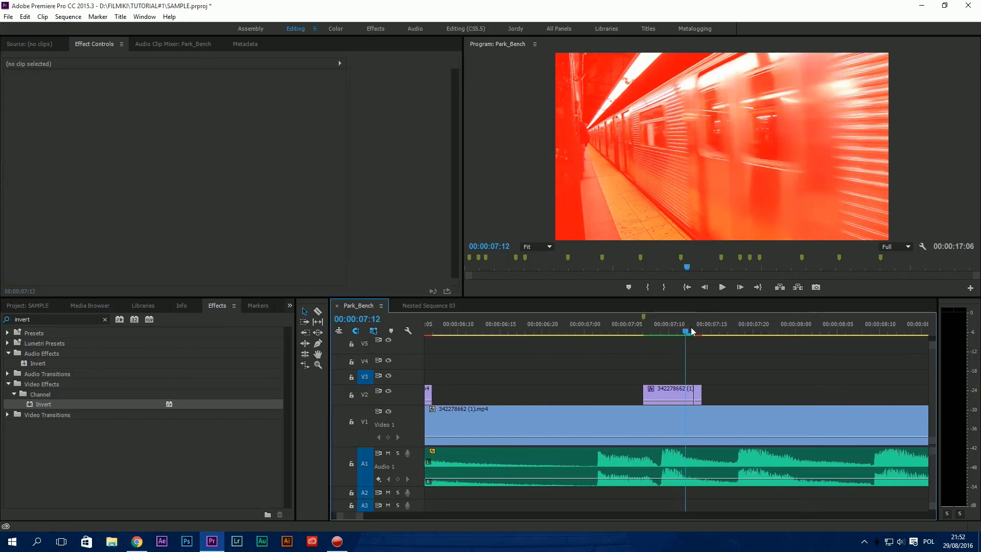
{"action": "left_click", "coordinate": [701, 394]}
{"action": "key", "text": "space"}
{"action": "left_click_drag", "start_coordinate": [696, 331], "coordinate": [696, 331]}
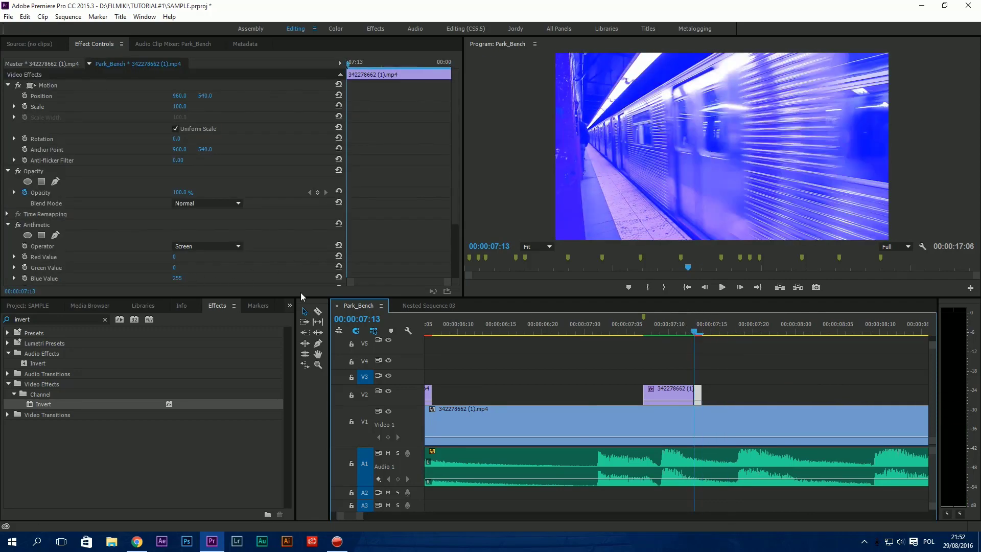
{"action": "left_click", "coordinate": [664, 330]}
{"action": "key", "text": "space"}
{"action": "left_click", "coordinate": [664, 331]}
Play on to the Invert clips after nine seconds and compare their channel settings at 00:00:09:11 and 00:00:09:19
{"action": "key", "text": "space"}
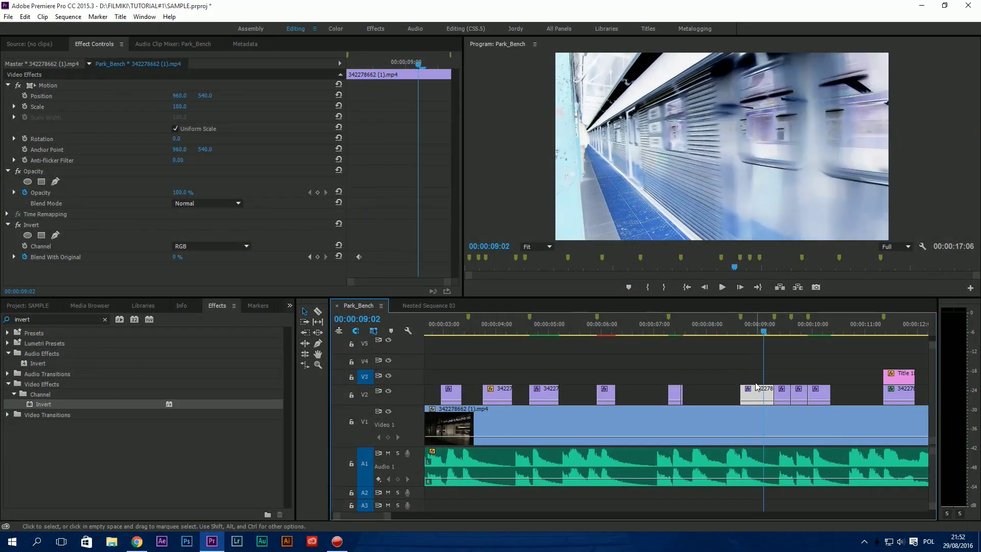
{"action": "left_click", "coordinate": [781, 399]}
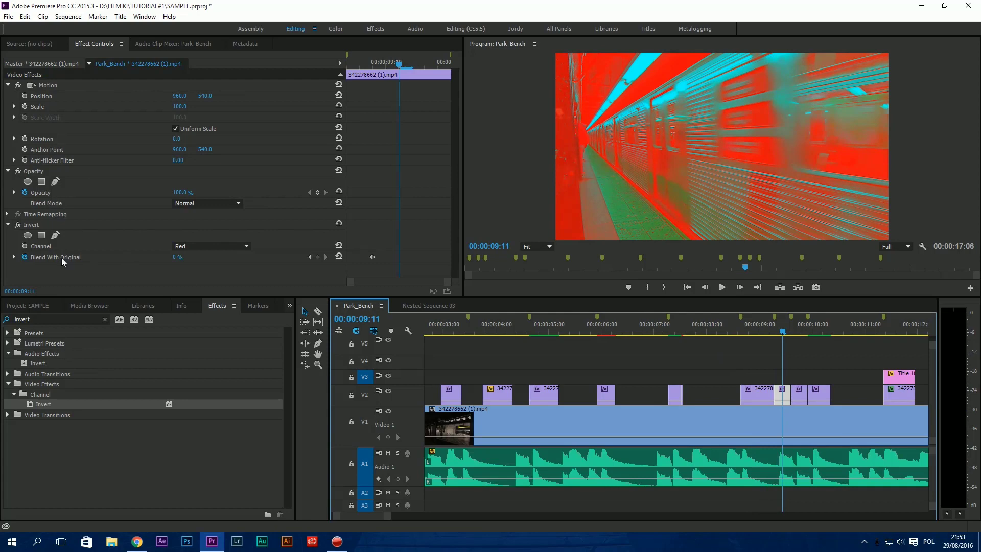
{"action": "left_click", "coordinate": [208, 246]}
{"action": "left_click", "coordinate": [210, 285]}
{"action": "left_click", "coordinate": [212, 245]}
{"action": "left_click", "coordinate": [208, 267]}
{"action": "left_click", "coordinate": [798, 398]}
{"action": "left_click", "coordinate": [801, 332]}
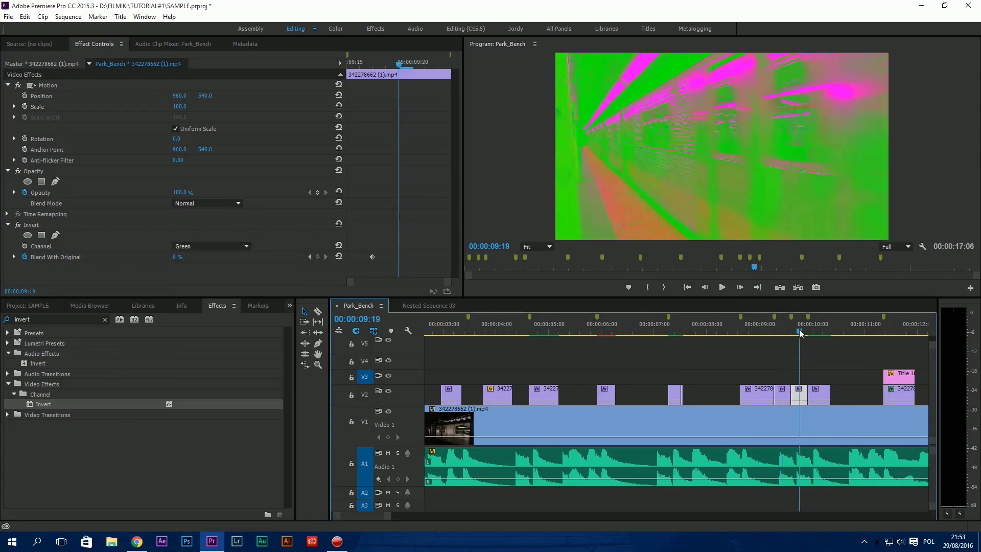
Inspect the combined Invert and Strobe Light effects on the Video 2 clip around 00:00:10:04
{"action": "left_click", "coordinate": [819, 396]}
{"action": "left_click", "coordinate": [813, 327]}
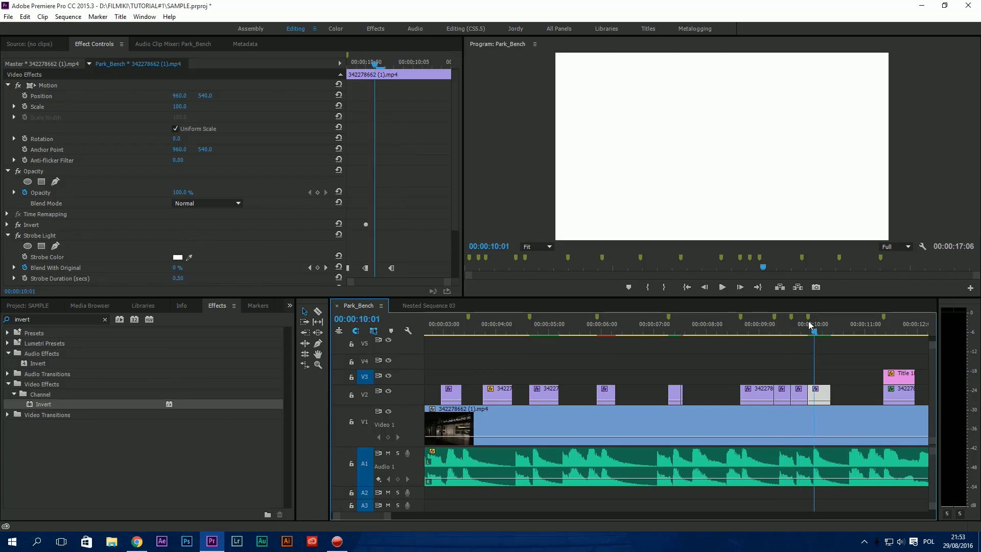
{"action": "left_click", "coordinate": [821, 330]}
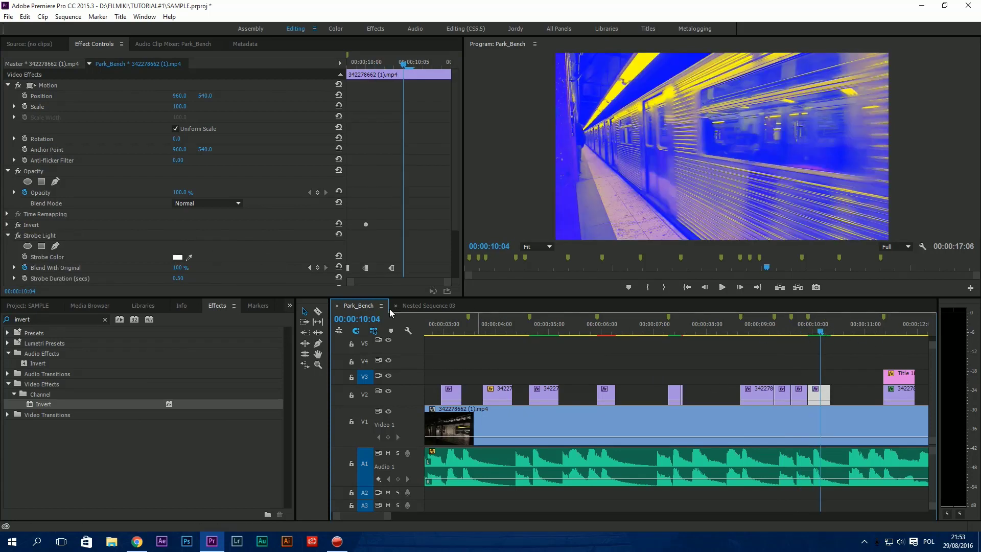
{"action": "scroll", "coordinate": [254, 264], "scroll_direction": "down", "scroll_amount": 3}
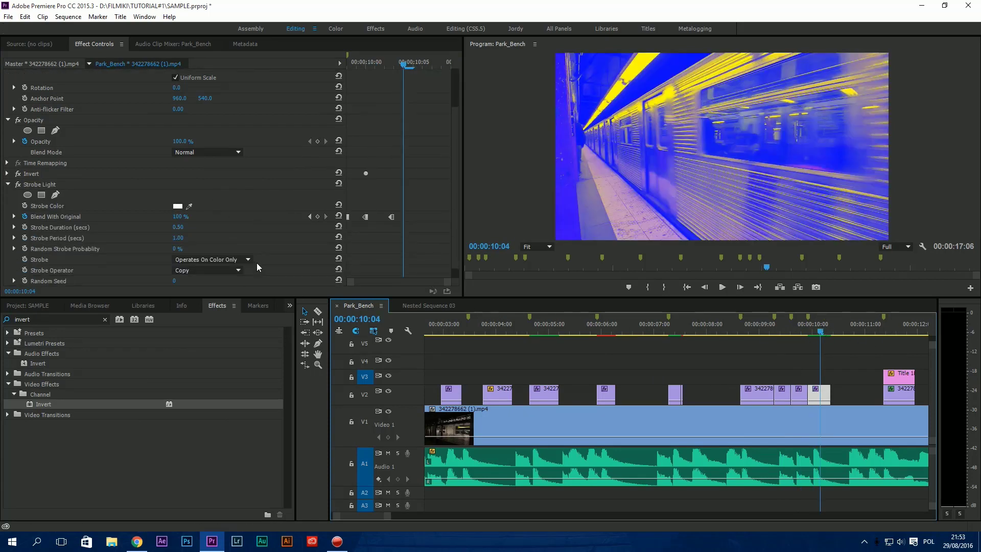
{"action": "left_click", "coordinate": [8, 174]}
{"action": "left_click", "coordinate": [7, 174]}
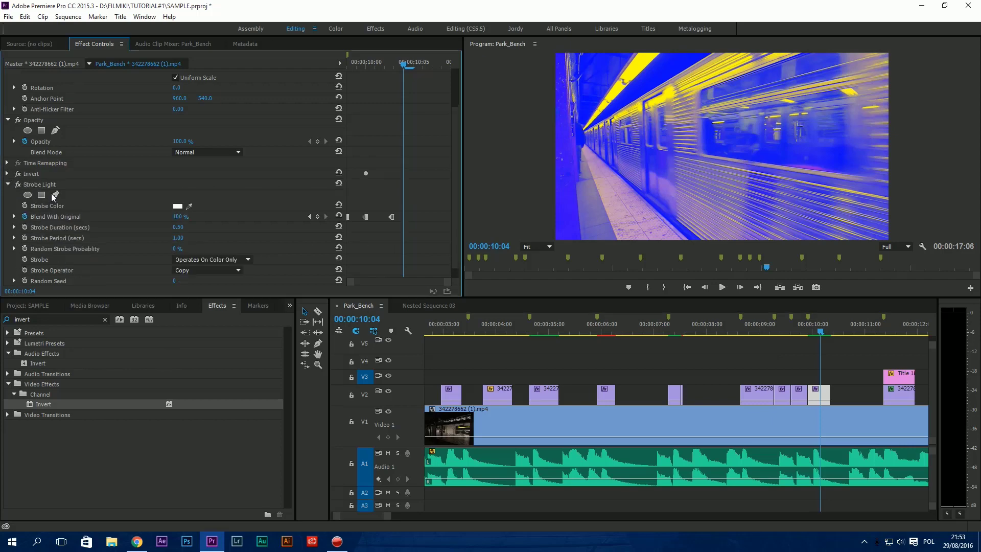
{"action": "left_click", "coordinate": [38, 186]}
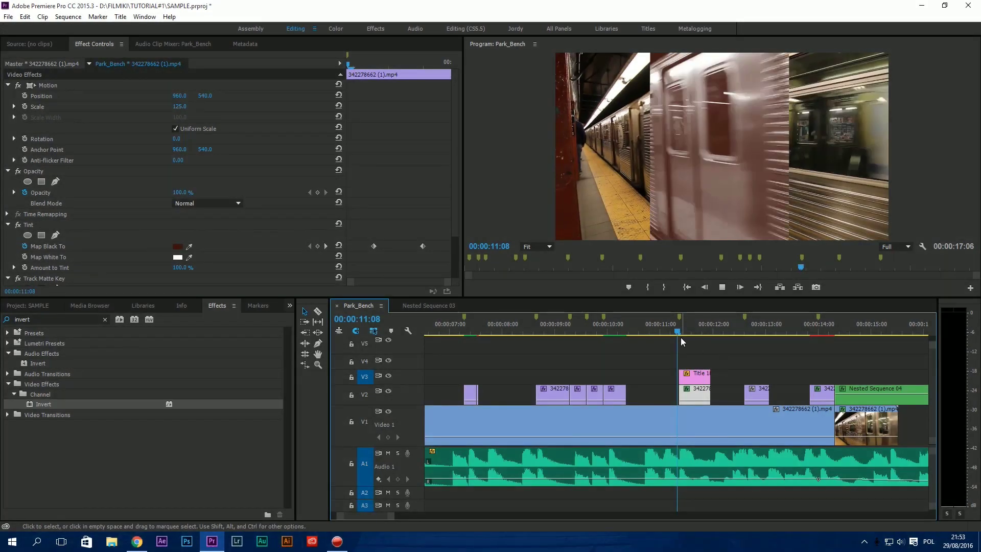
Examine the Tint color keyframes and Track Matte Key settings on the Video 2 clip beneath the title at 00:00:11:14
{"action": "left_click", "coordinate": [680, 336]}
{"action": "mouse_move", "coordinate": [677, 334]}
{"action": "left_mouse_down"}
{"action": "mouse_move", "coordinate": [705, 334]}
{"action": "mouse_move", "coordinate": [690, 335]}
{"action": "left_mouse_up"}
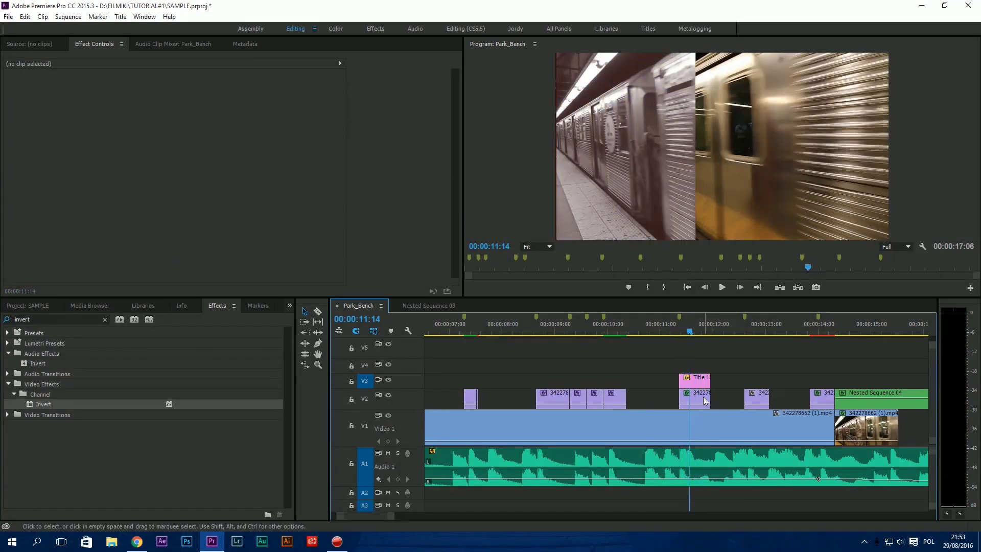
{"action": "left_click", "coordinate": [703, 396]}
{"action": "left_click", "coordinate": [29, 228]}
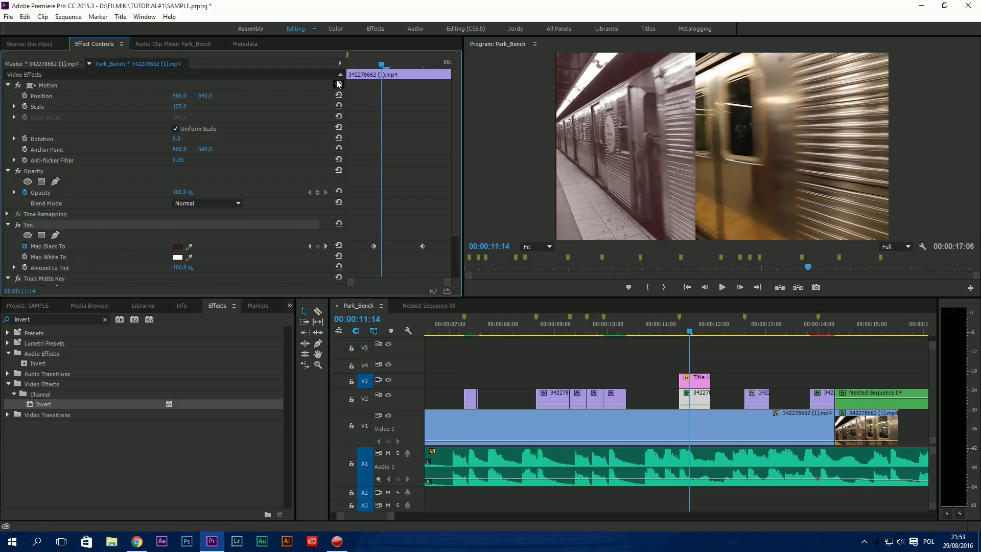
{"action": "key", "text": "Left"}
{"action": "key", "text": "Left"}
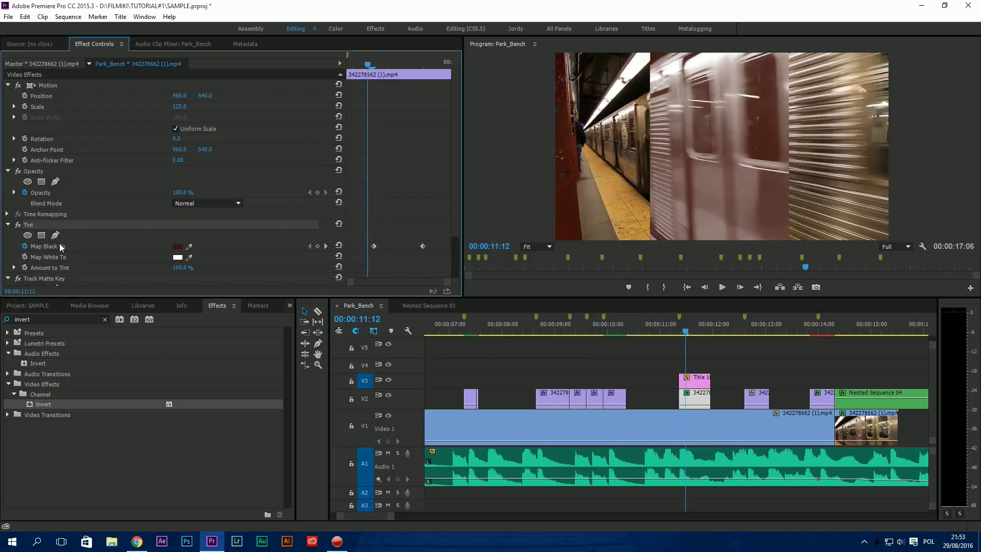
{"action": "left_click_drag", "start_coordinate": [369, 66], "coordinate": [429, 93]}
{"action": "scroll", "coordinate": [256, 248], "scroll_direction": "down", "scroll_amount": 2}
{"action": "scroll", "coordinate": [255, 249], "scroll_direction": "down", "scroll_amount": 1}
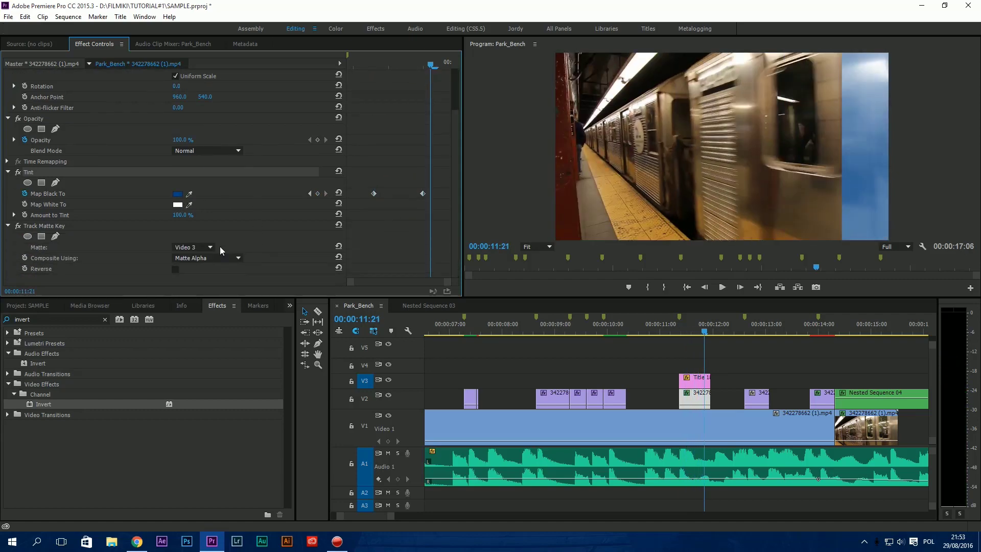
{"action": "scroll", "coordinate": [240, 235], "scroll_direction": "up", "scroll_amount": 4}
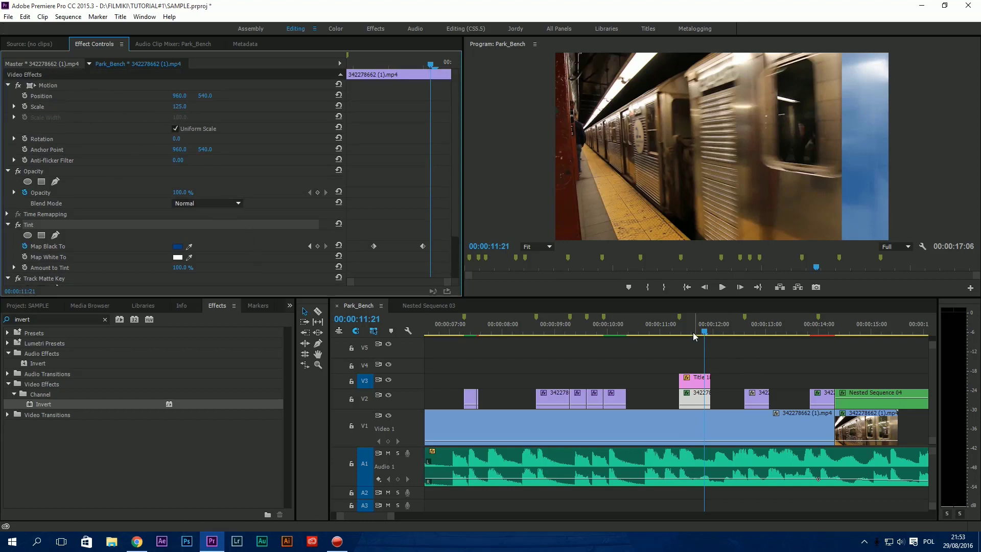
Hide the Video 1 and Video 2 tracks and play the title matte on its own
{"action": "left_click", "coordinate": [388, 415]}
{"action": "left_click", "coordinate": [388, 396]}
{"action": "left_click", "coordinate": [679, 330]}
{"action": "key", "text": "space"}
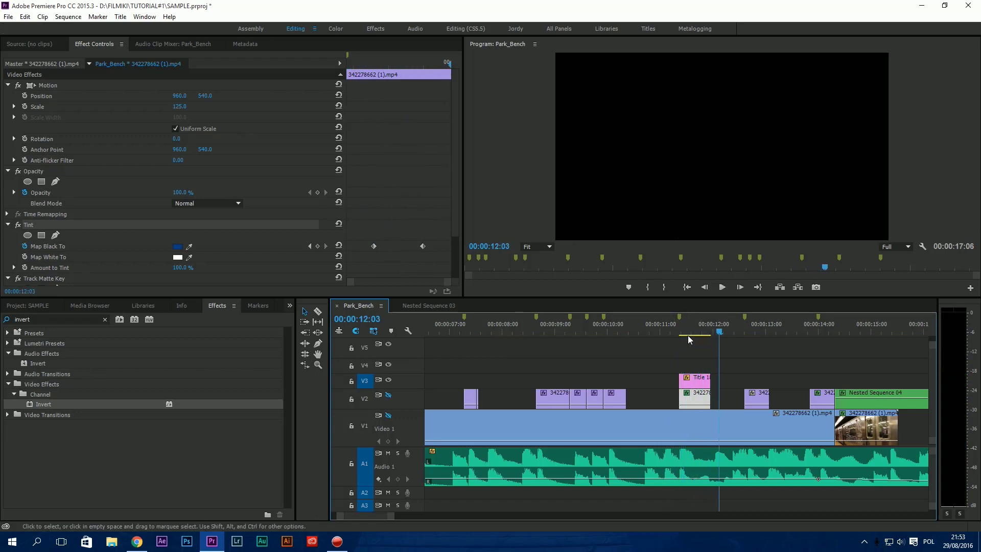
Select the Title 18 clip and scrub through its Position keyframes to examine the matte movement
{"action": "left_click", "coordinate": [687, 330]}
{"action": "left_click", "coordinate": [695, 381]}
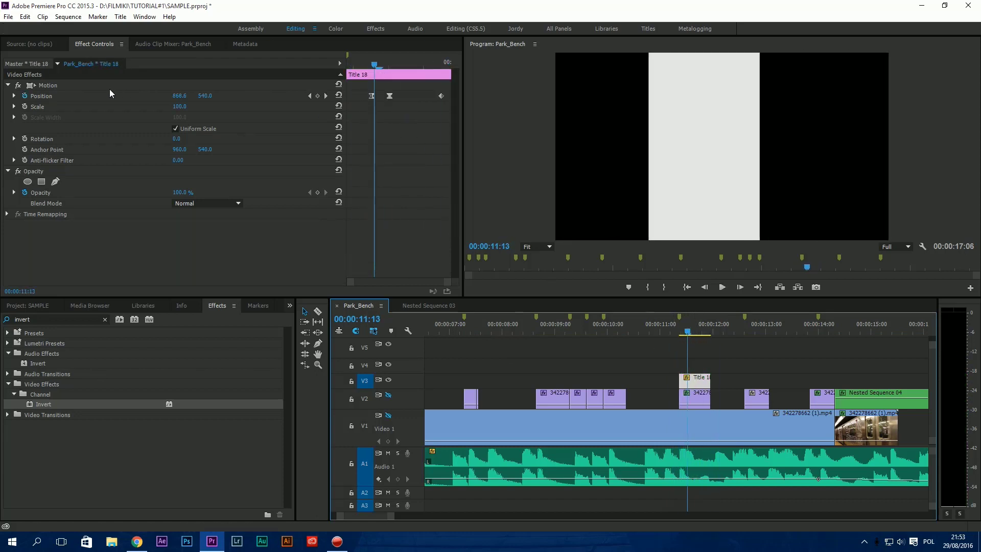
{"action": "left_click_drag", "start_coordinate": [379, 60], "coordinate": [410, 62]}
{"action": "left_click_drag", "start_coordinate": [390, 97], "coordinate": [409, 97]}
{"action": "left_click_drag", "start_coordinate": [363, 61], "coordinate": [437, 61]}
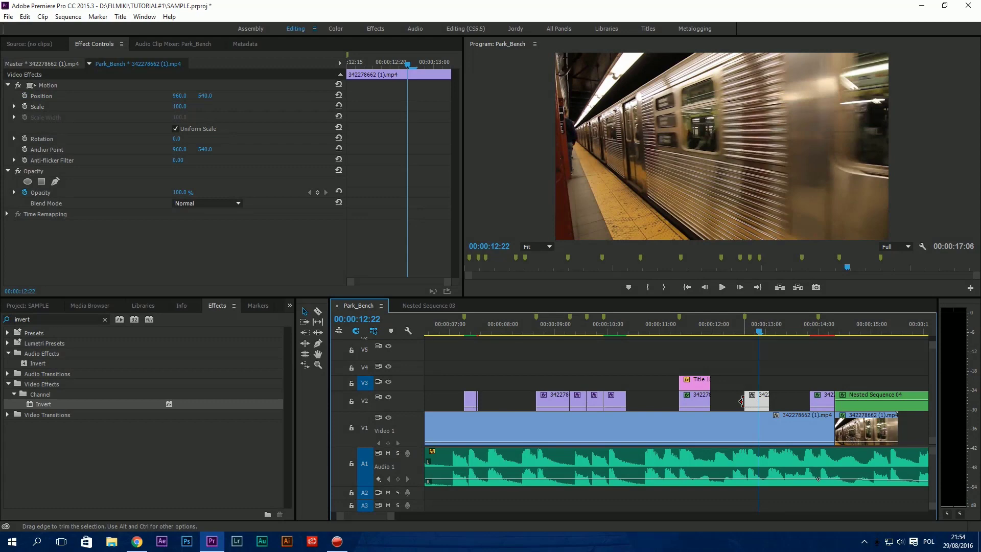
Trim three frames from the start of the Video 2 clip at 00:00:12:15 and move it back to the marker
{"action": "left_click", "coordinate": [745, 414]}
{"action": "left_click_drag", "start_coordinate": [767, 332], "coordinate": [745, 340]}
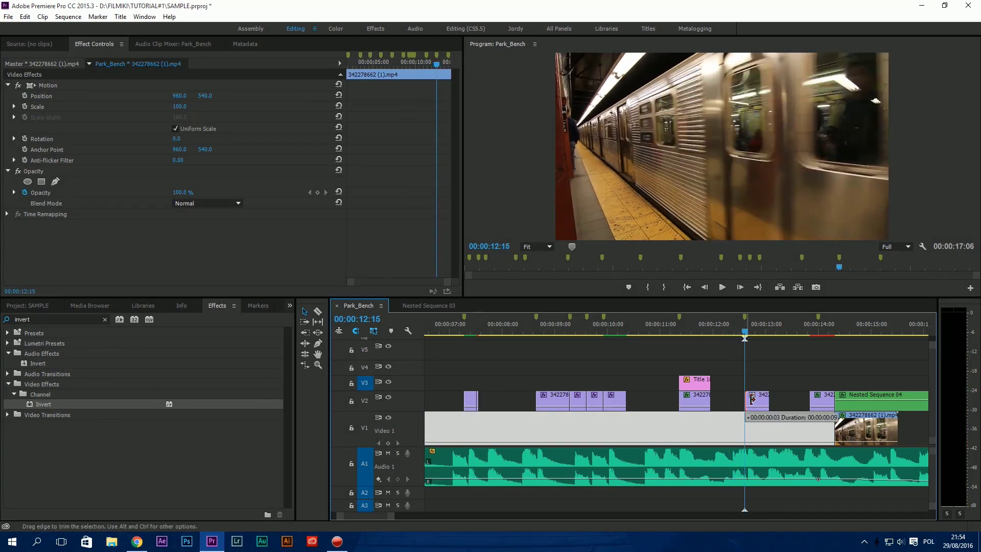
{"action": "left_click_drag", "start_coordinate": [752, 398], "coordinate": [759, 400]}
{"action": "left_click_drag", "start_coordinate": [731, 333], "coordinate": [723, 333]}
{"action": "left_click_drag", "start_coordinate": [764, 404], "coordinate": [756, 404]}
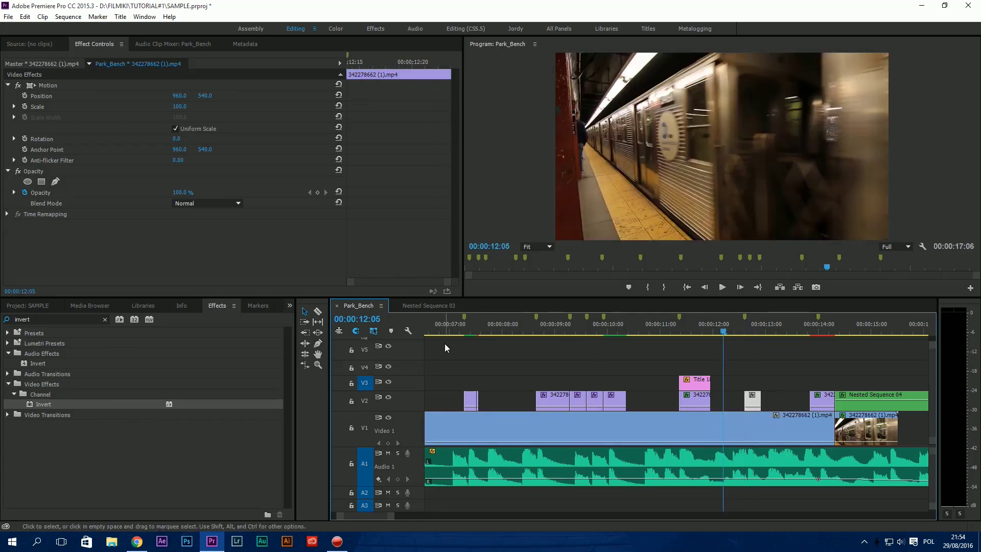
Play the sequence from about 12 seconds to 14 seconds to review the shortened clip and the next color effect
{"action": "mouse_move", "coordinate": [725, 327]}
{"action": "left_mouse_down"}
{"action": "mouse_move", "coordinate": [751, 327]}
{"action": "mouse_move", "coordinate": [732, 325]}
{"action": "left_mouse_up"}
{"action": "key", "text": "space"}
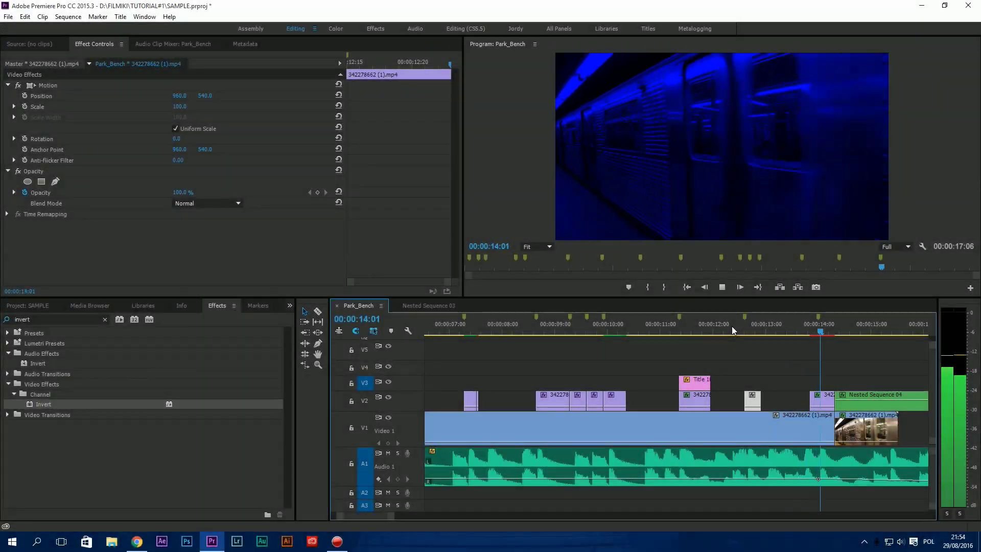
{"action": "key", "text": "space"}
Inspect the Arithmetic effect's red, green and blue value keyframes on the Video 2 clip around 00:00:13:24
{"action": "left_click", "coordinate": [822, 401]}
{"action": "left_click_drag", "start_coordinate": [824, 332], "coordinate": [816, 335]}
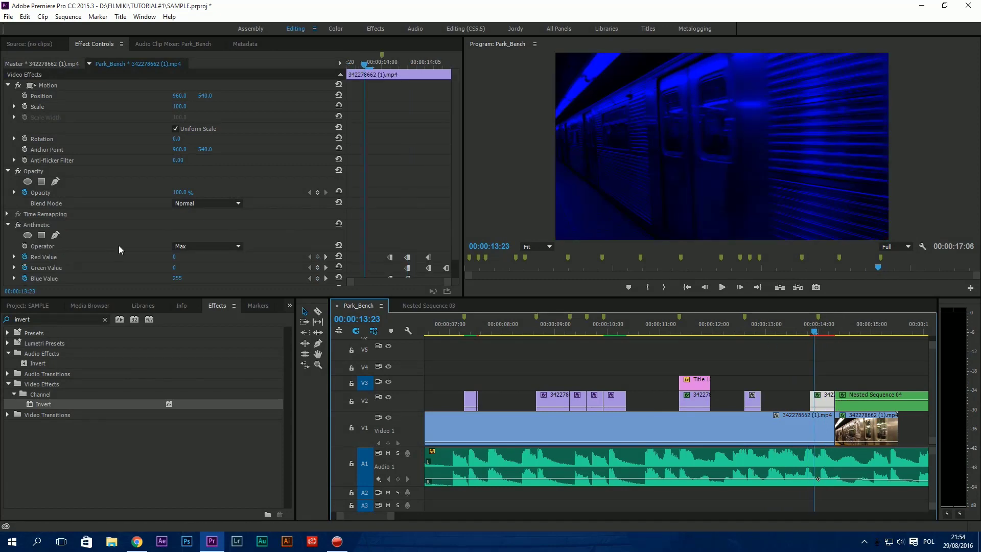
{"action": "scroll", "coordinate": [112, 246], "scroll_direction": "down", "scroll_amount": 2}
{"action": "mouse_move", "coordinate": [368, 71]}
{"action": "left_mouse_down"}
{"action": "mouse_move", "coordinate": [451, 75]}
{"action": "mouse_move", "coordinate": [373, 70]}
{"action": "left_mouse_up"}
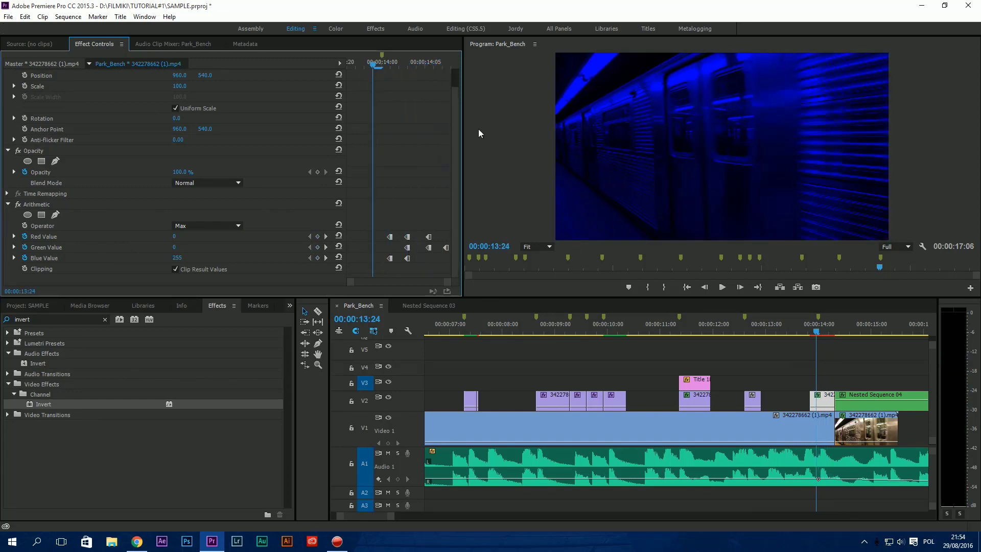
Play the sequence from 00:00:13:24 into the METRO title, select Nested Sequence 04 and scrub the letters' appearance around 15 seconds
{"action": "key", "text": "space"}
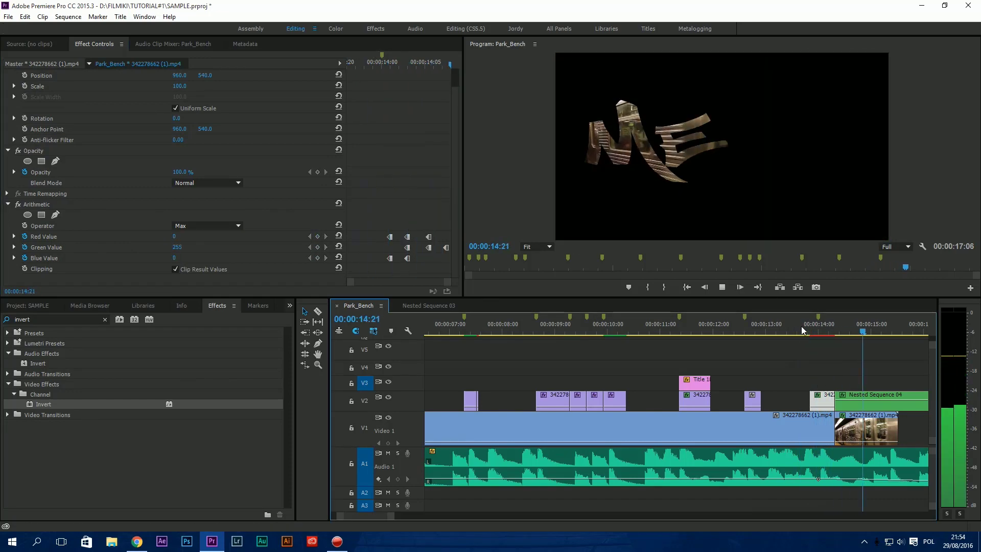
{"action": "key", "text": "space"}
{"action": "left_click", "coordinate": [912, 402]}
{"action": "key", "text": "minus"}
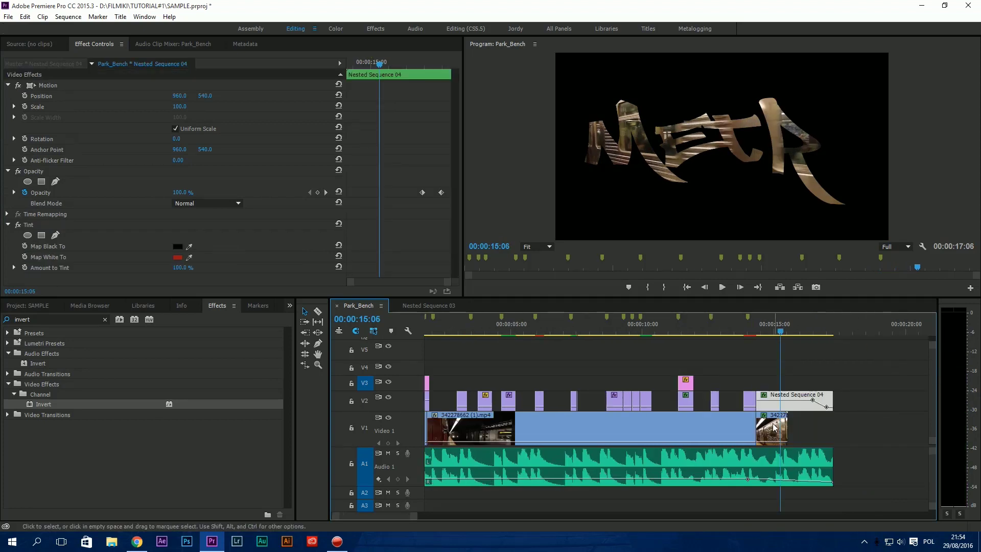
{"action": "left_click", "coordinate": [763, 330]}
{"action": "left_click_drag", "start_coordinate": [765, 329], "coordinate": [773, 329]}
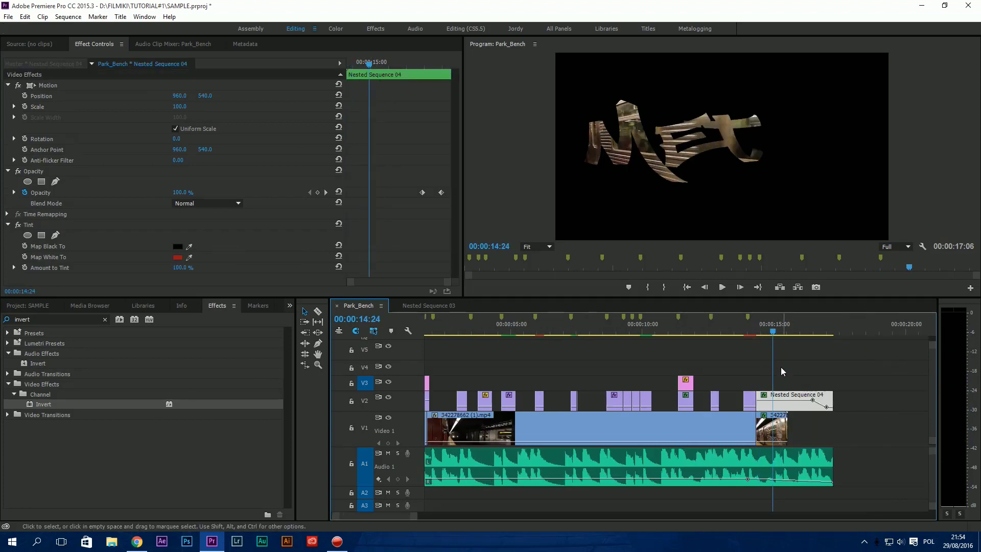
Inspect the speed and duration settings of the Video 1 clip beneath Nested Sequence 04 and accept them unchanged
{"action": "left_click", "coordinate": [775, 433]}
{"action": "right_click", "coordinate": [776, 431]}
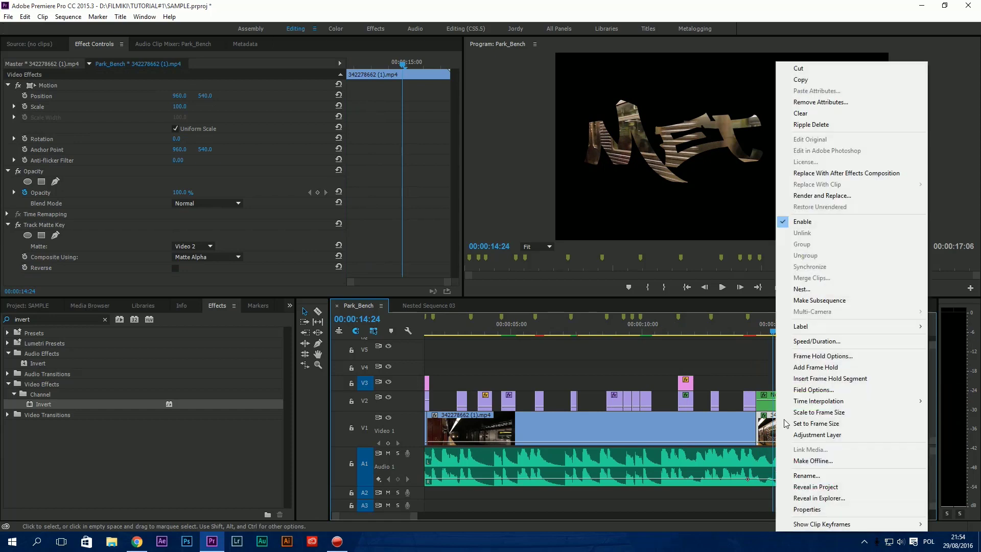
{"action": "left_click", "coordinate": [816, 341]}
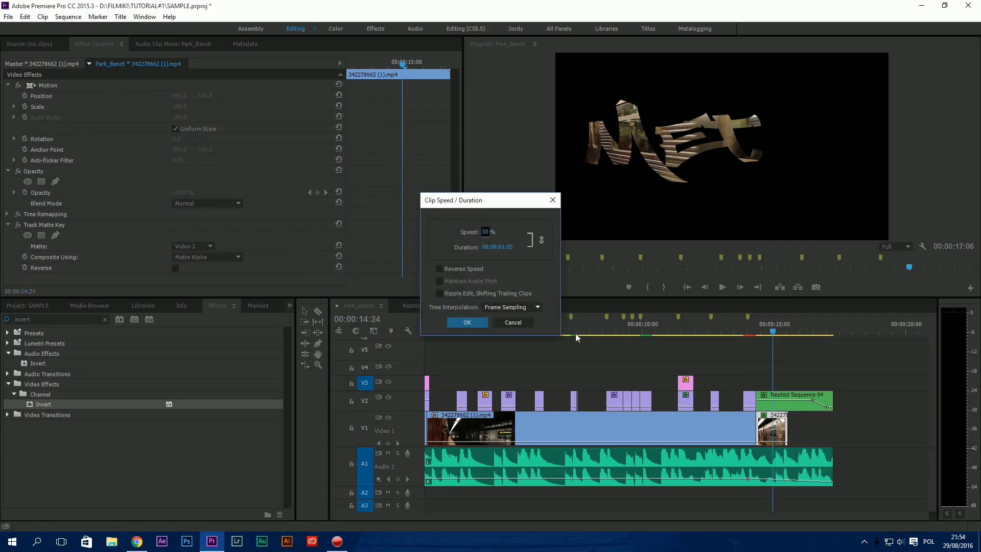
{"action": "left_click", "coordinate": [467, 322]}
Open Nested Sequence 04 in its own timeline and scrub through the staggered letter titles to examine how the word builds up
{"action": "key", "text": "="}
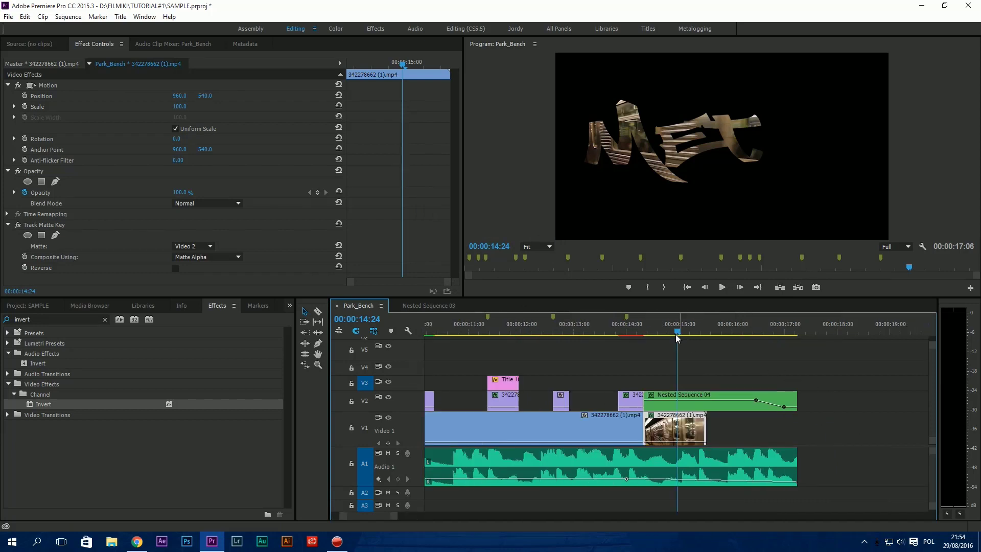
{"action": "left_click", "coordinate": [659, 326]}
{"action": "double_click", "coordinate": [701, 406]}
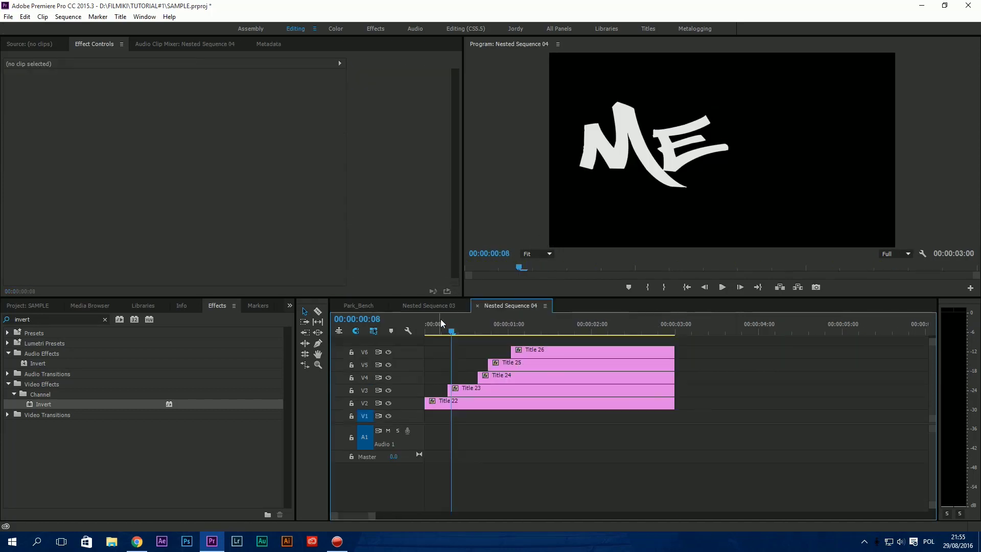
{"action": "left_click_drag", "start_coordinate": [427, 331], "coordinate": [568, 354]}
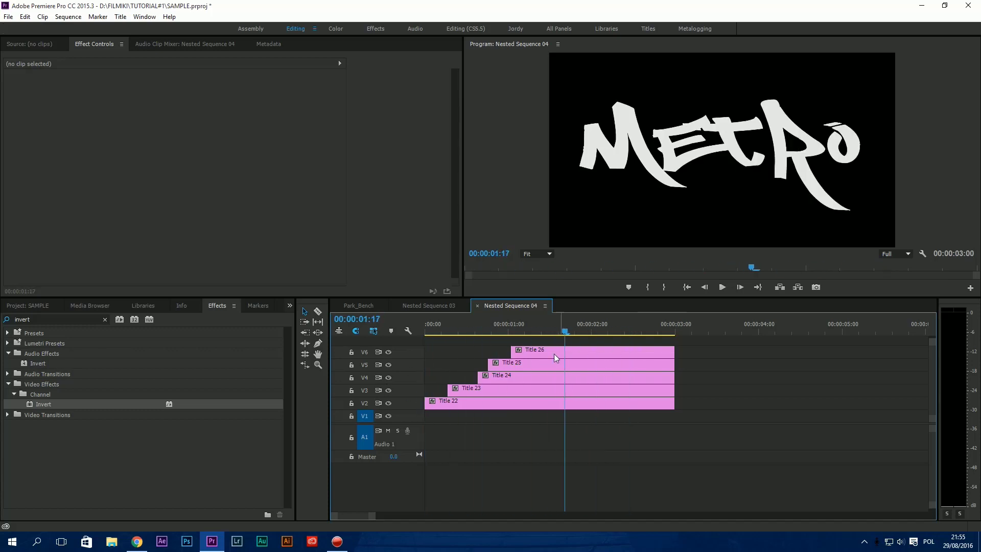
Load Nested Sequence 04 from the project into the Source Monitor and play its timeline from the beginning
{"action": "left_click", "coordinate": [57, 306]}
{"action": "scroll", "coordinate": [118, 430], "scroll_direction": "down", "scroll_amount": 1}
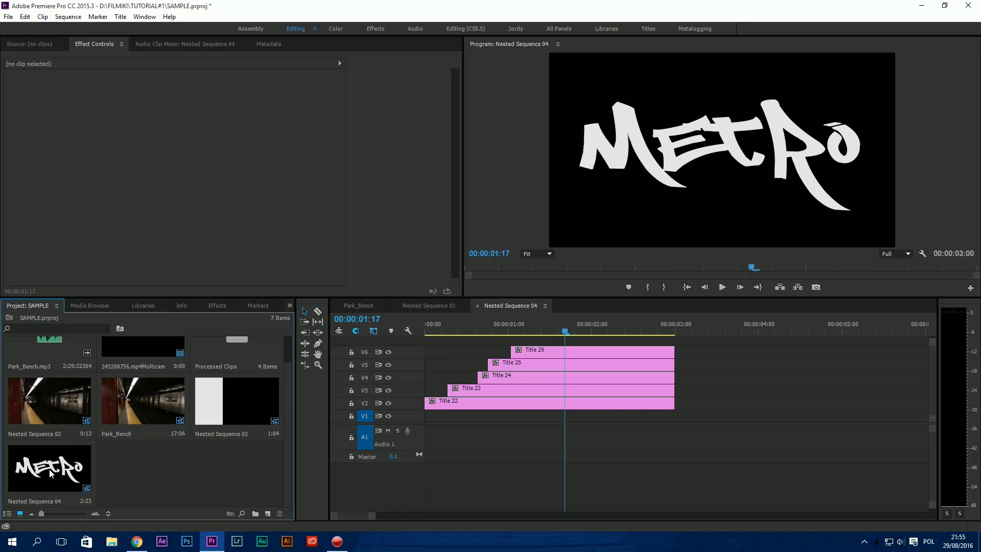
{"action": "double_click", "coordinate": [50, 473]}
{"action": "left_click_drag", "start_coordinate": [504, 334], "coordinate": [417, 345]}
{"action": "key", "text": "space"}
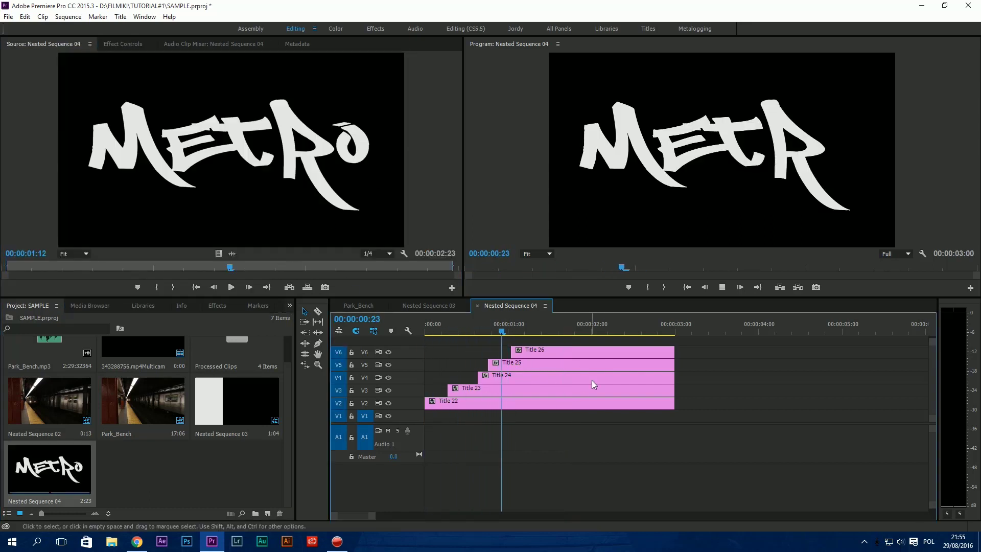
{"action": "key", "text": "space"}
Toggle the visibility of tracks Video 3 to Video 6 off and on to examine each letter title separately while scrubbing around one second
{"action": "left_click", "coordinate": [489, 402]}
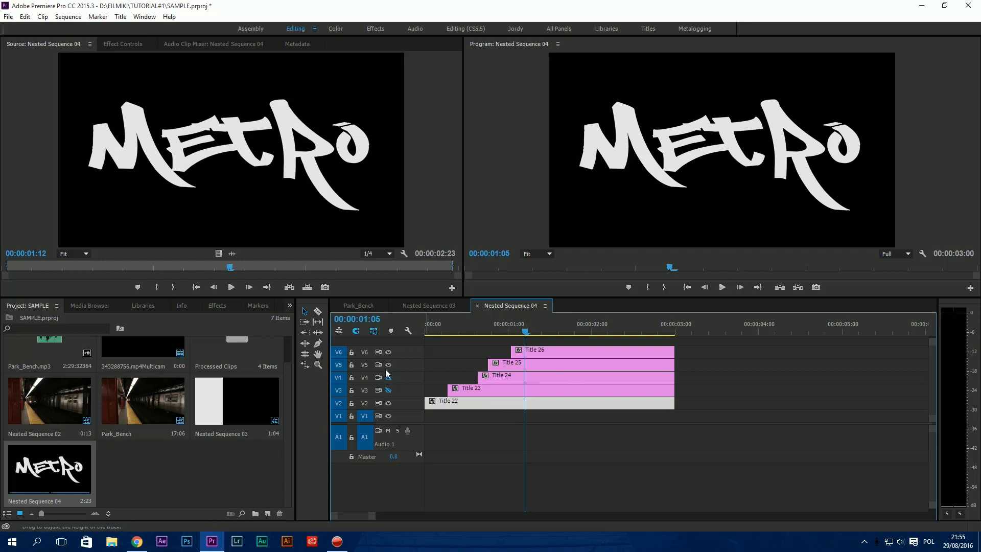
{"action": "left_click", "coordinate": [388, 353]}
{"action": "left_click", "coordinate": [389, 353]}
{"action": "left_click", "coordinate": [503, 330]}
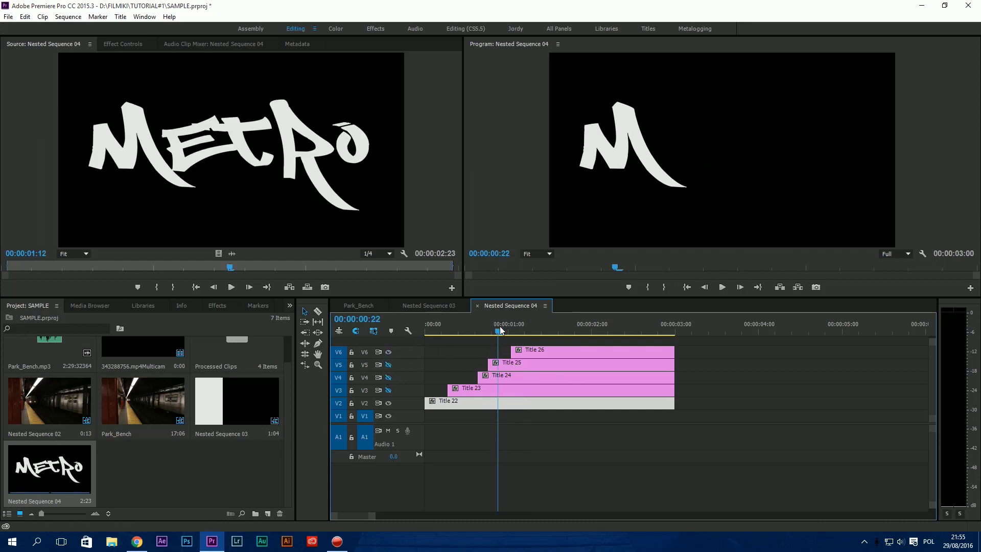
{"action": "left_click_drag", "start_coordinate": [486, 337], "coordinate": [529, 333]}
{"action": "left_click", "coordinate": [388, 352]}
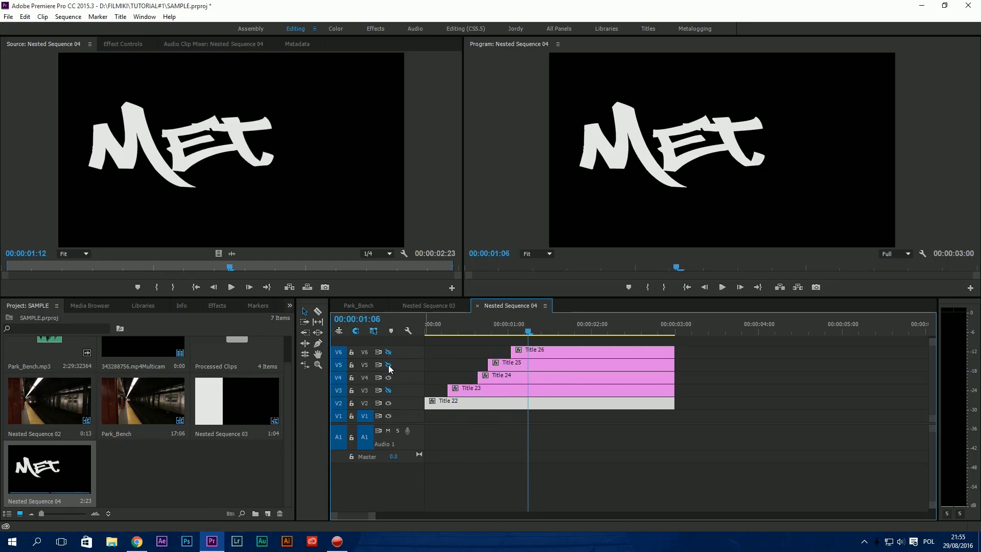
{"action": "left_click", "coordinate": [388, 351]}
Play Nested Sequence 04 from its start with all letter tracks shown
{"action": "key", "text": "Home"}
{"action": "key", "text": "space"}
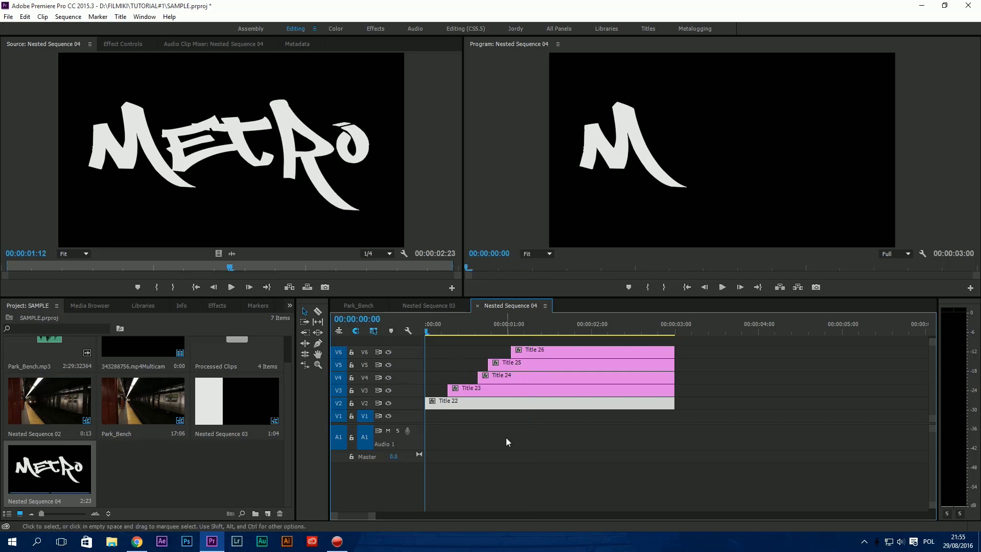
{"action": "left_click", "coordinate": [507, 440]}
{"action": "key", "text": "space"}
Make Title 23 and Title 26 start later and Title 24 and Title 25 earlier in Nested Sequence 04, and play the new timing
{"action": "left_click", "coordinate": [541, 355]}
{"action": "left_click_drag", "start_coordinate": [449, 391], "coordinate": [465, 390]}
{"action": "left_click_drag", "start_coordinate": [479, 378], "coordinate": [472, 378]}
{"action": "left_click_drag", "start_coordinate": [514, 349], "coordinate": [529, 349]}
{"action": "left_click_drag", "start_coordinate": [514, 331], "coordinate": [423, 333]}
{"action": "left_click", "coordinate": [539, 451]}
{"action": "key", "text": "space"}
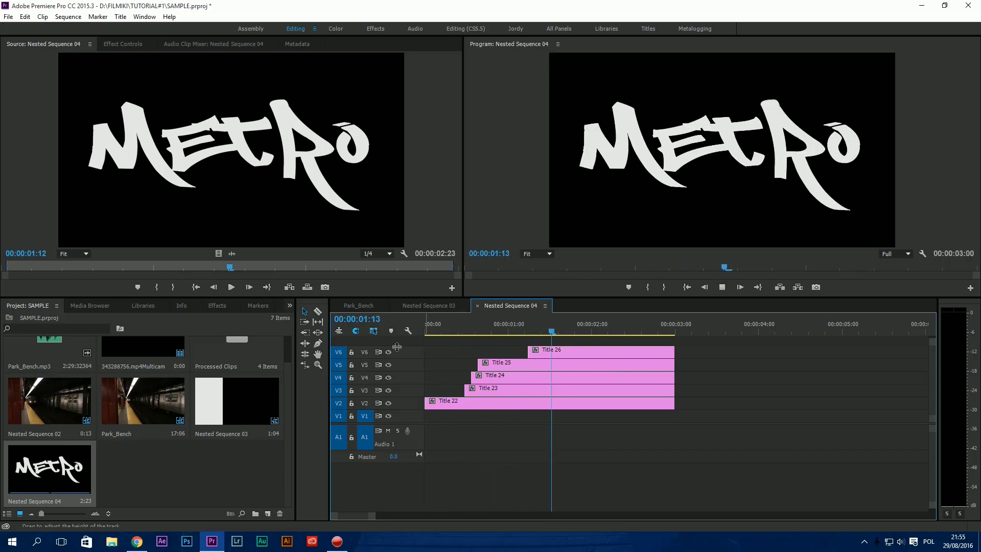
Return to the Park_Bench sequence, play the METRO ending from about 14 seconds and park the playhead at 00:00:15:18
{"action": "left_click", "coordinate": [361, 305]}
{"action": "left_click", "coordinate": [642, 326]}
{"action": "key", "text": "space"}
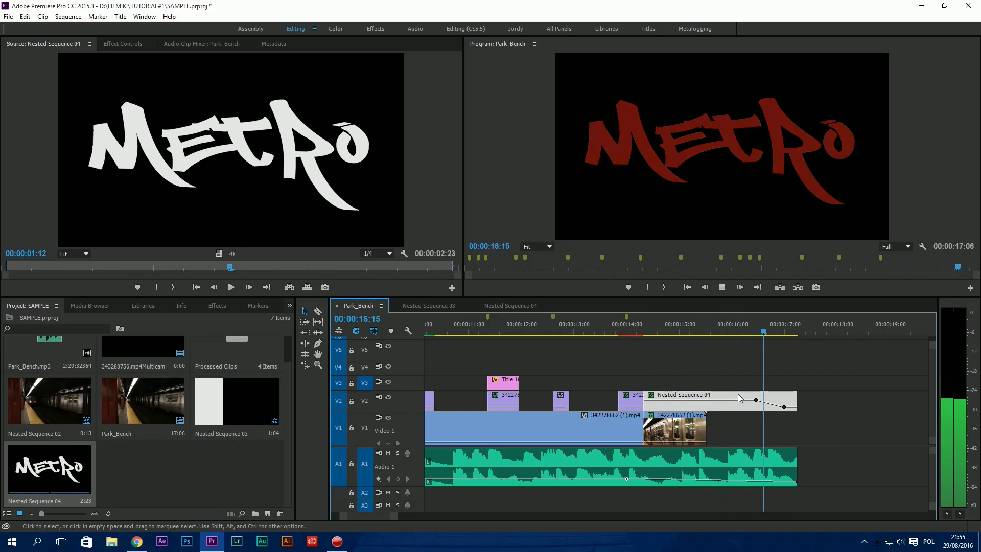
{"action": "left_click_drag", "start_coordinate": [725, 332], "coordinate": [720, 333]}
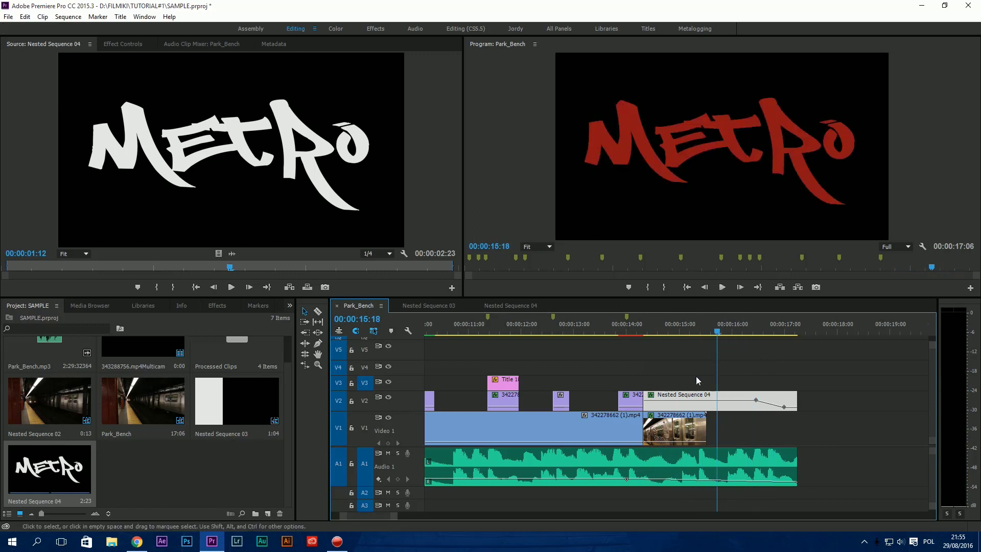
Set the Tint effect's Map White To color on Nested Sequence 04 to dark teal (0C7076)
{"action": "left_click", "coordinate": [122, 44]}
{"action": "left_click", "coordinate": [113, 249]}
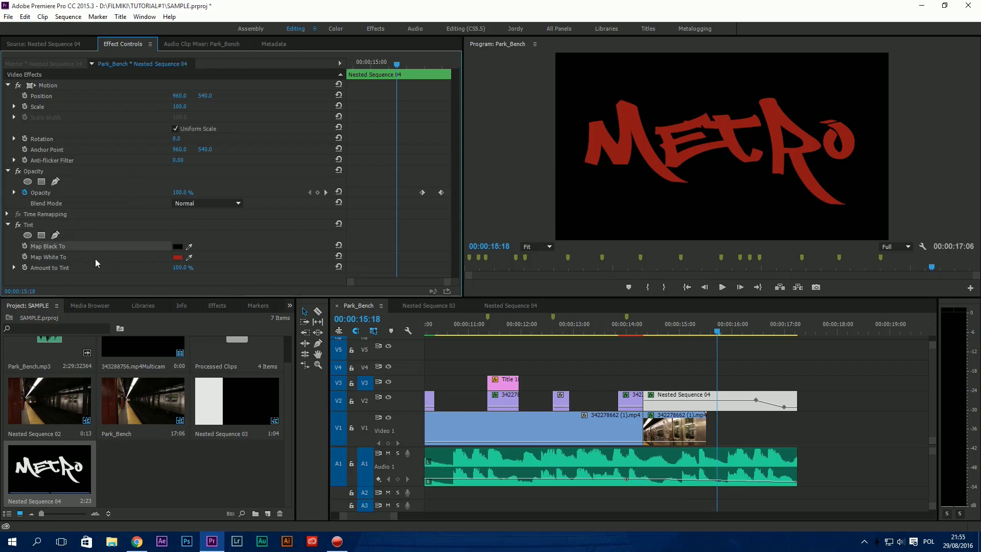
{"action": "left_click", "coordinate": [177, 257]}
{"action": "left_click_drag", "start_coordinate": [519, 312], "coordinate": [519, 326]}
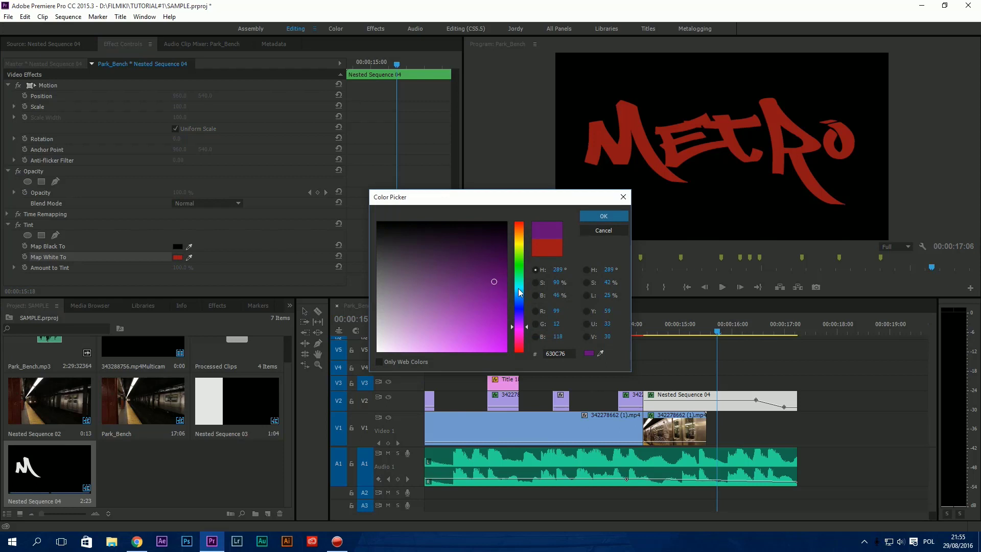
{"action": "left_click_drag", "start_coordinate": [519, 292], "coordinate": [523, 288]}
{"action": "left_click", "coordinate": [595, 219]}
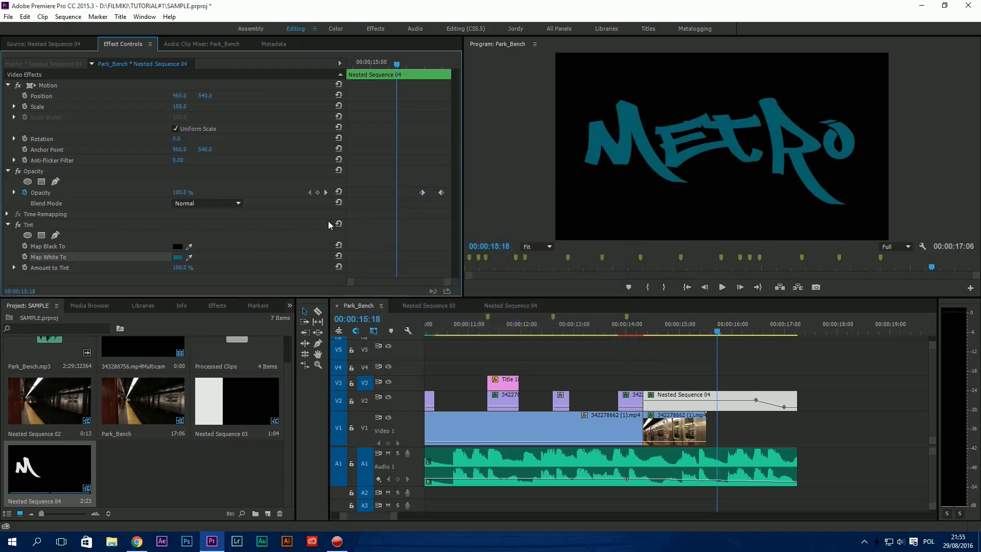
Set the Tint effect's Map White To color on Nested Sequence 04 to dark green
{"action": "left_click", "coordinate": [177, 258]}
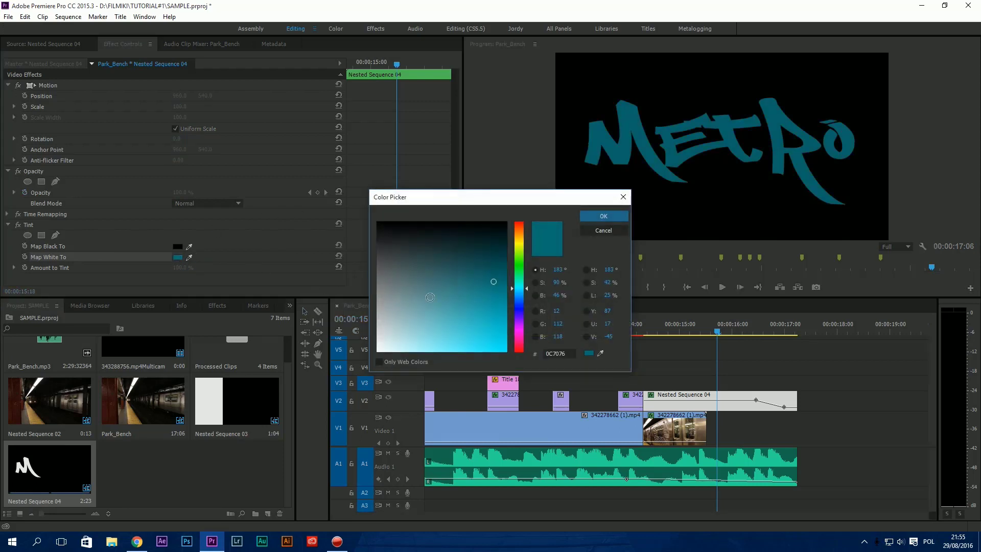
{"action": "left_click_drag", "start_coordinate": [529, 306], "coordinate": [532, 268]}
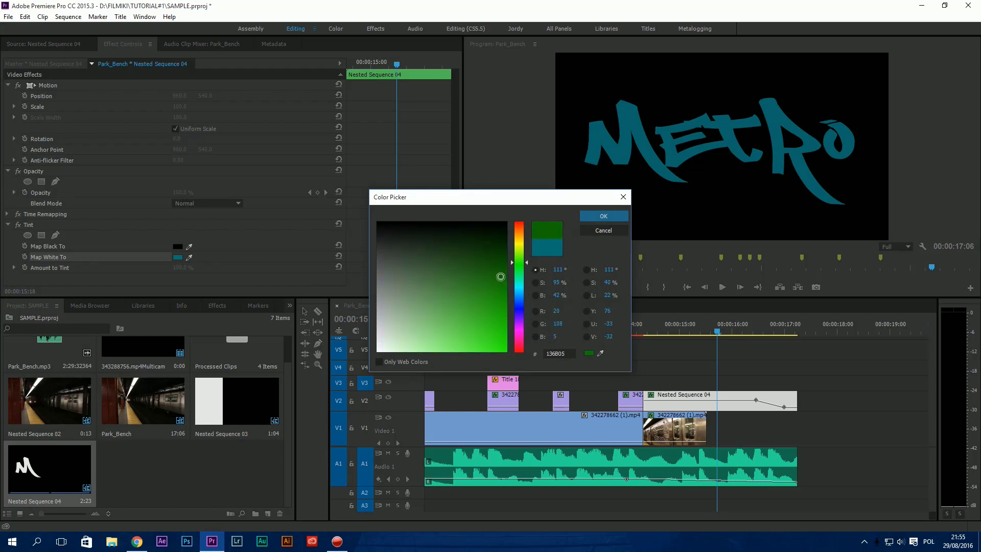
{"action": "left_click", "coordinate": [612, 221]}
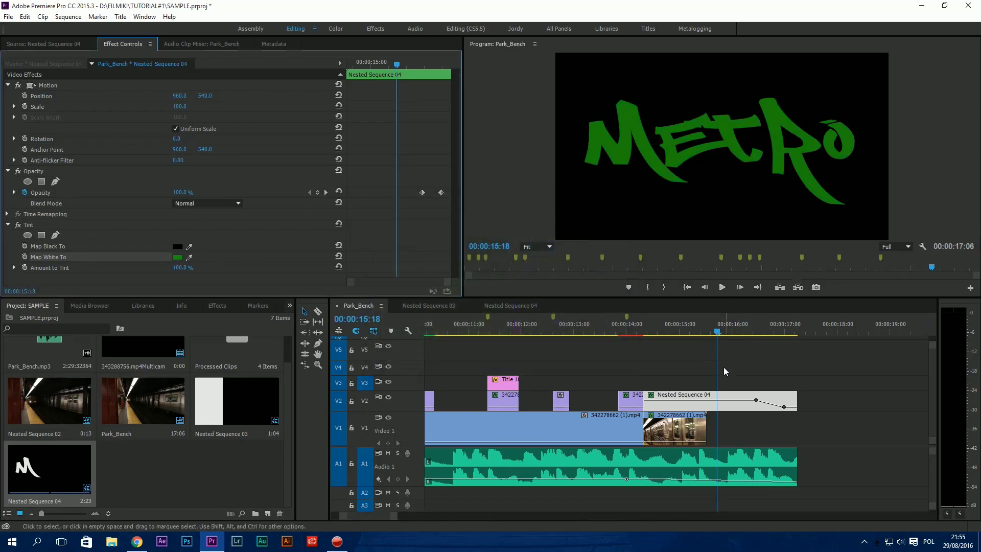
Play the ending from the start of Nested Sequence 04 to review the matte footage and the green title's fade-out
{"action": "left_click", "coordinate": [647, 332]}
{"action": "key", "text": "space"}
{"action": "key", "text": "space"}
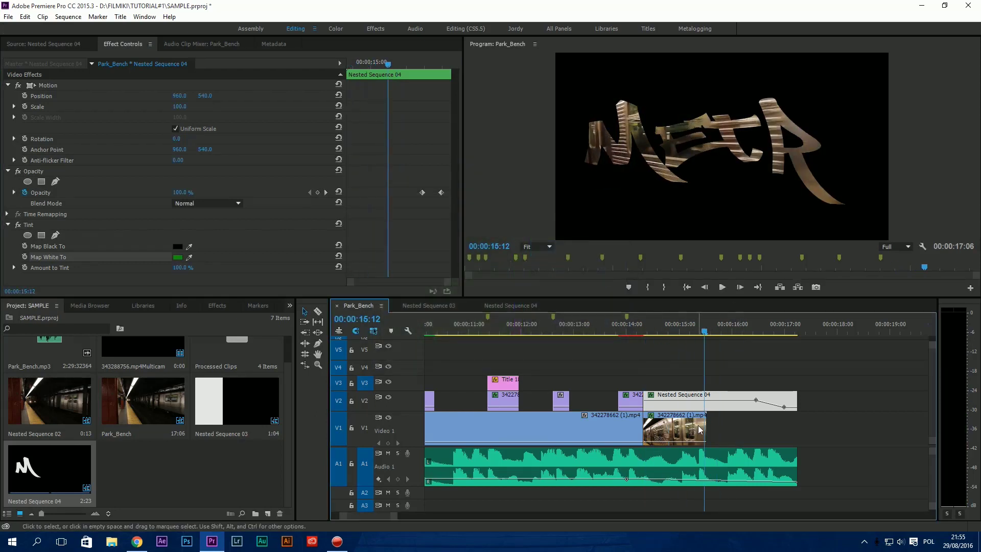
{"action": "left_click", "coordinate": [718, 425]}
{"action": "key", "text": "space"}
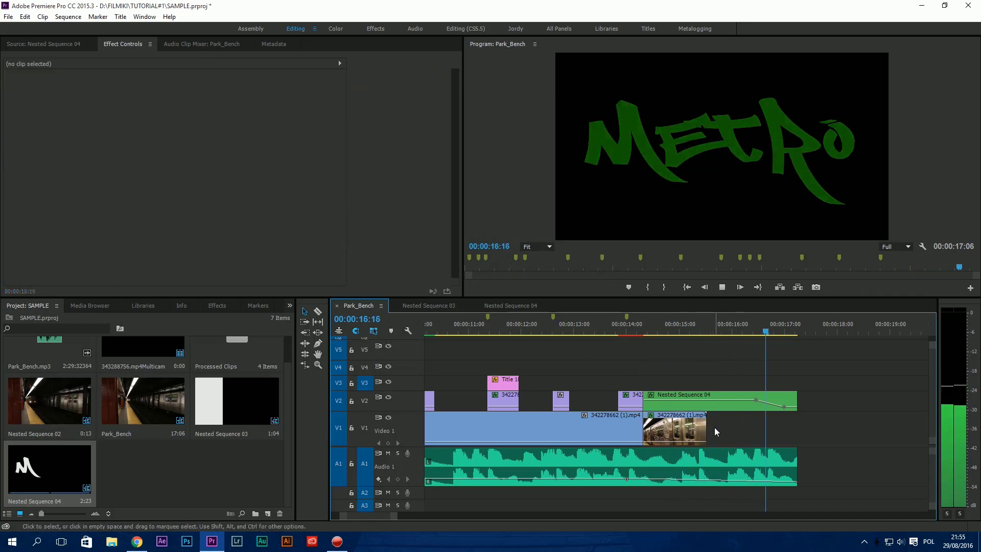
Play the Park_Bench sequence from the beginning with the entire timeline in view
{"action": "key", "text": "space"}
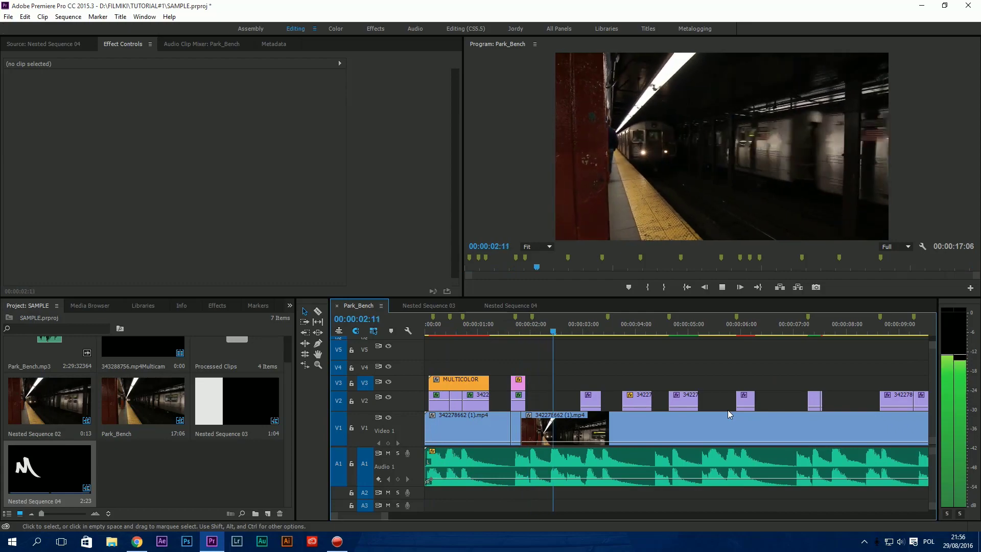
{"action": "key", "text": "backslash"}
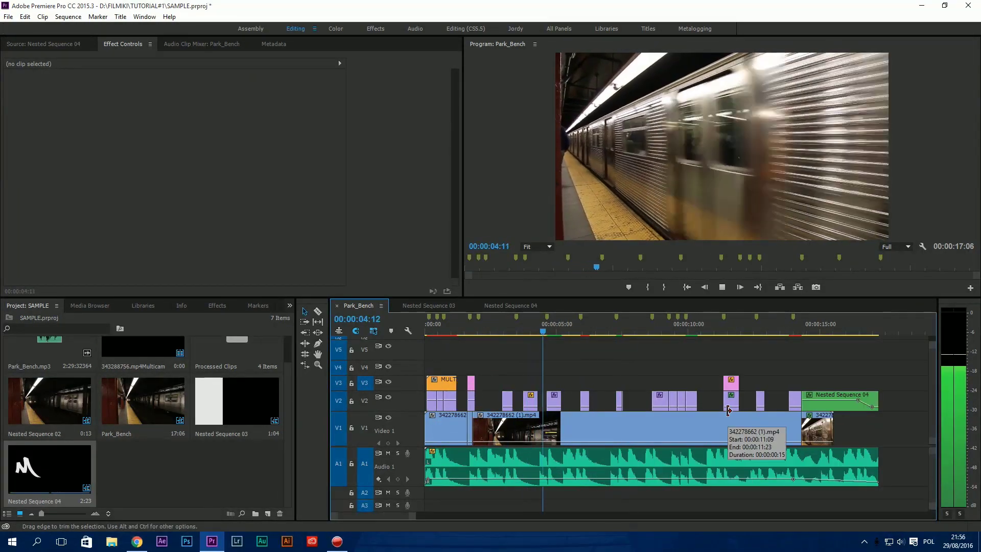